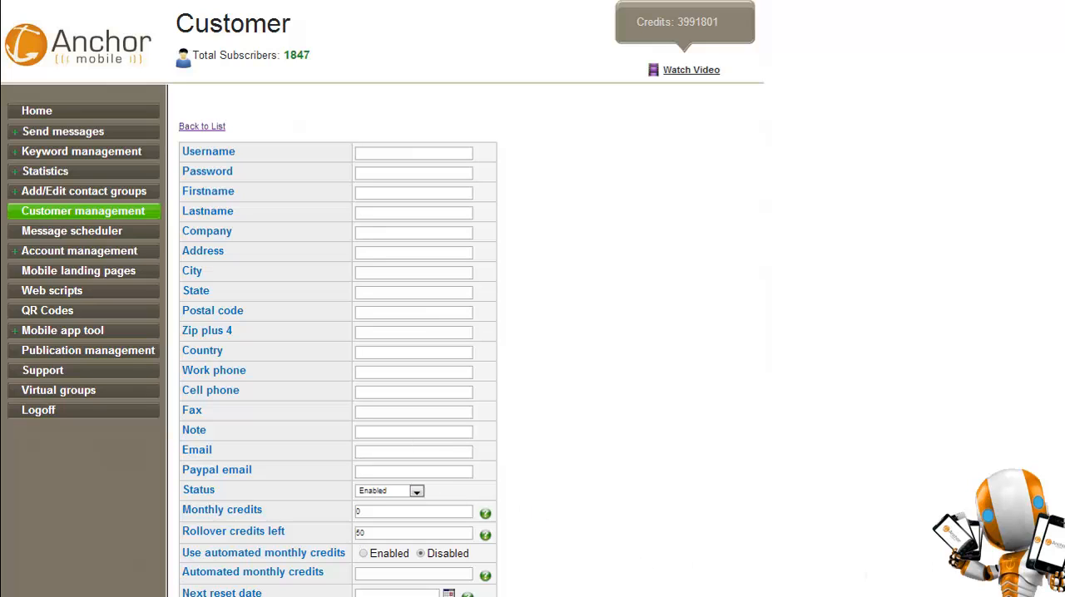
# Examine the new customer form's options for low credit notification, notify method, number of keywords, virtual group, timezone and sales id.
pyautogui.scroll(-5, 533, 300)
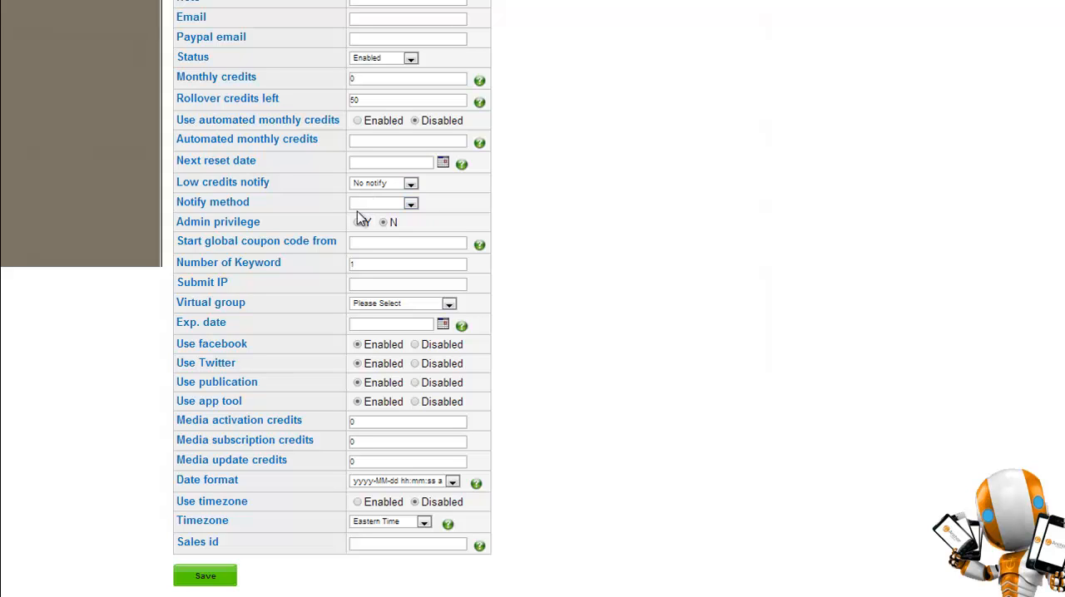
pyautogui.click(374, 188)
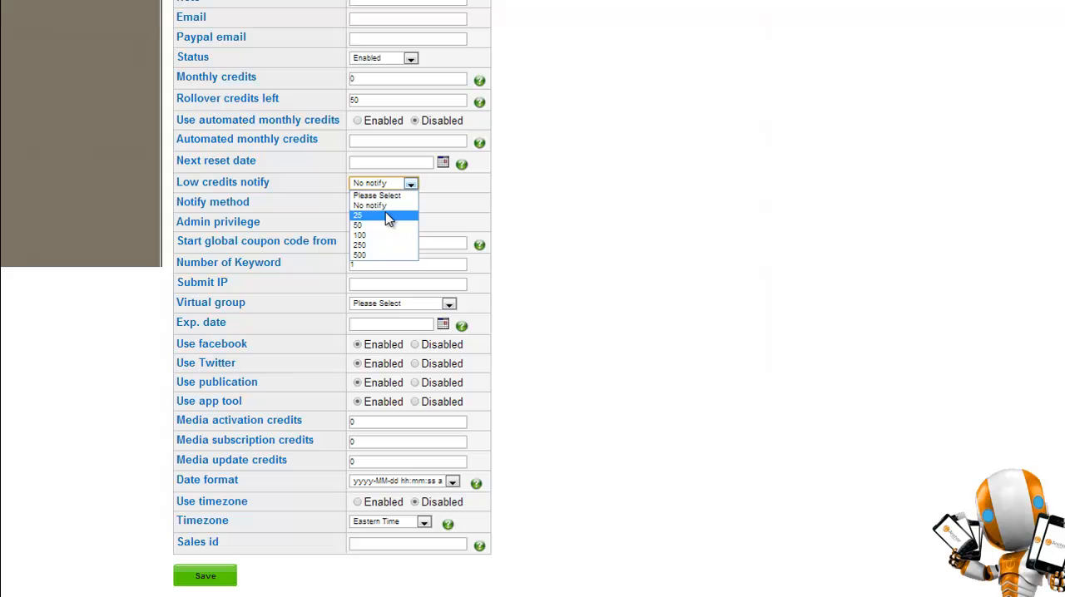
pyautogui.click(450, 204)
pyautogui.click(402, 207)
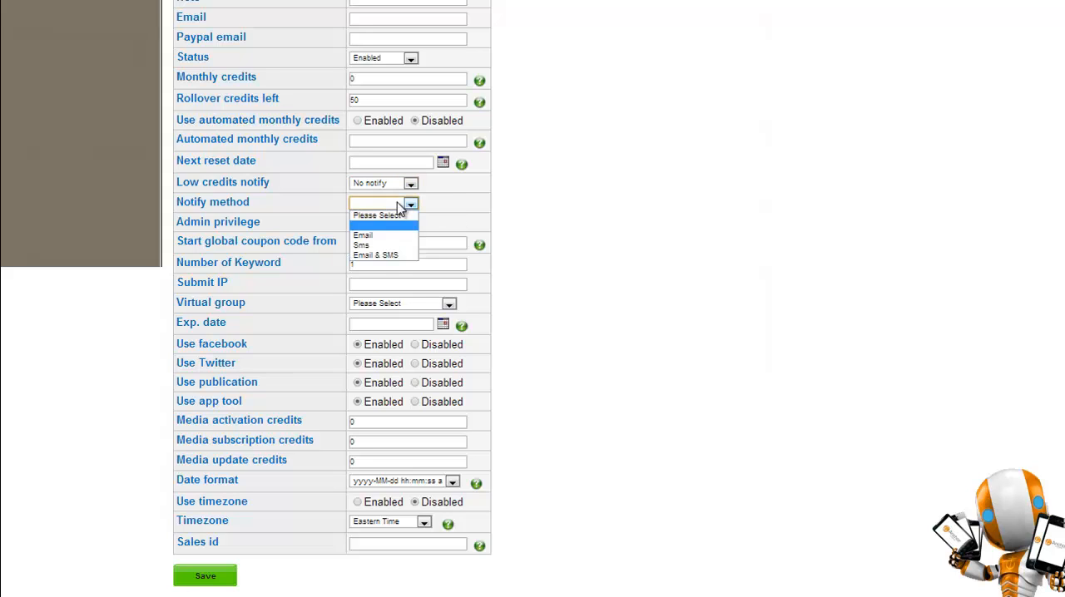
pyautogui.click(433, 216)
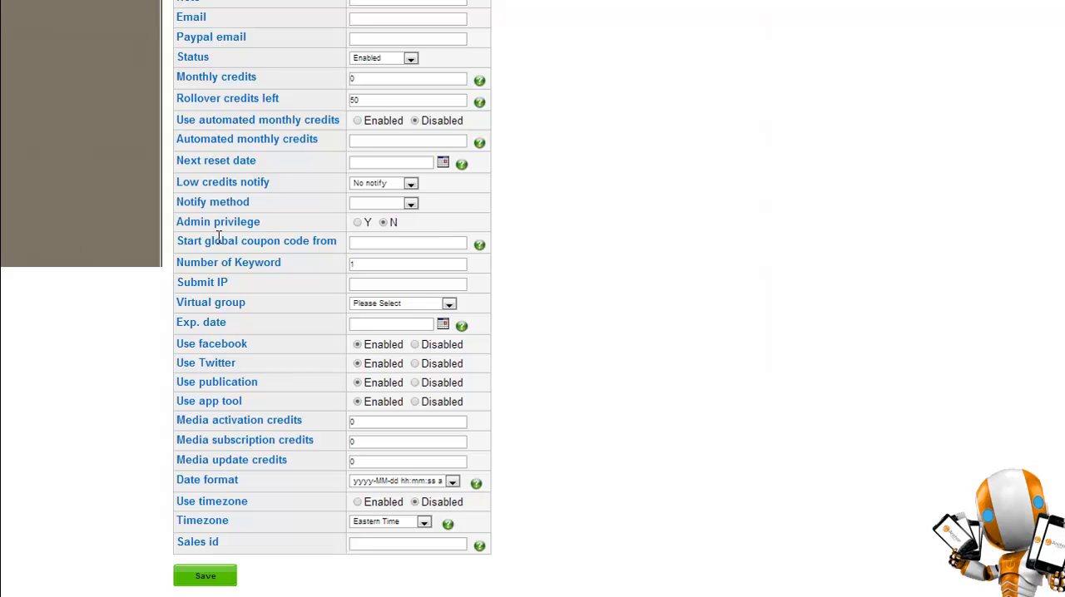
pyautogui.moveTo(182, 266); pyautogui.dragTo(285, 263)
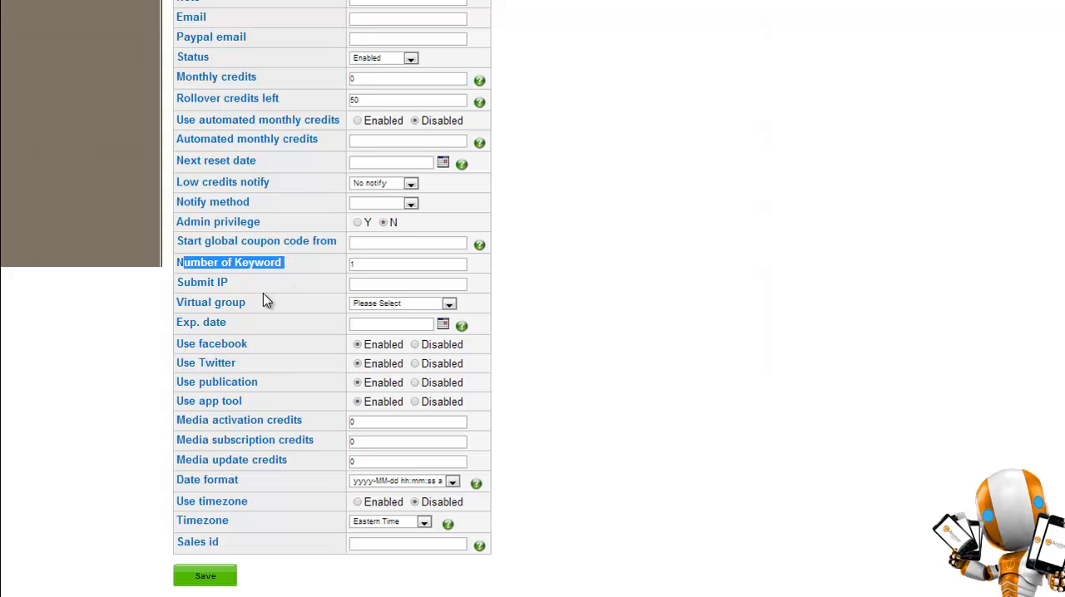
pyautogui.click(418, 307)
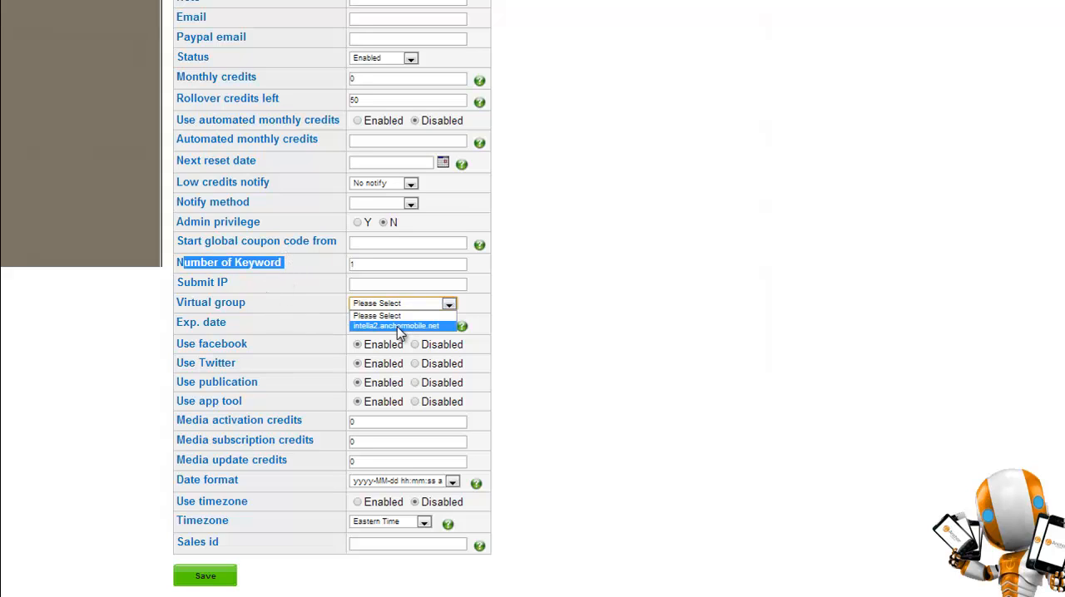
pyautogui.click(313, 313)
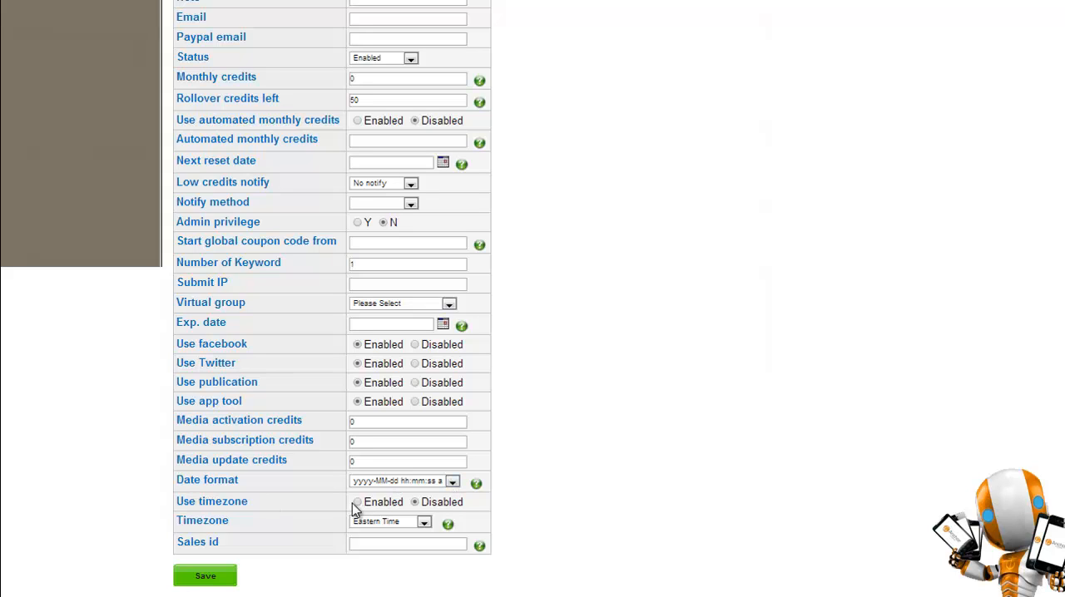
pyautogui.click(382, 522)
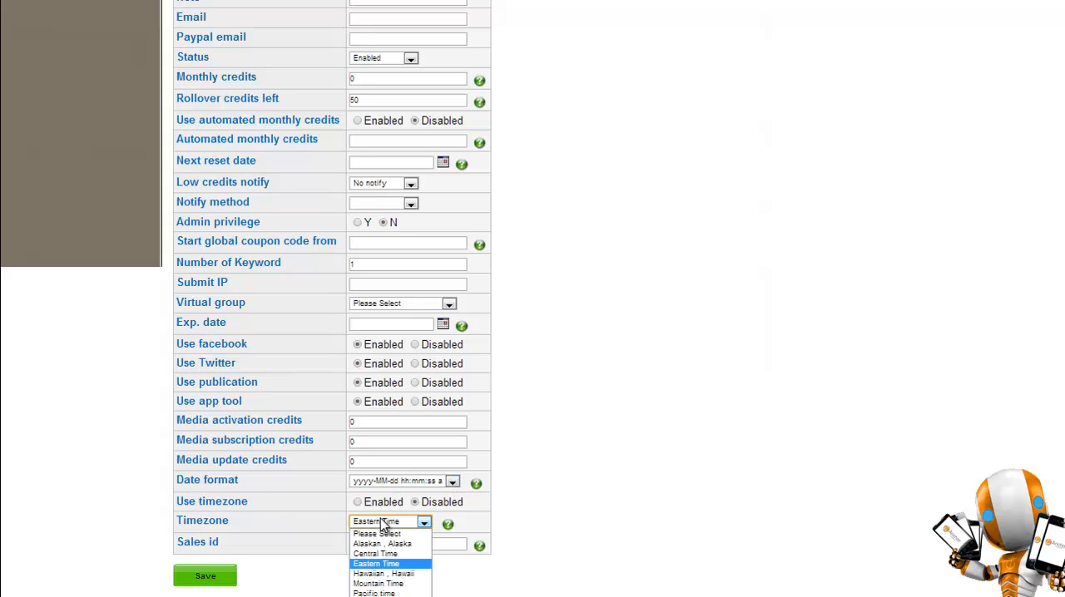
pyautogui.click(502, 514)
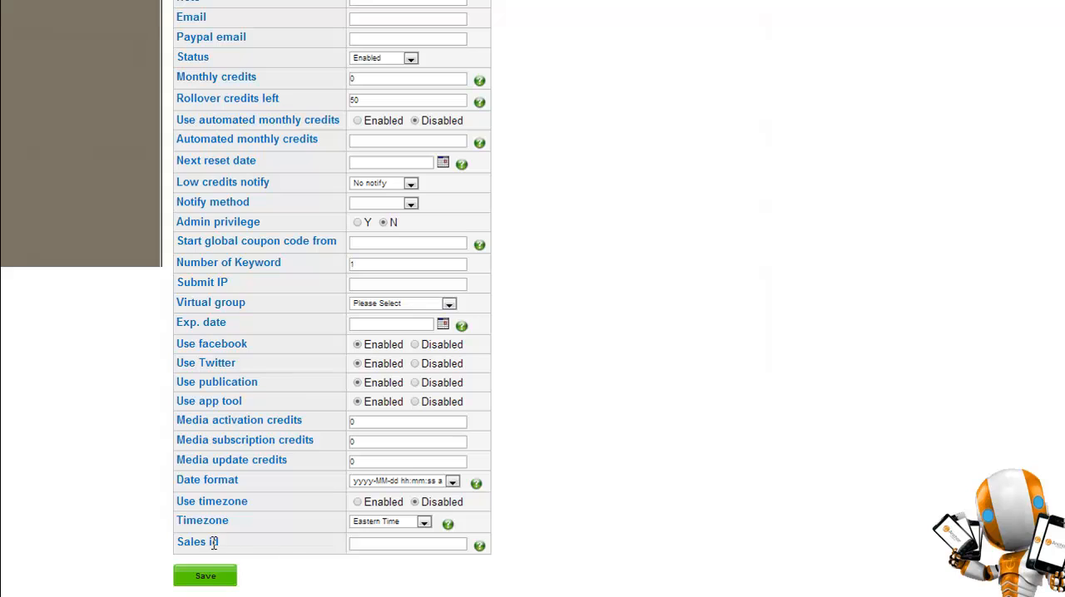
pyautogui.click(360, 542)
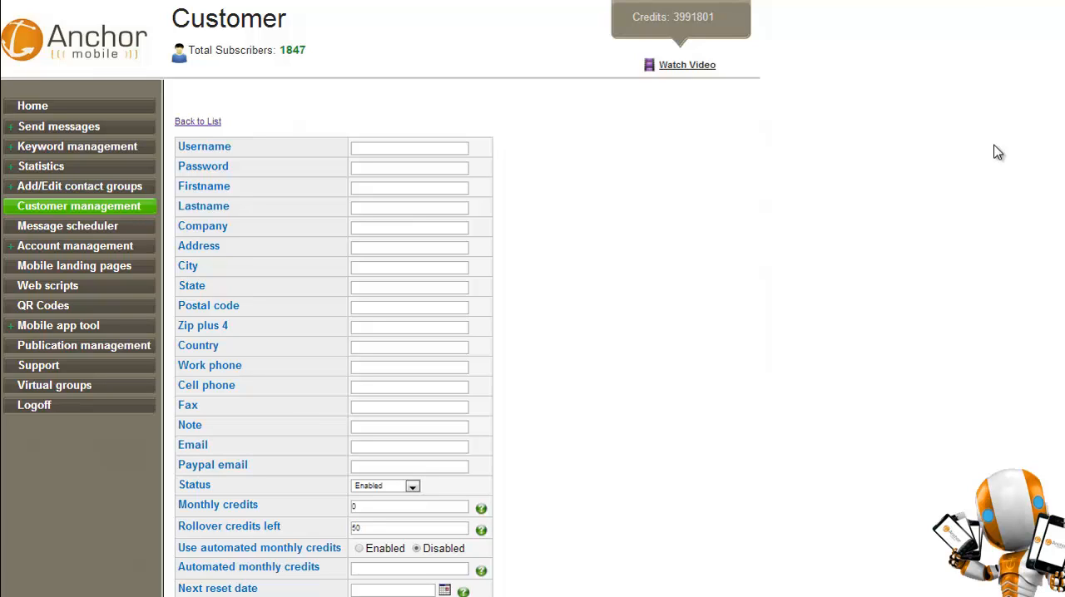
# Log off the current session and log back in with the saved account credentials.
pyautogui.click(104, 414)
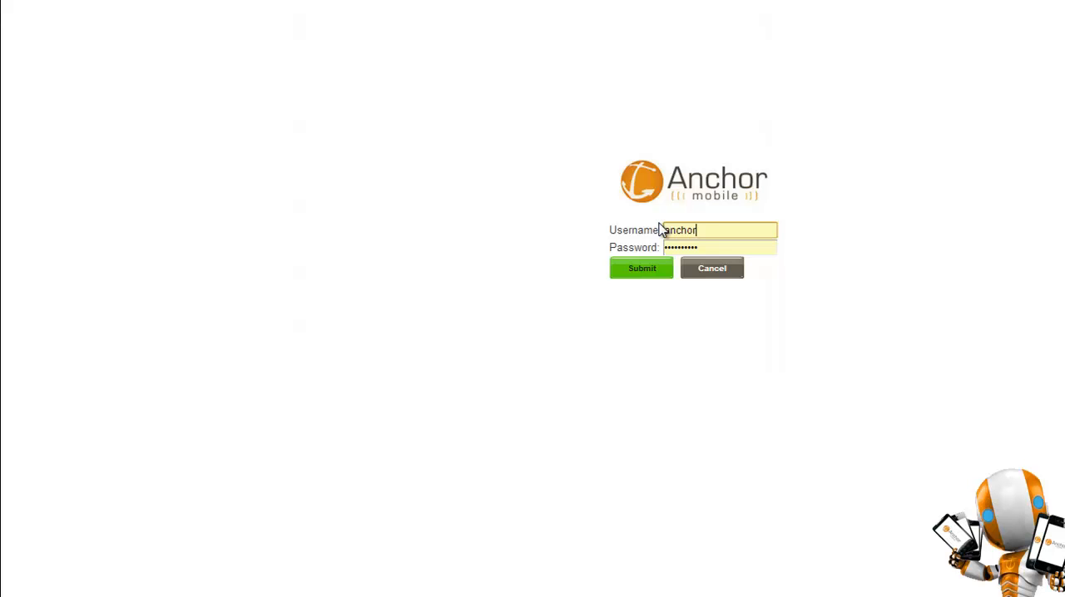
pyautogui.click(639, 270)
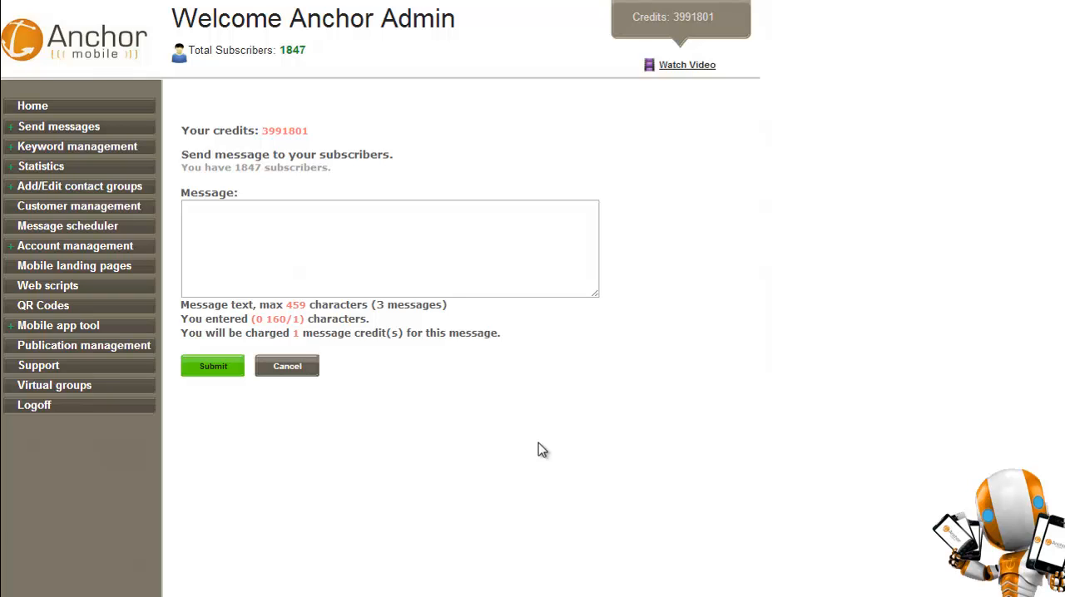
# Examine the Support page, its video tutorial page and the From field of the support request form.
pyautogui.click(48, 367)
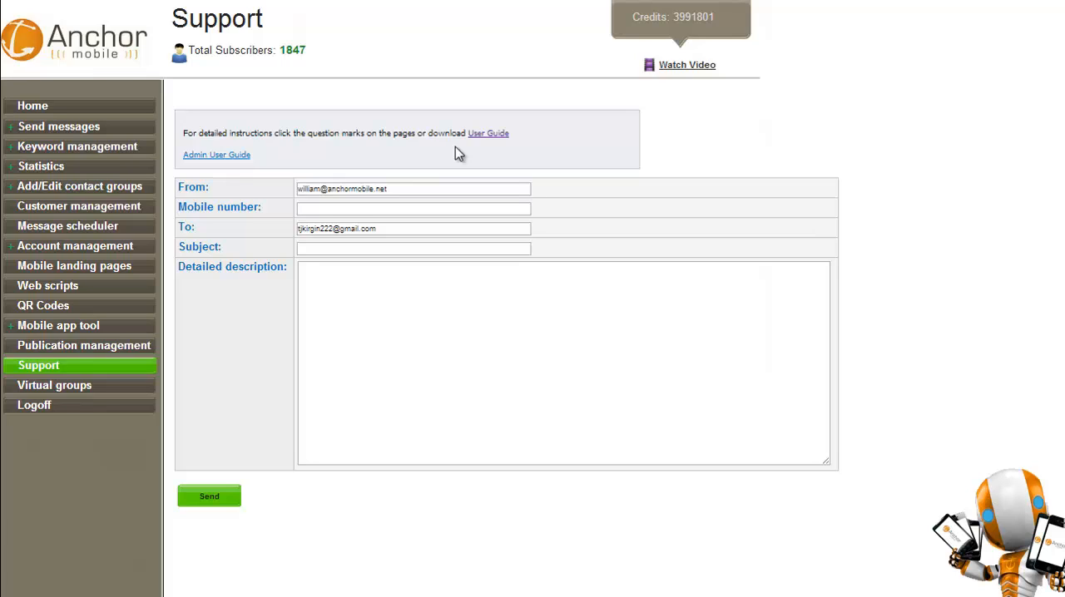
pyautogui.click(679, 67)
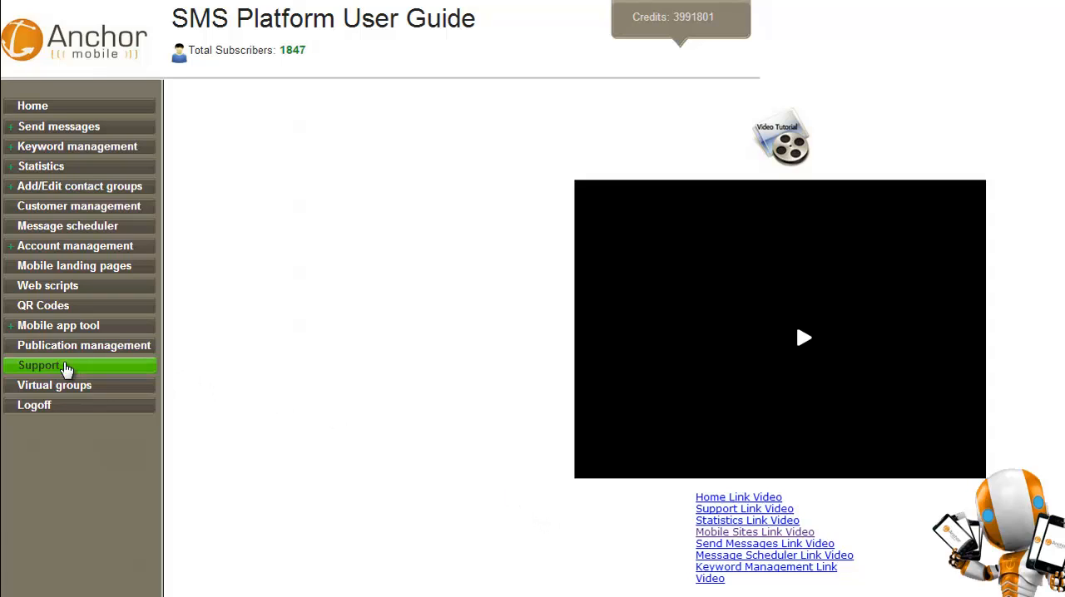
pyautogui.click(101, 366)
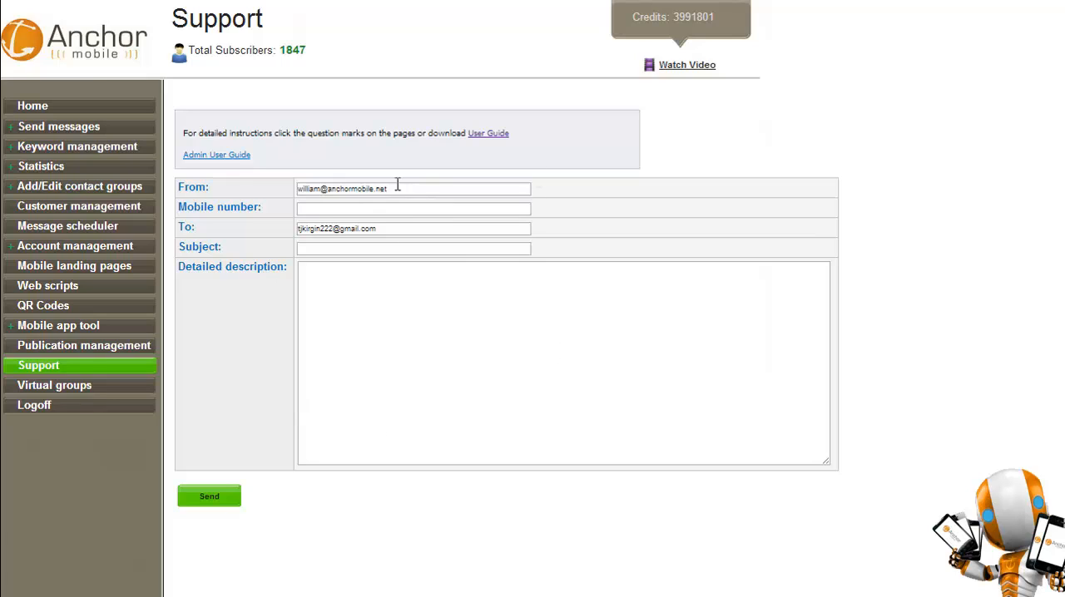
pyautogui.moveTo(397, 188); pyautogui.dragTo(256, 197)
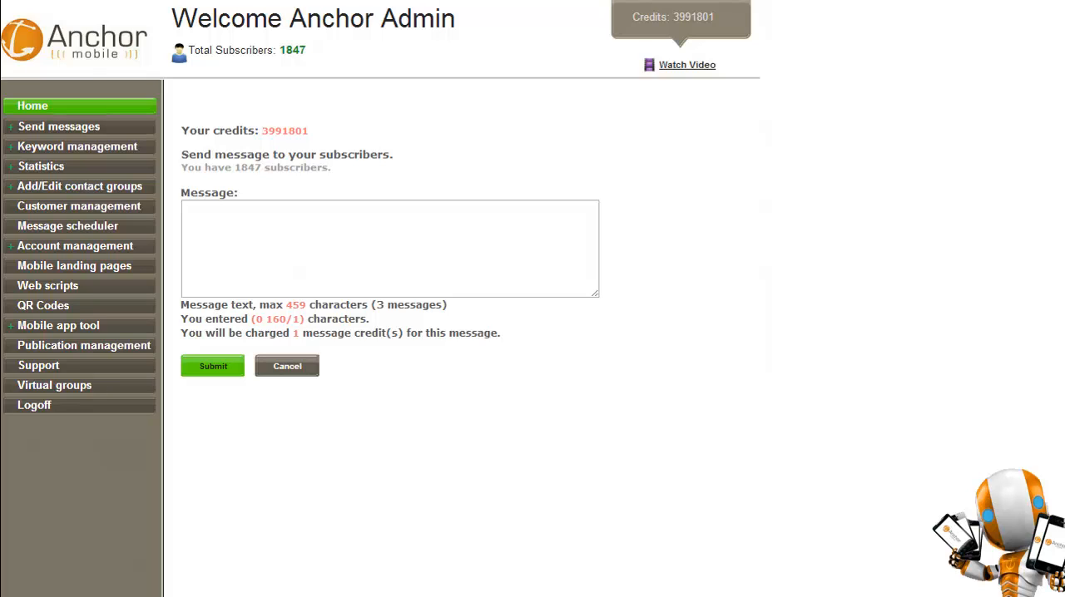
# Open the form for adding a new keyword service and collapse the list of existing keywords.
pyautogui.click(77, 147)
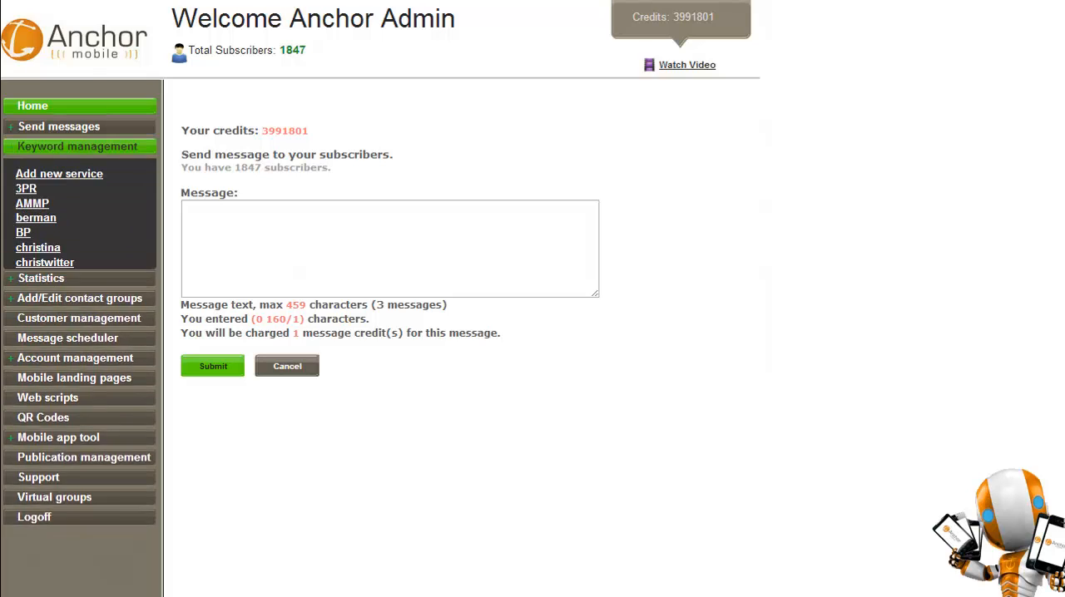
pyautogui.click(59, 174)
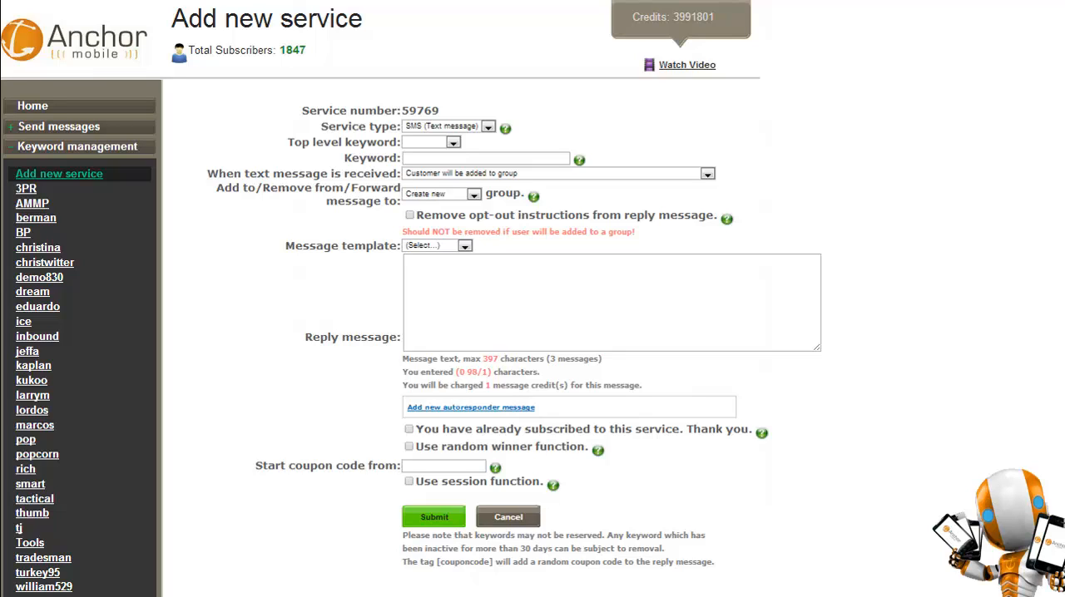
pyautogui.click(77, 146)
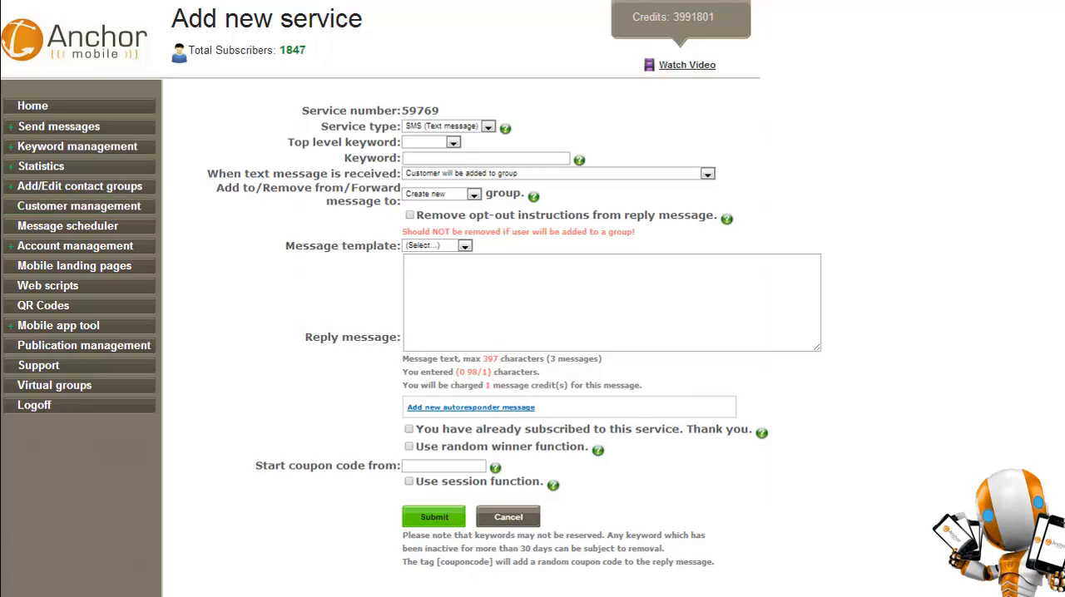
# Try the received-message actions for email forwarding, SMS forwarding, both together and HTTP URL, then restore "Customer will be added to group".
pyautogui.click(707, 173)
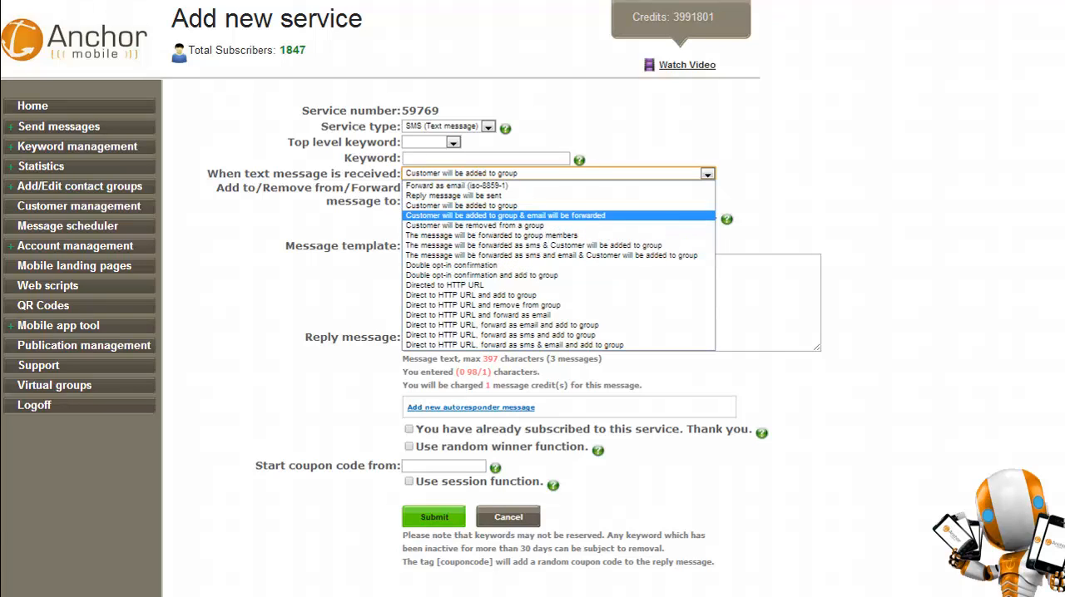
pyautogui.click(505, 216)
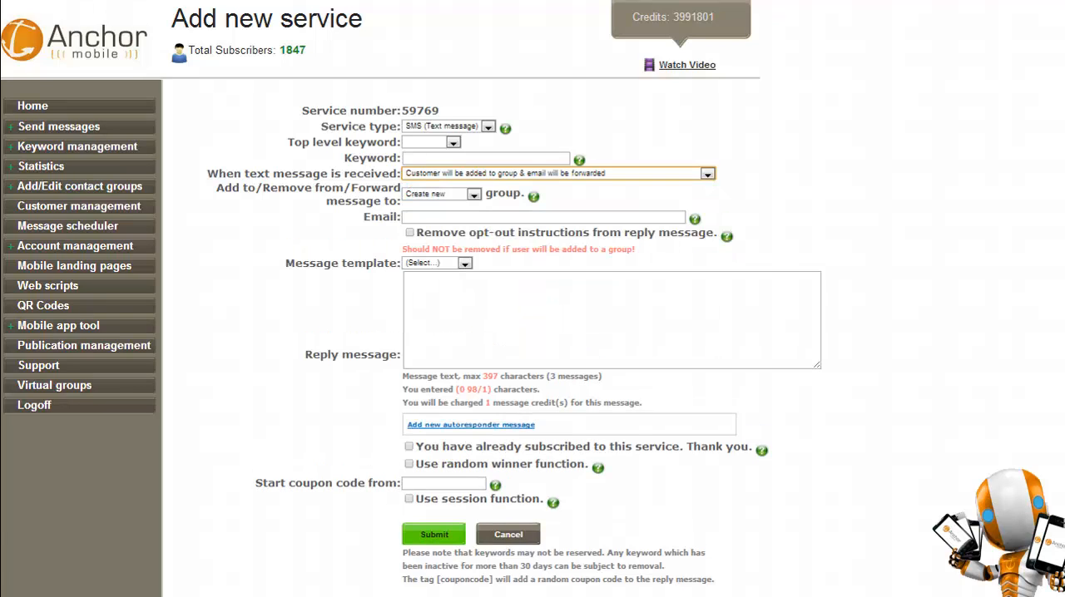
pyautogui.click(708, 174)
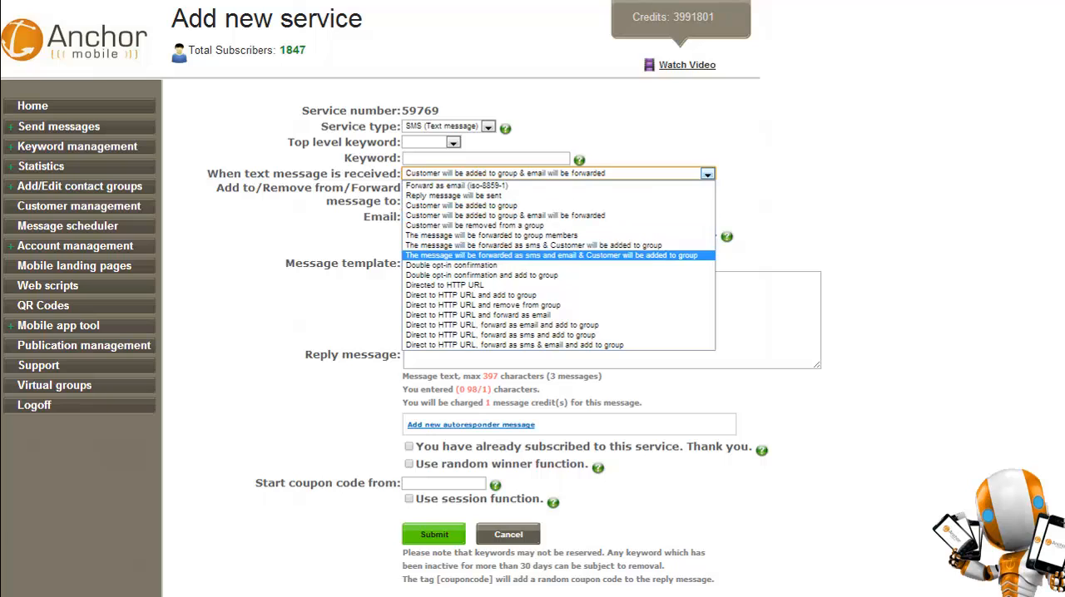
pyautogui.click(532, 245)
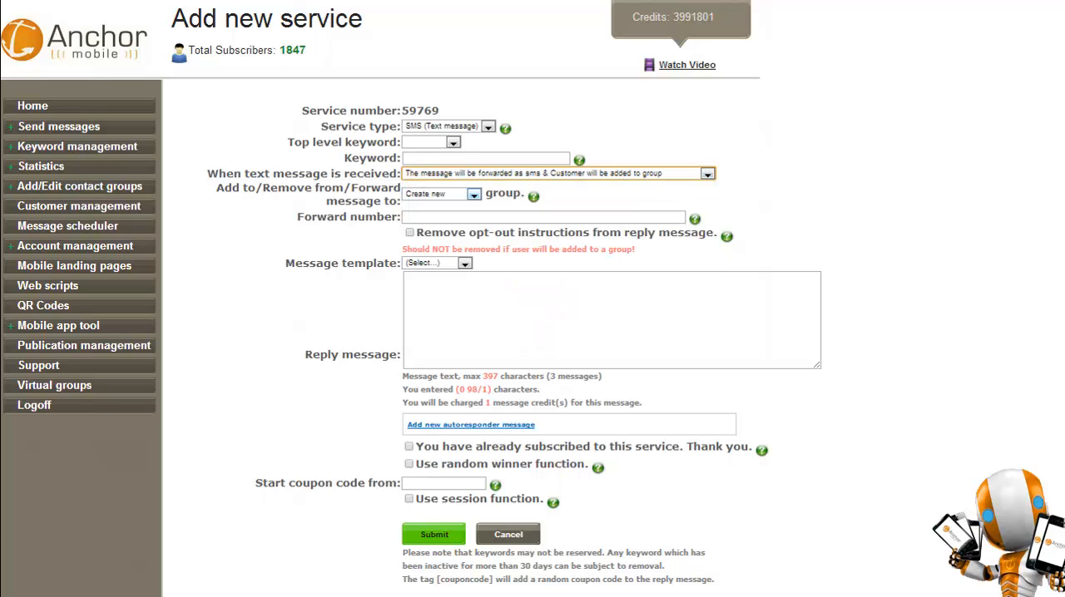
pyautogui.click(708, 174)
pyautogui.click(532, 264)
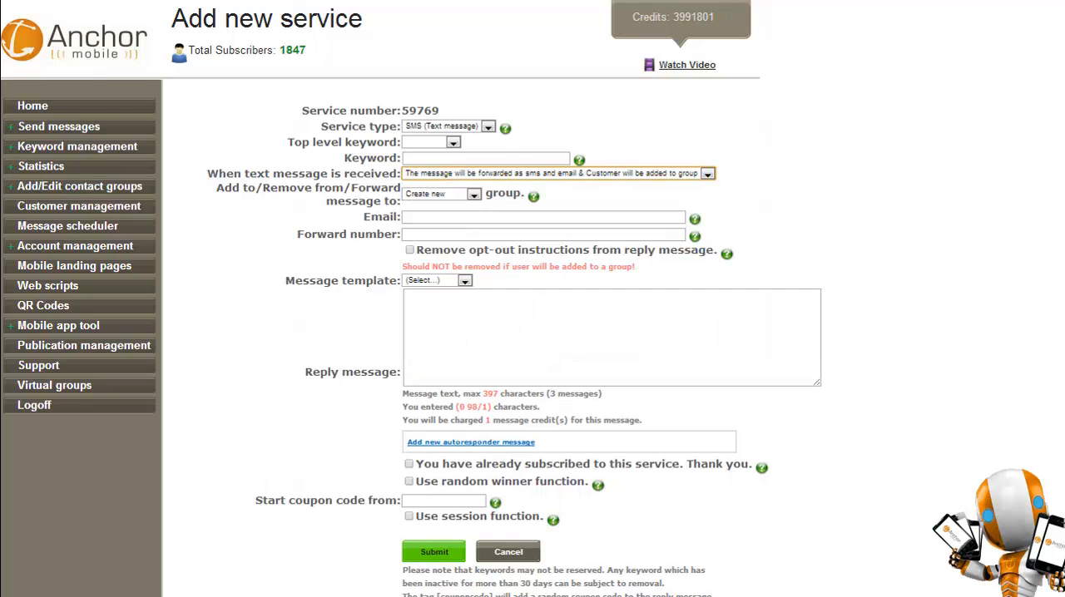
pyautogui.click(707, 174)
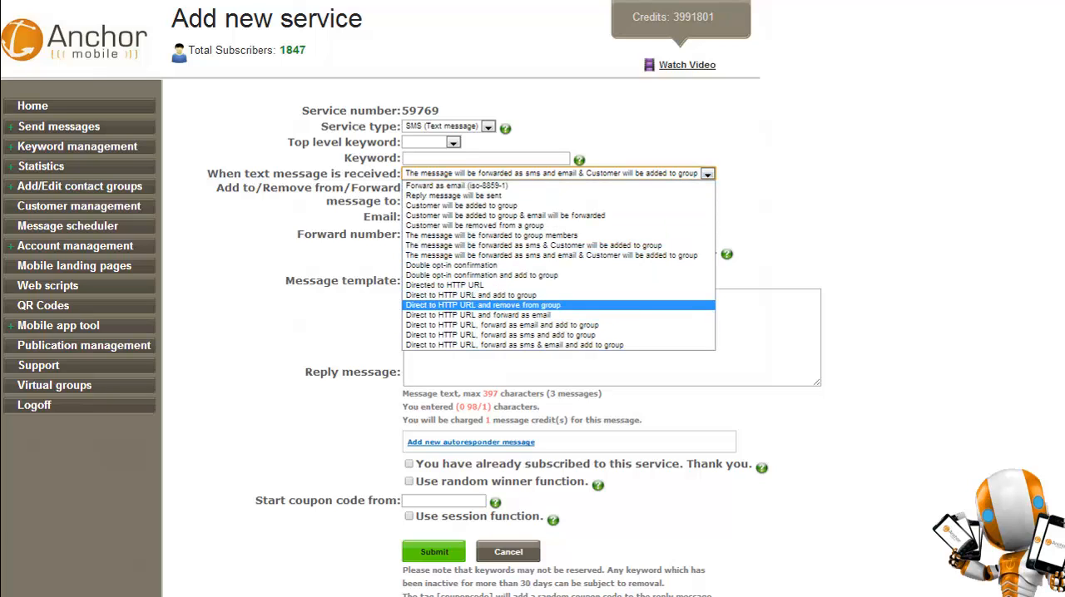
pyautogui.click(516, 295)
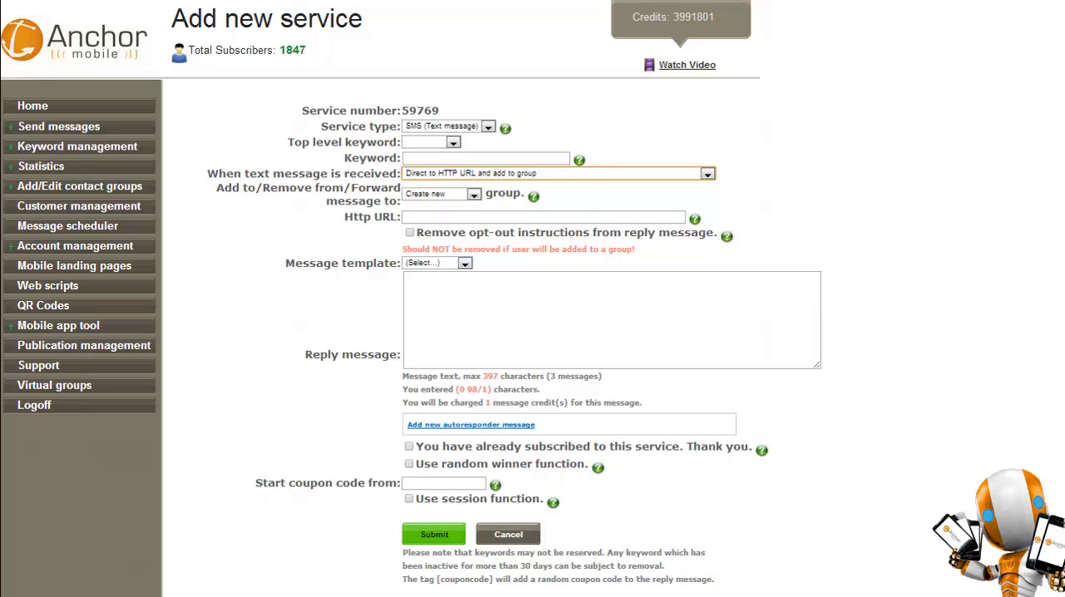
pyautogui.click(543, 217)
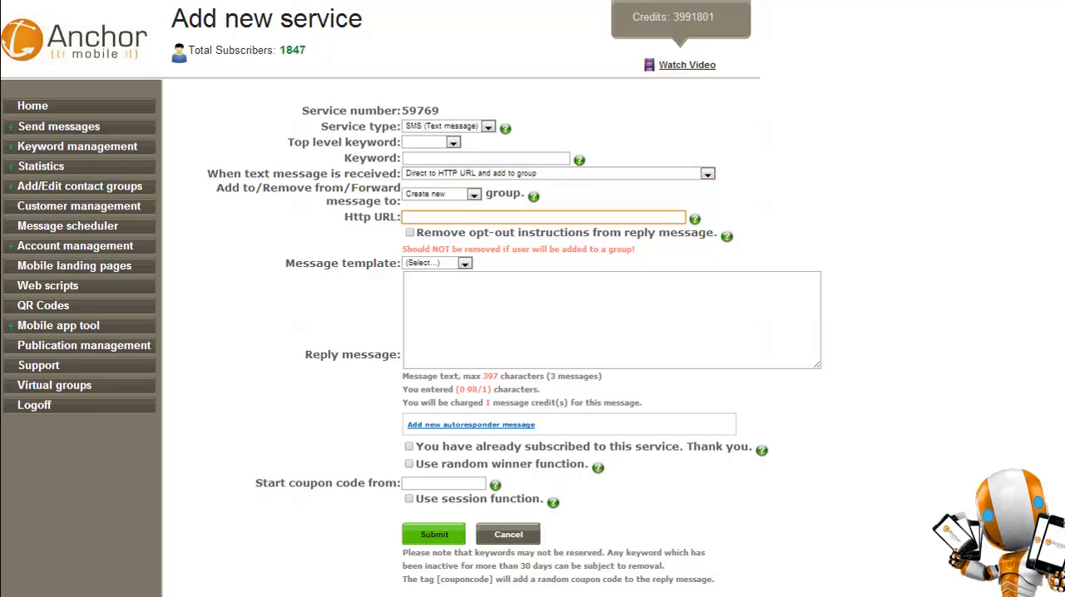
pyautogui.click(707, 173)
pyautogui.click(461, 206)
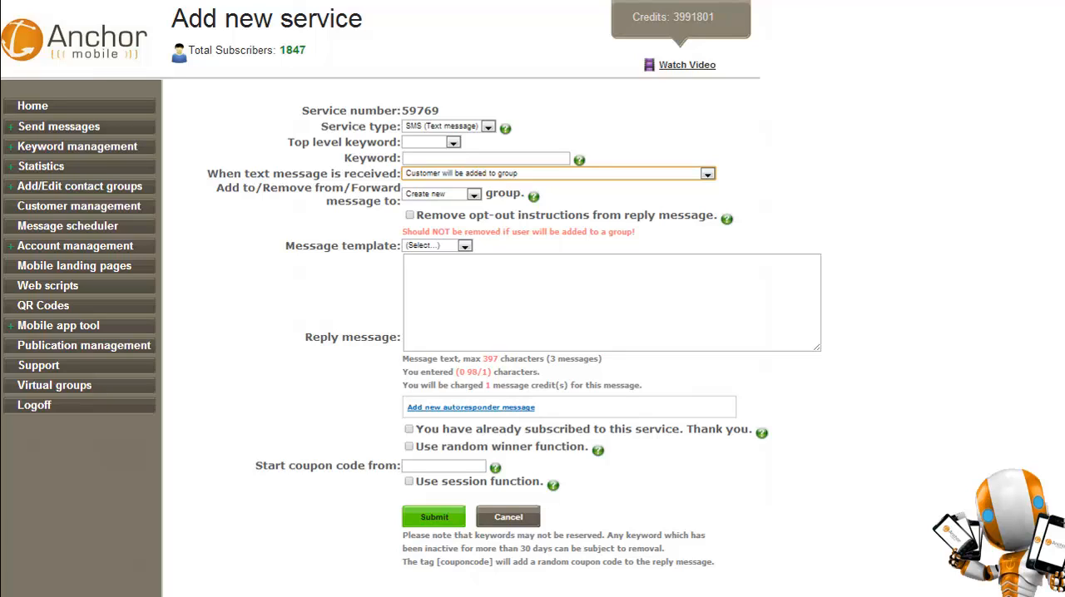
# Fill the reply message from the Demo830 message template.
pyautogui.click(611, 303)
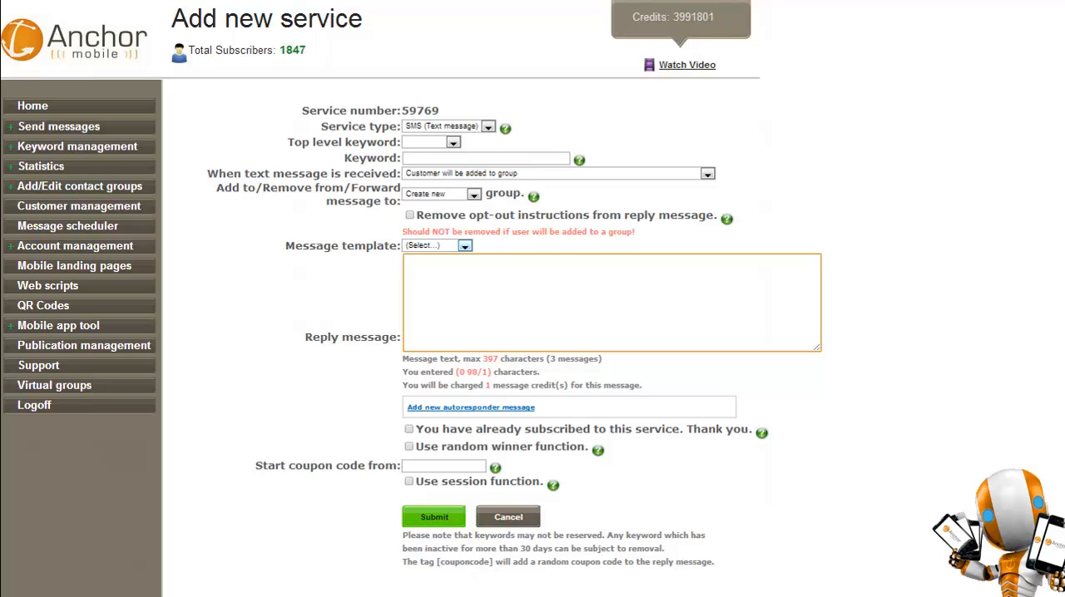
pyautogui.click(464, 246)
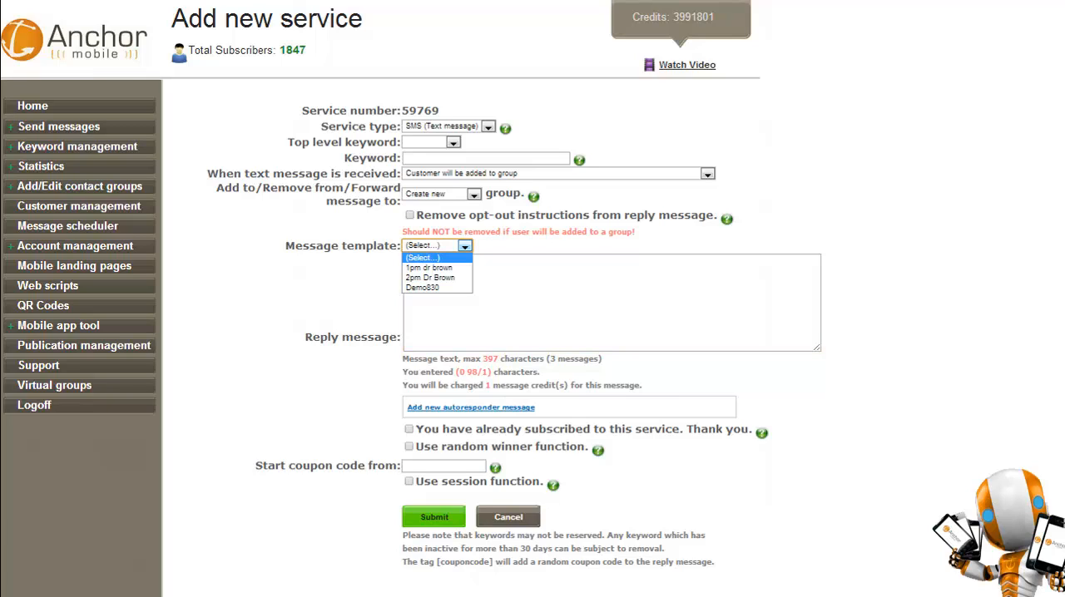
pyautogui.click(437, 288)
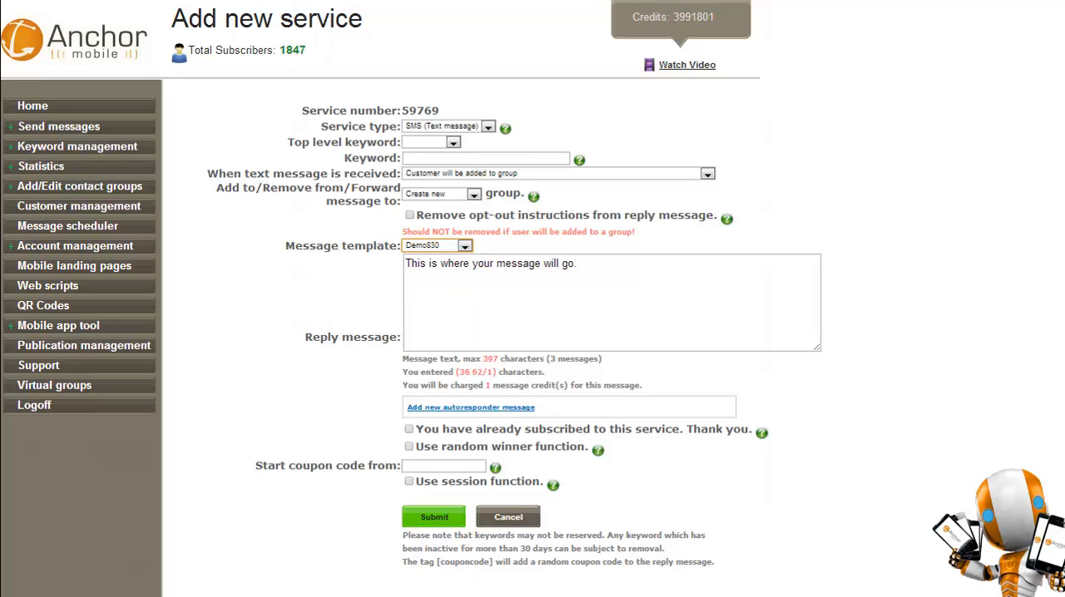
# Enter demo830 as the new service's keyword and check its availability.
pyautogui.click(486, 158)
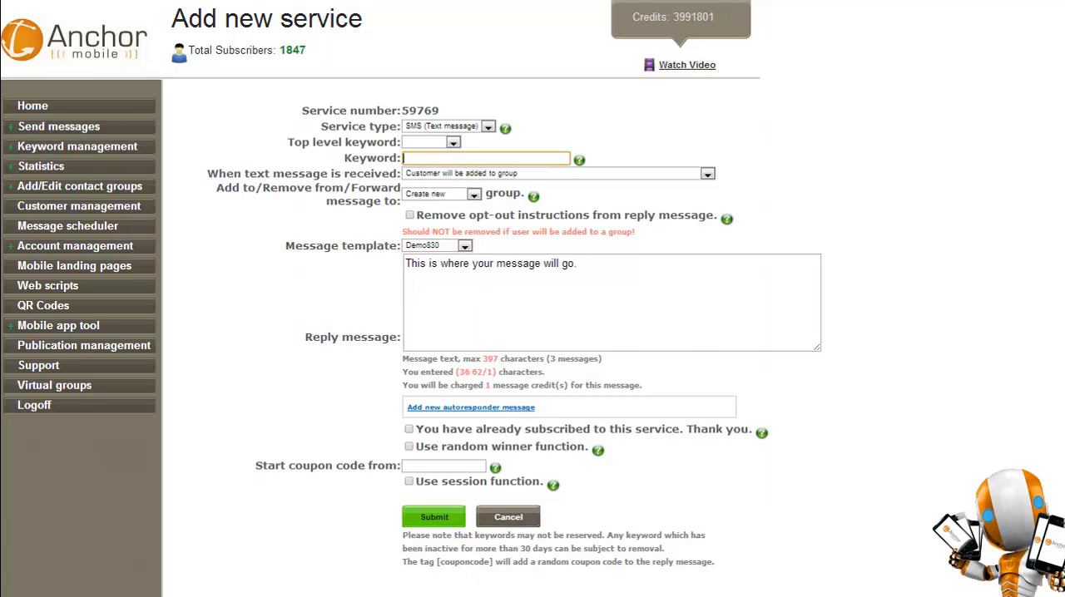
pyautogui.write('demo830')
pyautogui.press('Tab')
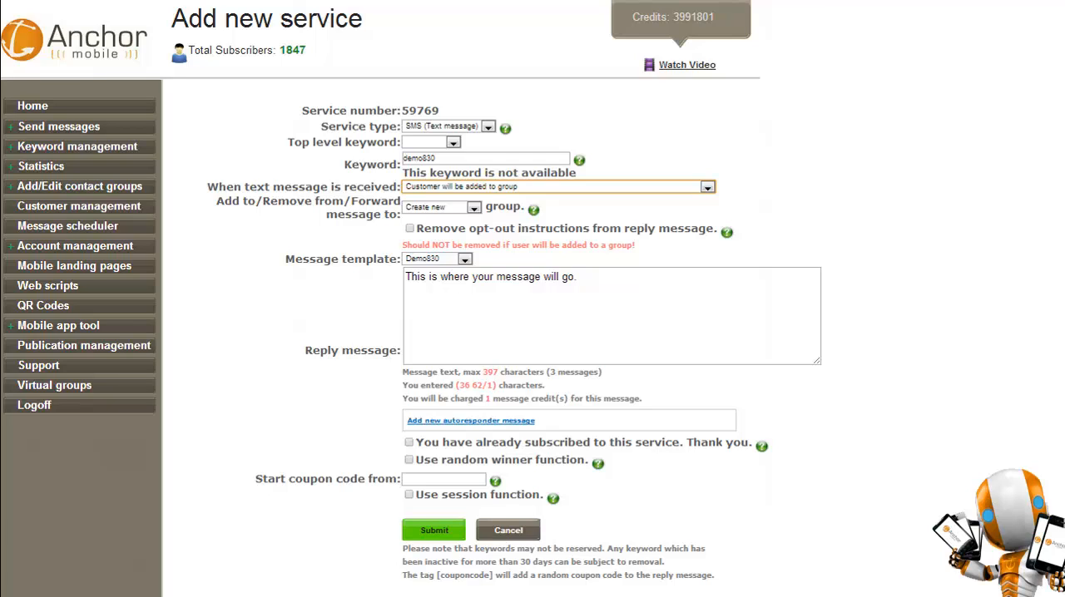
# Change the service's keyword to demo8301 and recheck its availability.
pyautogui.click(436, 158)
pyautogui.write('1')
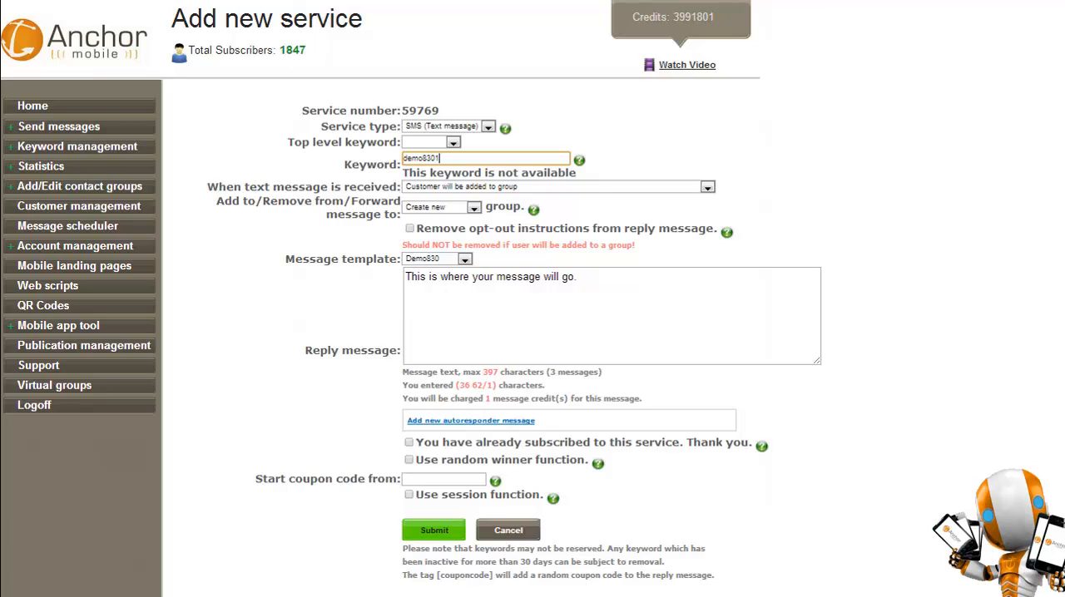
pyautogui.press('Tab')
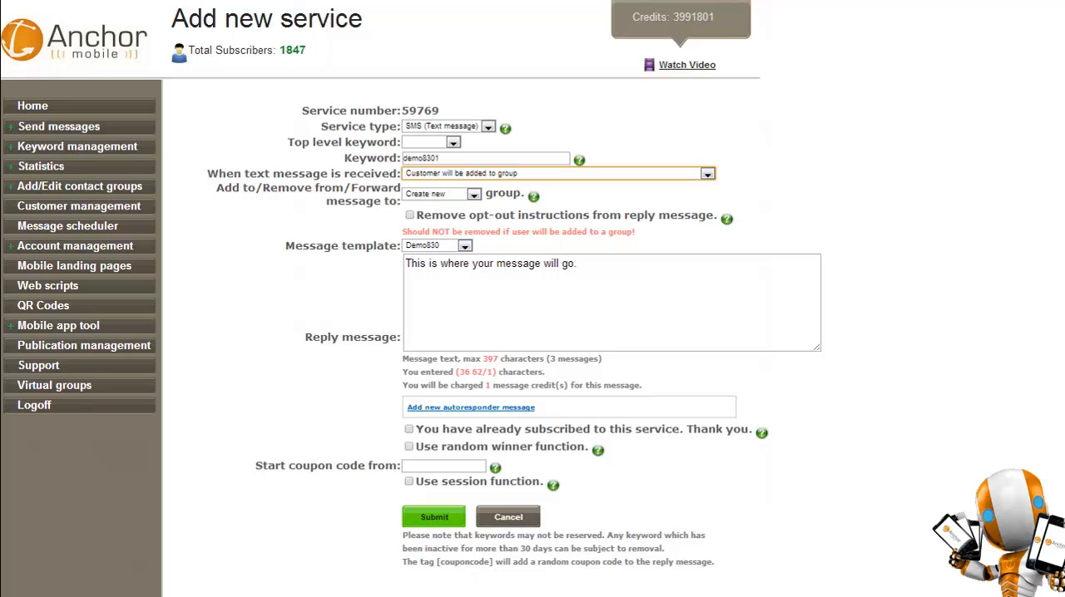
pyautogui.click(218, 236)
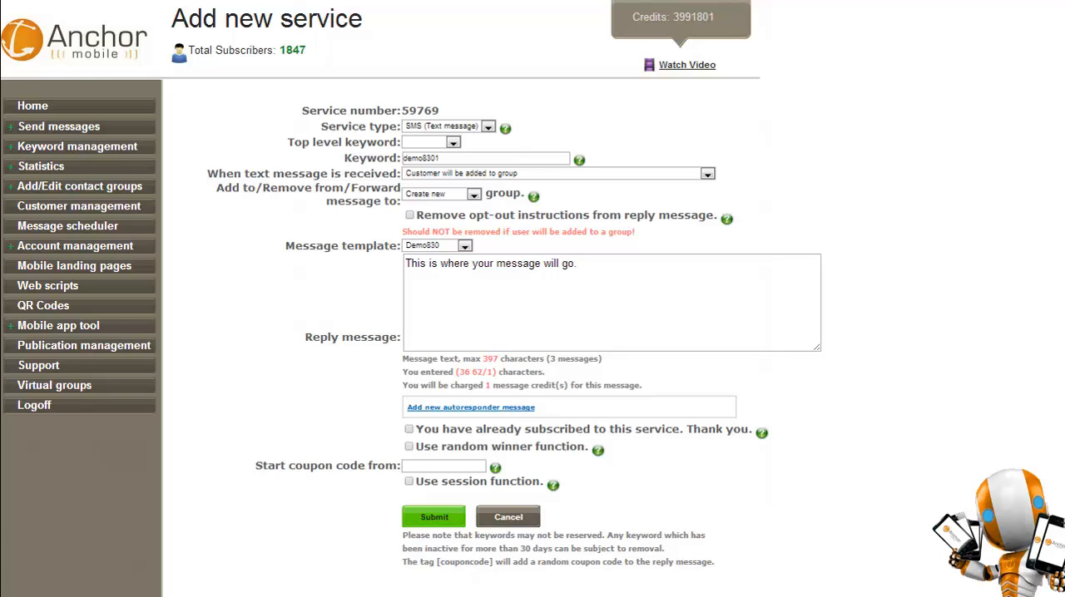
pyautogui.click(707, 174)
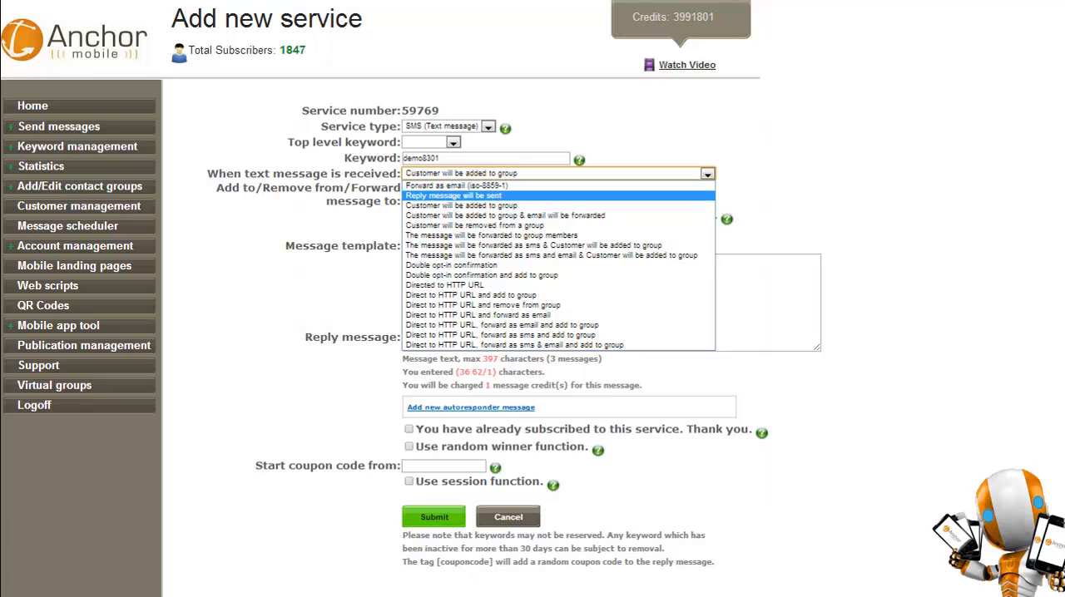
pyautogui.click(782, 196)
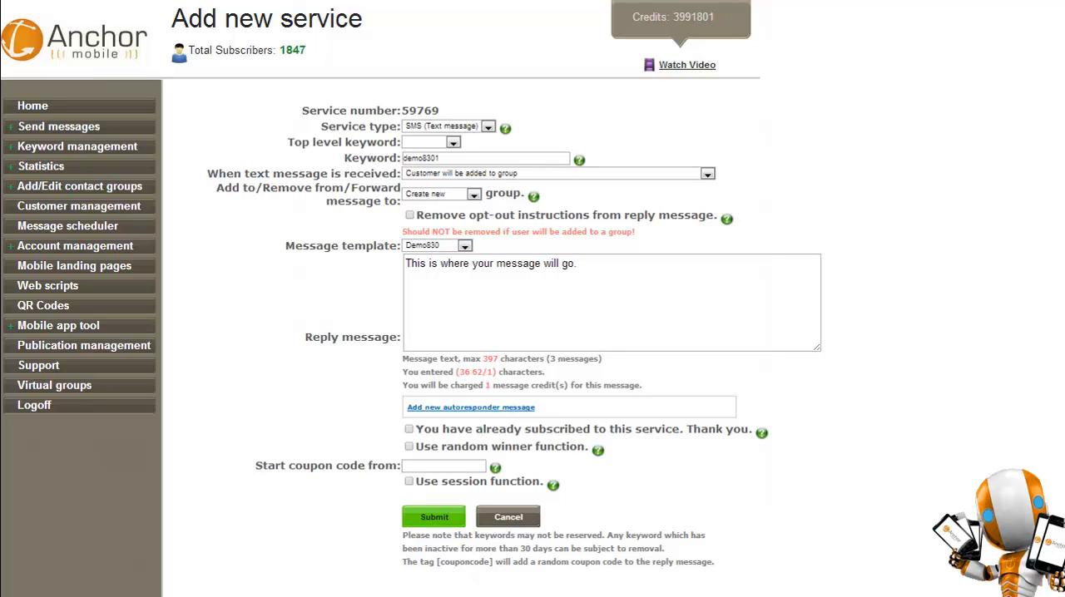
pyautogui.moveTo(454, 360); pyautogui.dragTo(488, 373)
pyautogui.click(491, 373)
# Open a new autoresponder message, review its available send delays up to 3 months, and cancel it.
pyautogui.click(471, 408)
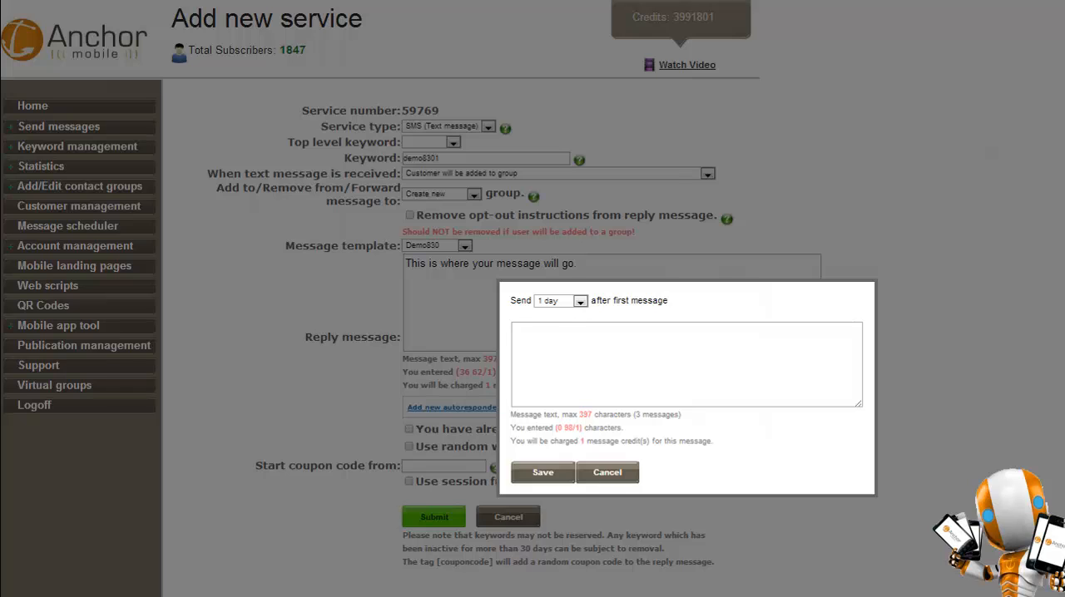
pyautogui.click(581, 301)
pyautogui.moveTo(581, 363); pyautogui.dragTo(581, 454)
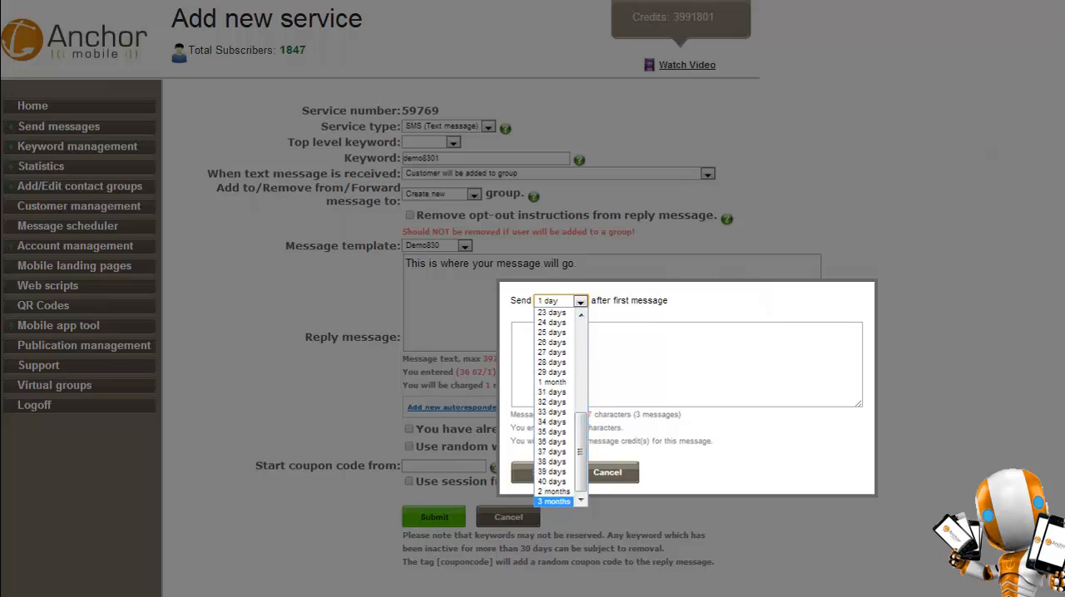
pyautogui.click(706, 472)
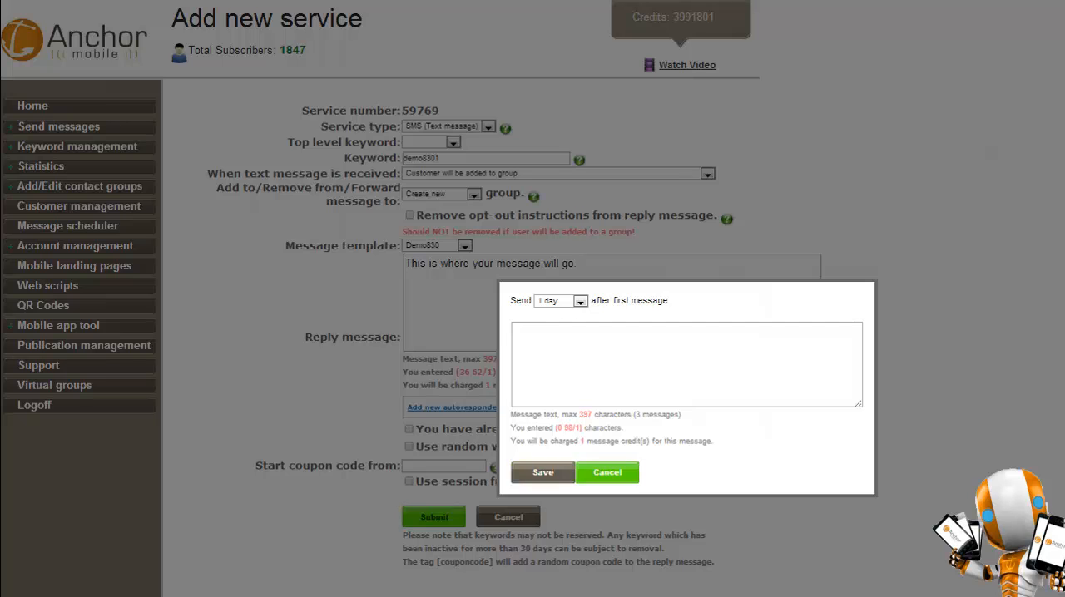
pyautogui.click(607, 472)
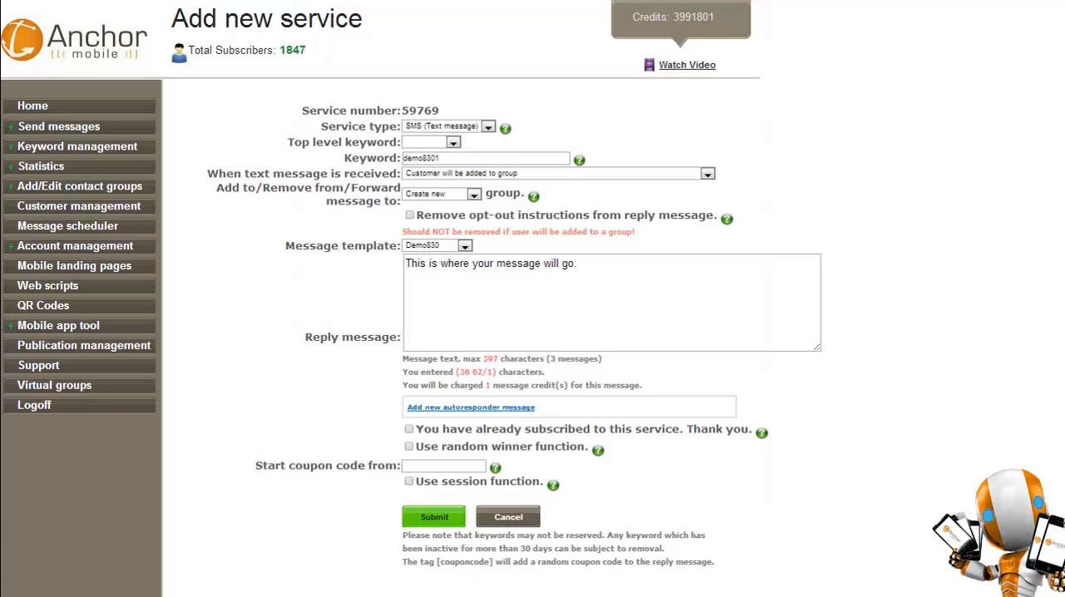
pyautogui.moveTo(815, 265); pyautogui.dragTo(405, 263)
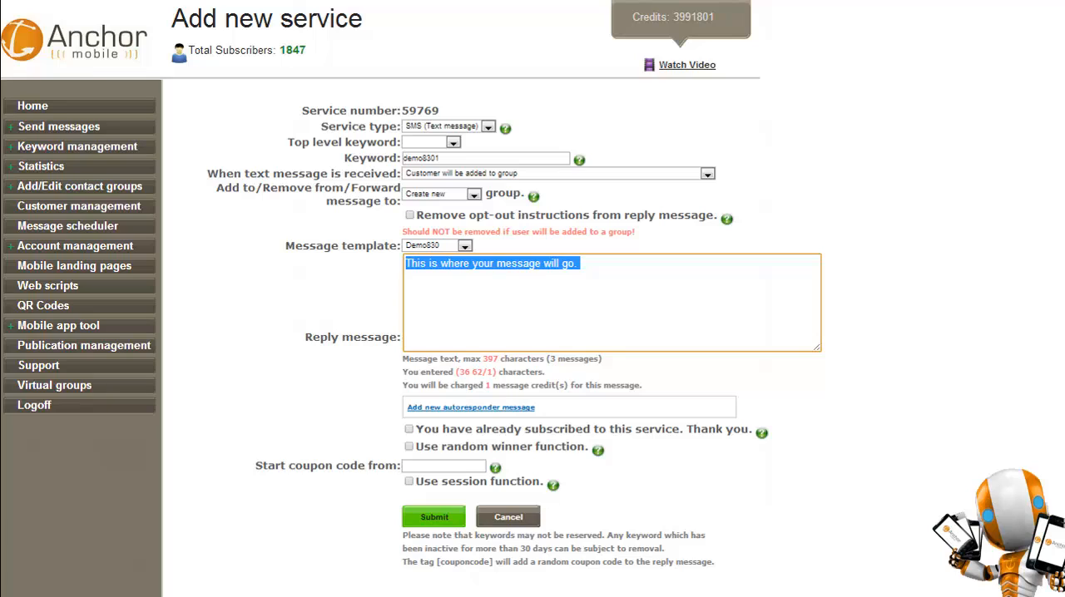
pyautogui.click(408, 429)
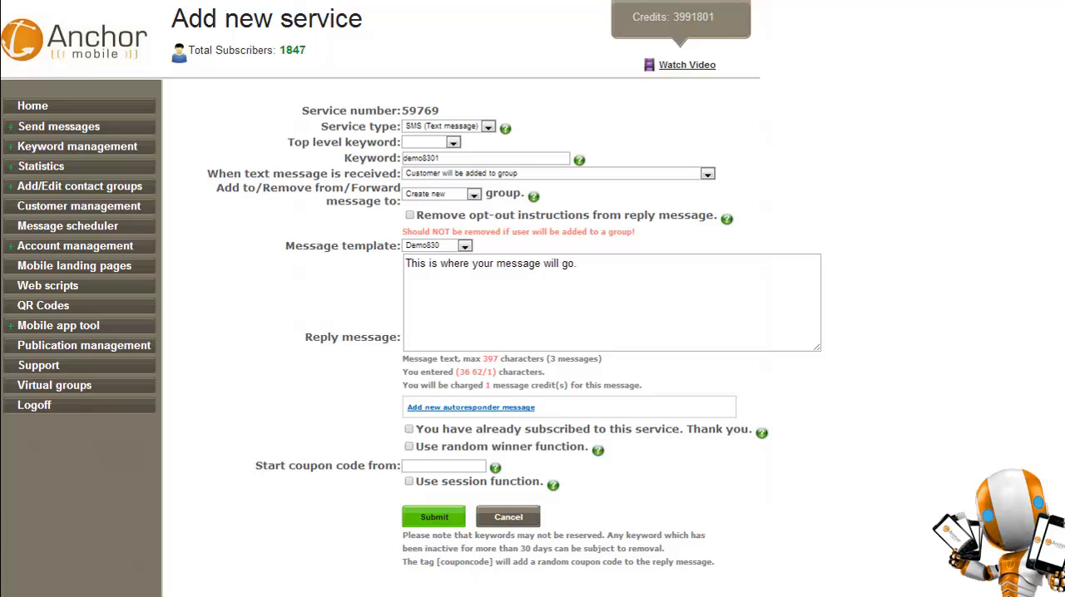
# Enable the random winner function with 100 total winners allowed and 1 of 6 random winners.
pyautogui.click(408, 446)
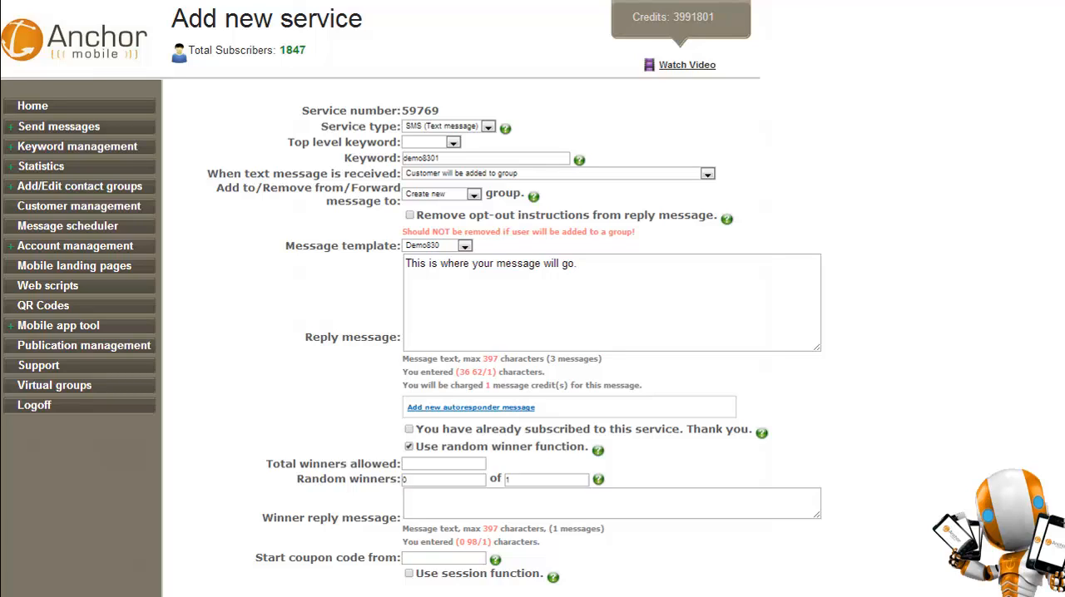
pyautogui.click(443, 464)
pyautogui.write('100')
pyautogui.press('Tab')
pyautogui.write('1')
pyautogui.press('Tab')
pyautogui.press('Tab')
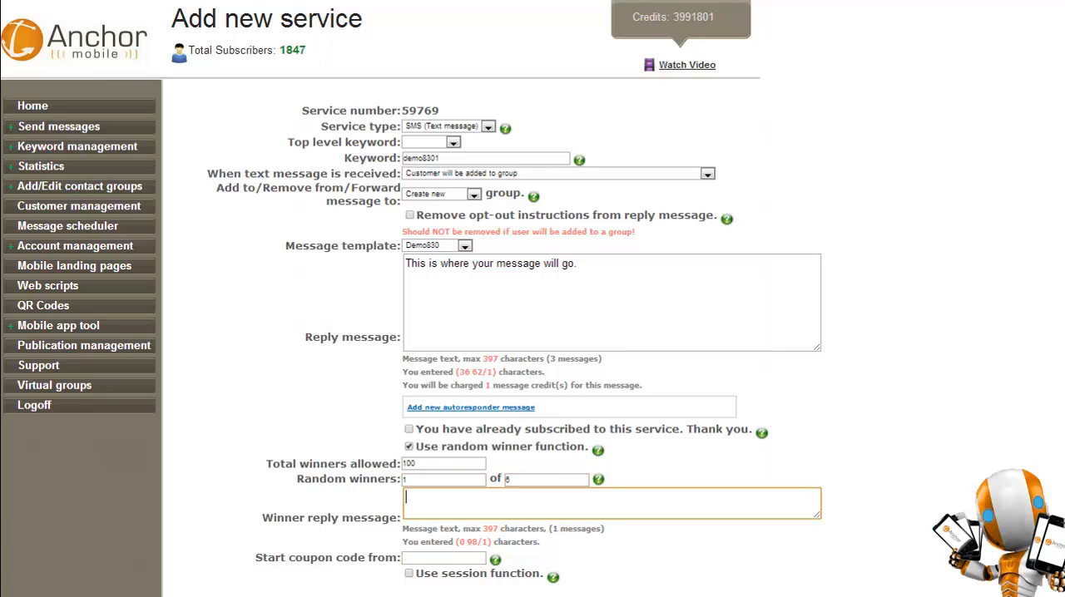
# Write the winner reply message "Congrats you have won please show to redeem".
pyautogui.write('Congrats you have w')
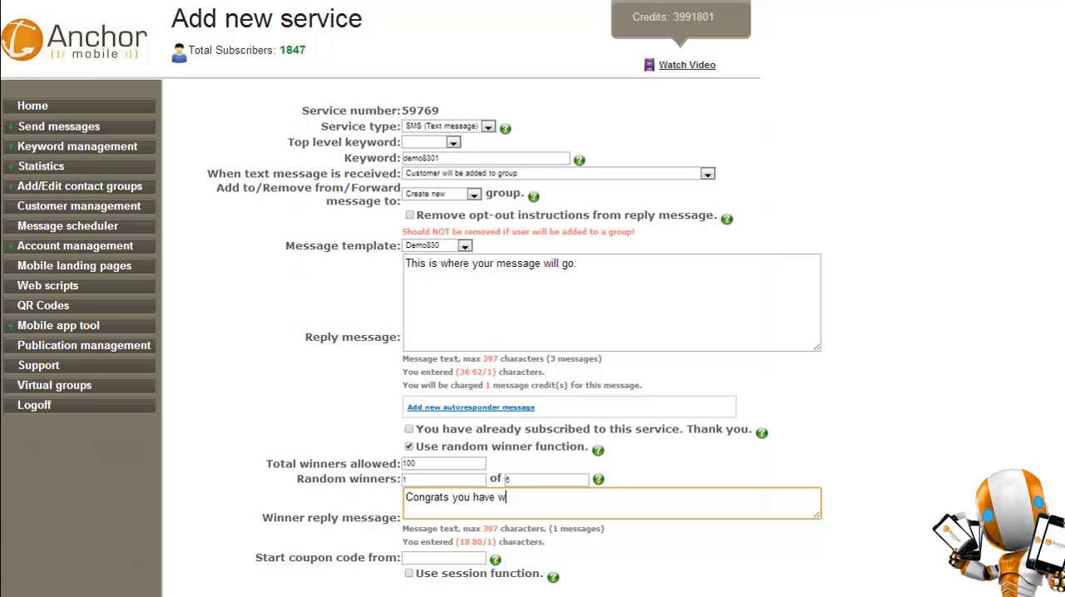
pyautogui.write('on please show to re')
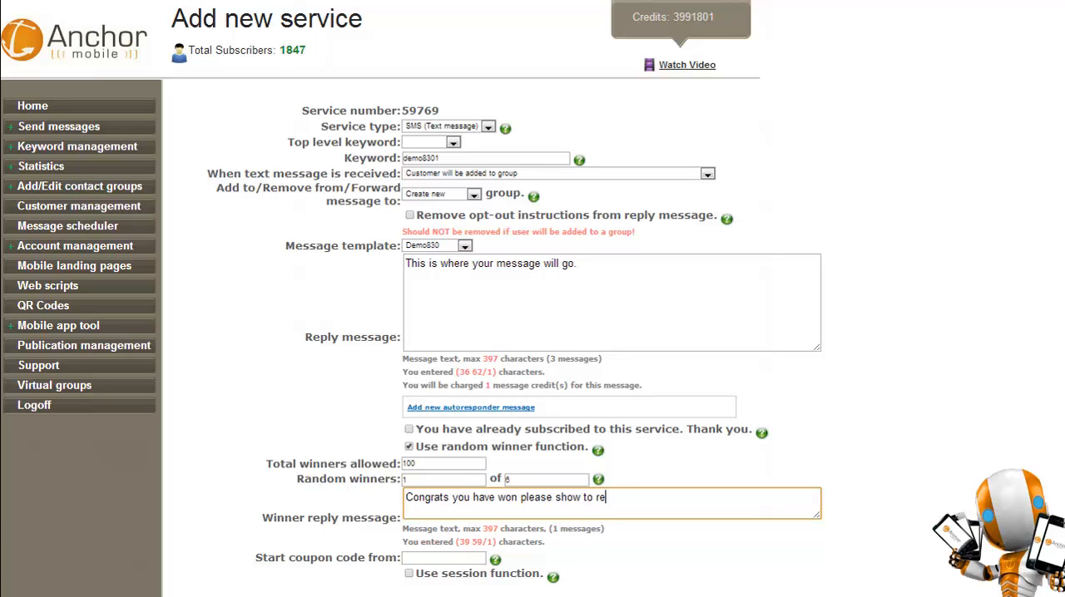
pyautogui.write('deem')
# Turn off the random winner function for the service.
pyautogui.moveTo(419, 465); pyautogui.dragTo(402, 464)
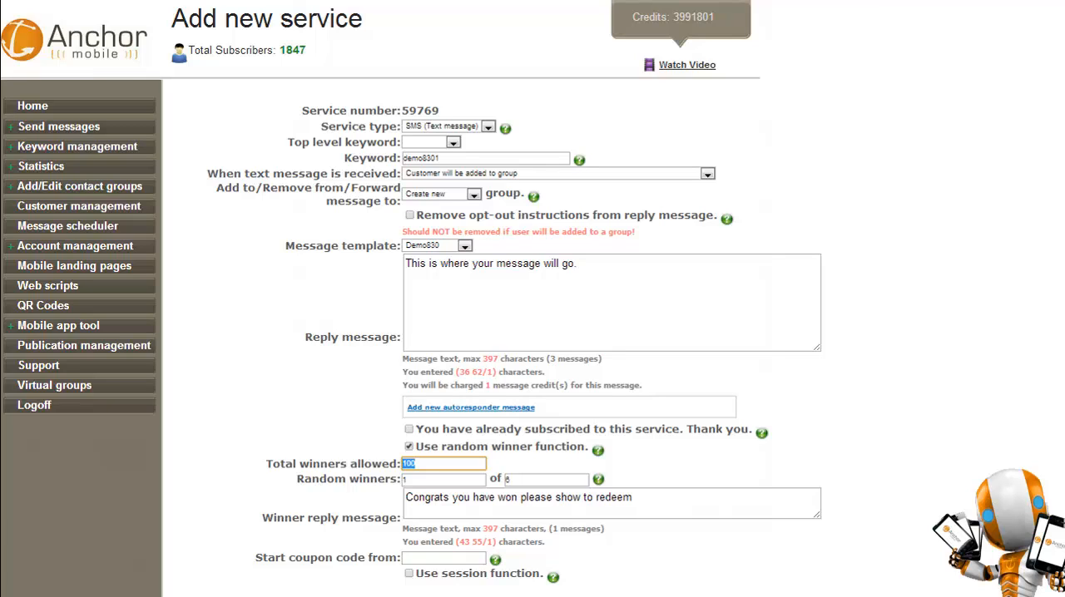
pyautogui.click(410, 447)
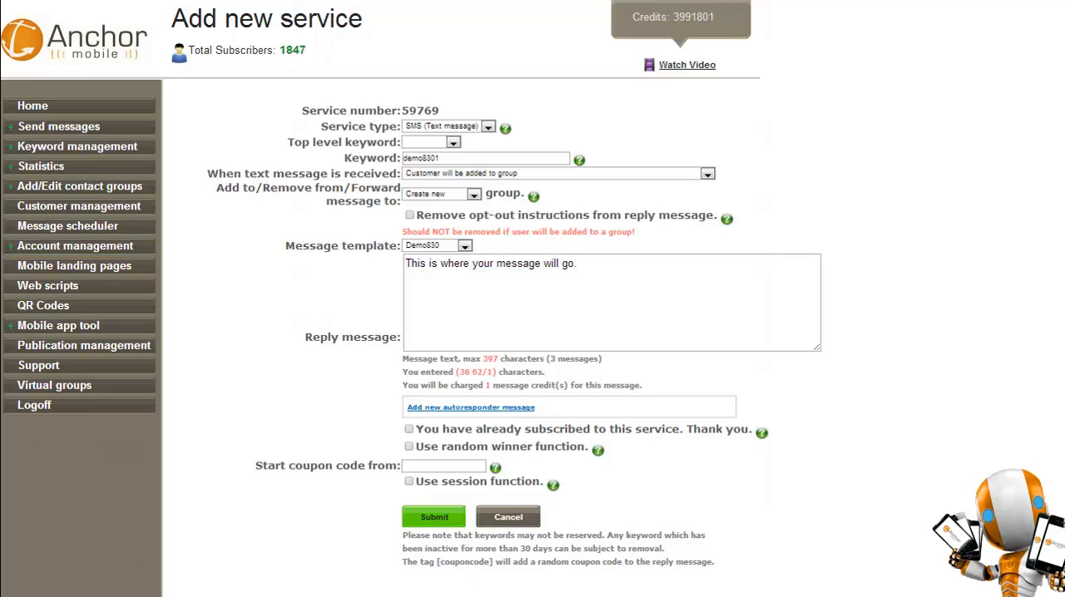
# Append "use promo code [couponcode] to save 20%" to the end of the reply message.
pyautogui.click(581, 264)
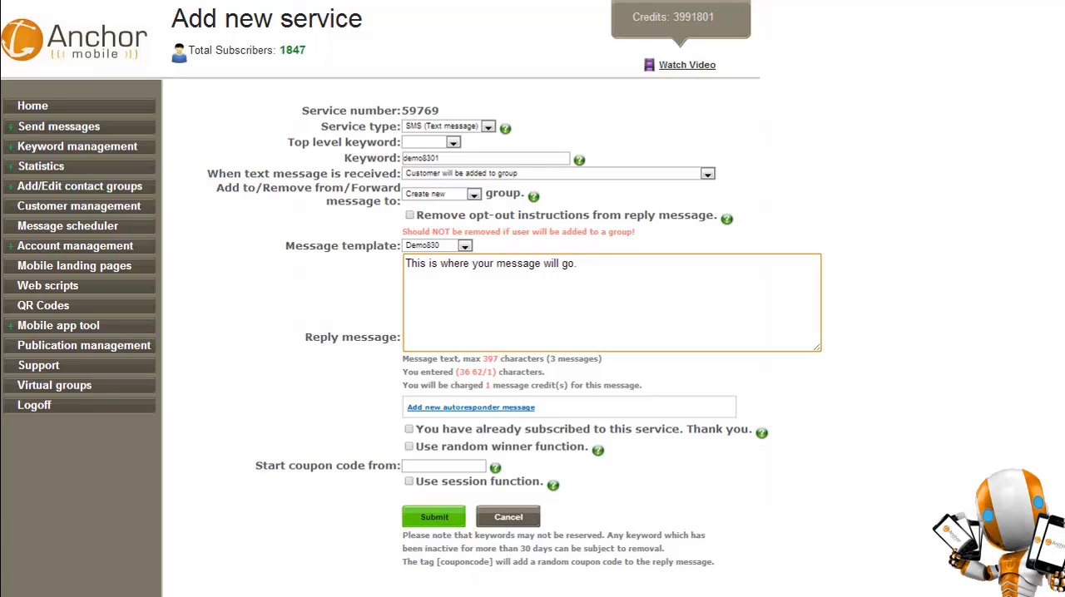
pyautogui.write('use promo code [coupon')
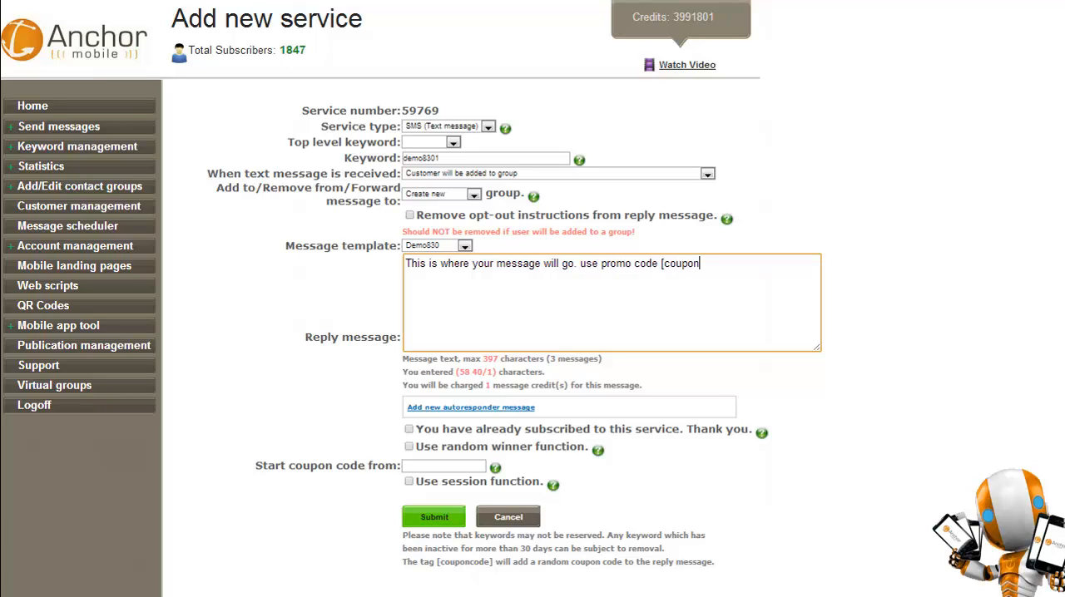
pyautogui.write('code]')
pyautogui.write('to save 20%')
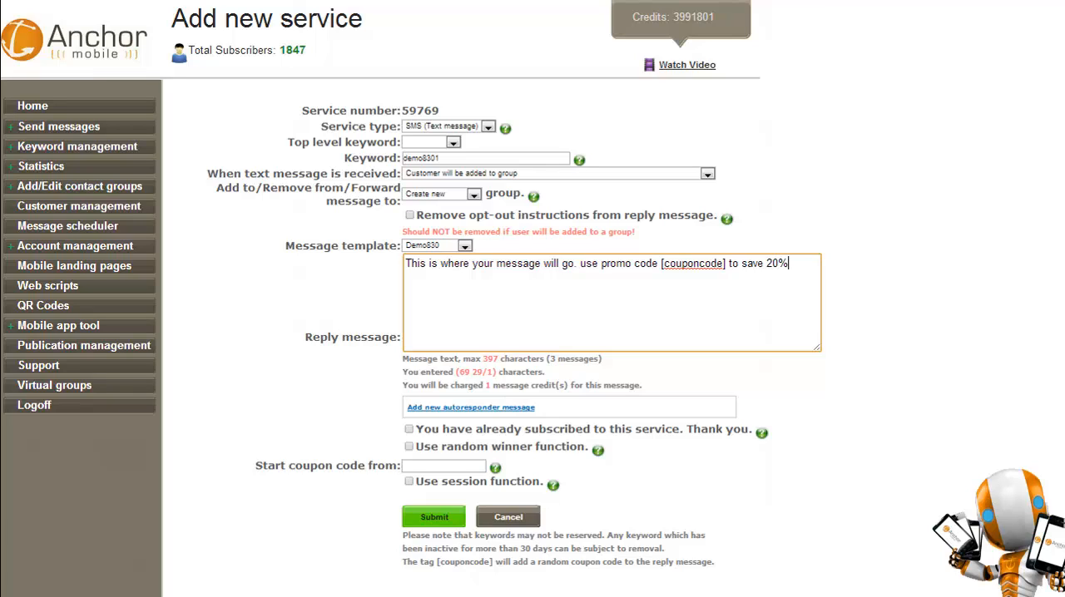
# Set the service's coupon codes to start from 500.
pyautogui.click(443, 466)
pyautogui.write('5')
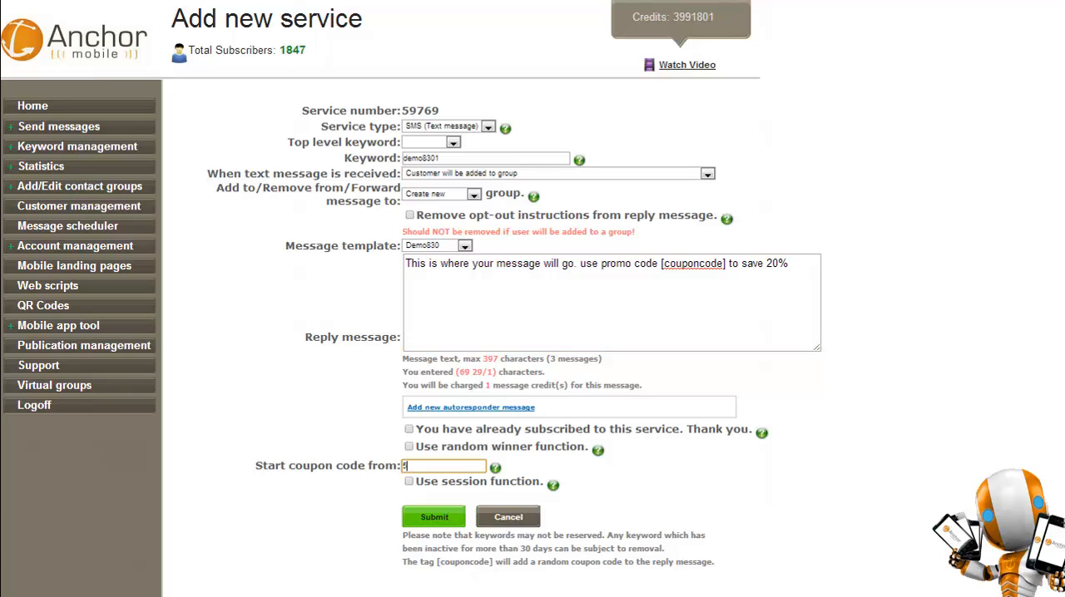
pyautogui.write('00')
# Submit the new demo8301 service.
pyautogui.click(408, 429)
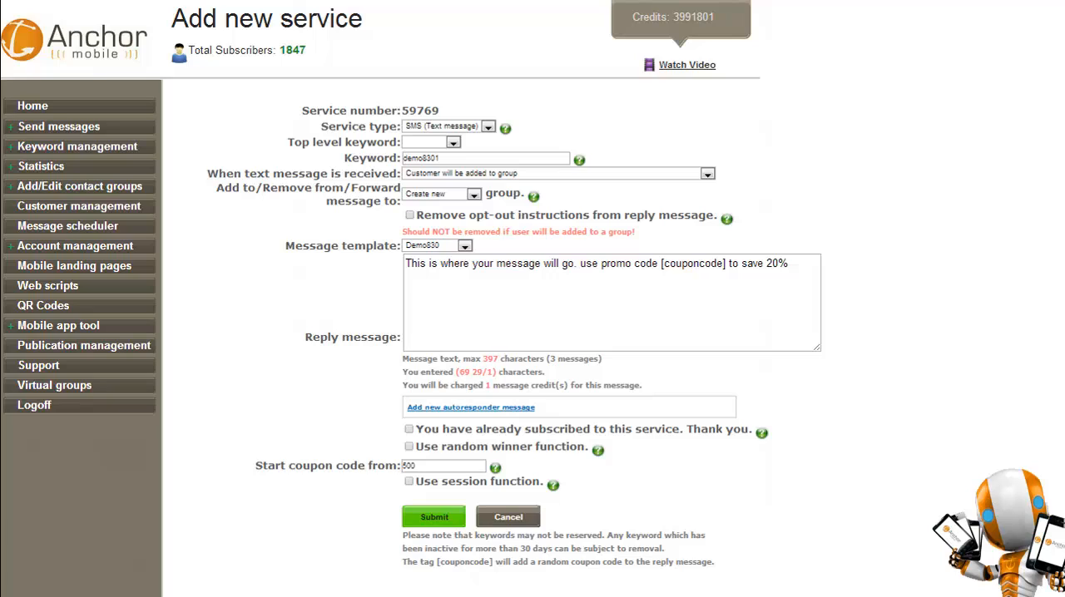
pyautogui.moveTo(416, 483); pyautogui.dragTo(540, 483)
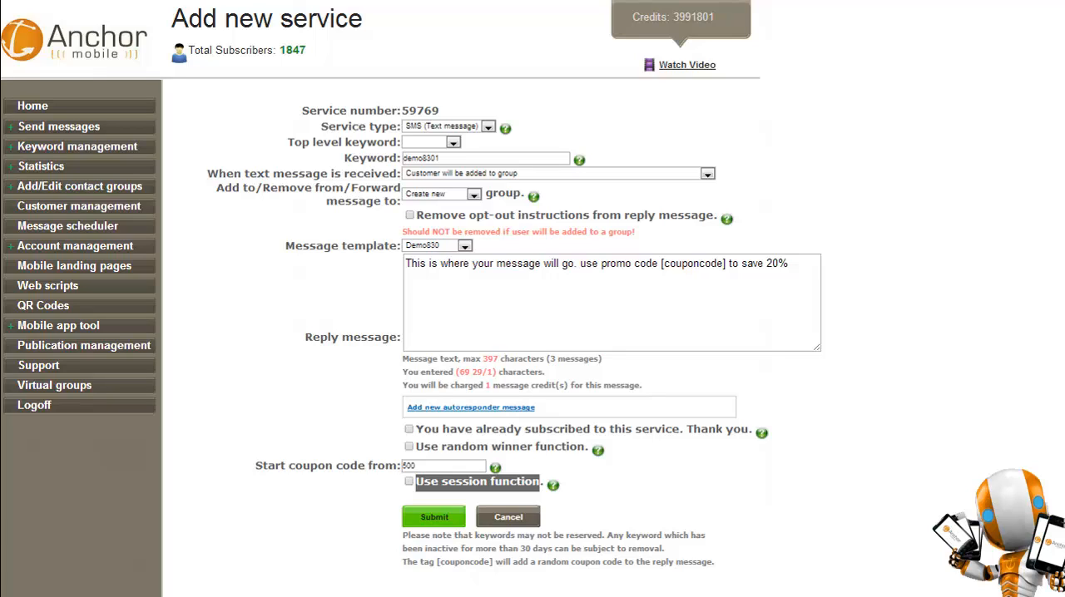
pyautogui.click(409, 482)
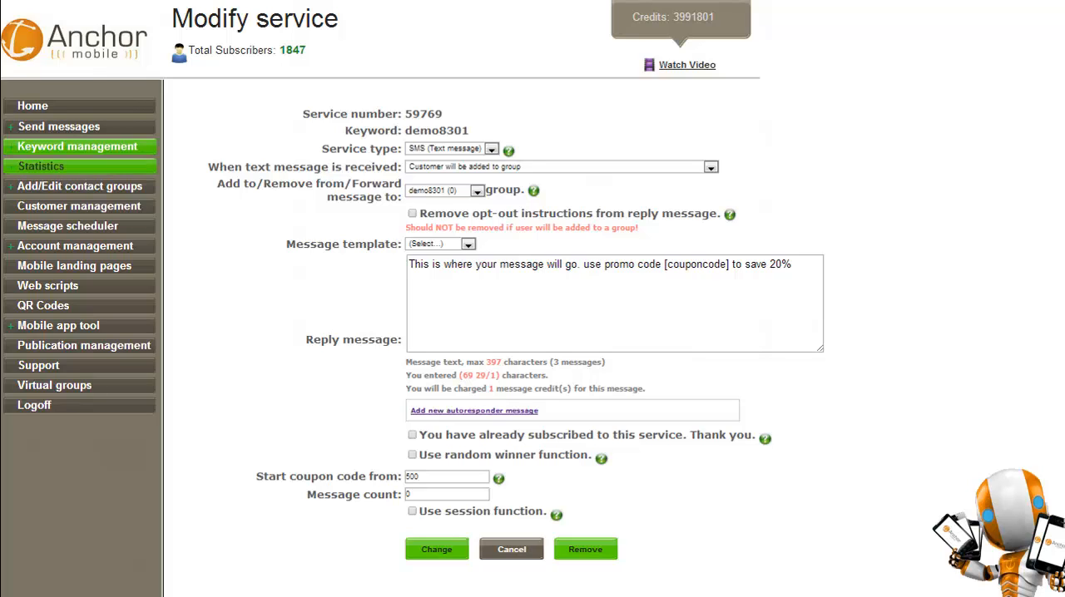
# View the list of existing keyword services to check for the new demo8301 keyword.
pyautogui.click(80, 167)
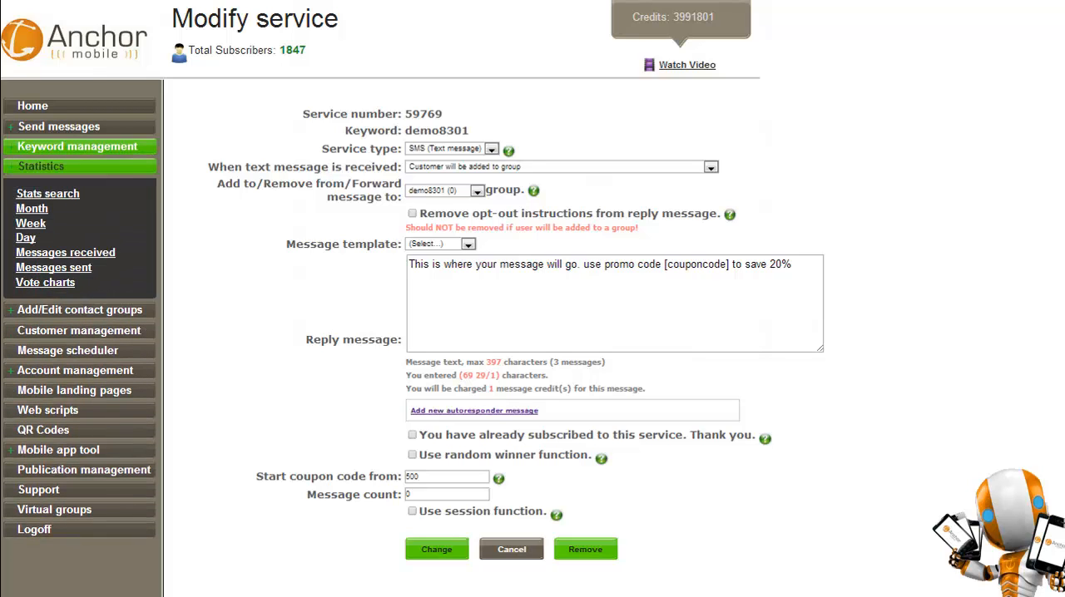
pyautogui.click(80, 166)
pyautogui.click(77, 147)
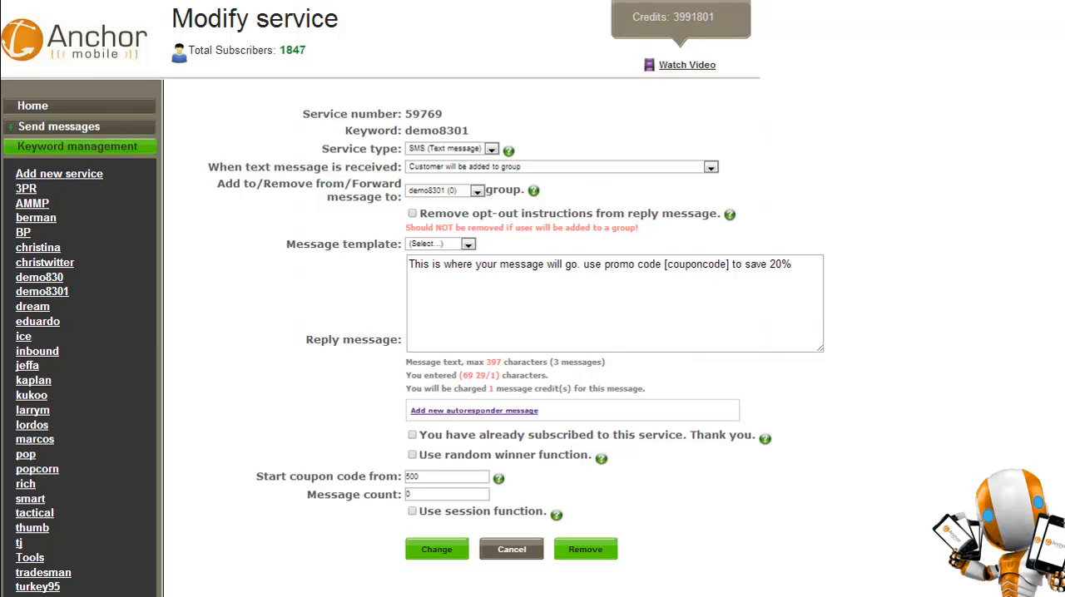
pyautogui.click(77, 146)
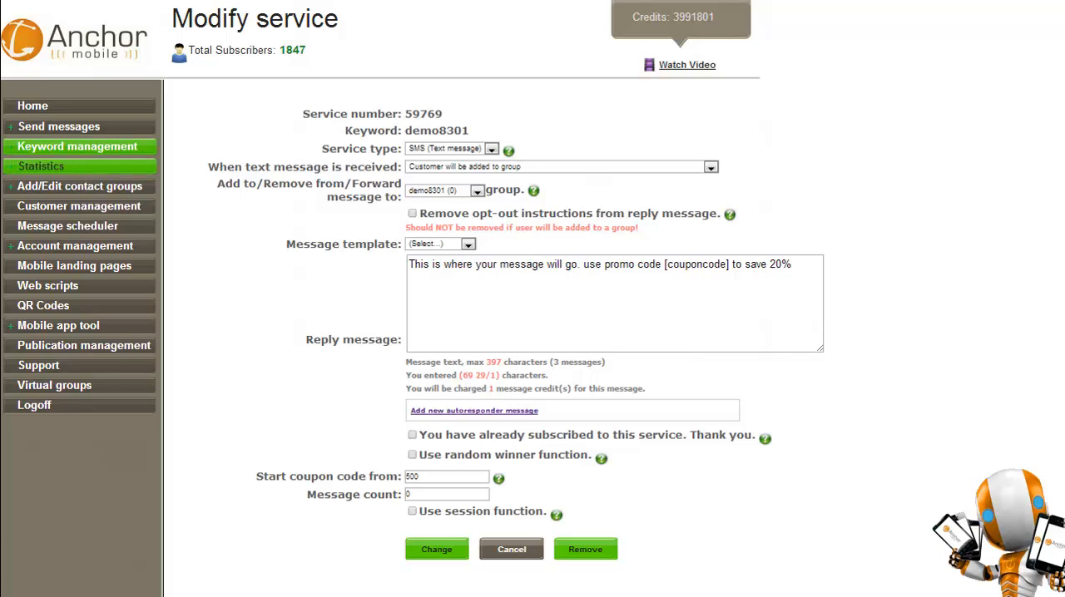
# Open the monthly usage statistics and examine the August 2013 charts, message tables and selectable months.
pyautogui.click(41, 167)
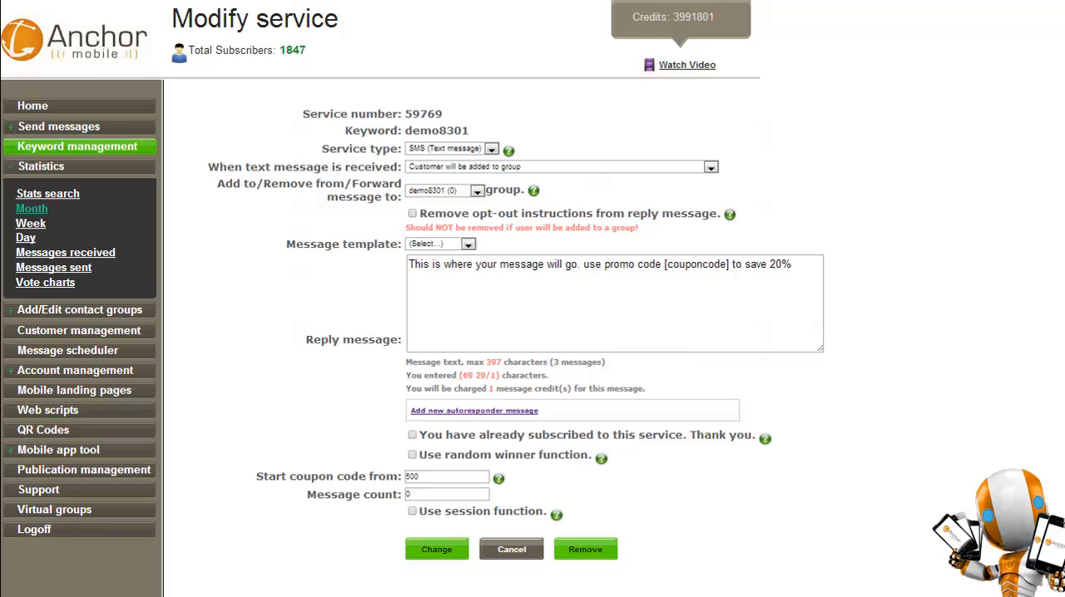
pyautogui.click(32, 209)
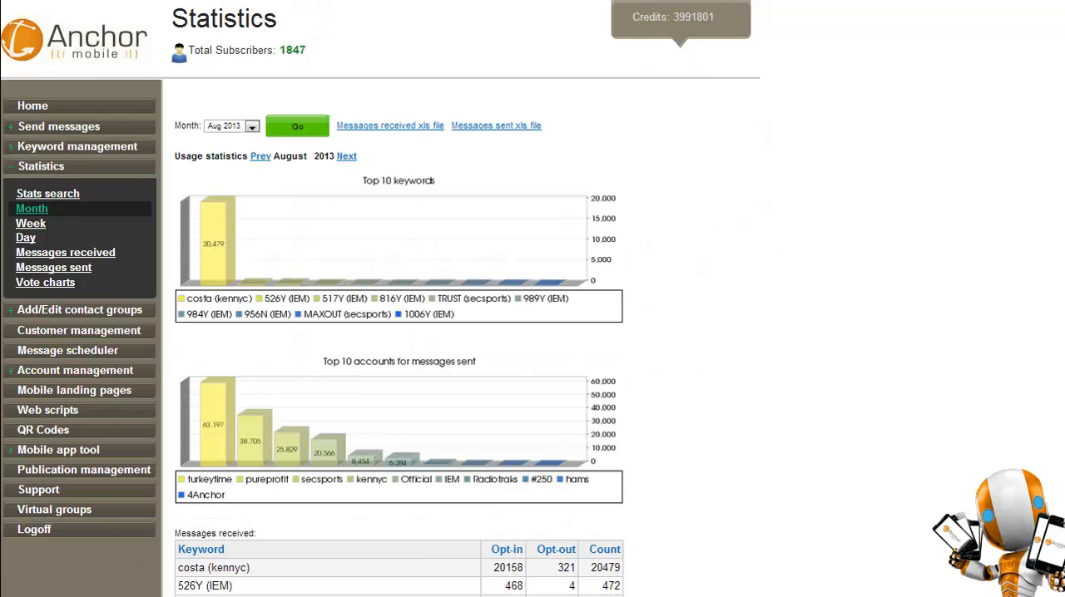
pyautogui.scroll(-8, 399, 333)
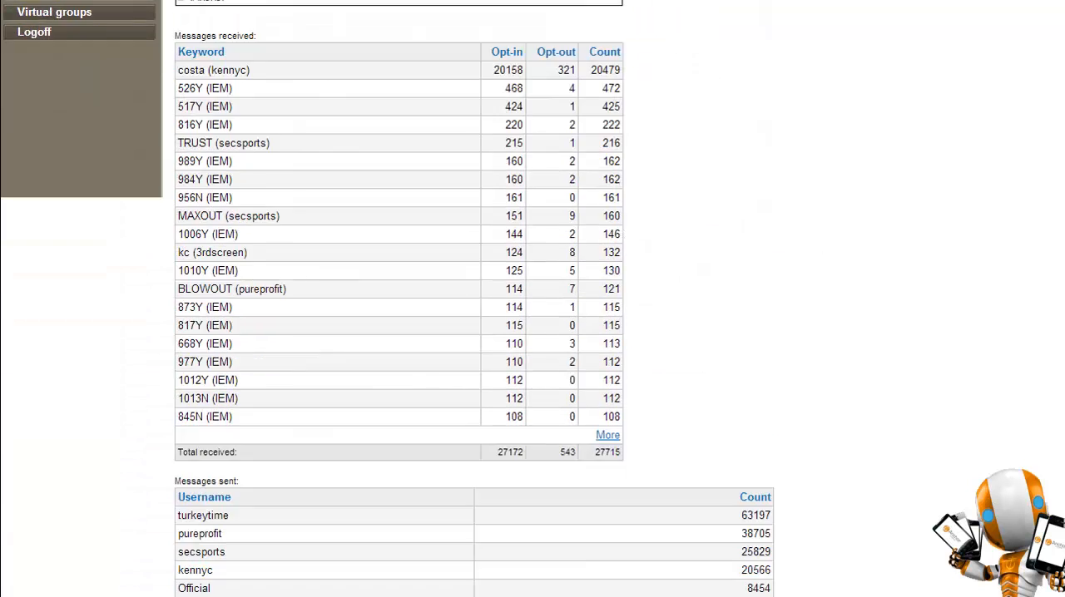
pyautogui.scroll(8, 400, 333)
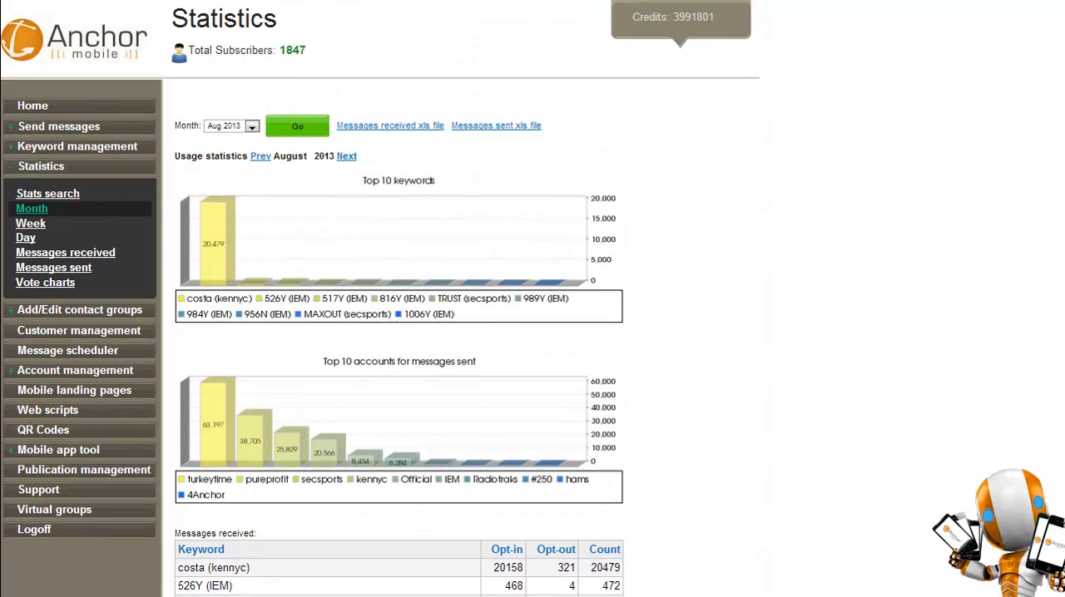
pyautogui.click(252, 126)
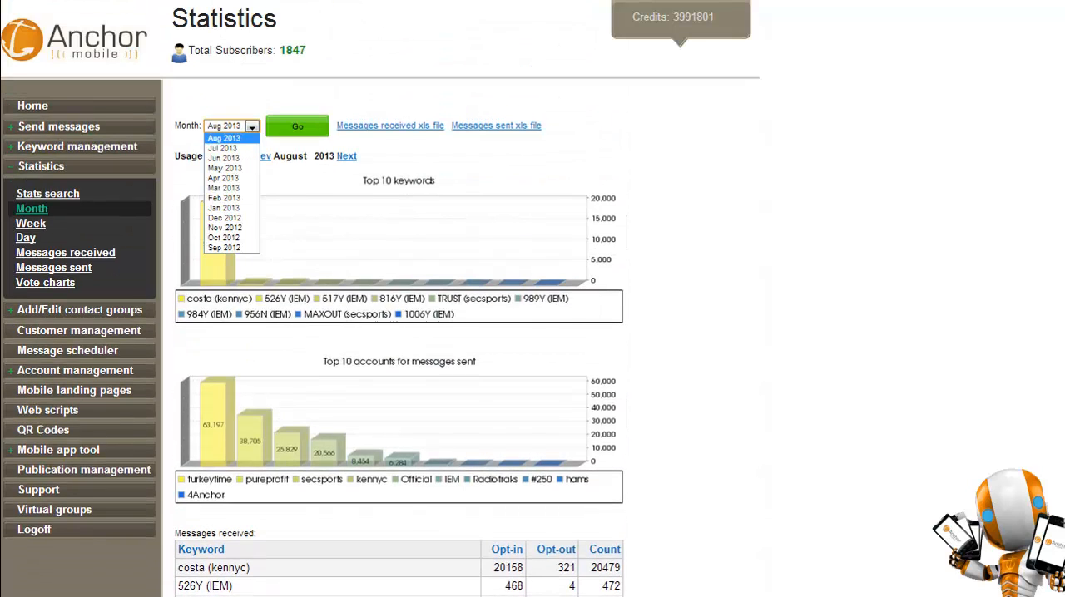
pyautogui.click(399, 156)
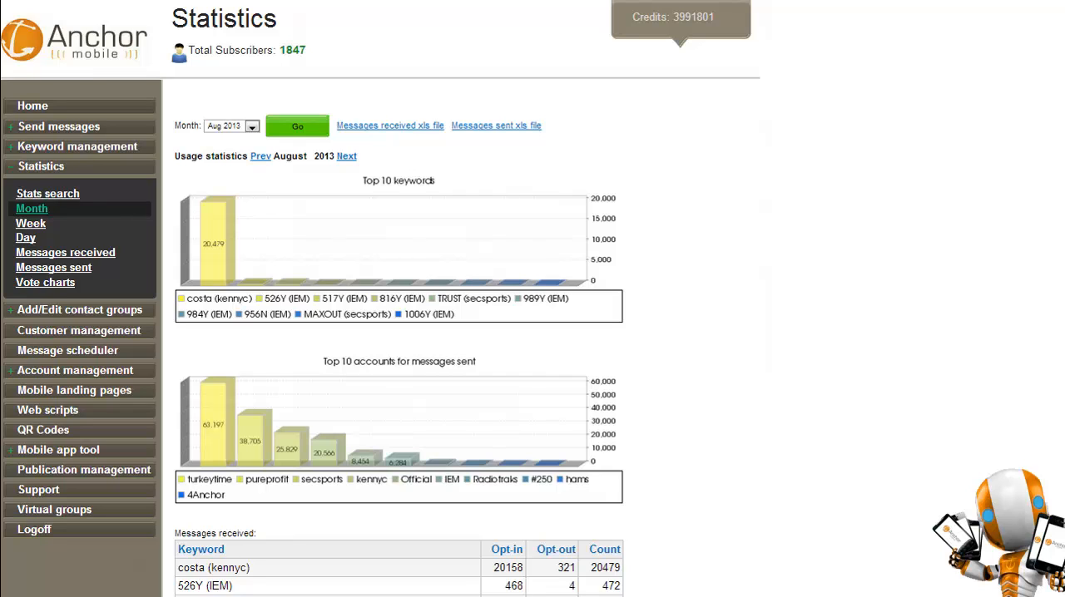
pyautogui.scroll(-8, 399, 333)
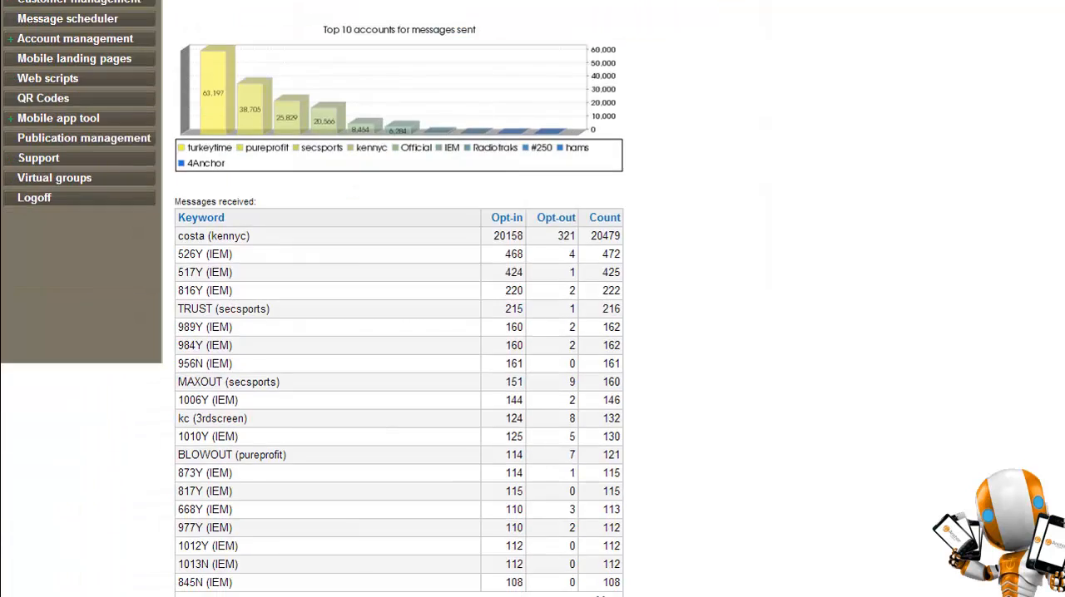
pyautogui.scroll(8, 399, 333)
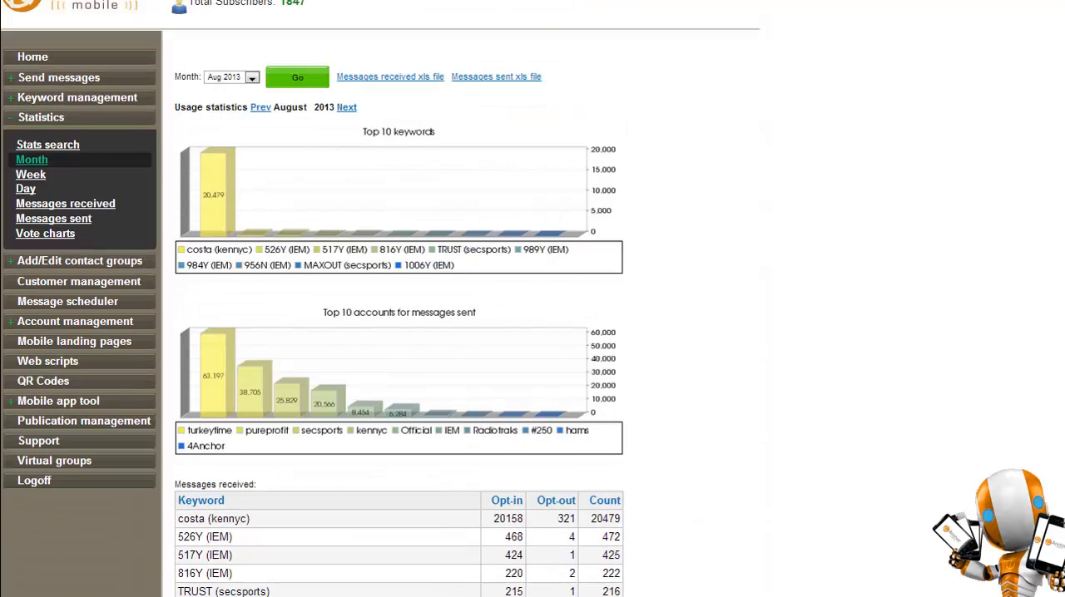
pyautogui.scroll(1, 380, 298)
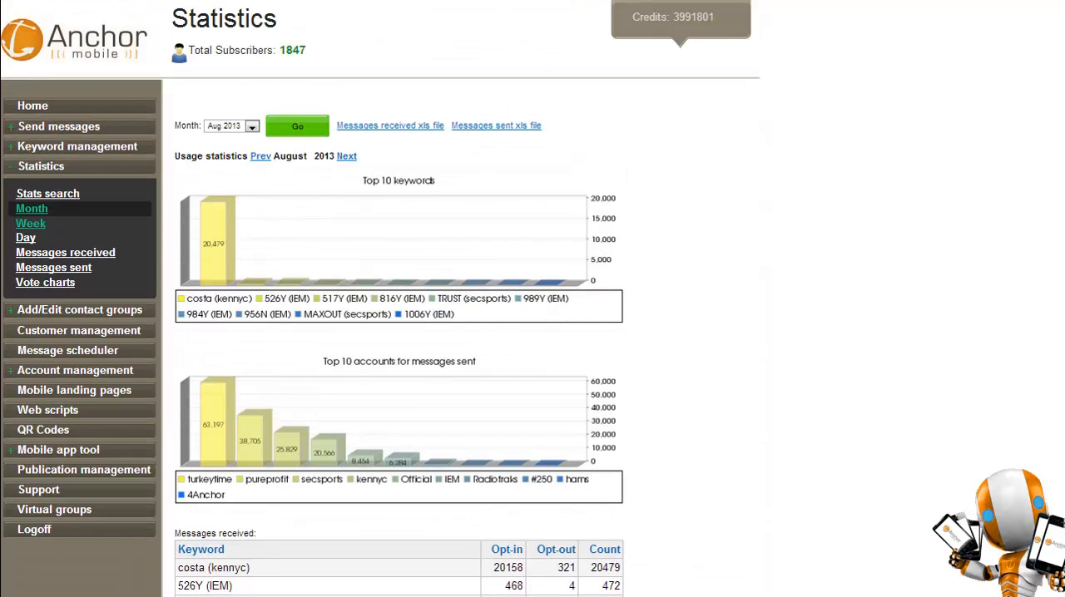
# Open the weekly usage statistics and look through the selectable weeks of 2013.
pyautogui.click(30, 223)
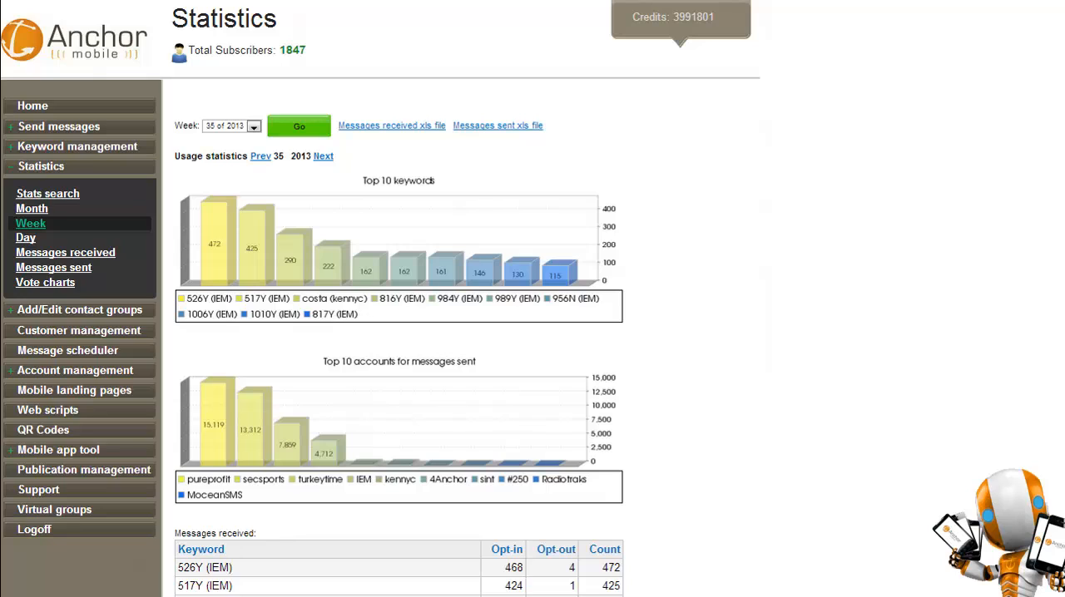
pyautogui.click(254, 126)
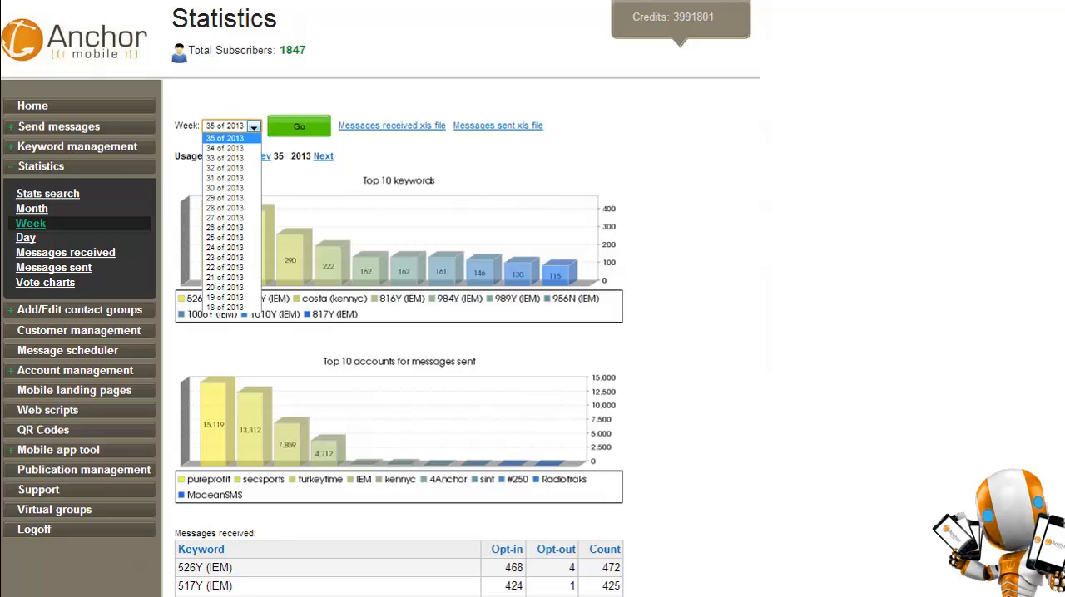
pyautogui.click(397, 156)
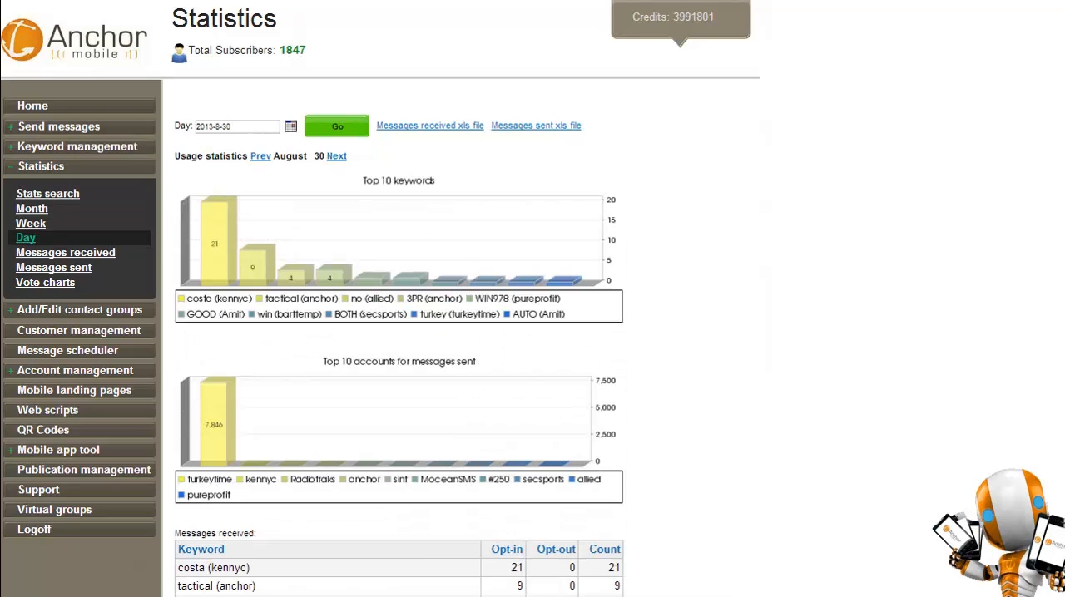
# Review today's received and sent messages, and examine the message state in the details of the first sent message.
pyautogui.click(65, 252)
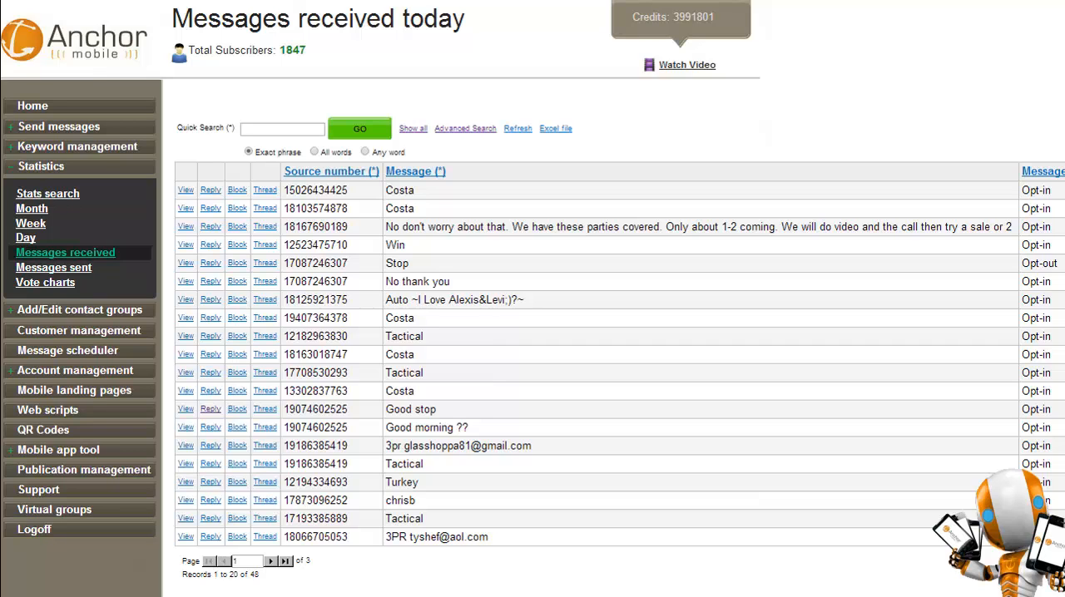
pyautogui.click(53, 267)
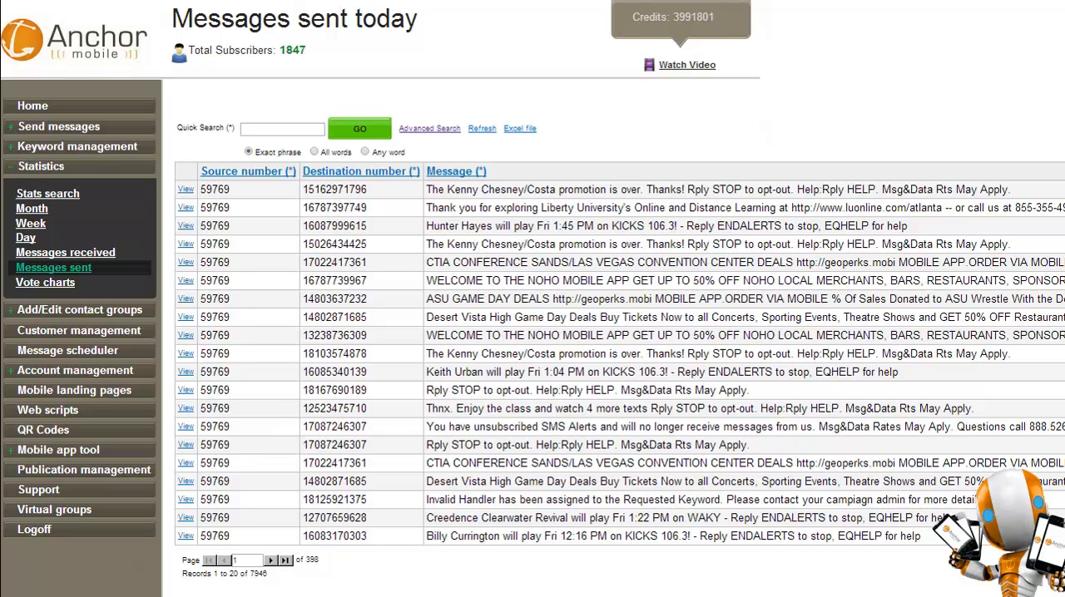
pyautogui.click(186, 190)
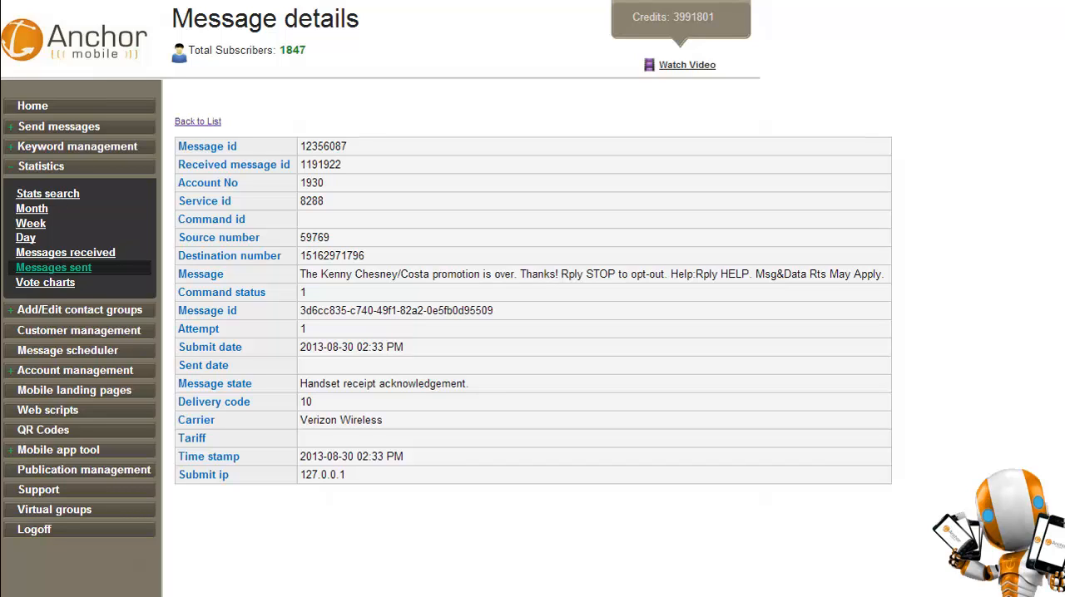
pyautogui.moveTo(312, 384); pyautogui.dragTo(463, 384)
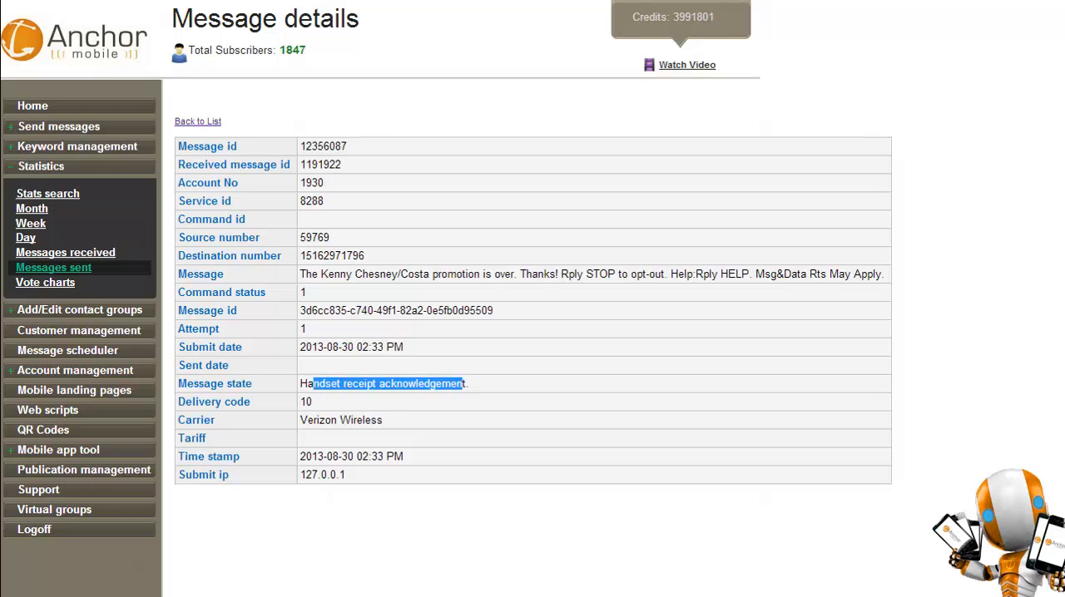
# Start a new vote chart with two additional keyword fields.
pyautogui.click(45, 282)
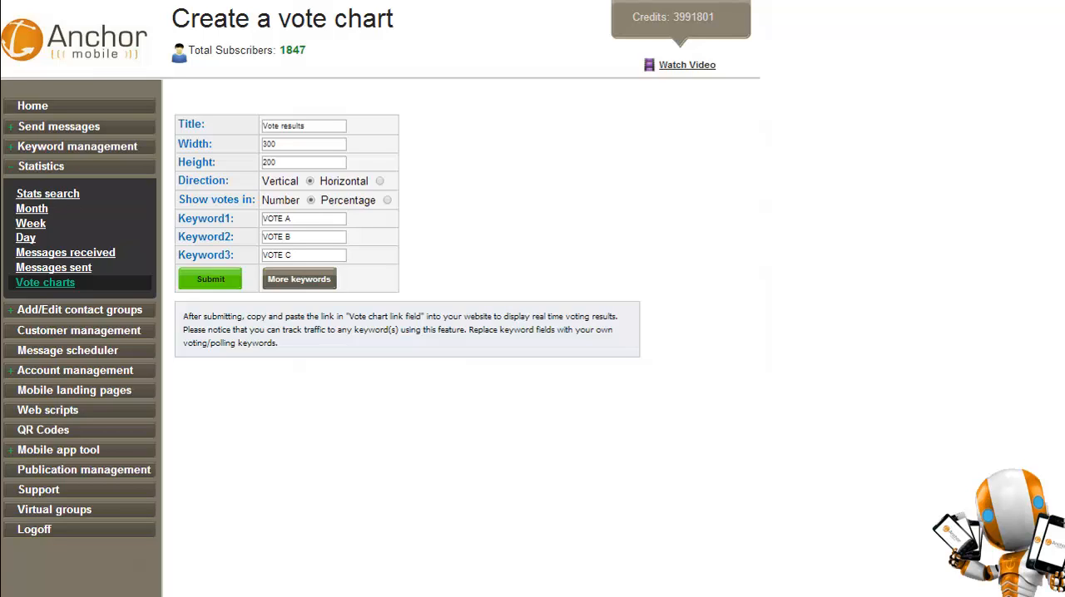
pyautogui.click(299, 278)
pyautogui.click(298, 297)
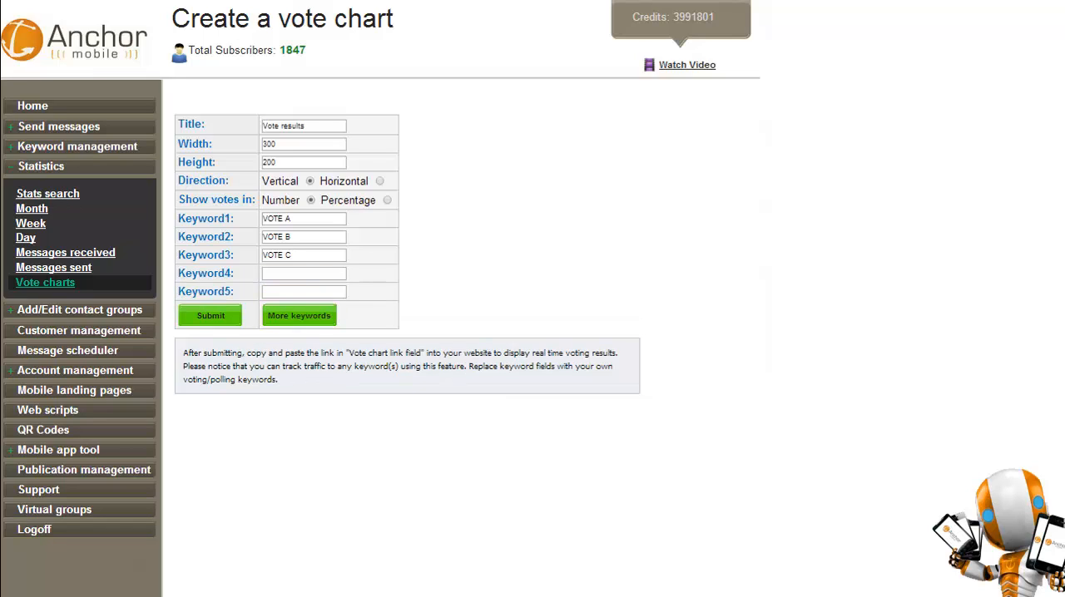
# Title the vote chart "Todays vote" and set its width to 900 and height to 600.
pyautogui.moveTo(308, 127); pyautogui.dragTo(261, 126)
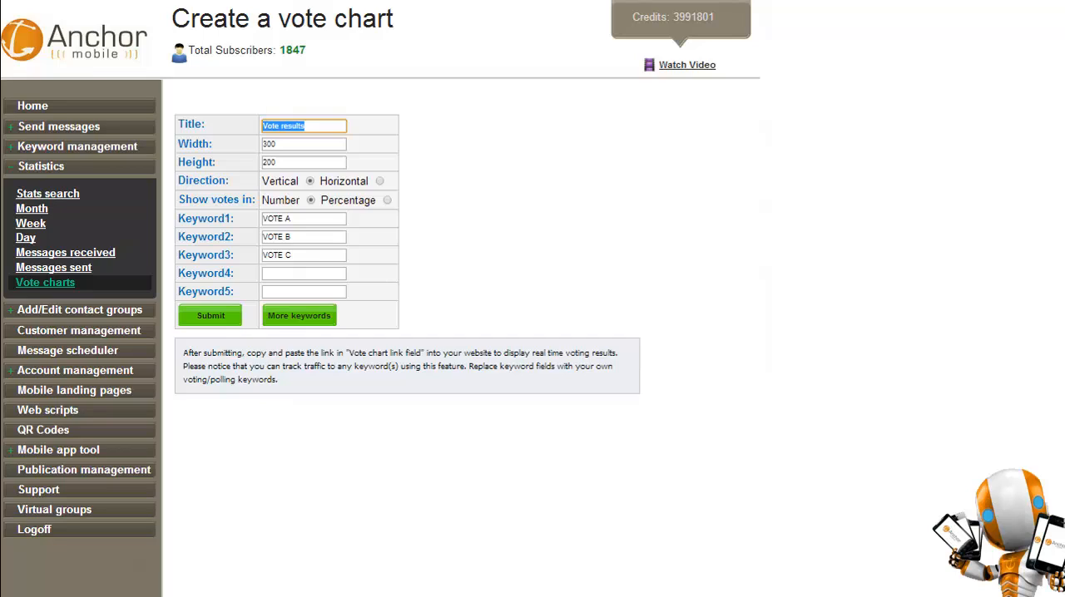
pyautogui.write('Todays vote')
pyautogui.press('Tab')
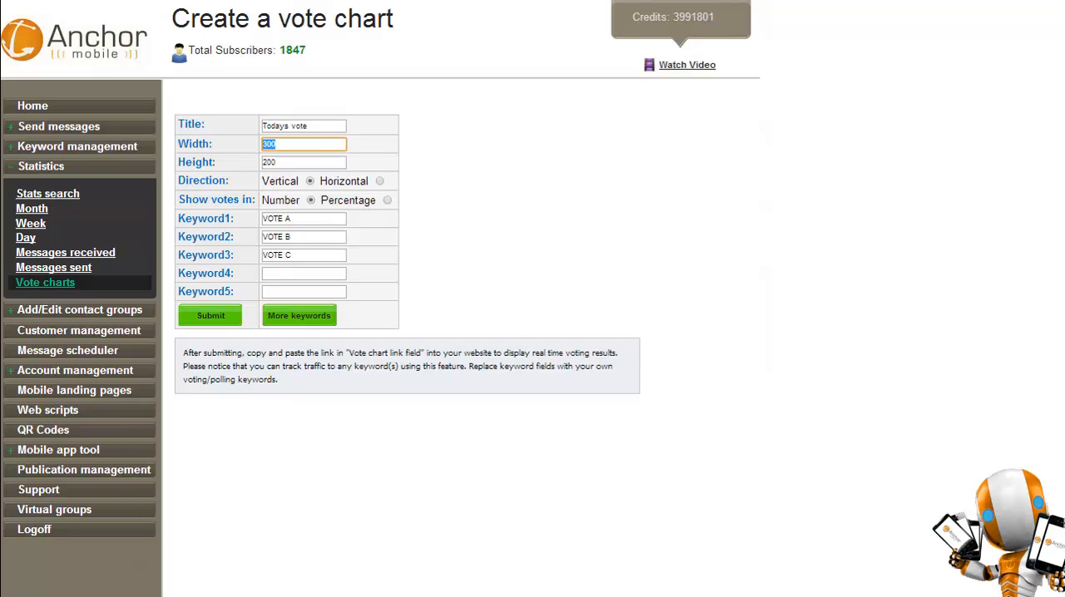
pyautogui.write('900')
pyautogui.press('Tab')
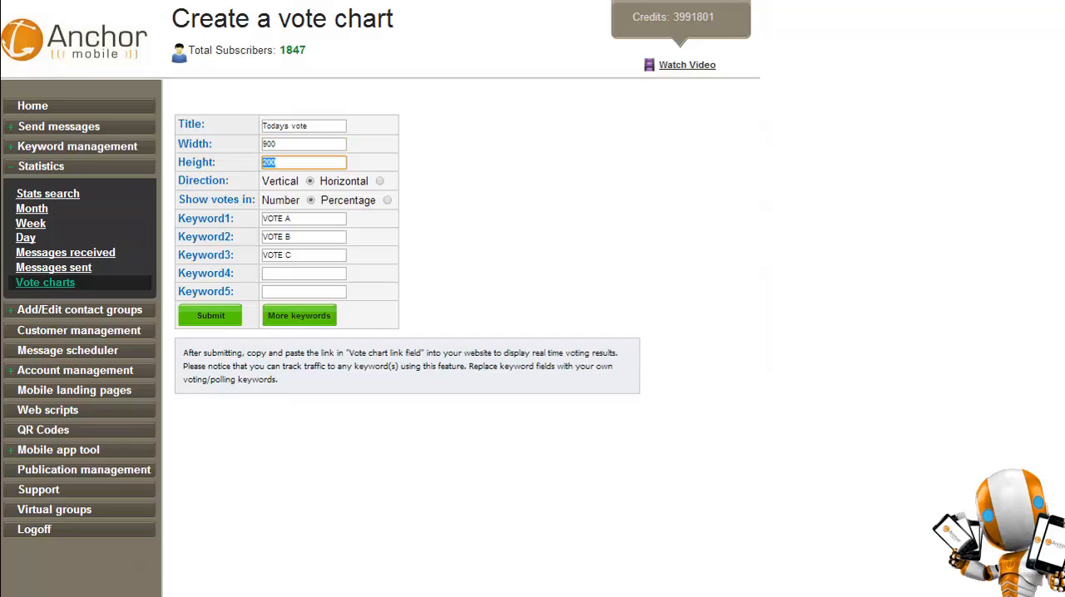
pyautogui.write('600')
pyautogui.press('Tab')
pyautogui.press('Tab')
pyautogui.press('Tab')
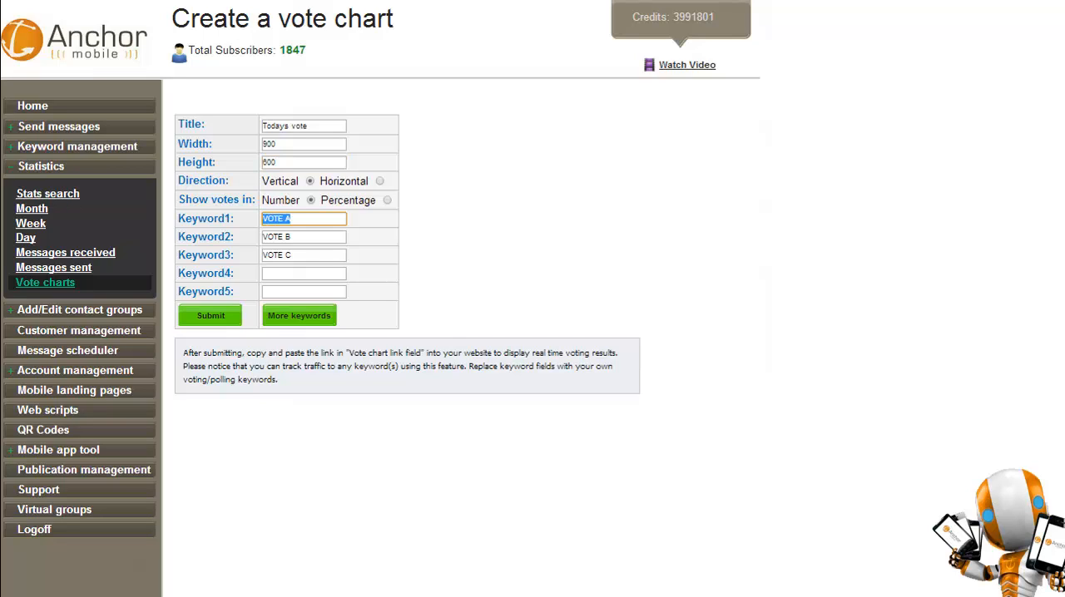
# Set the vote chart's first four keywords to roi, tj, william and anchor.
pyautogui.write('roi')
pyautogui.press('Tab')
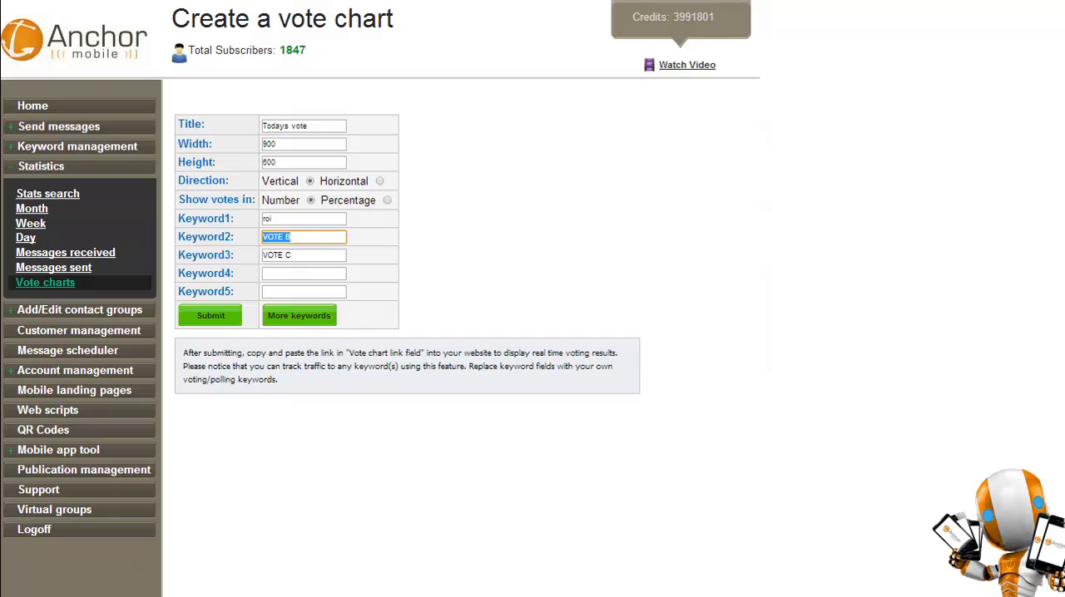
pyautogui.write('tj')
pyautogui.press('Tab')
pyautogui.write('william')
pyautogui.press('Tab')
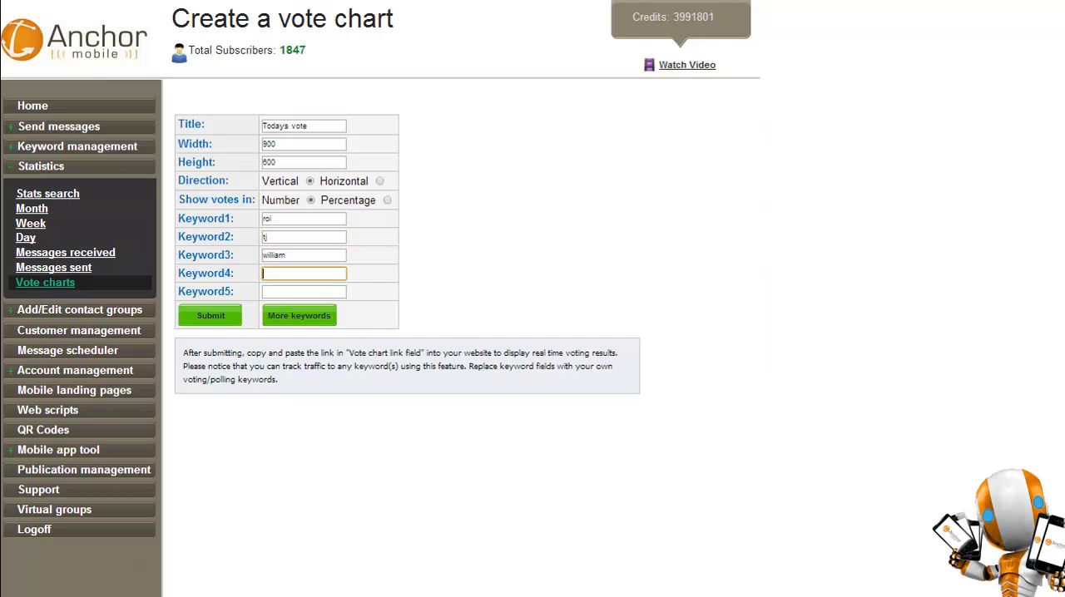
pyautogui.write('anchor')
pyautogui.press('Tab')
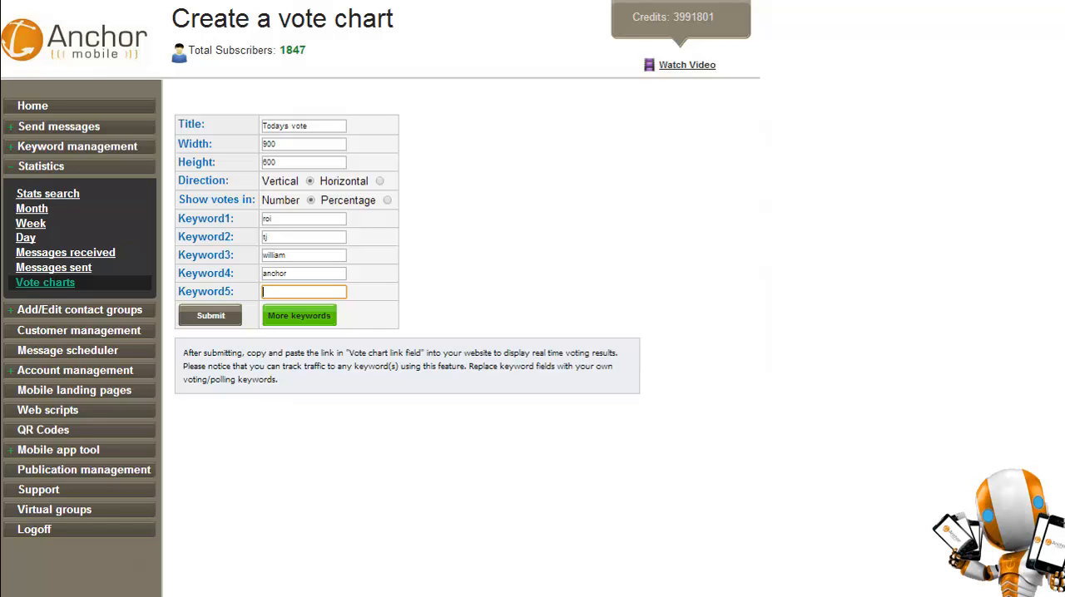
# Submit the vote chart and select its full link text beneath the chart.
pyautogui.click(211, 315)
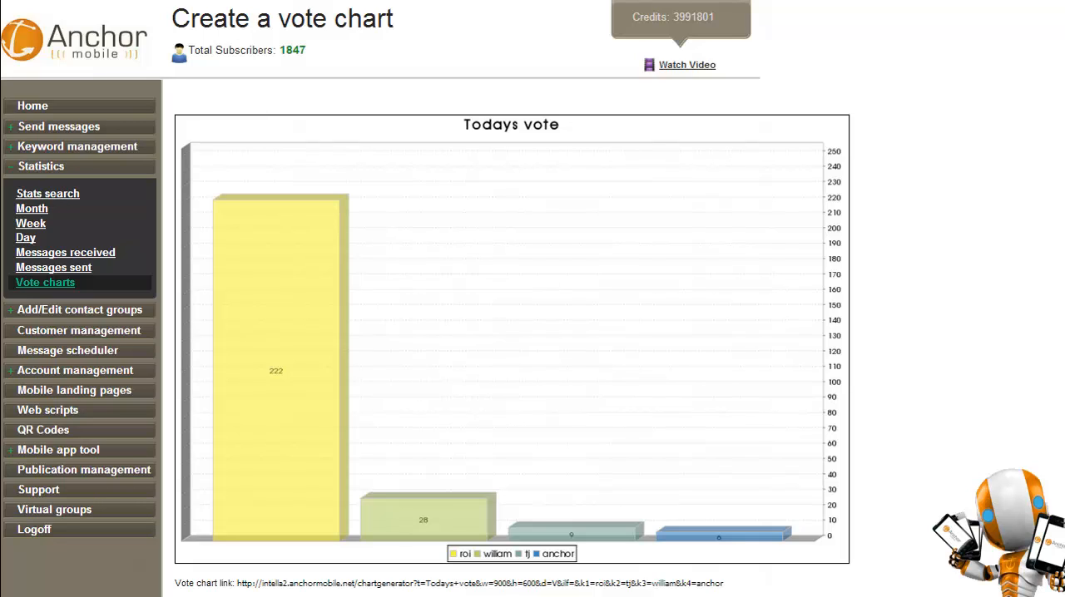
pyautogui.moveTo(238, 584); pyautogui.dragTo(724, 583)
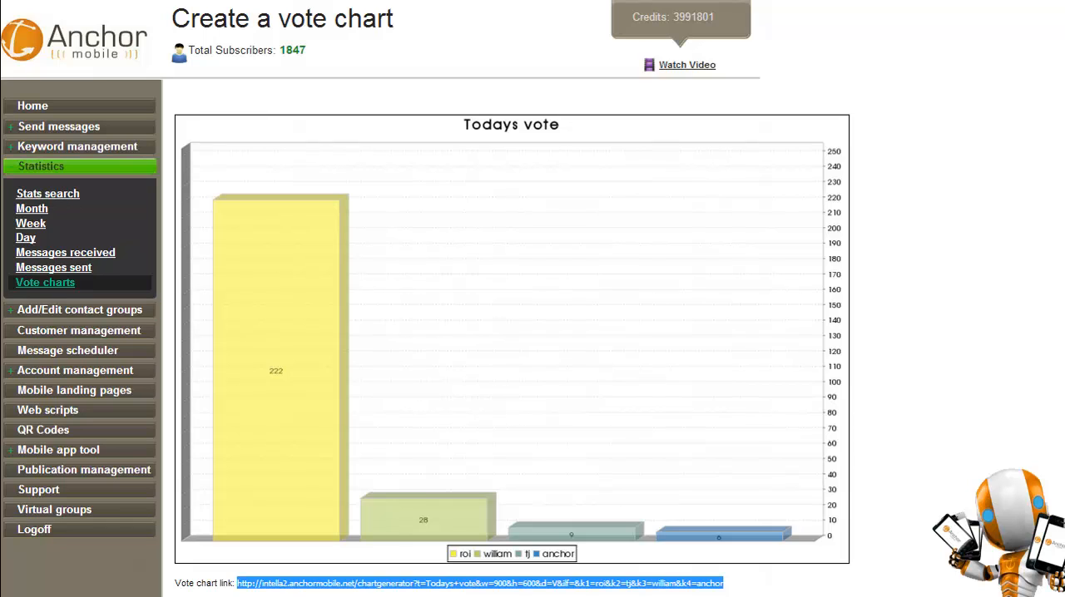
# Open the atest1234 contact group and view its member details.
pyautogui.click(79, 167)
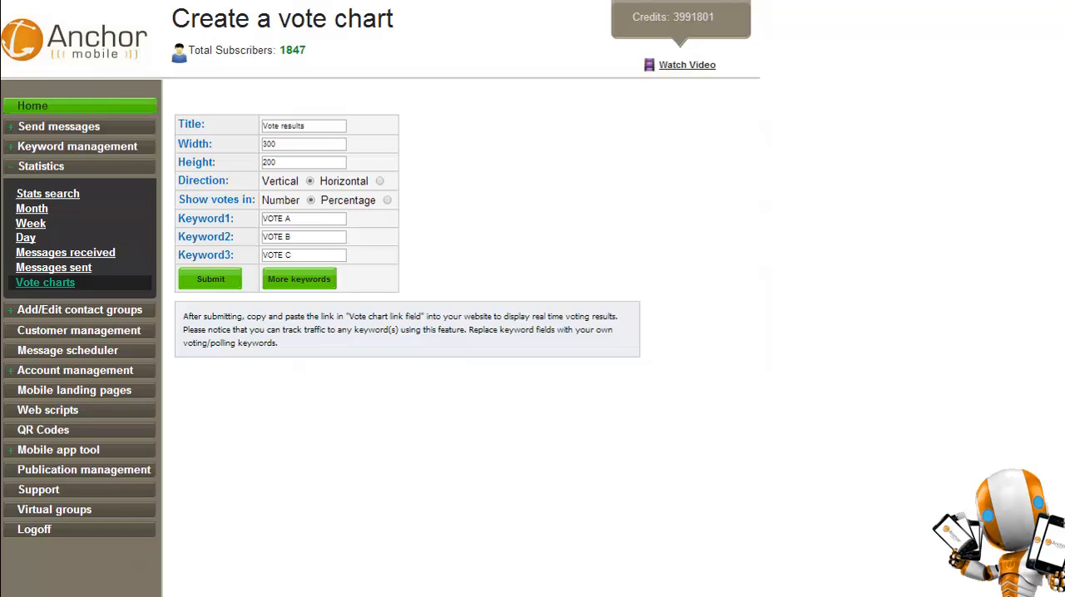
pyautogui.click(66, 167)
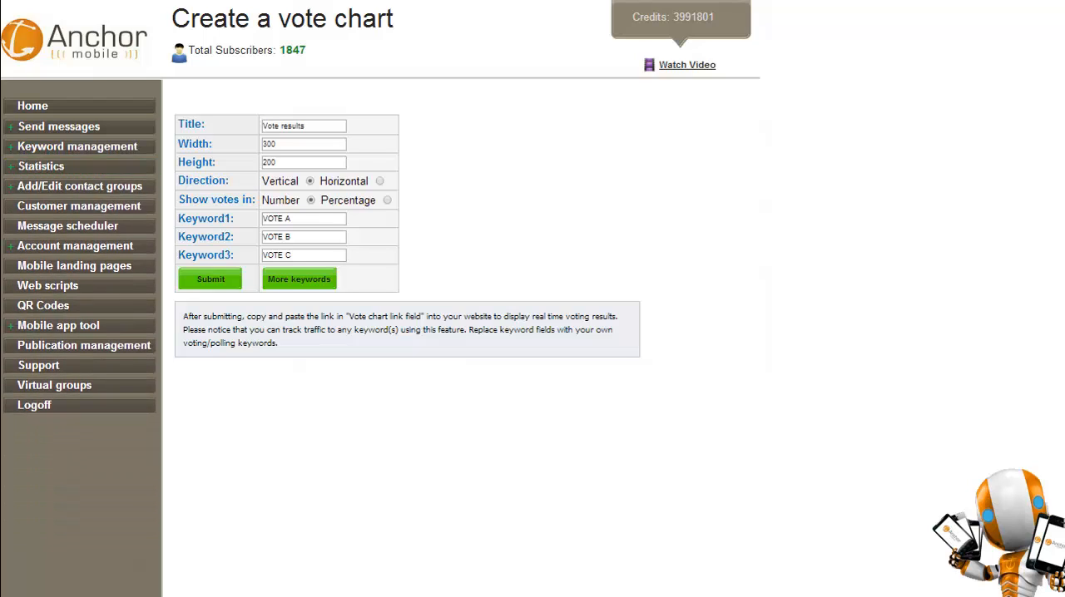
pyautogui.click(80, 186)
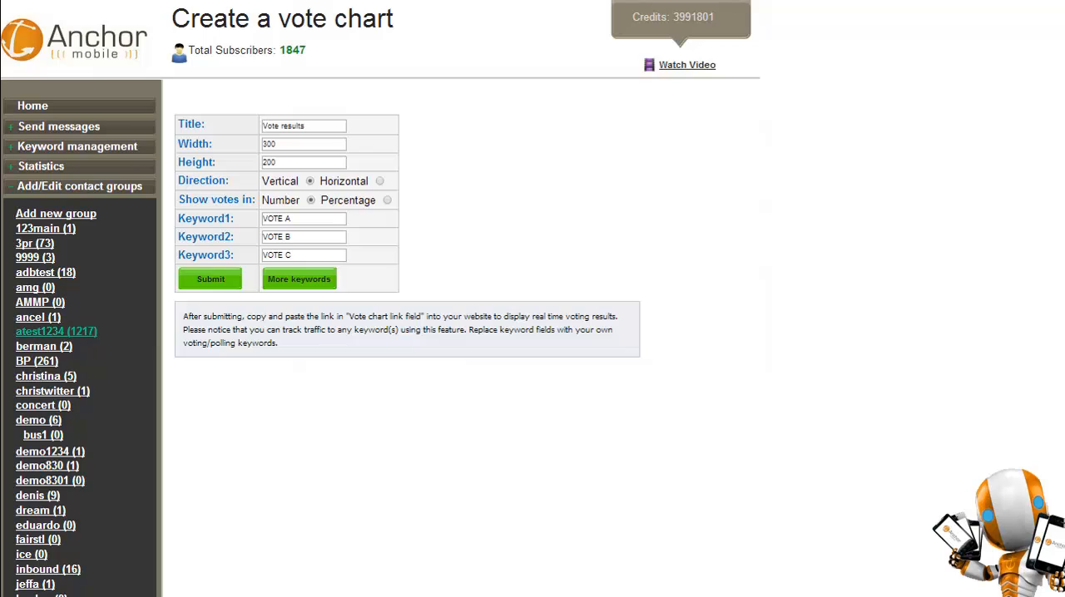
pyautogui.click(56, 332)
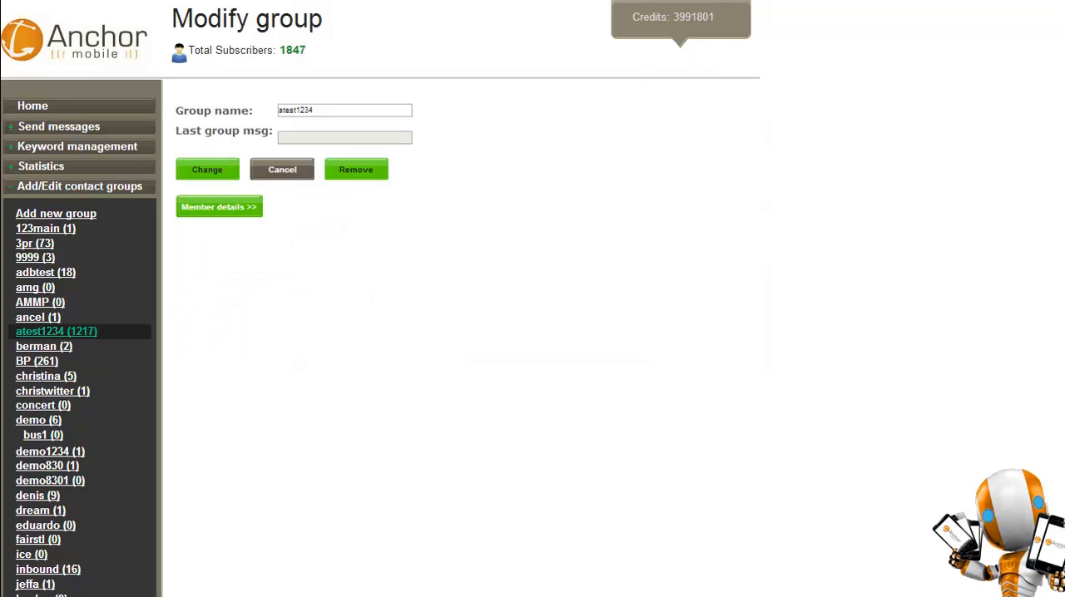
pyautogui.click(218, 207)
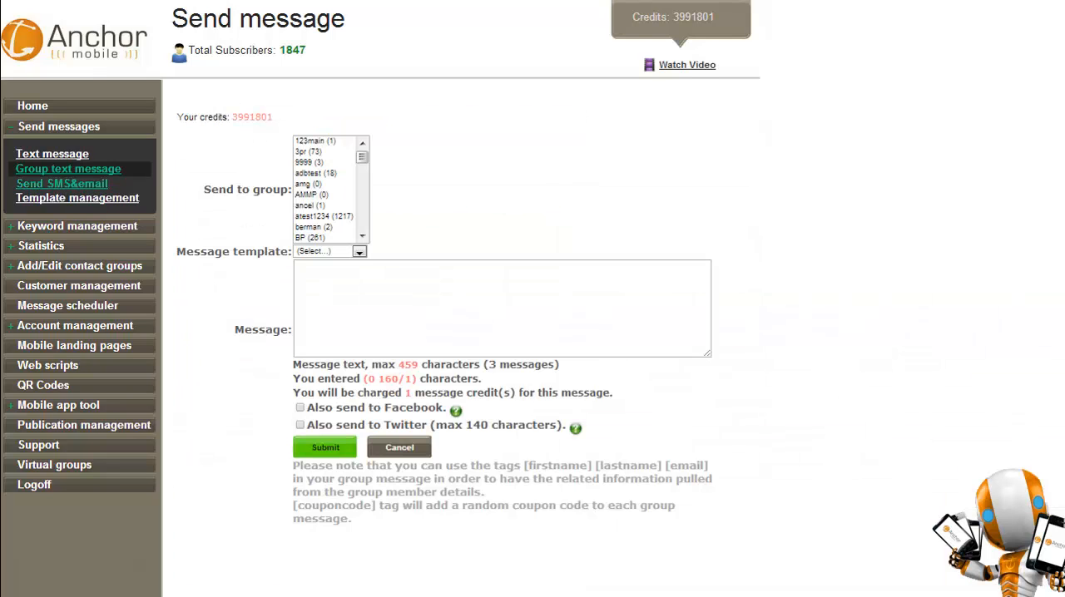
# Choose the adbtest group as the recipient of the group text message.
pyautogui.click(316, 174)
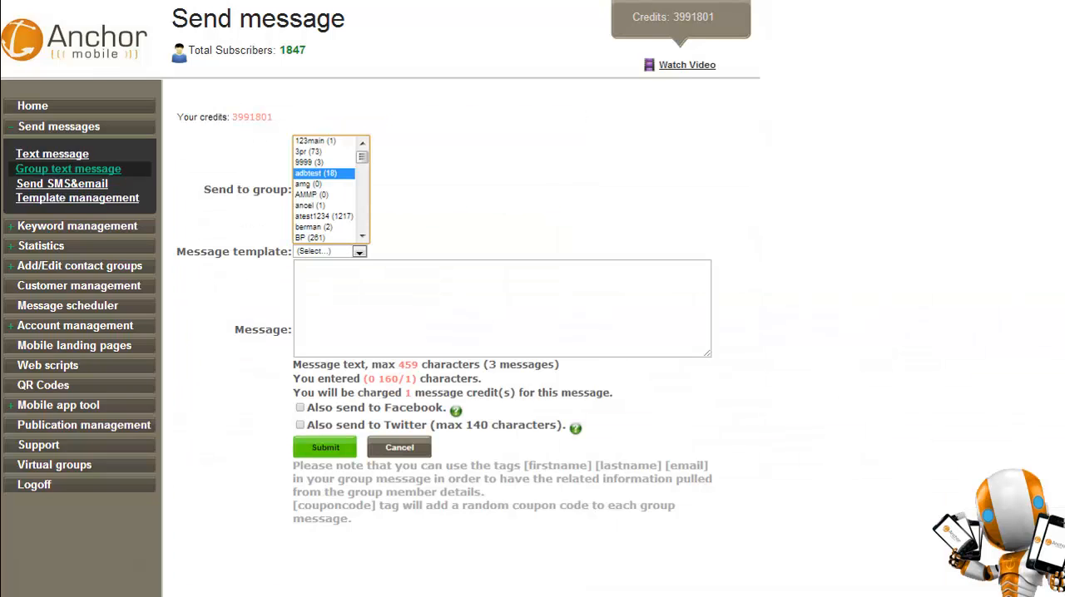
# Try the [firstname] tag in the group message text and clear it again.
pyautogui.click(375, 291)
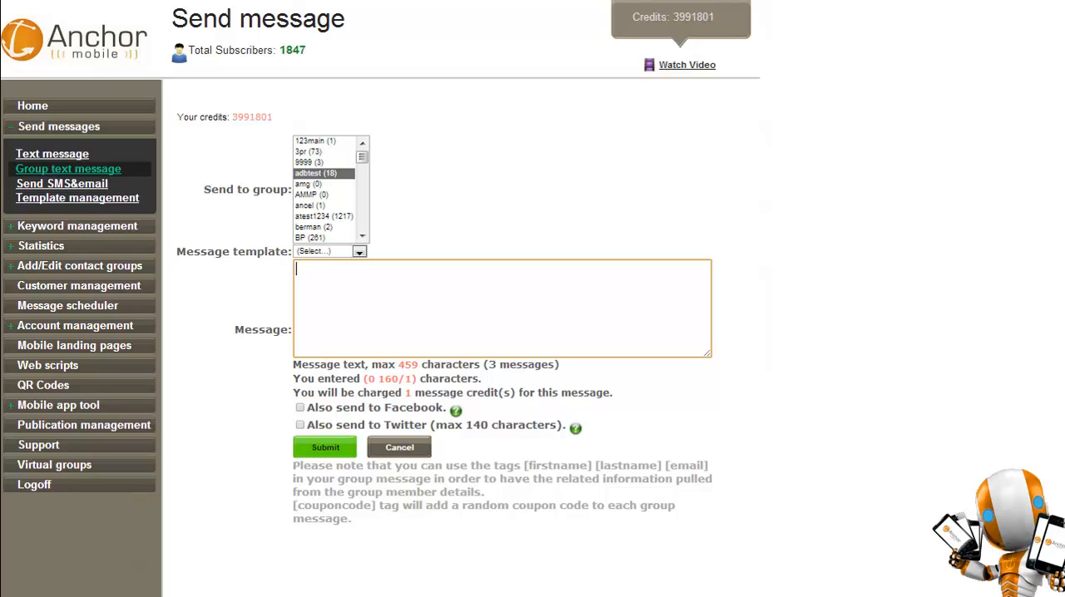
pyautogui.write('[firstname]')
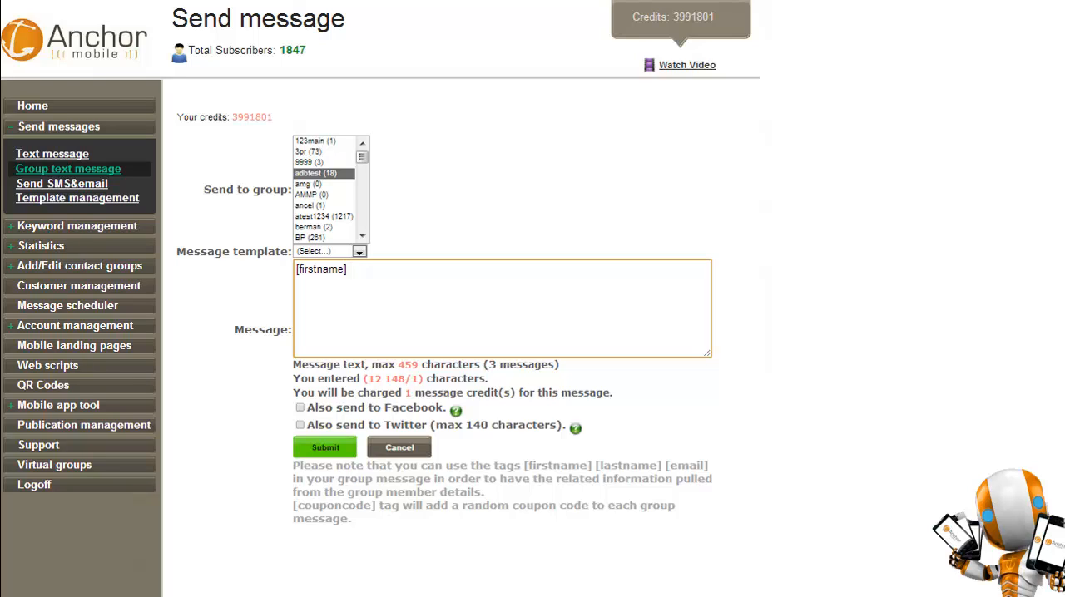
pyautogui.press('BackSpace')
pyautogui.press('BackSpace')
pyautogui.press('BackSpace')
pyautogui.press('BackSpace')
pyautogui.press('BackSpace')
pyautogui.press('BackSpace')
pyautogui.press('BackSpace')
pyautogui.press('BackSpace')
pyautogui.press('BackSpace')
pyautogui.press('BackSpace')
pyautogui.press('BackSpace')
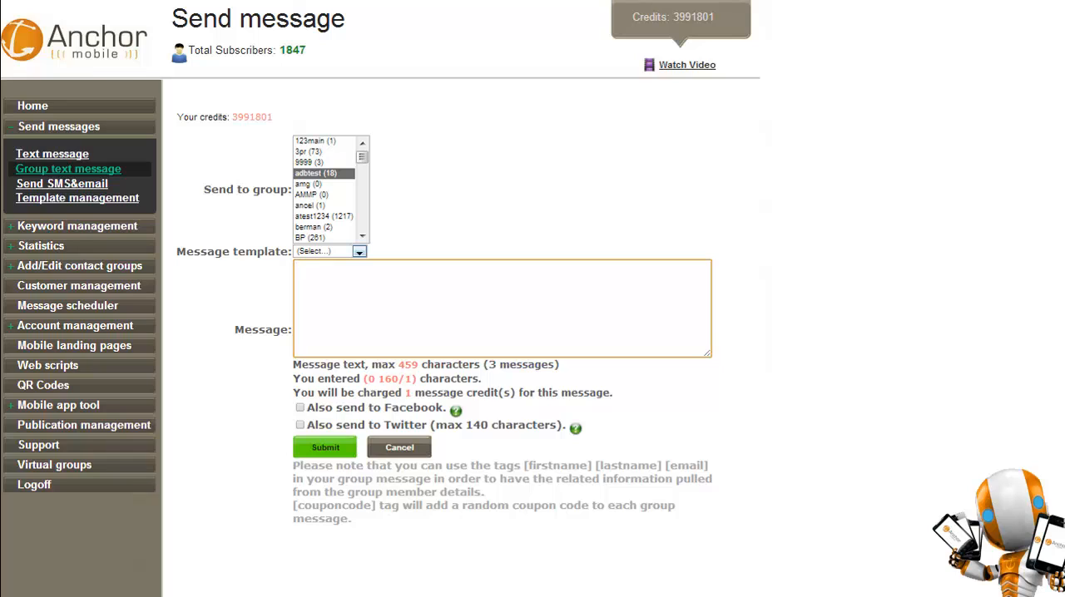
# Fill the group message from the Demo830 template.
pyautogui.click(359, 252)
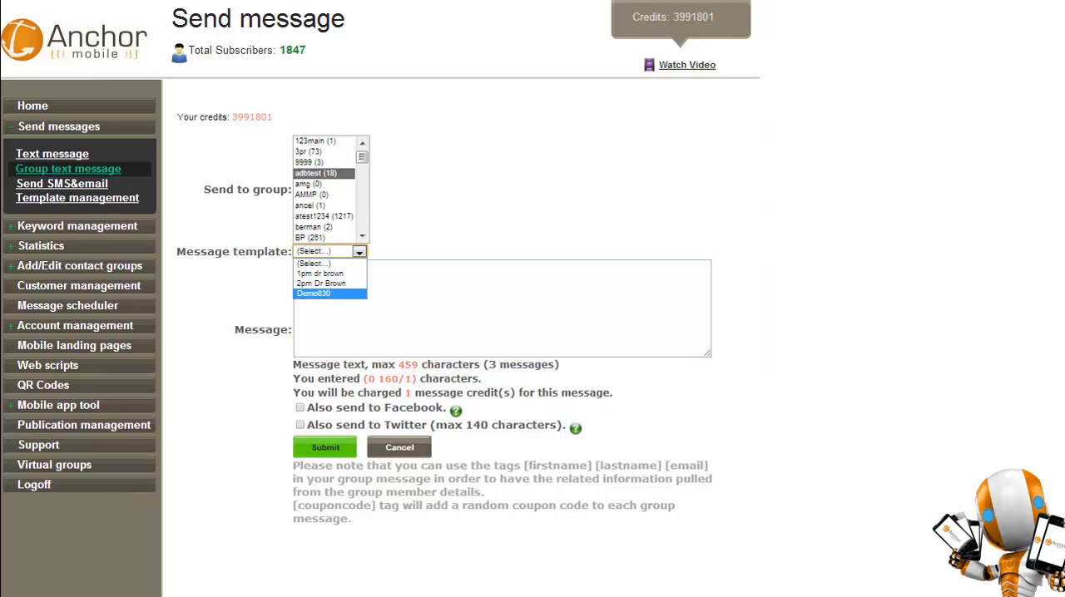
pyautogui.click(314, 294)
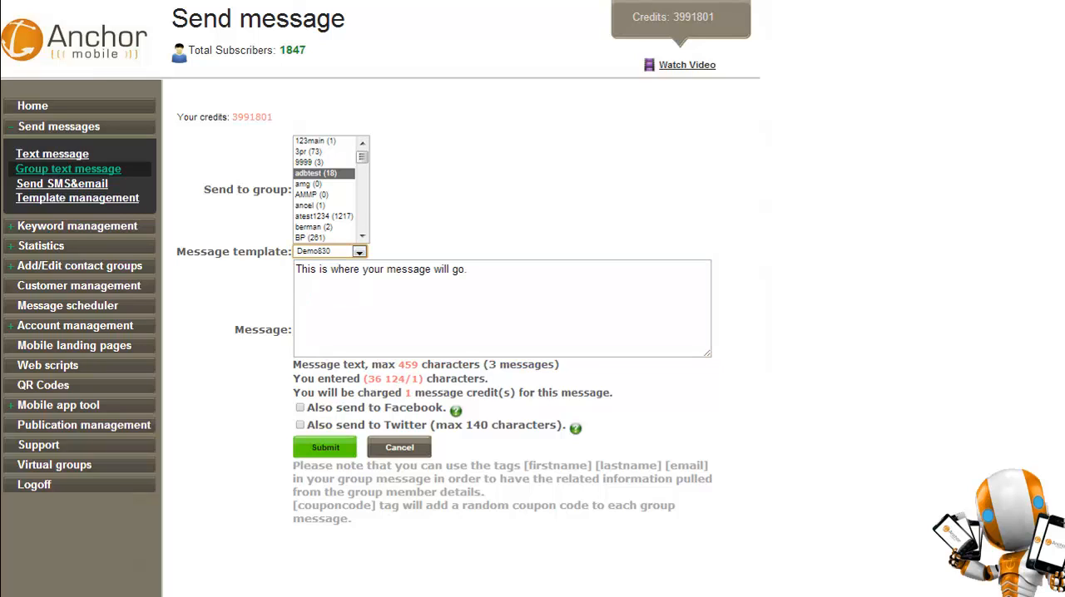
pyautogui.click(471, 268)
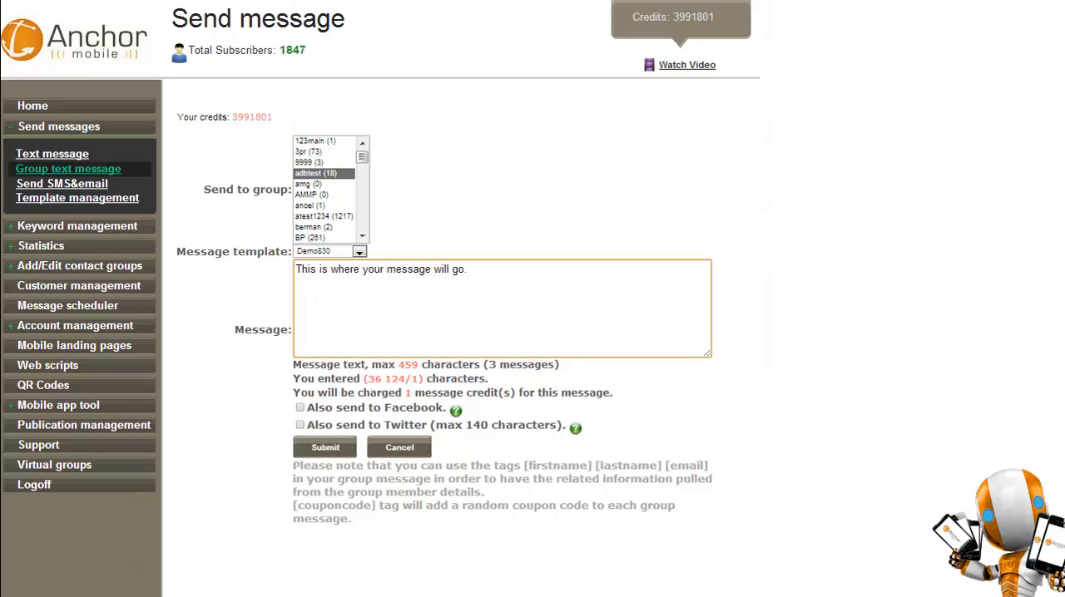
# Enable also sending the group message to Facebook and Twitter, and check the Twitter limit against the character counter.
pyautogui.moveTo(306, 407); pyautogui.dragTo(428, 407)
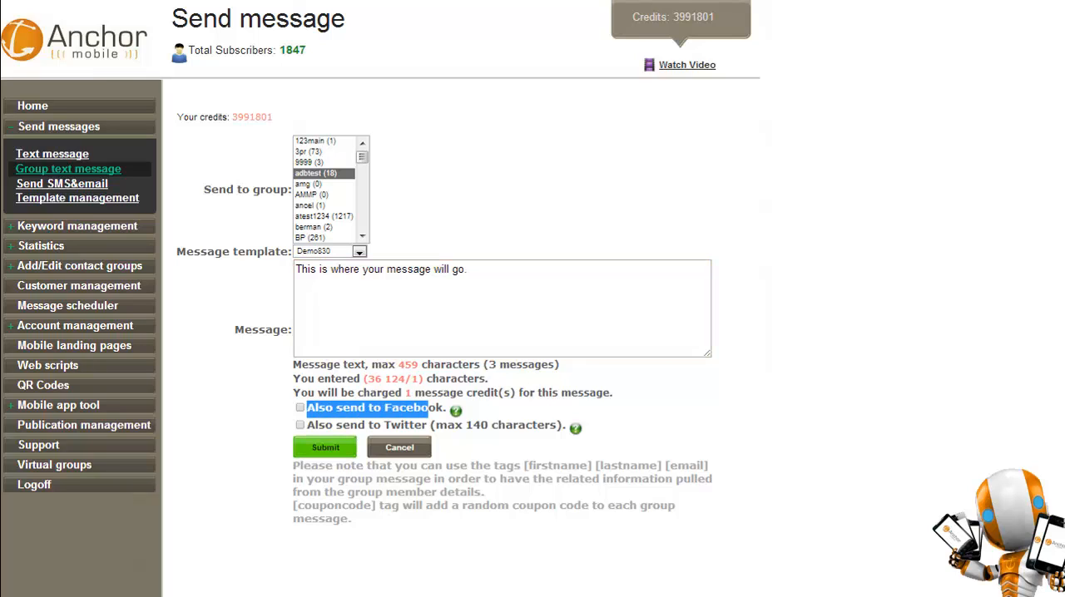
pyautogui.moveTo(314, 426); pyautogui.dragTo(436, 425)
pyautogui.click(437, 425)
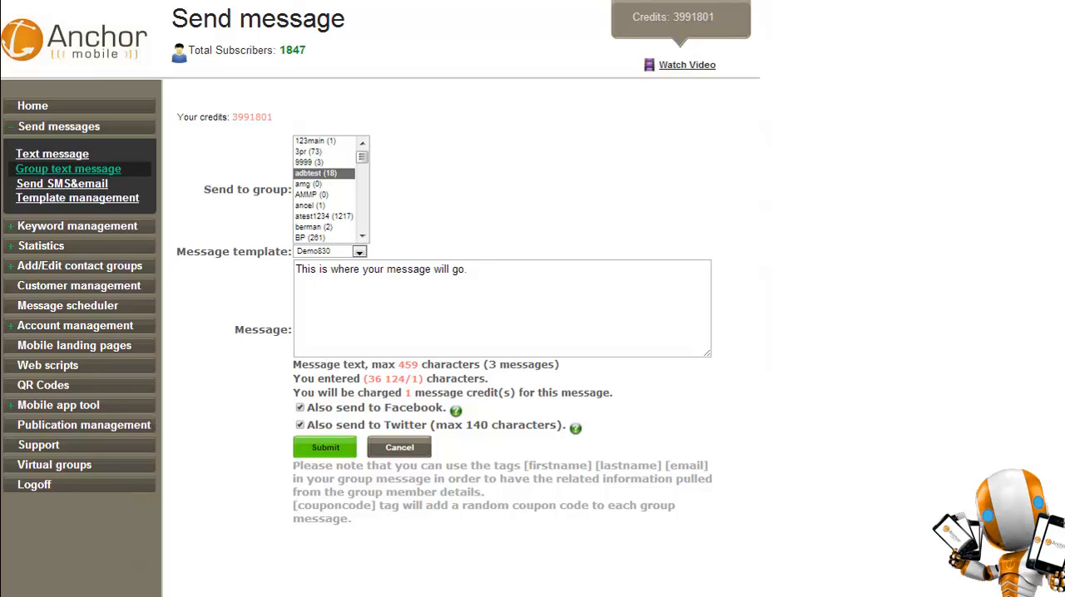
pyautogui.moveTo(434, 425); pyautogui.dragTo(562, 425)
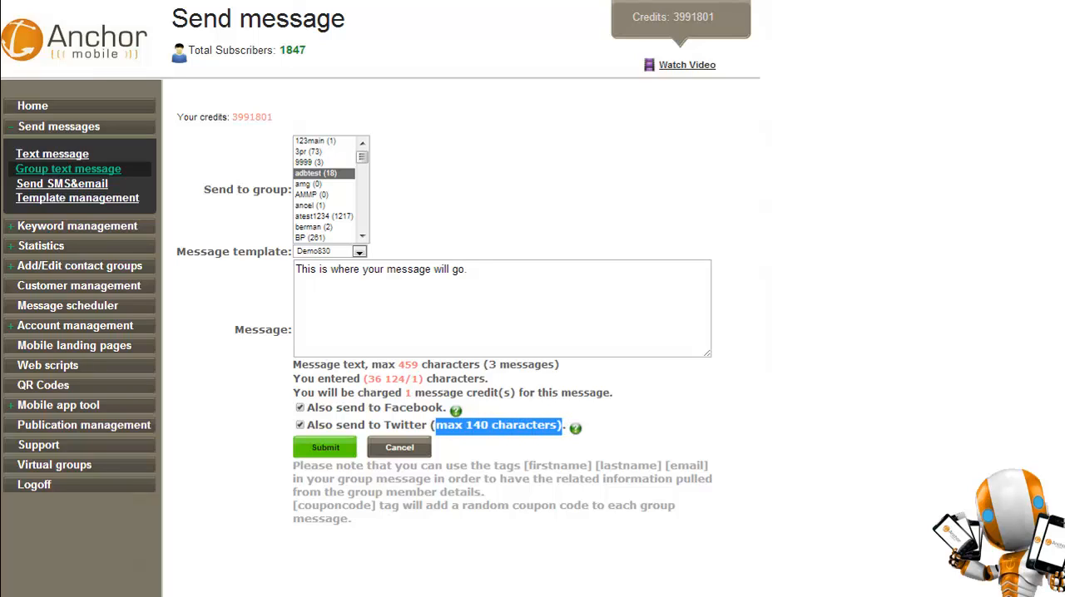
pyautogui.moveTo(385, 379); pyautogui.dragTo(405, 379)
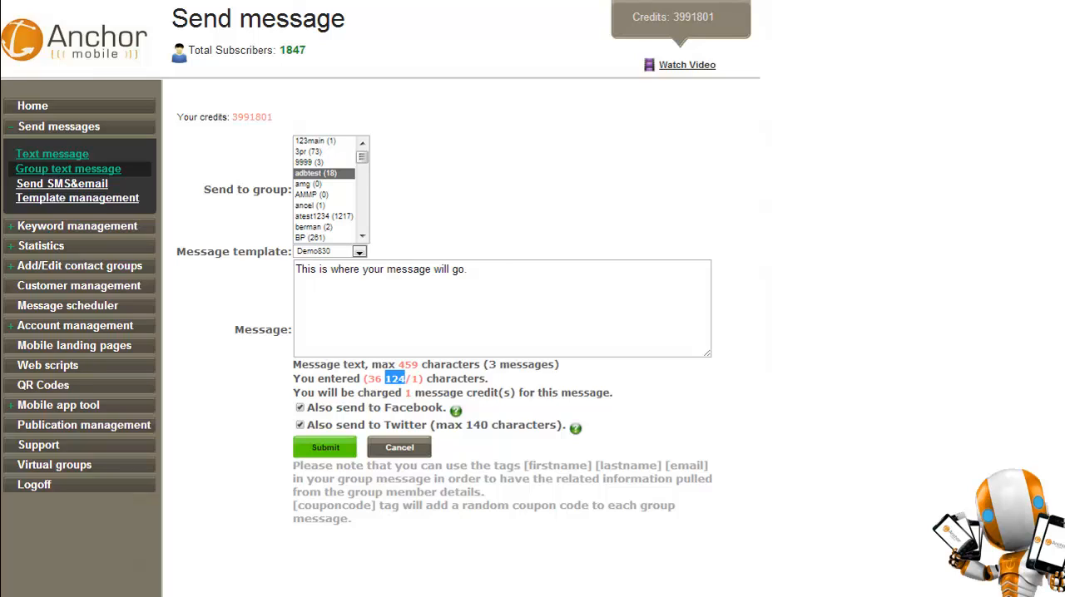
# Open the individual text message form and read the help on entering multiple destination numbers.
pyautogui.click(52, 154)
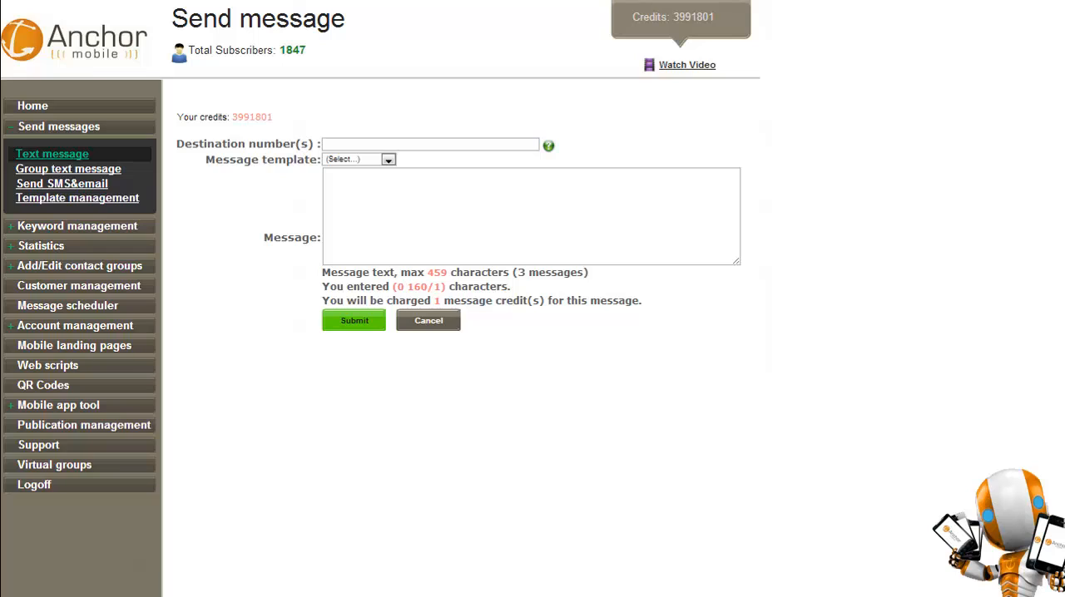
pyautogui.click(430, 145)
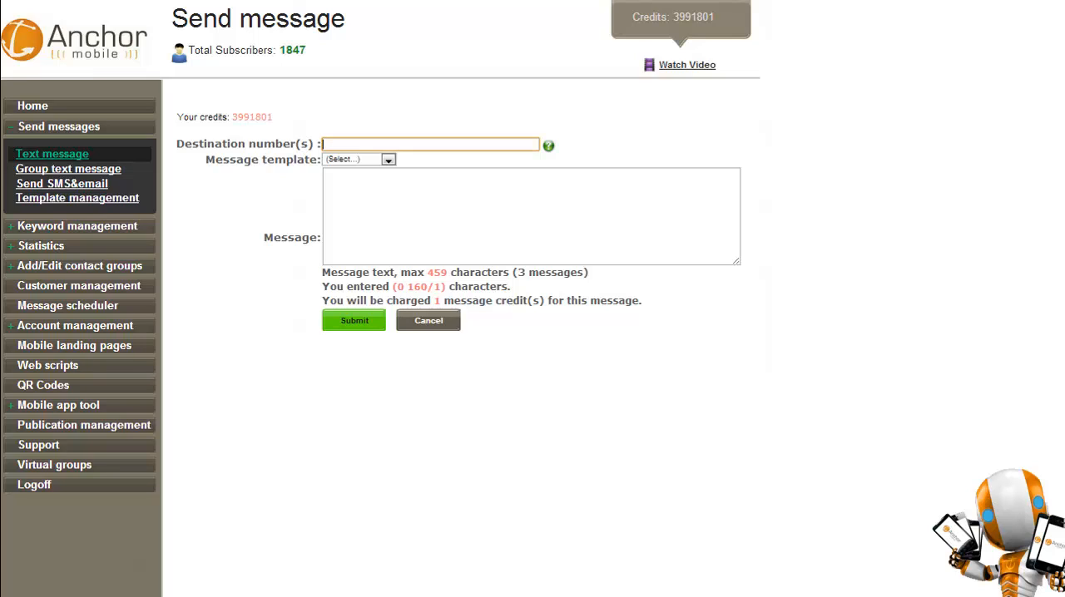
pyautogui.moveTo(548, 146)
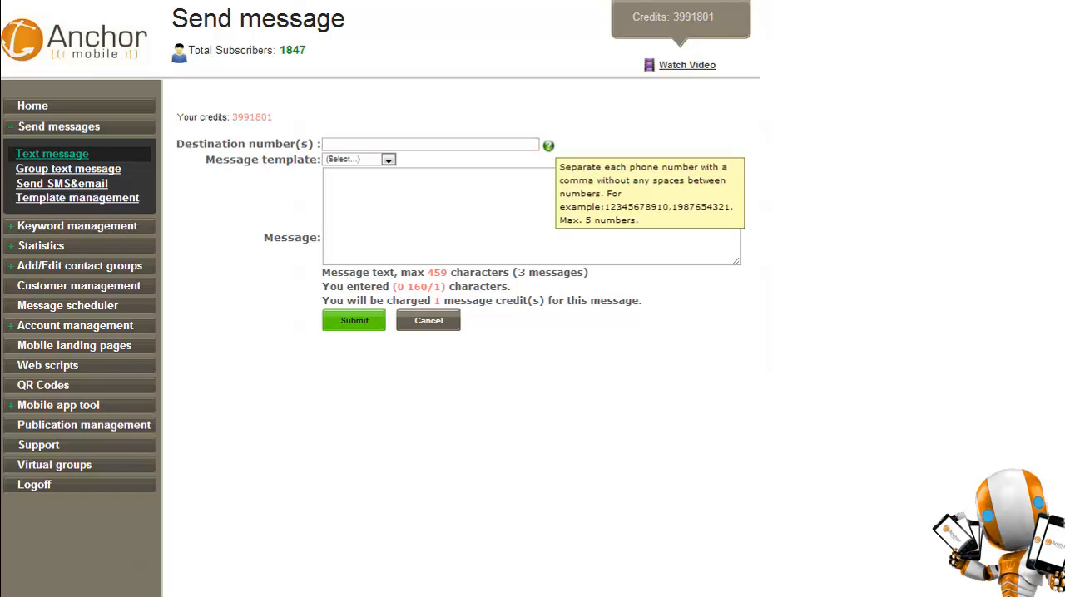
pyautogui.click(430, 145)
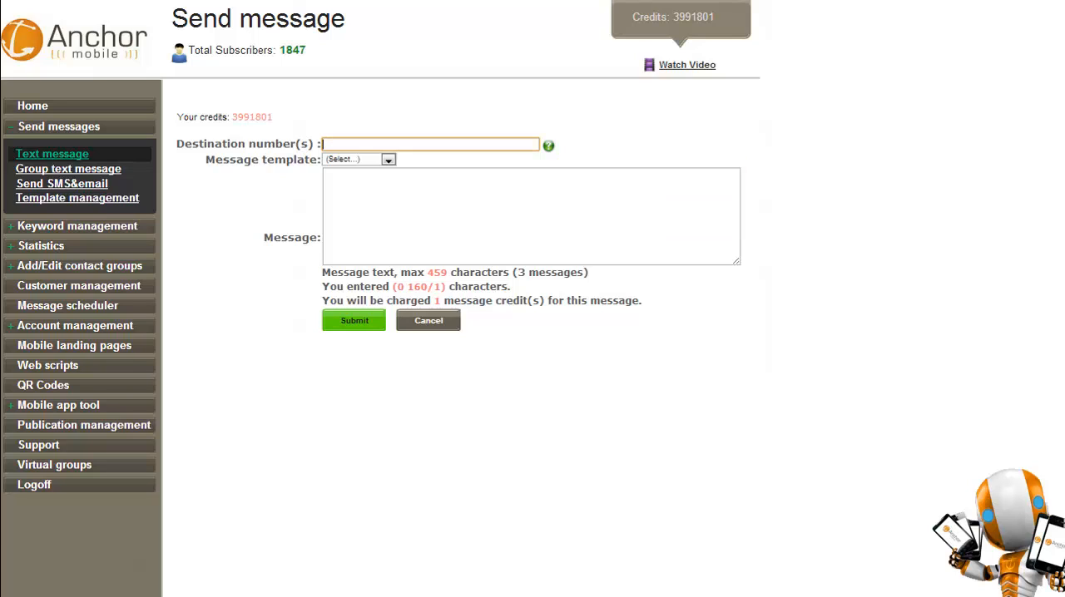
# Look at the name and short message fields of a new message template, then go back to the template list.
pyautogui.click(78, 198)
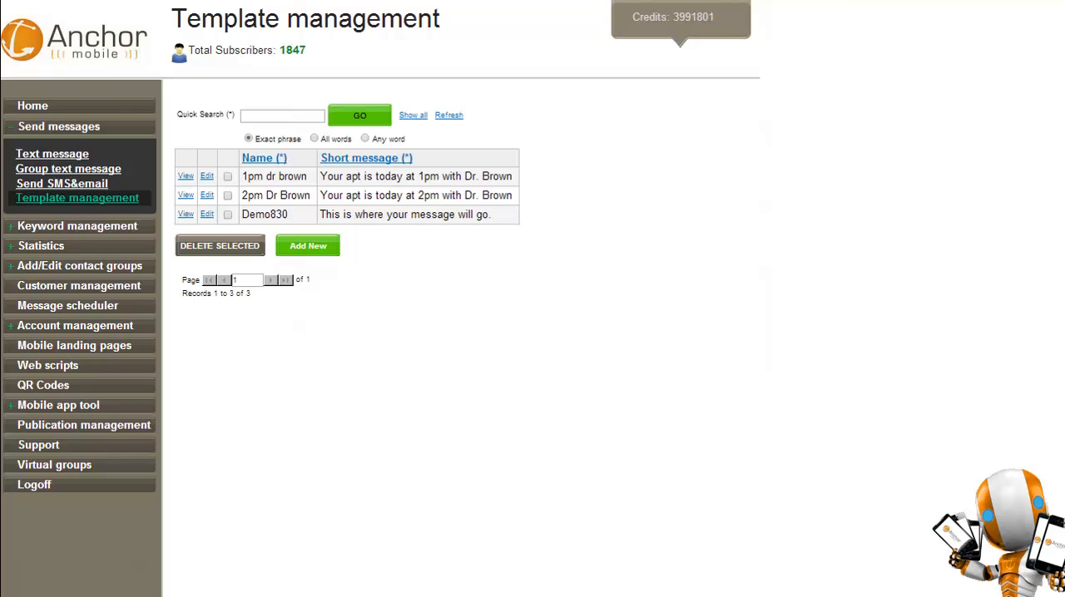
pyautogui.click(308, 245)
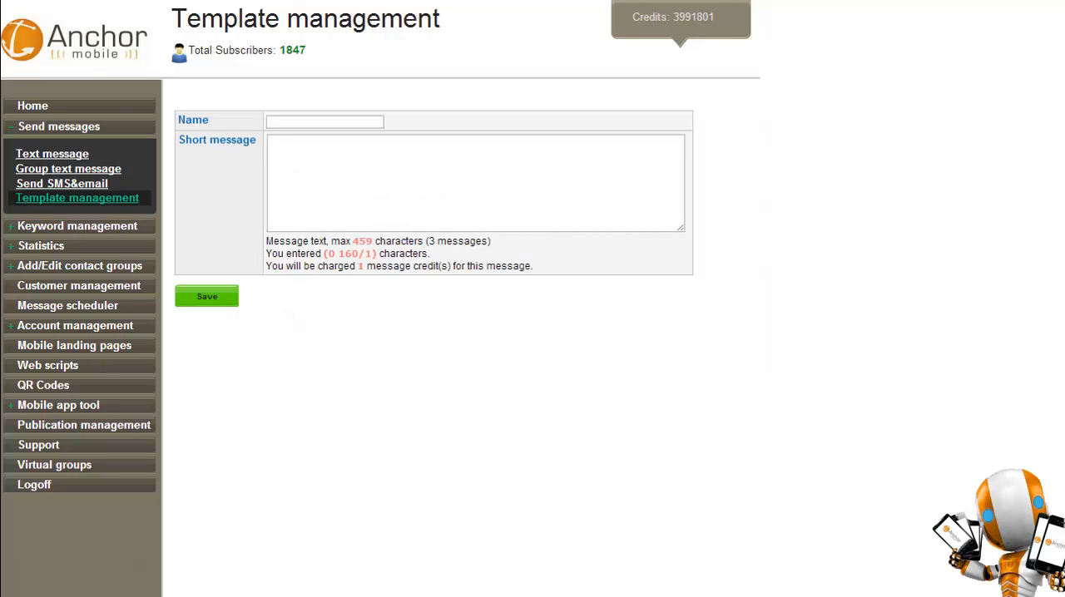
pyautogui.click(324, 122)
pyautogui.click(358, 170)
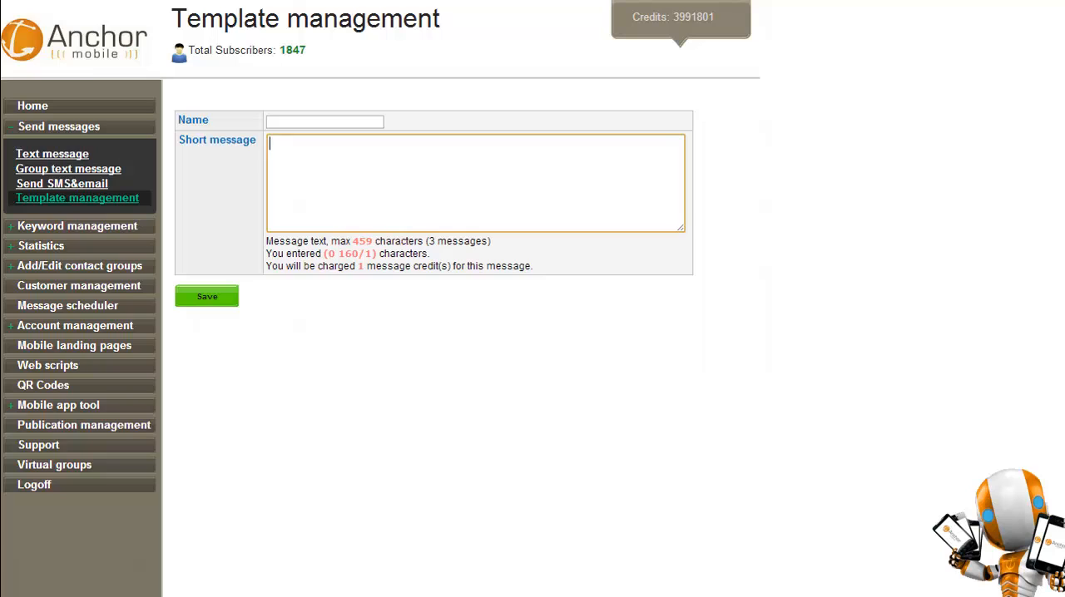
pyautogui.click(77, 198)
# Check which message templates are offered in the group text message form and the individual text message form.
pyautogui.click(68, 169)
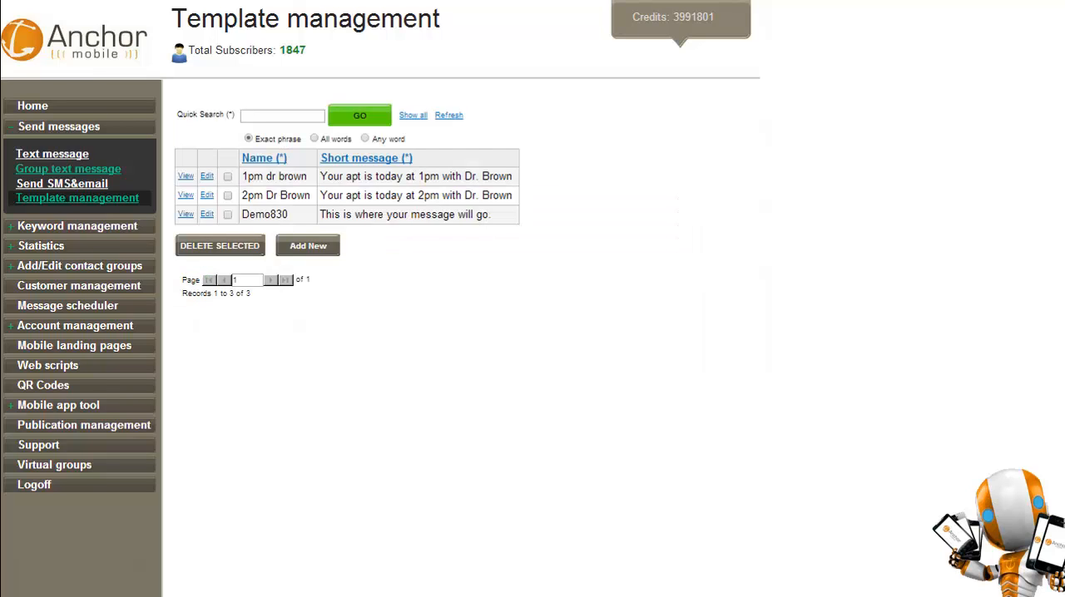
pyautogui.click(360, 252)
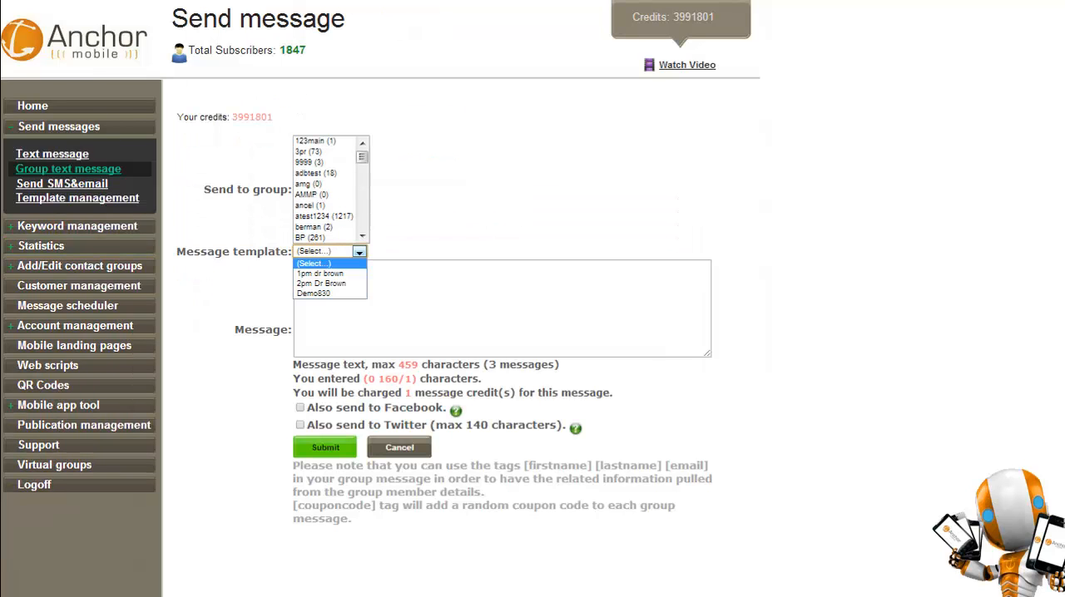
pyautogui.click(51, 154)
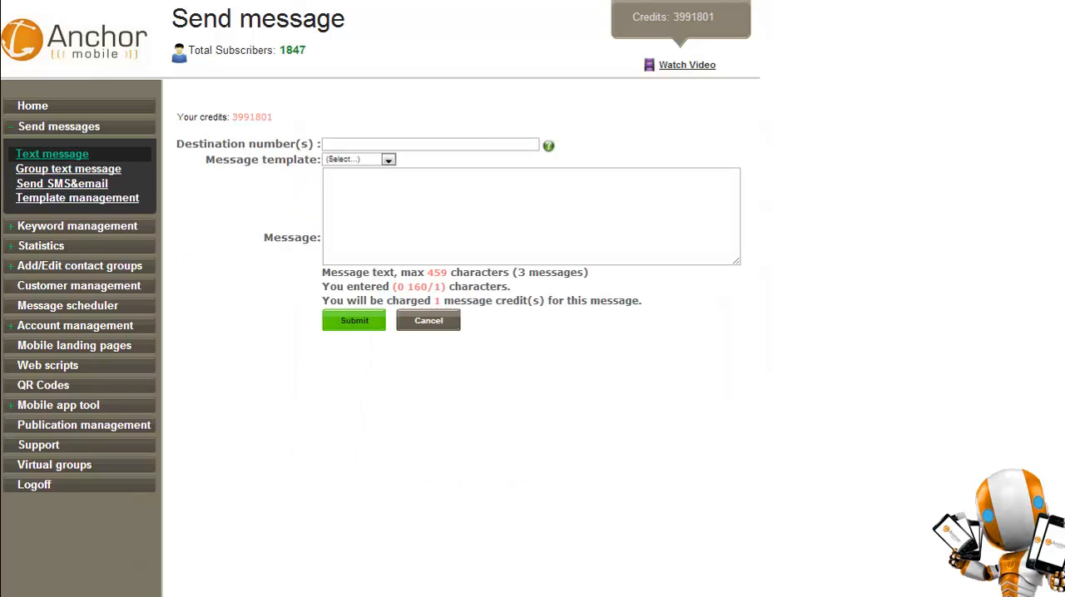
pyautogui.click(388, 159)
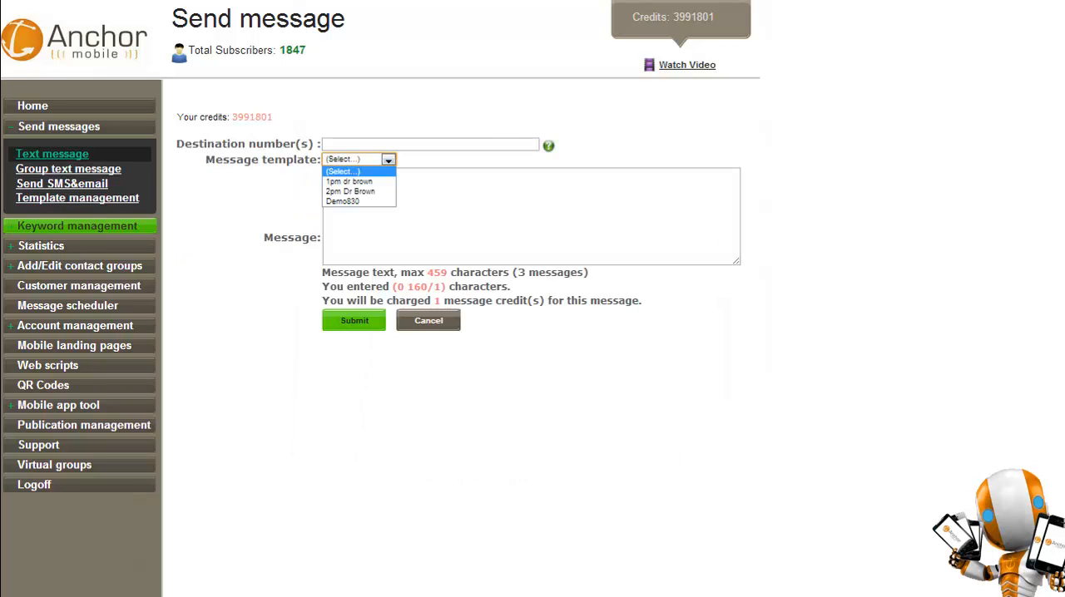
# Check which message templates are offered for the reply message when adding a new keyword service.
pyautogui.click(78, 227)
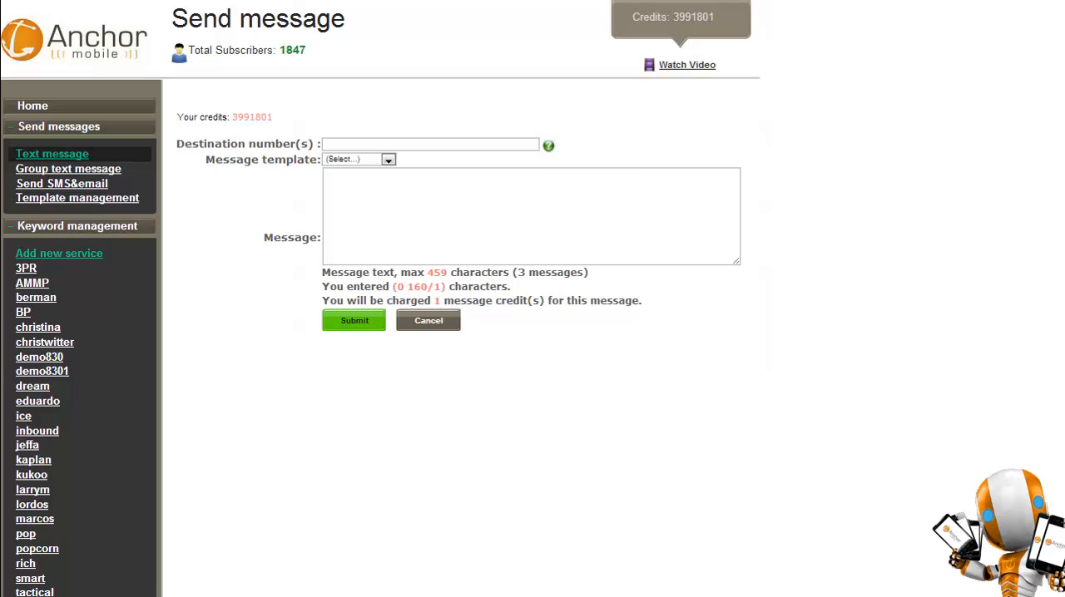
pyautogui.click(59, 253)
pyautogui.click(465, 246)
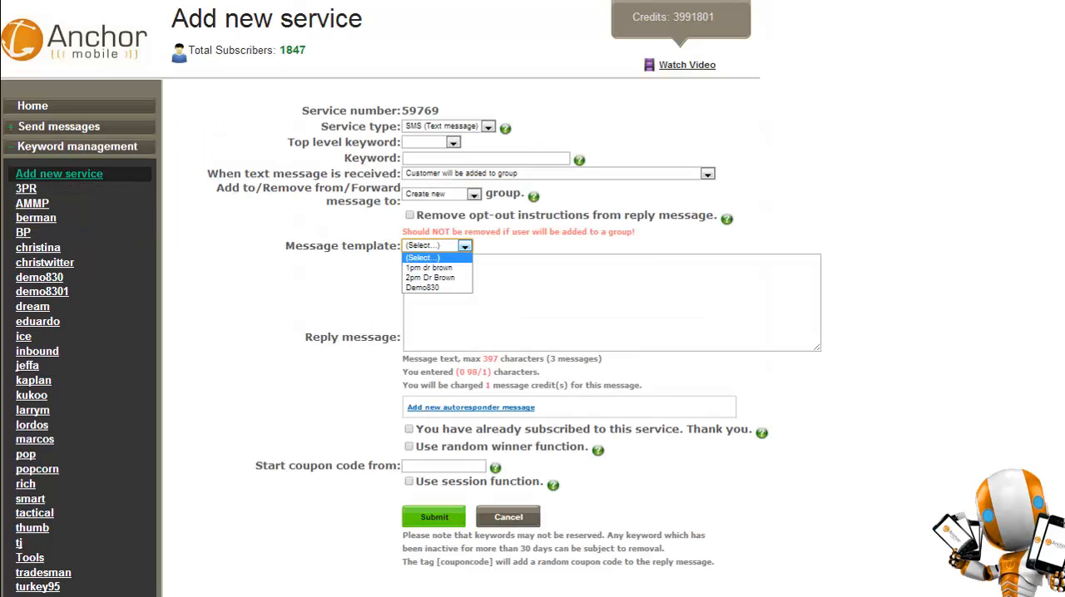
pyautogui.click(533, 246)
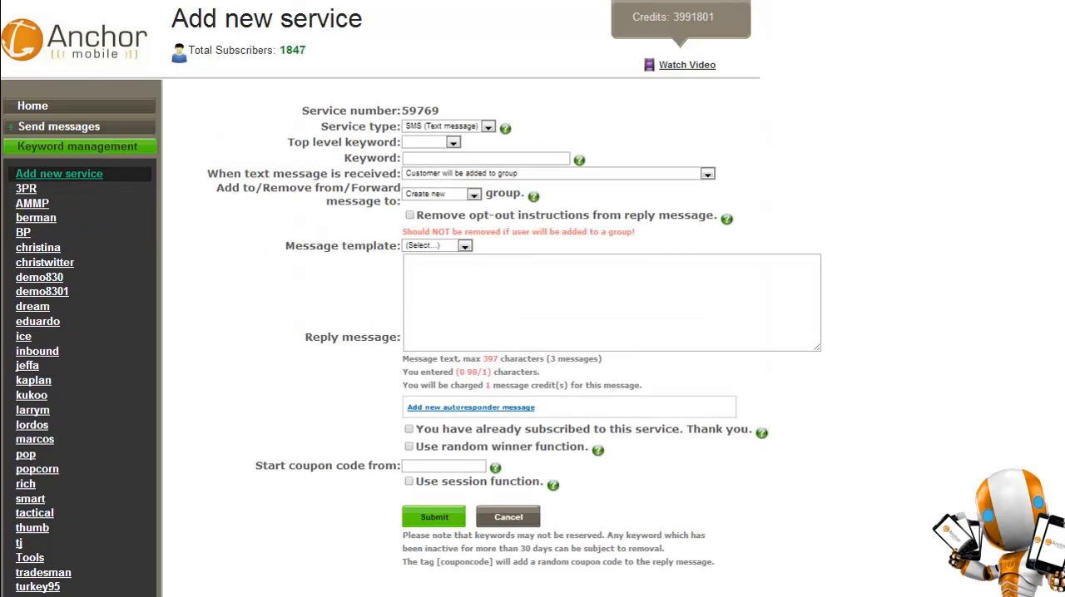
pyautogui.click(77, 146)
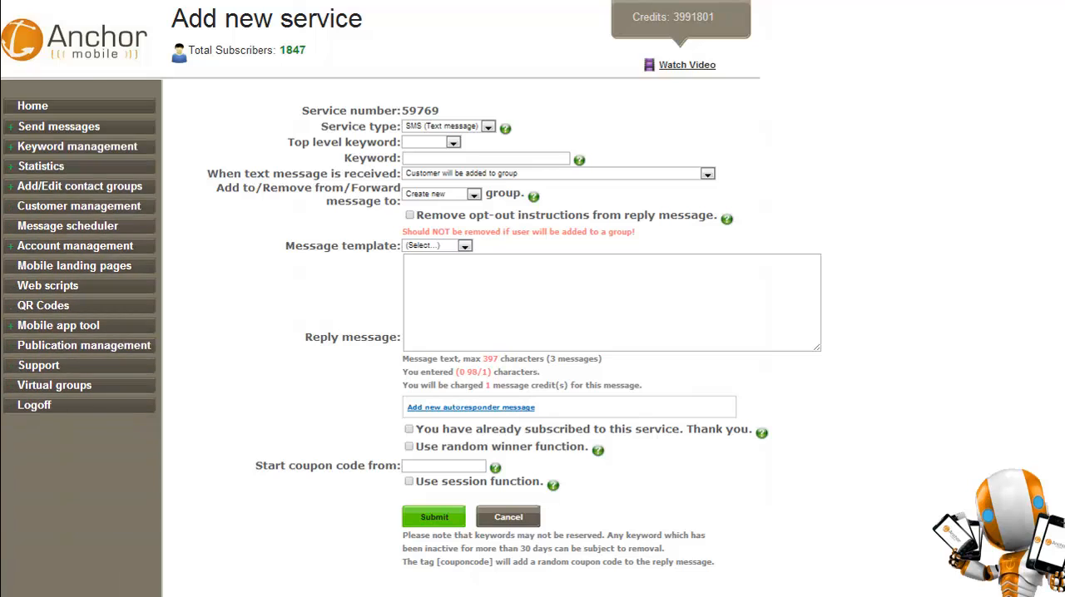
pyautogui.click(58, 126)
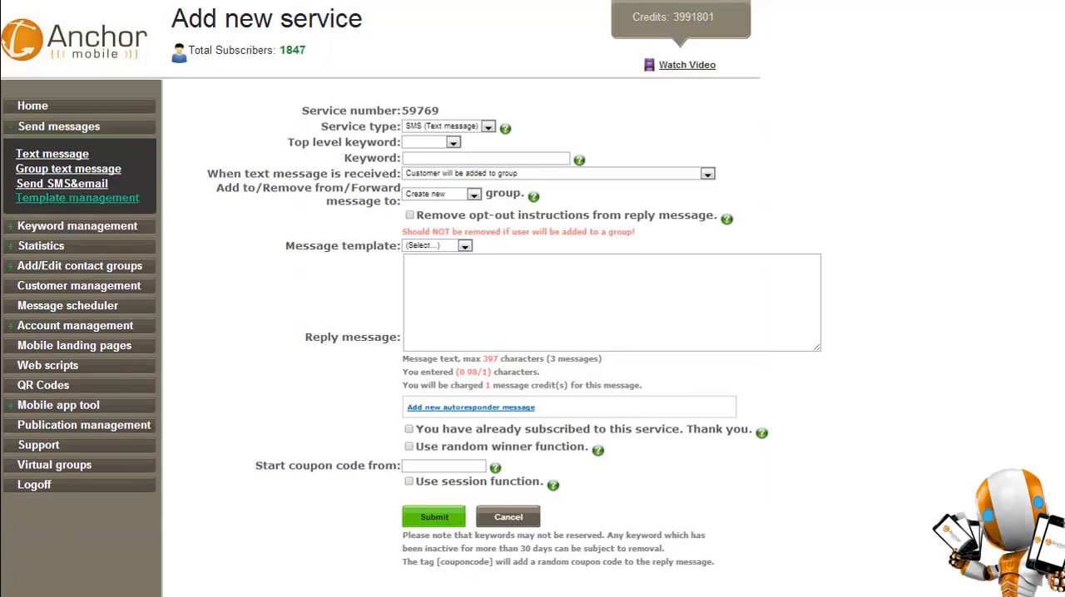
pyautogui.click(58, 126)
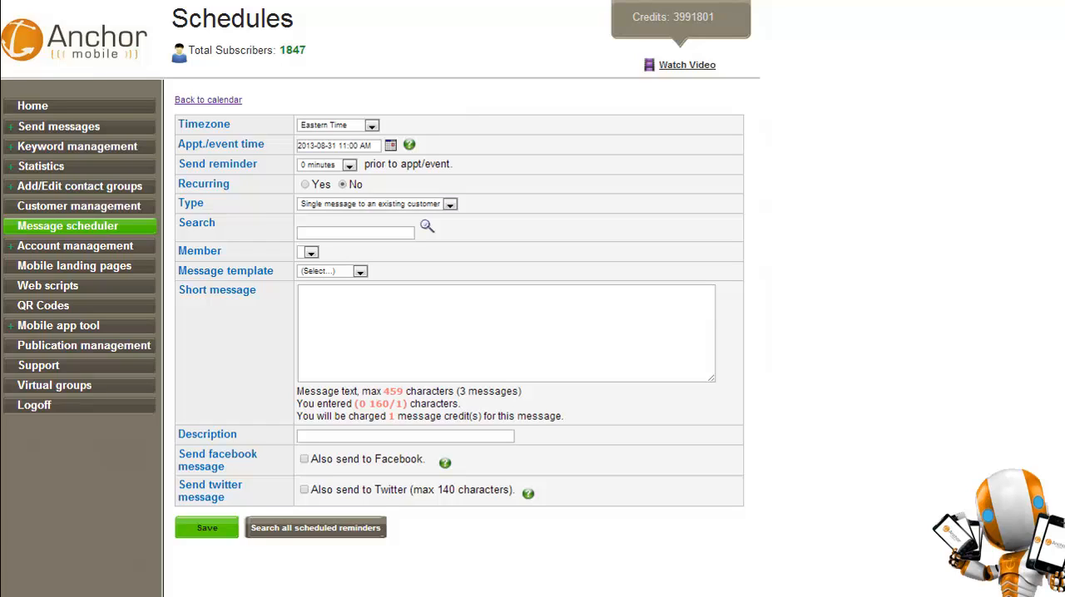
pyautogui.click(372, 126)
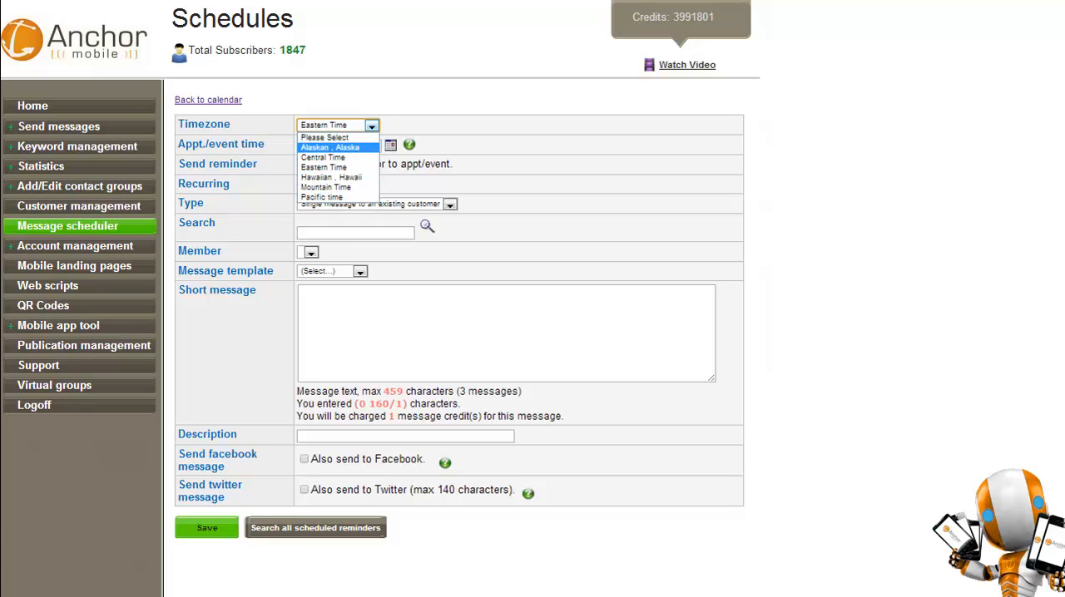
pyautogui.click(466, 126)
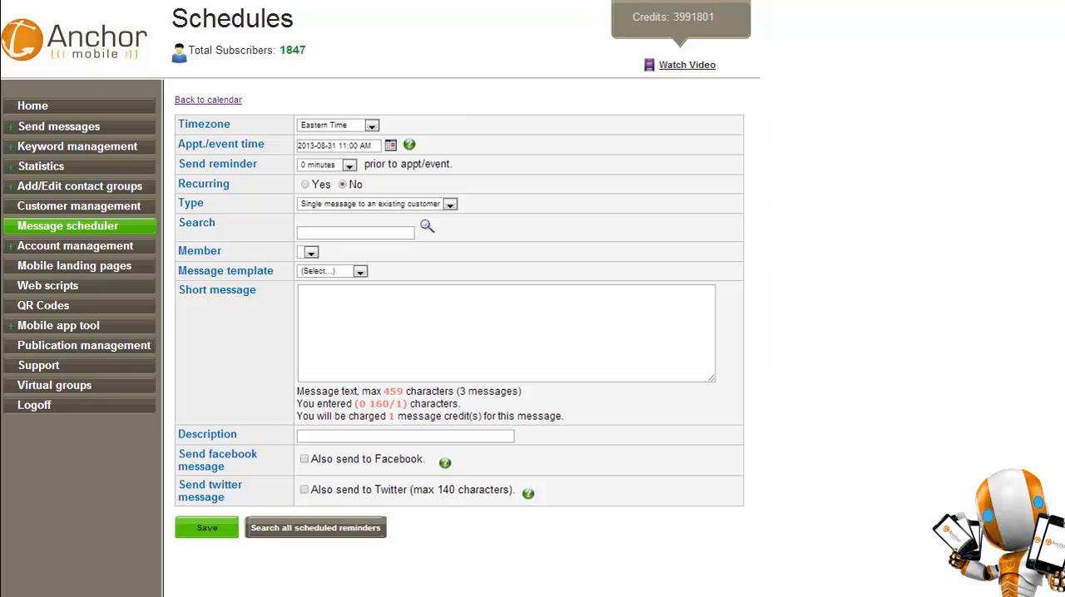
pyautogui.click(391, 145)
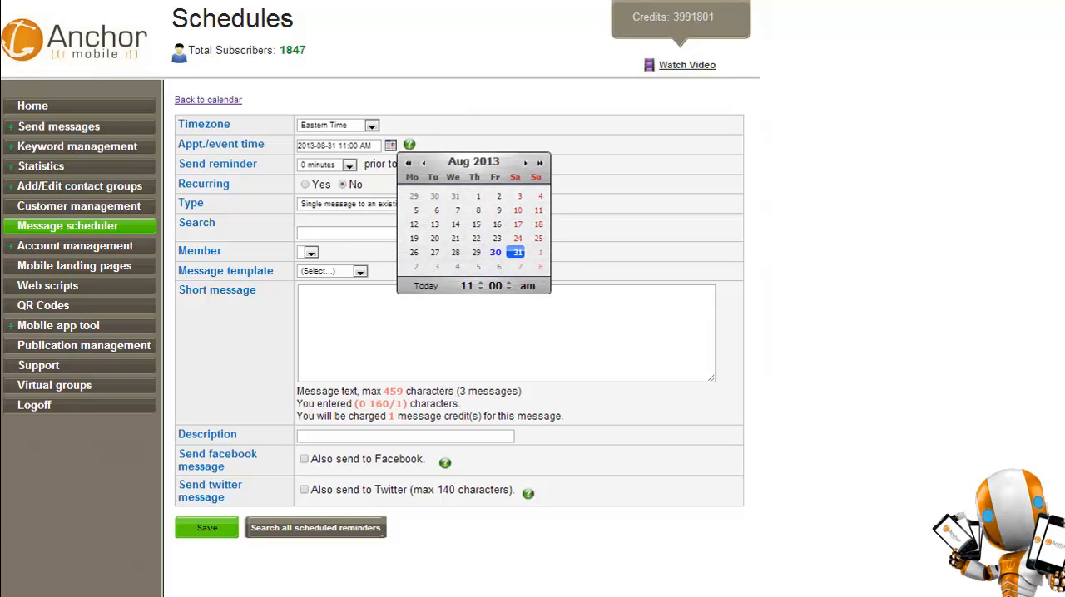
pyautogui.click(480, 283)
pyautogui.click(480, 284)
pyautogui.click(480, 284)
pyautogui.click(480, 284)
pyautogui.click(517, 252)
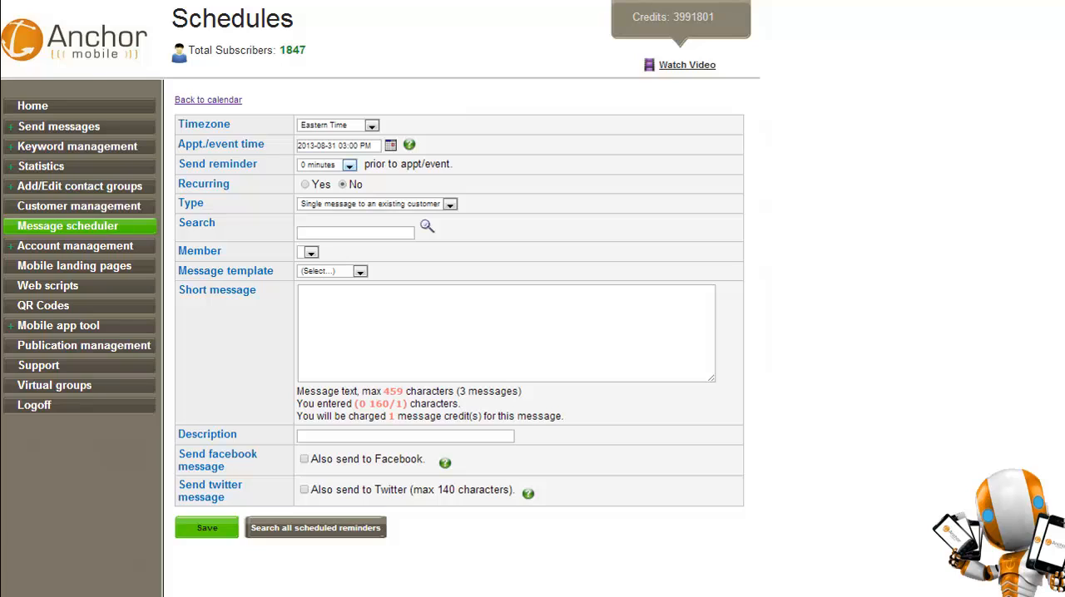
# Review the reminder lead times, then make the schedule recurring and look at its recurrence pattern and end date options.
pyautogui.click(350, 166)
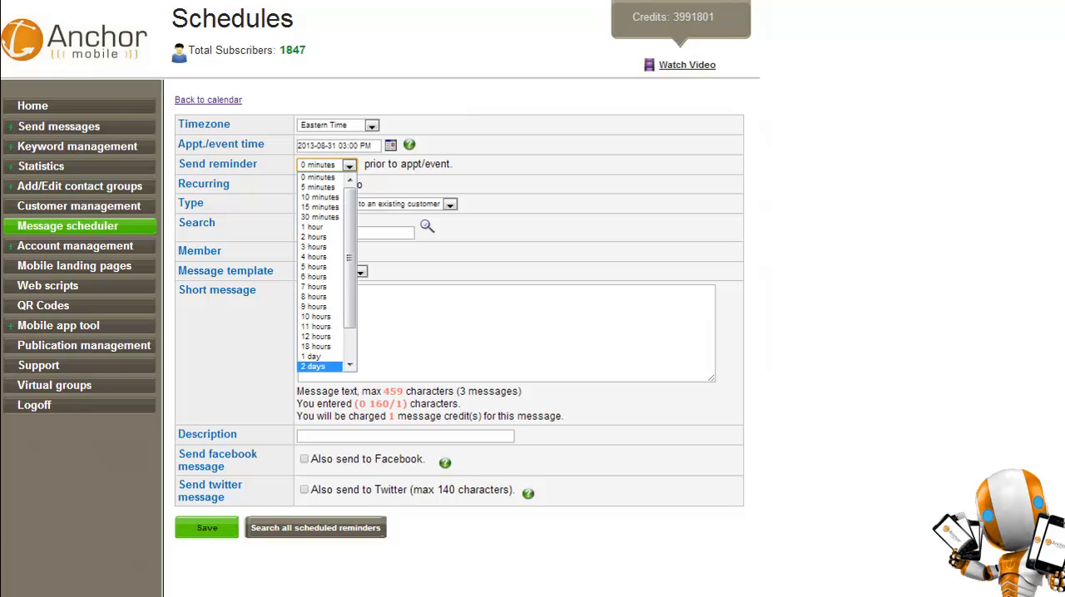
pyautogui.click(533, 251)
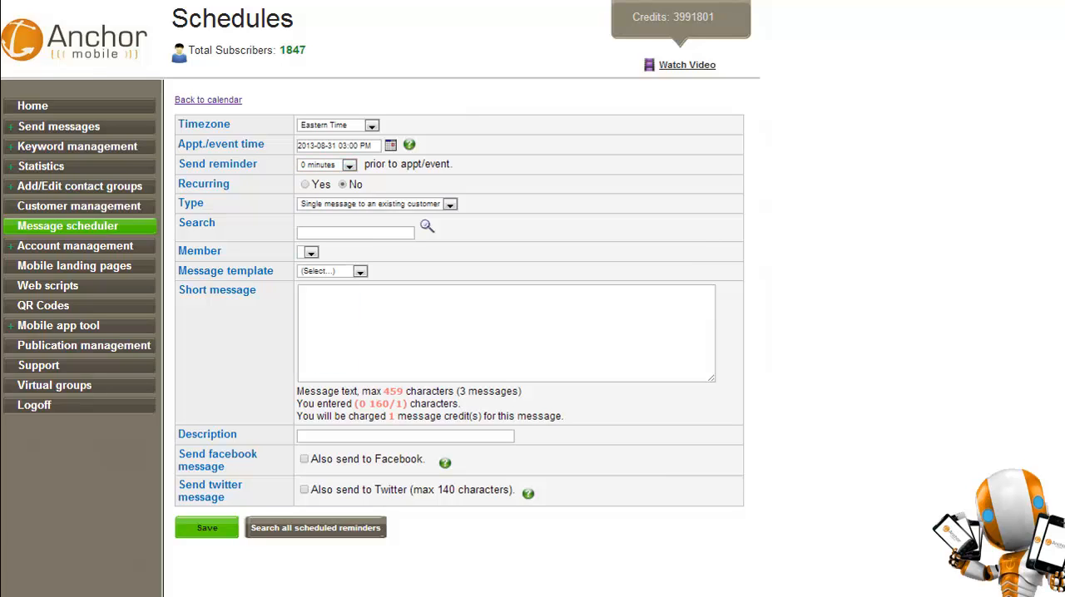
pyautogui.click(305, 185)
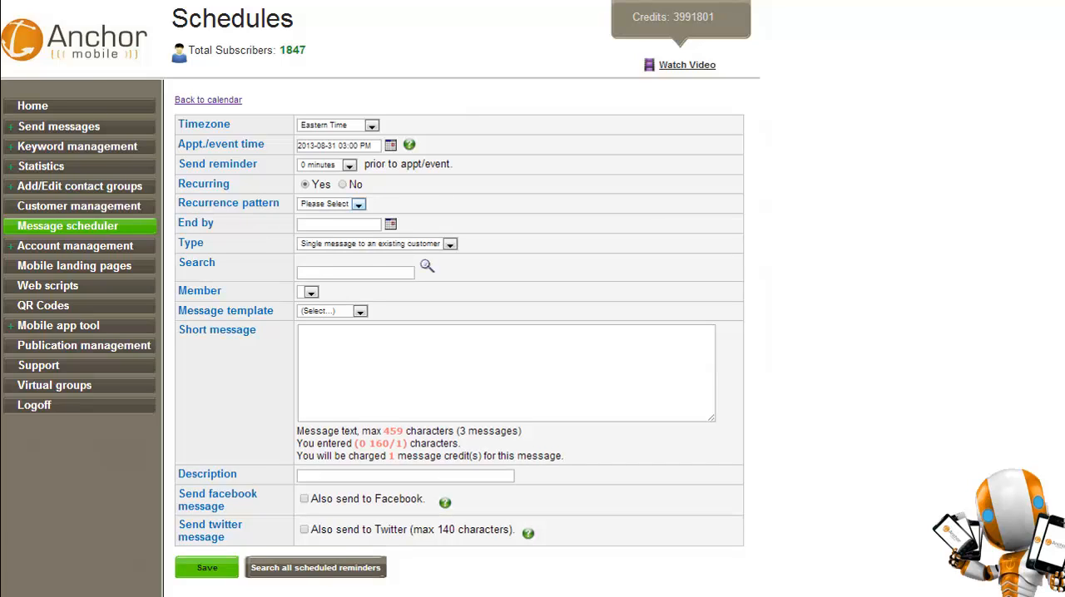
pyautogui.click(358, 204)
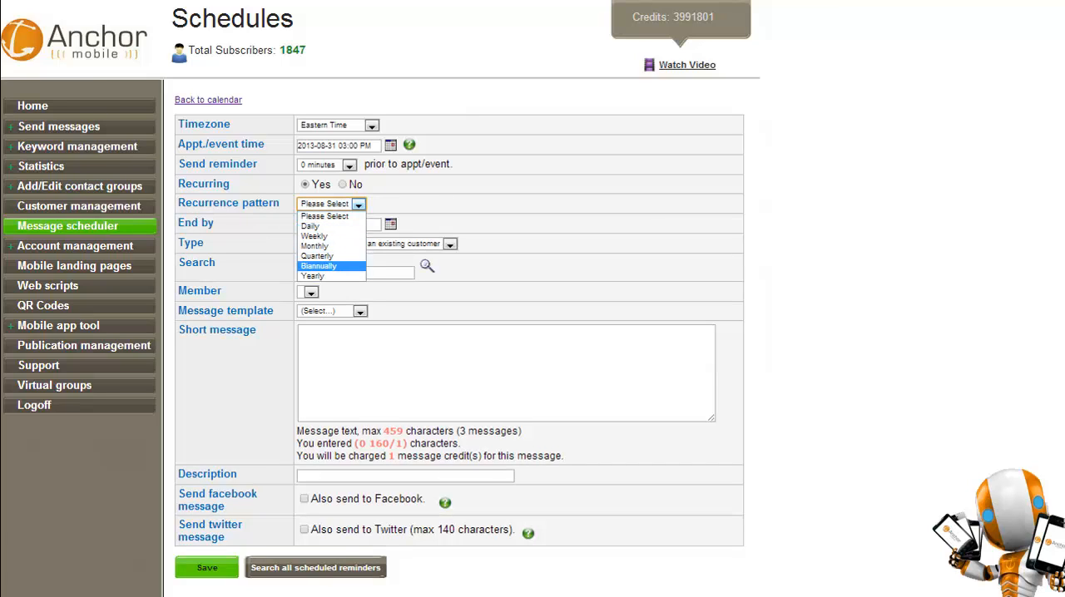
pyautogui.press('Escape')
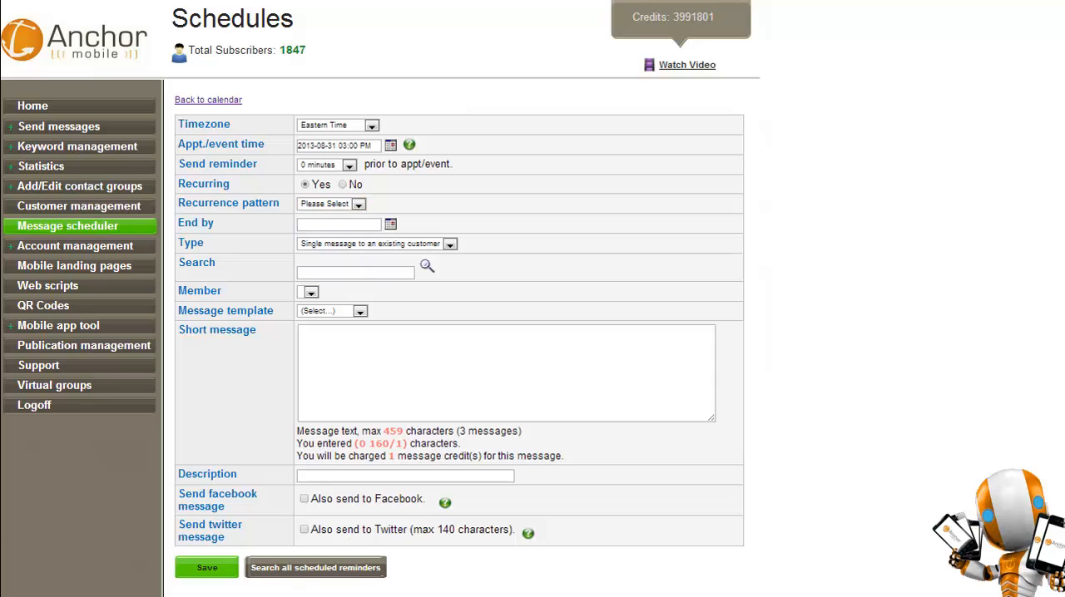
pyautogui.click(390, 223)
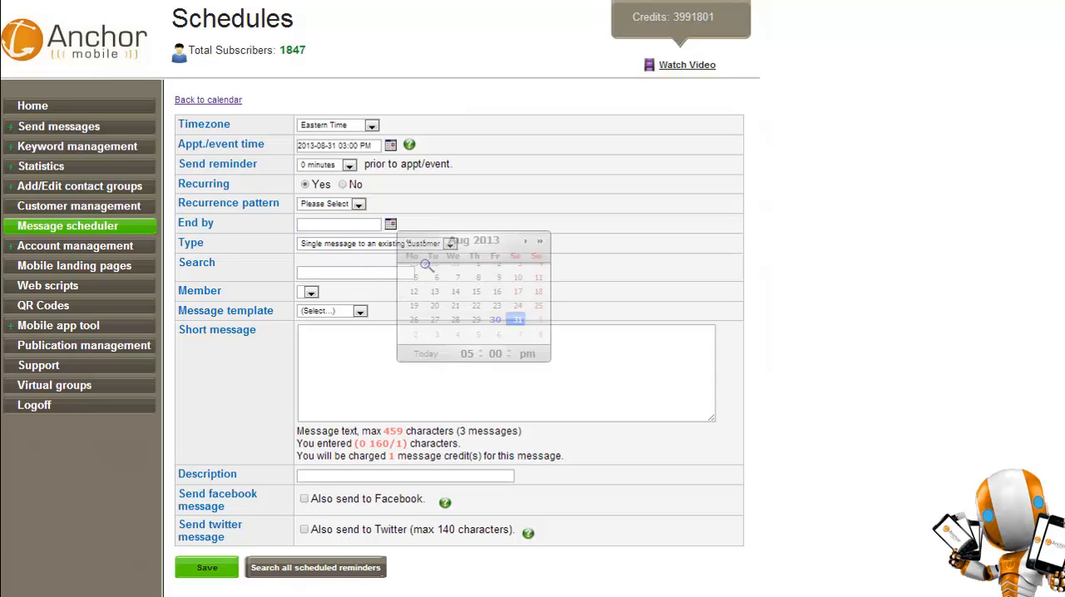
pyautogui.press('Escape')
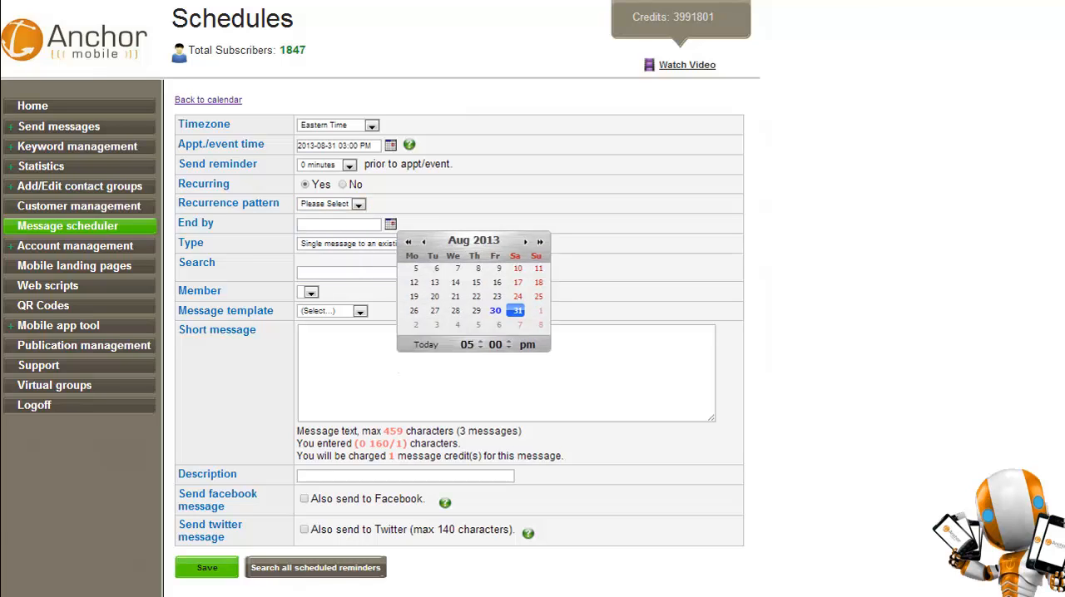
# Make the scheduled message a Group message to the atest1234 group and fill its text from the Demo830 template.
pyautogui.click(450, 245)
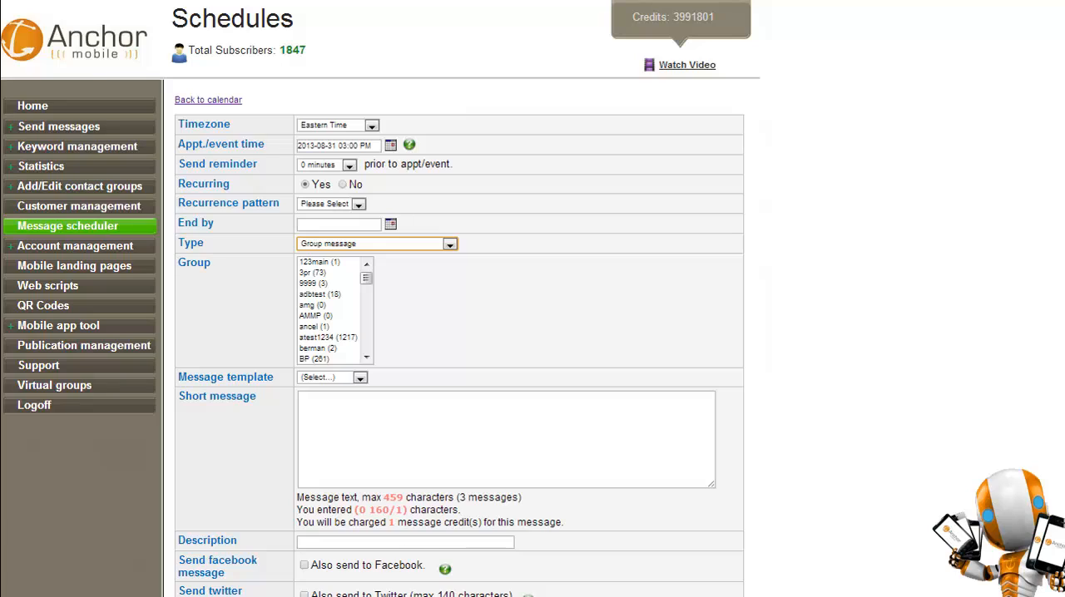
pyautogui.click(329, 338)
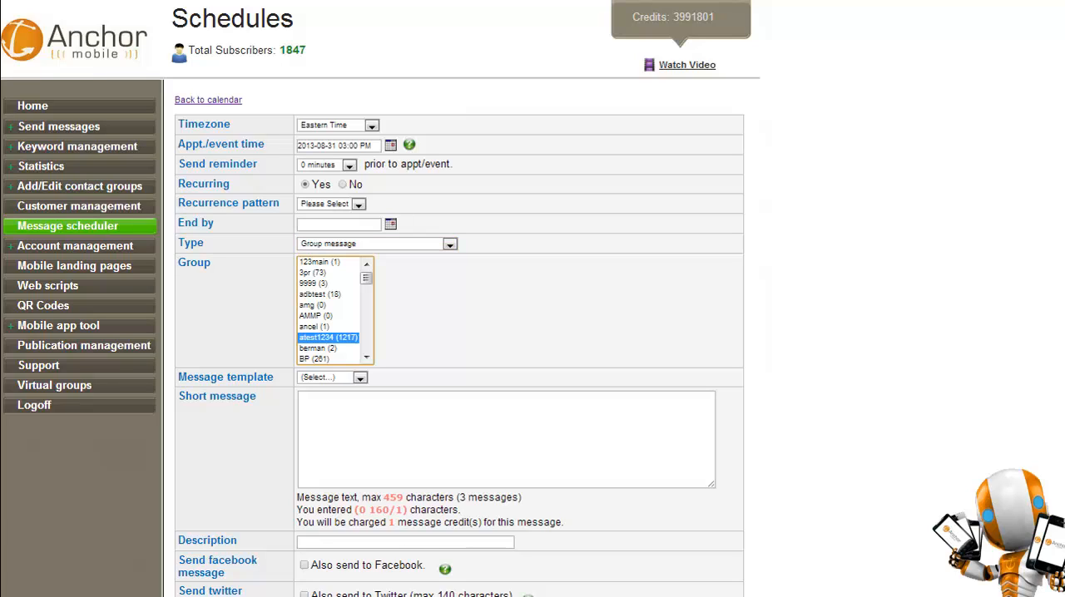
pyautogui.click(360, 377)
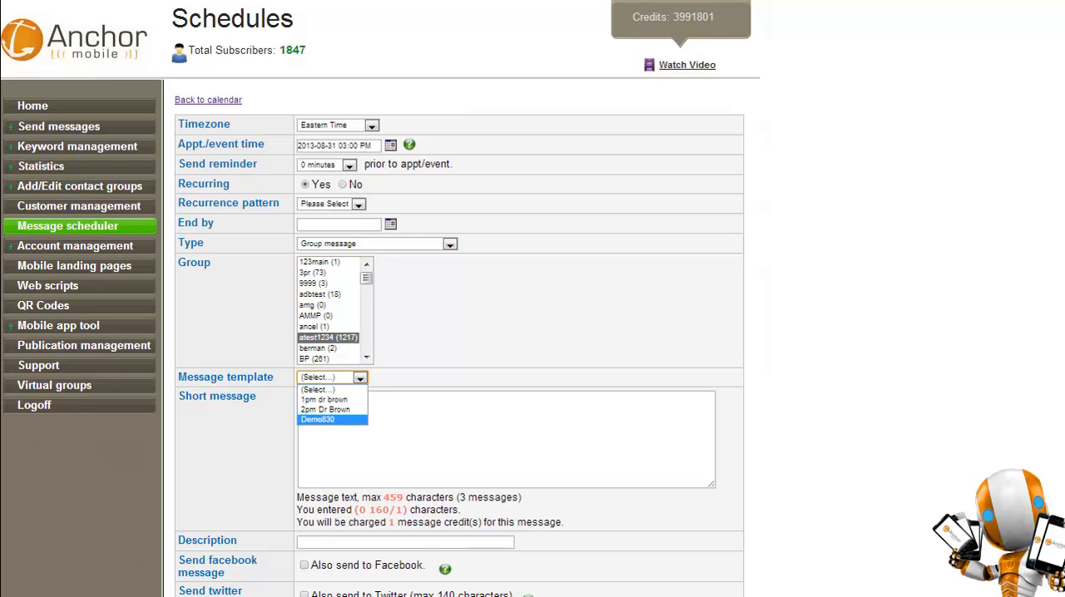
pyautogui.click(332, 420)
pyautogui.click(475, 400)
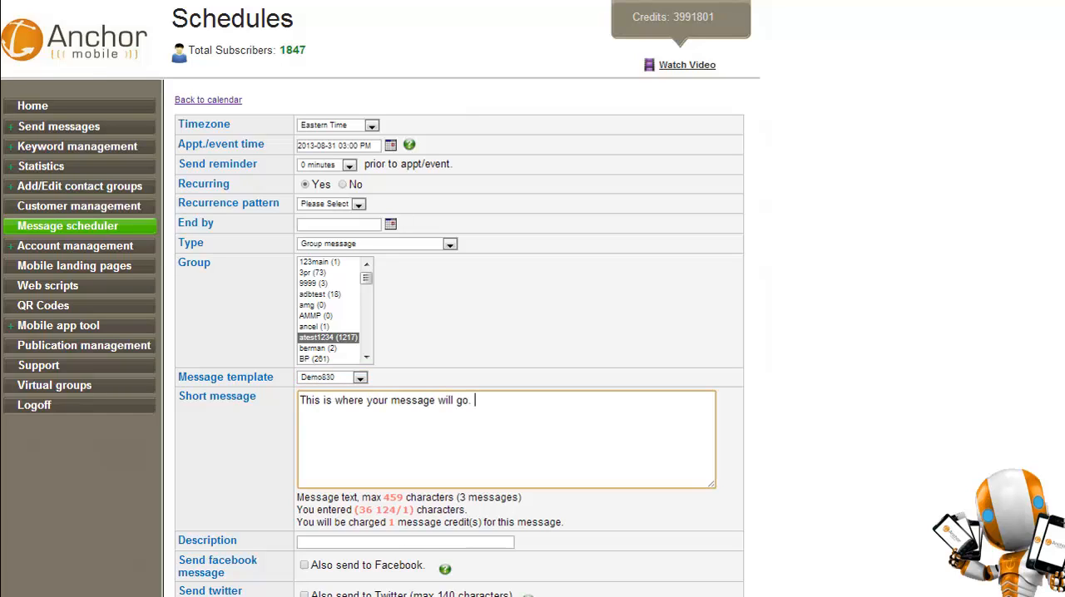
pyautogui.click(399, 542)
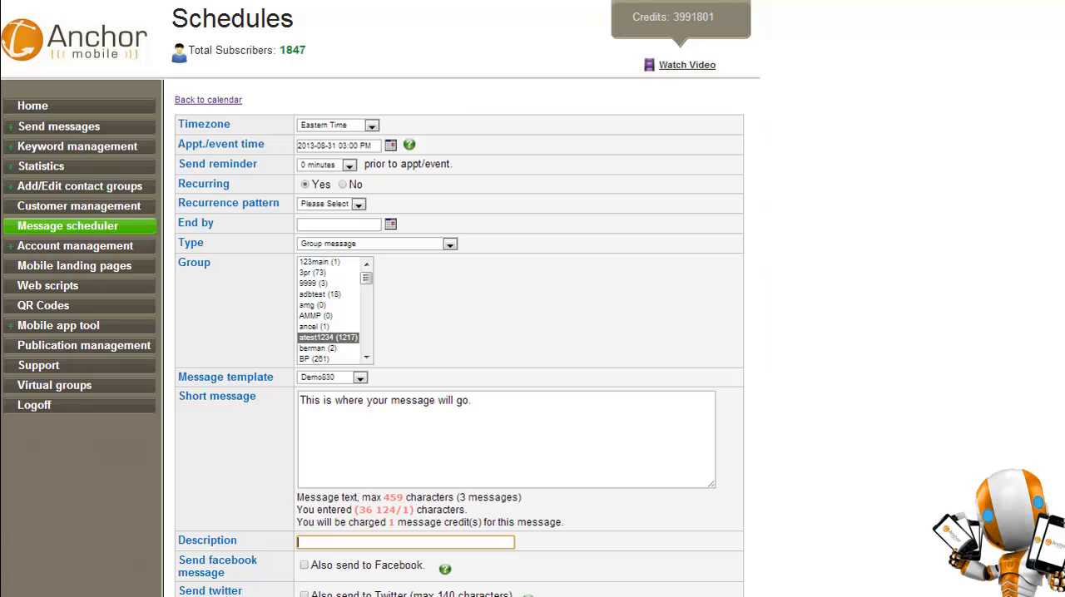
# Leave the schedule form and open the list of mobile landing pages.
pyautogui.click(50, 106)
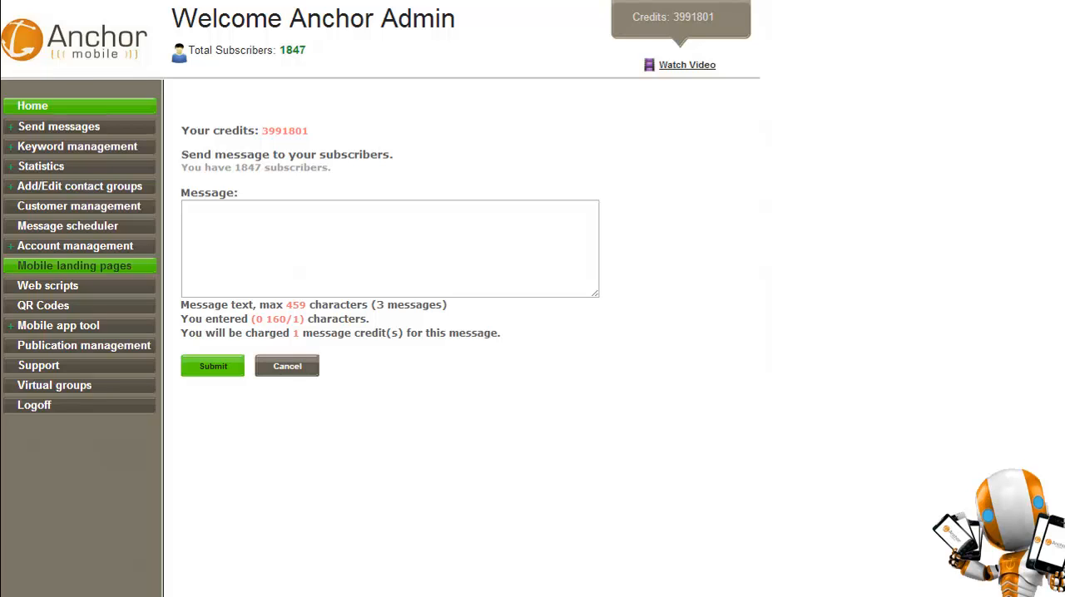
pyautogui.click(74, 266)
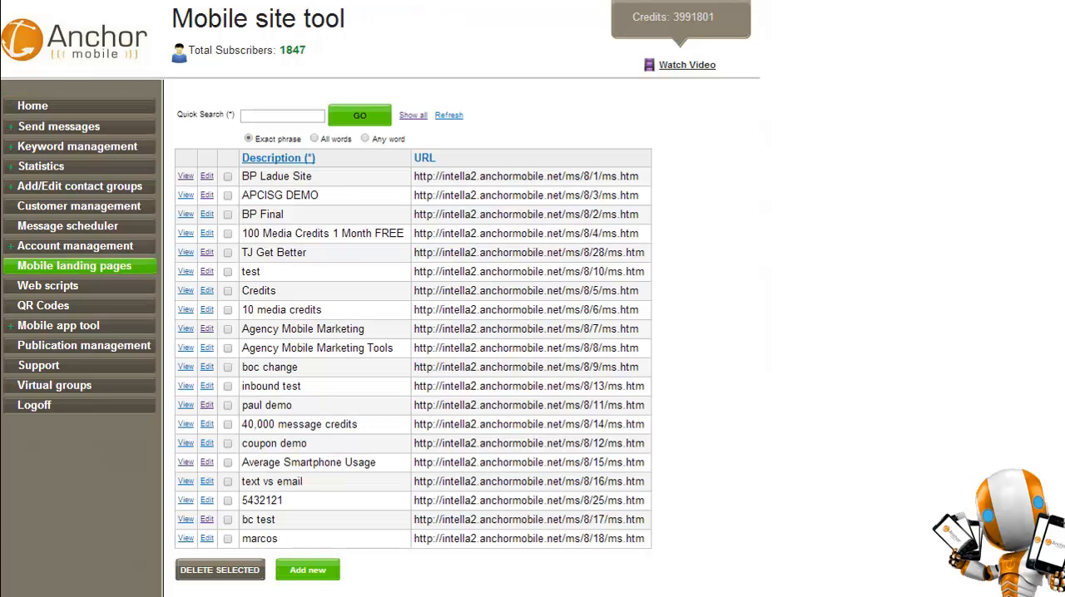
# Start a new mobile landing page titled Real Demo 830 with logo_here as its header image.
pyautogui.click(308, 570)
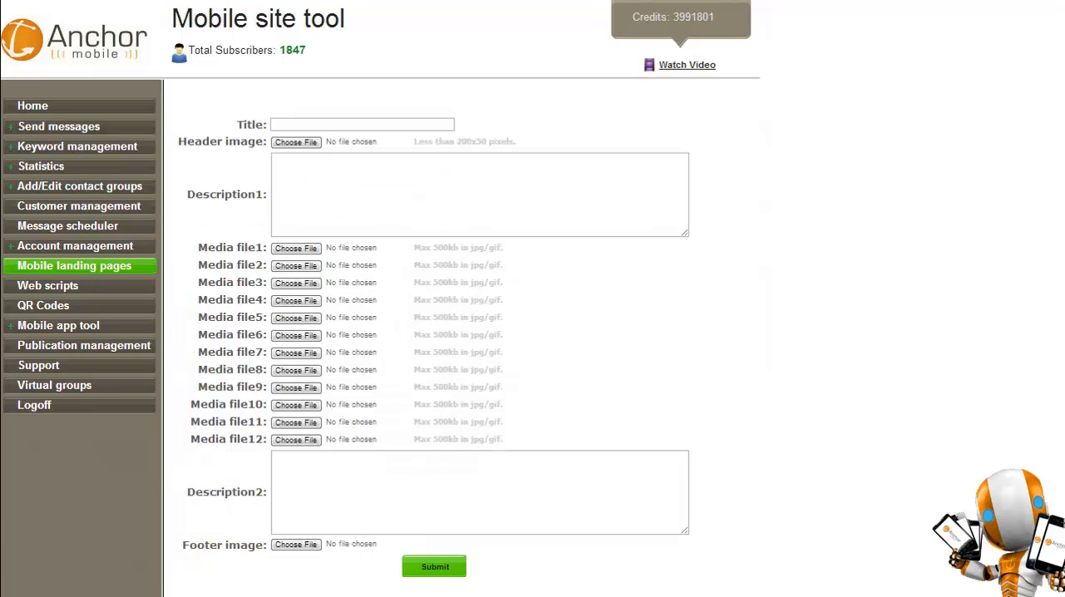
pyautogui.click(362, 125)
pyautogui.write('Real')
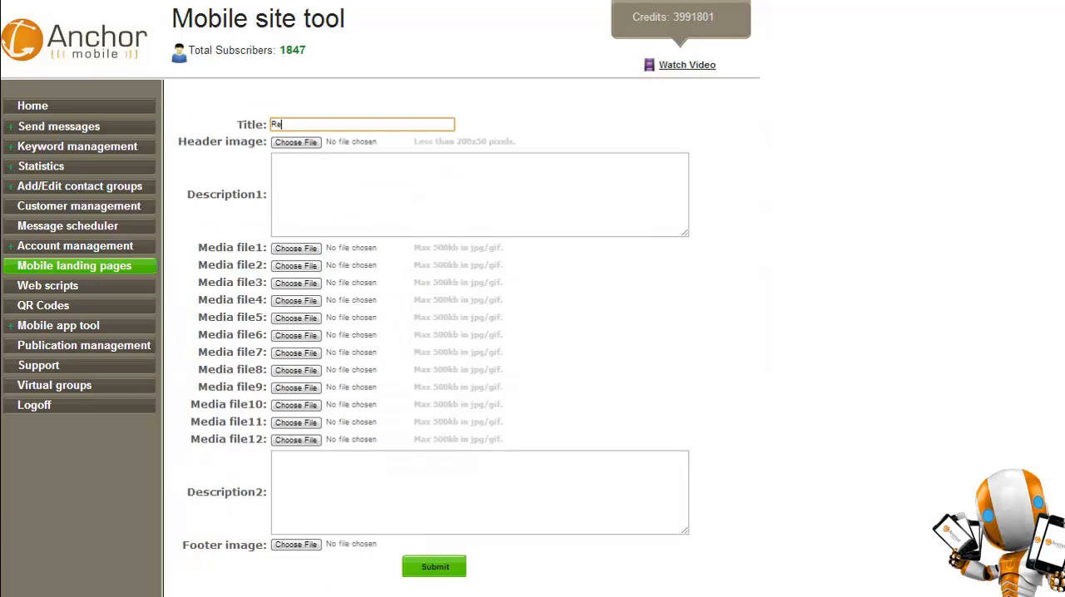
pyautogui.write(' Demo 830')
pyautogui.click(296, 143)
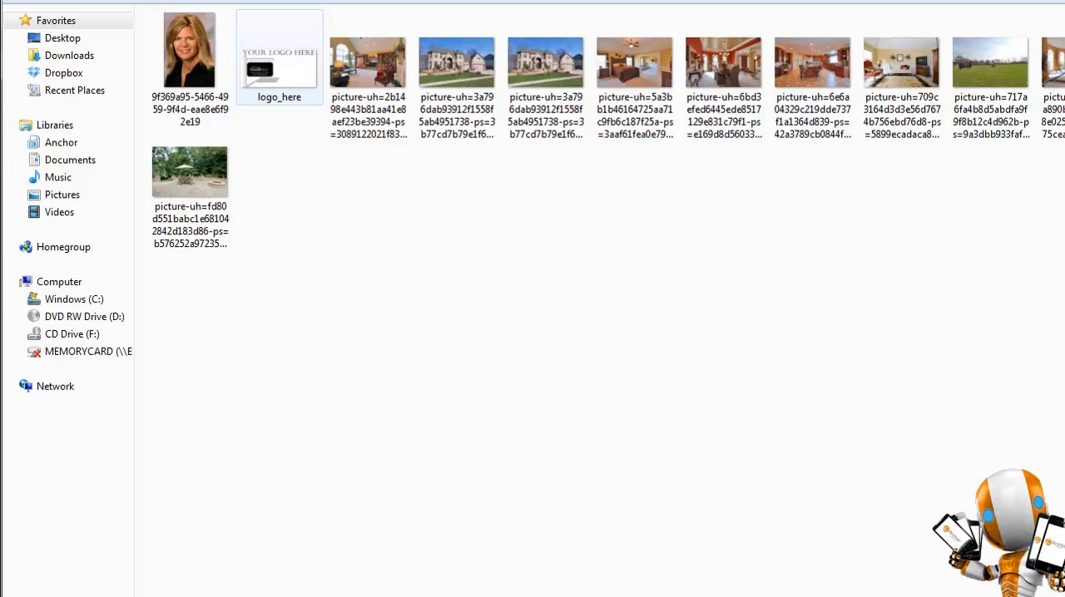
pyautogui.click(279, 58)
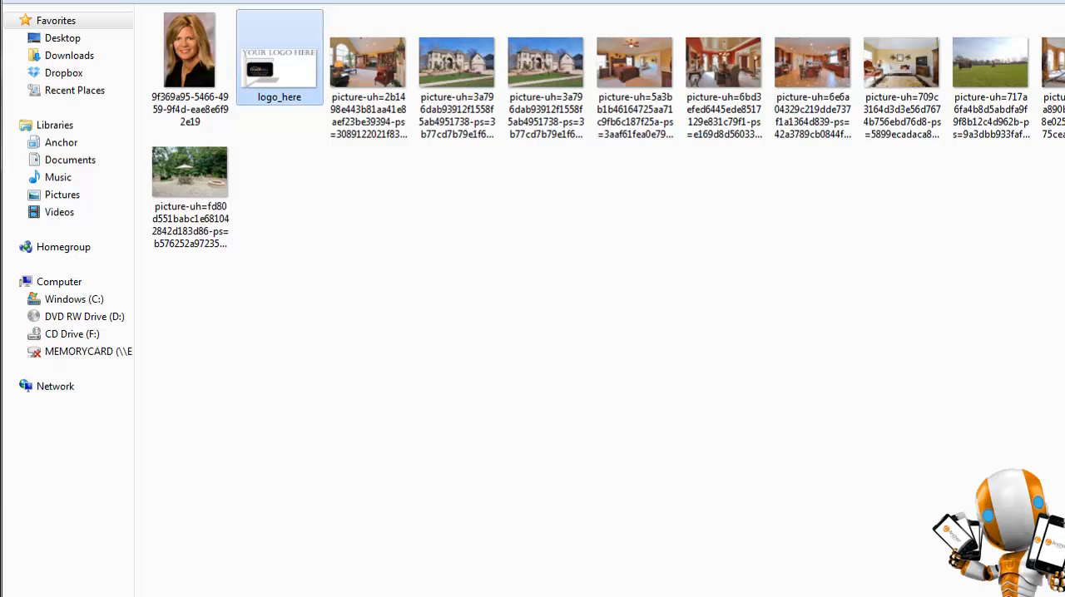
pyautogui.press('Return')
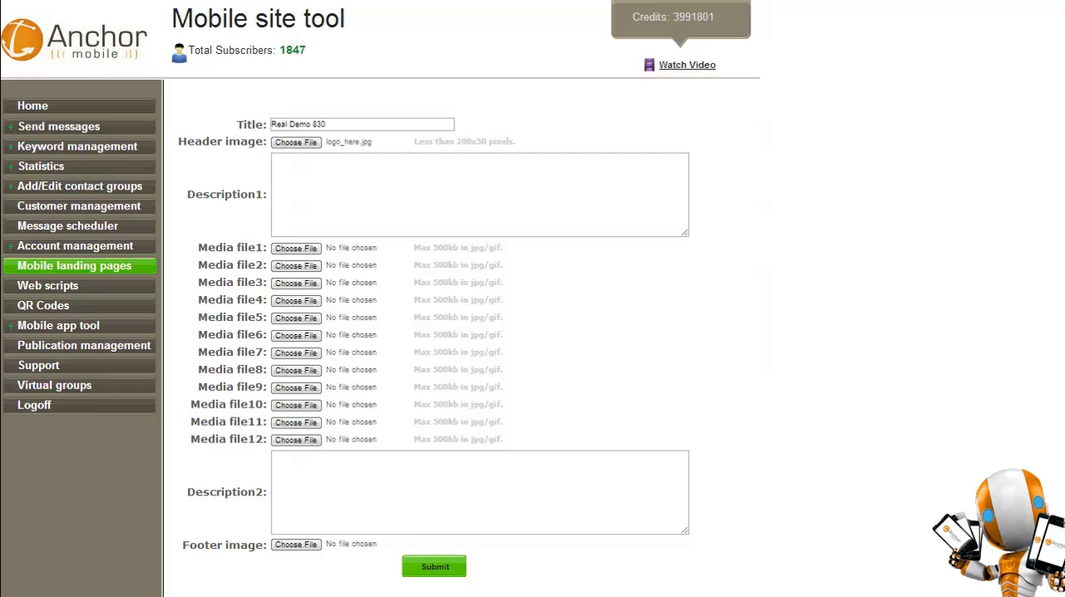
# Copy the XYZ Real Estate company paragraph from the Notepad notes into the landing page's Description1.
pyautogui.click(274, 164)
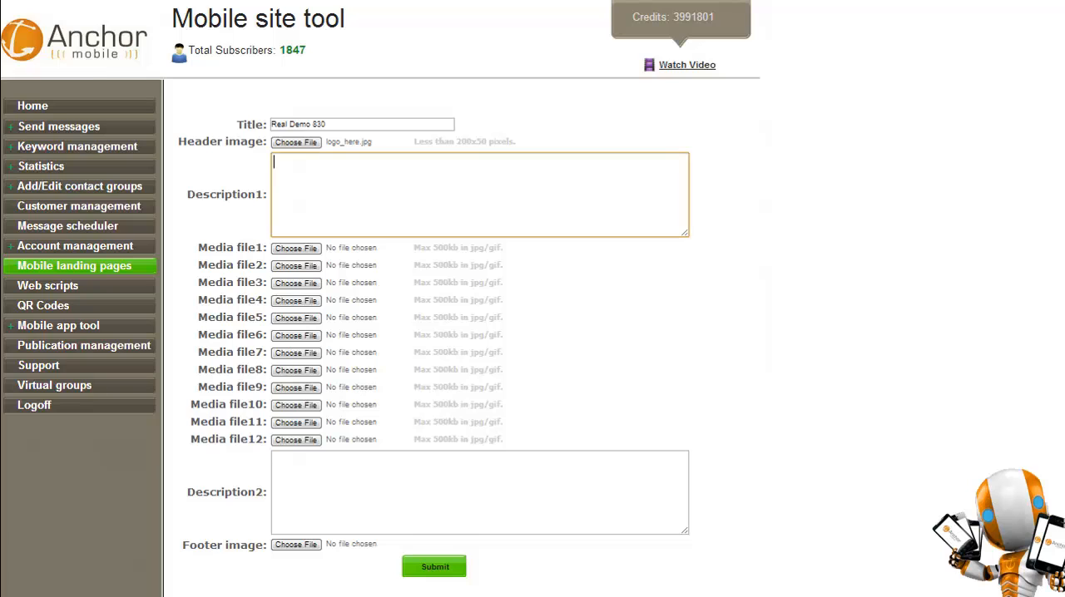
pyautogui.moveTo(0, 110); pyautogui.dragTo(732, 134)
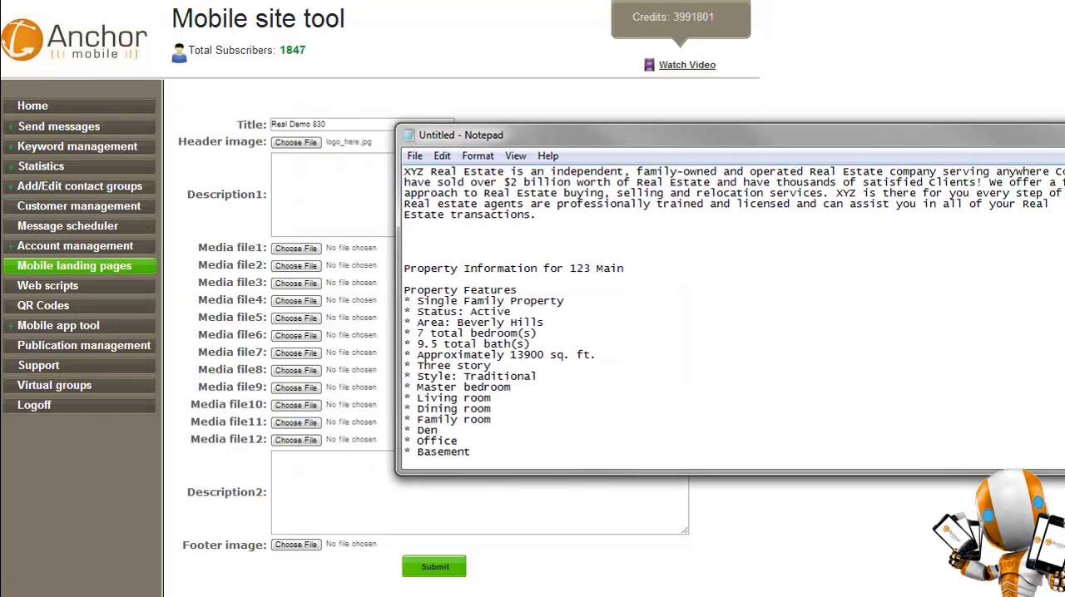
pyautogui.moveTo(536, 215); pyautogui.dragTo(405, 171)
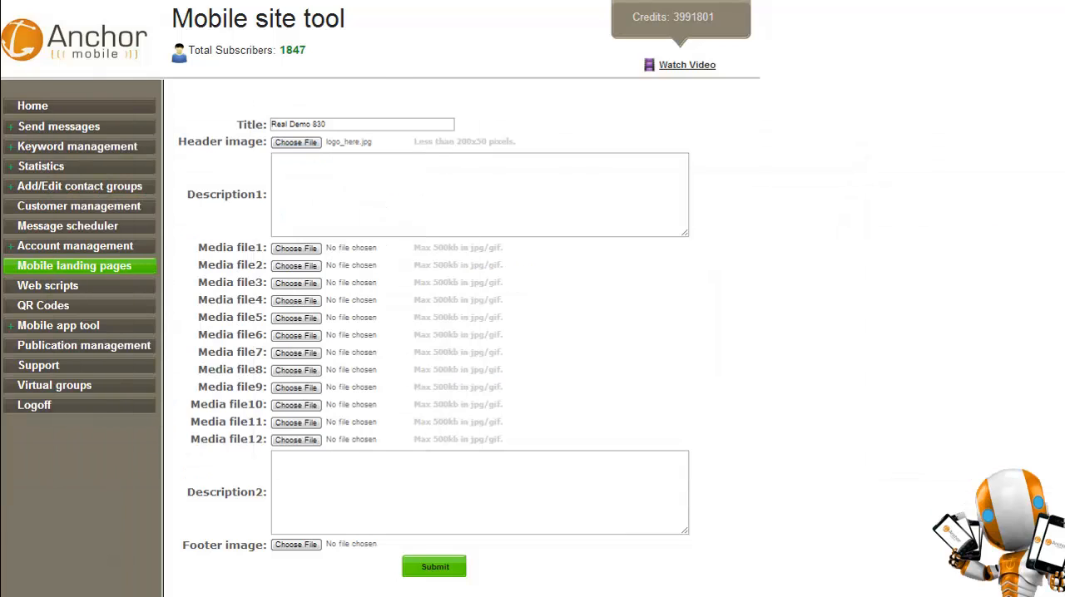
pyautogui.write('XYZ Real Estate is an independent, family-owned and operated Real Estate company serving anywhere County USA. We have sold over $2 billion worth of Real Estate and have thousands of satisfied Clients! We offer a full service approach to Real Estate buying, selling and relocation services. XYZ is there for you every step of the way. Our Real estate agents are professionally trained and licensed and can assist you in all of your Real Estate transactions.')
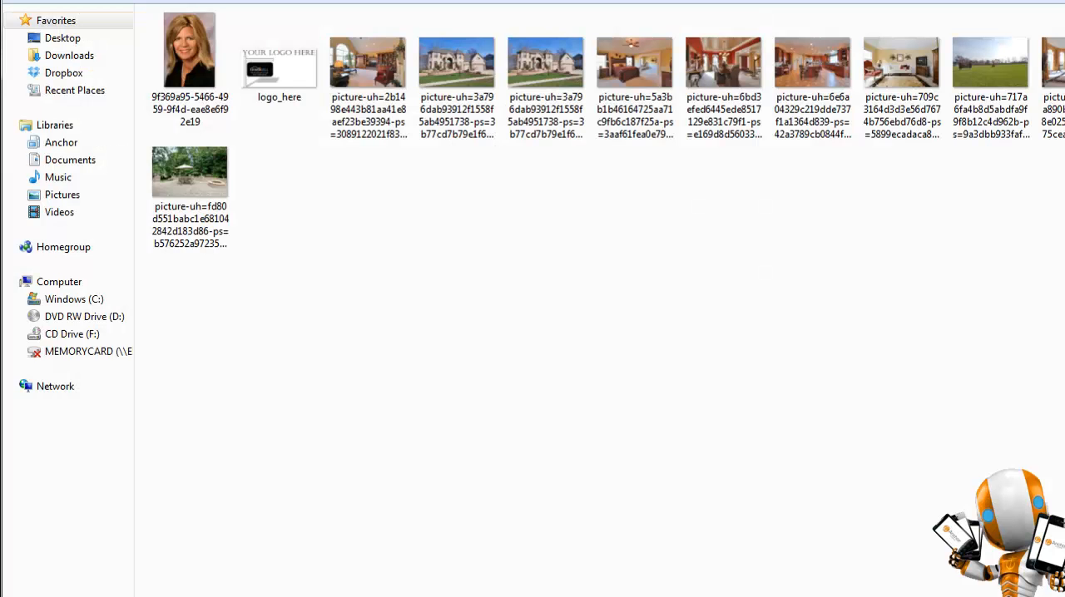
# Attach the house exterior, living room, bedroom, dining room and green lawn pictures as Media file1 through Media file5.
pyautogui.click(457, 63)
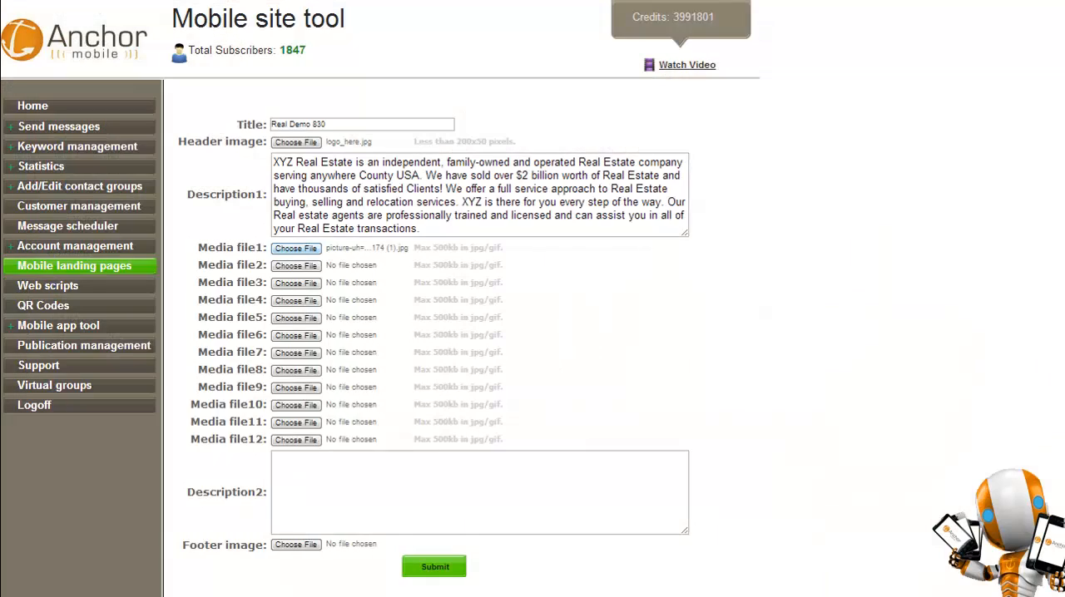
pyautogui.click(295, 266)
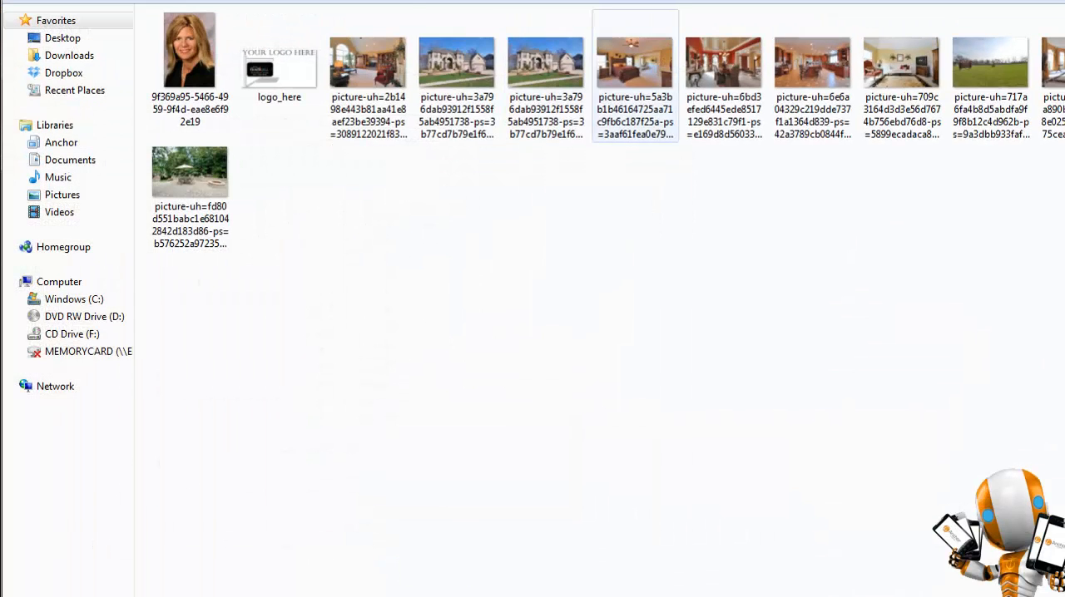
pyautogui.click(368, 75)
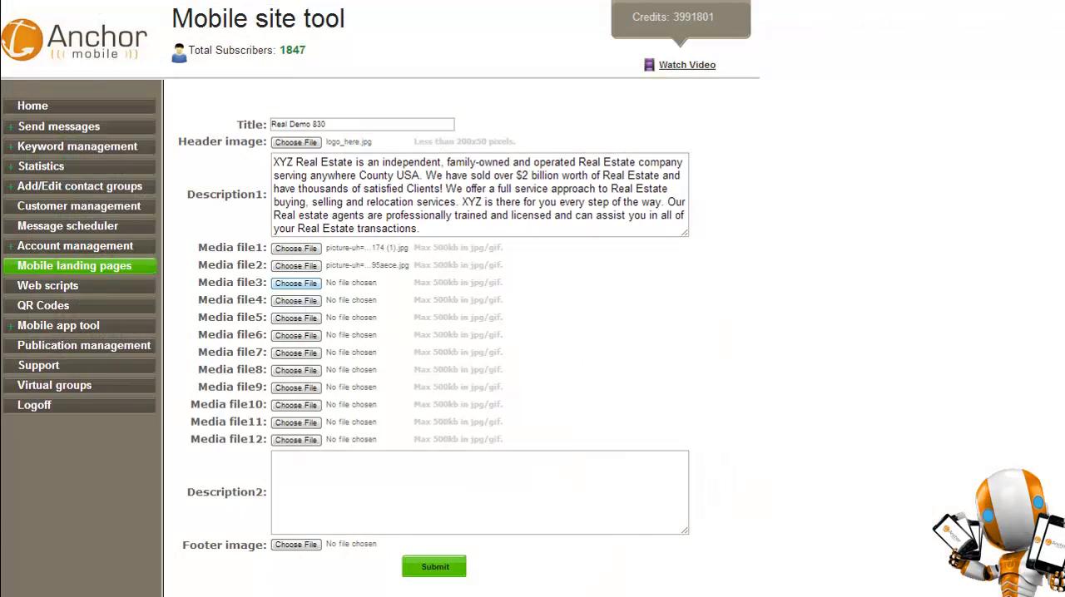
pyautogui.click(295, 283)
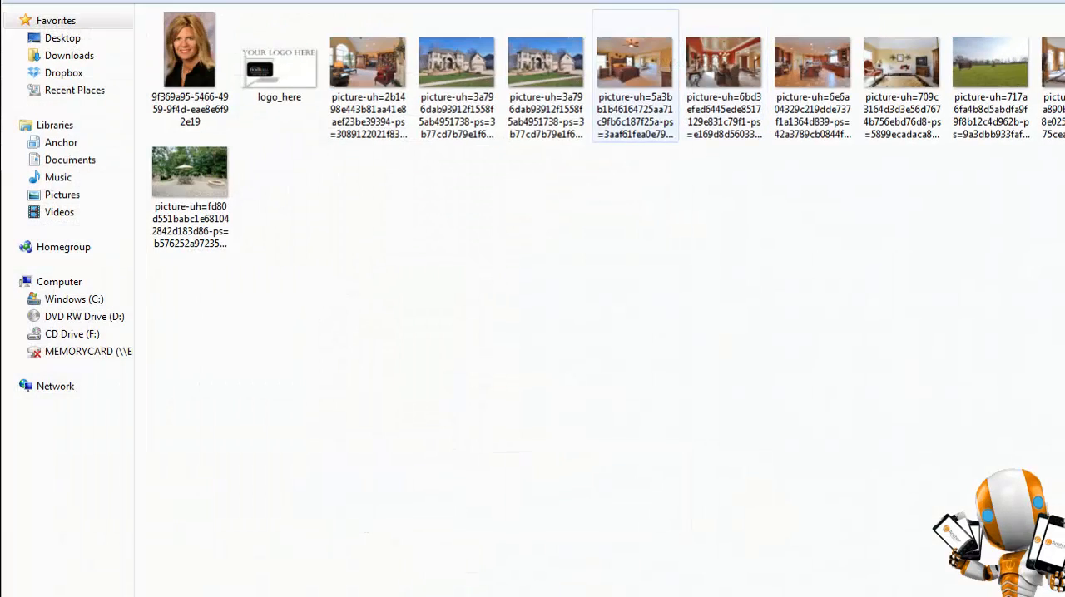
pyautogui.click(635, 74)
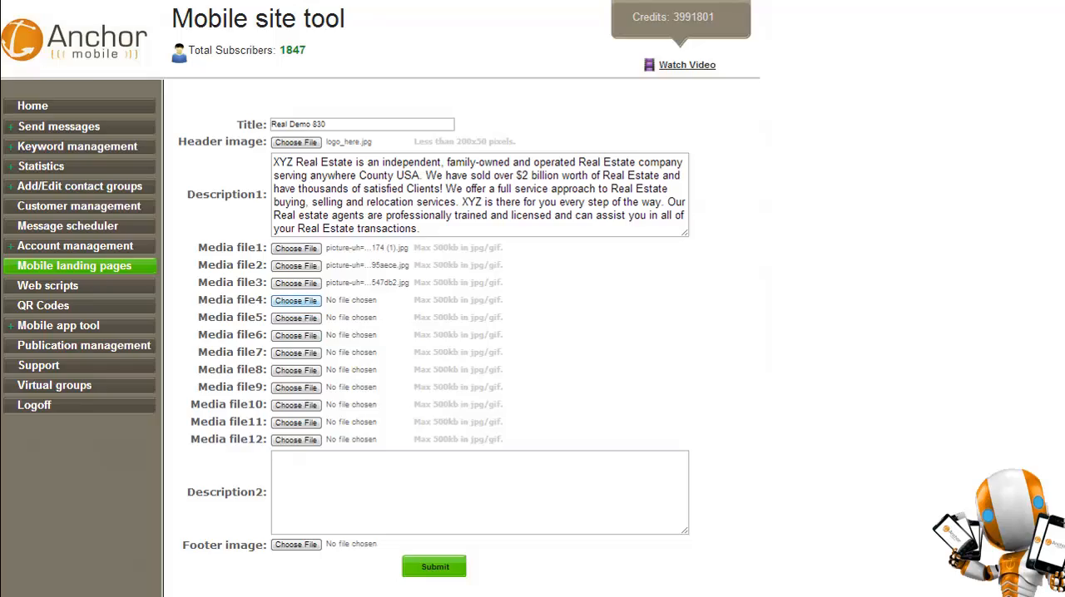
pyautogui.click(295, 301)
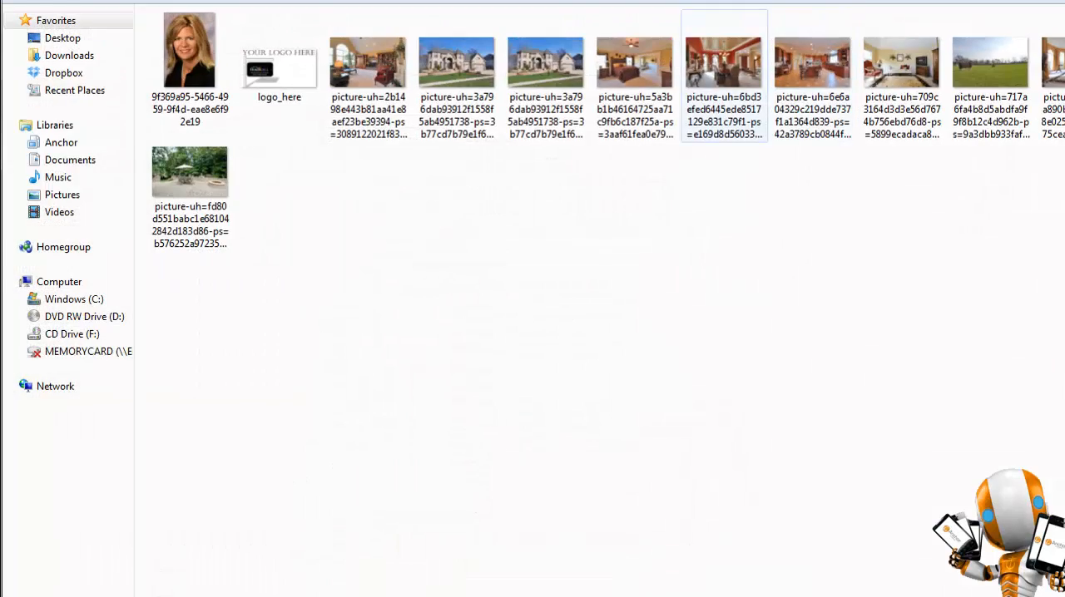
pyautogui.click(724, 72)
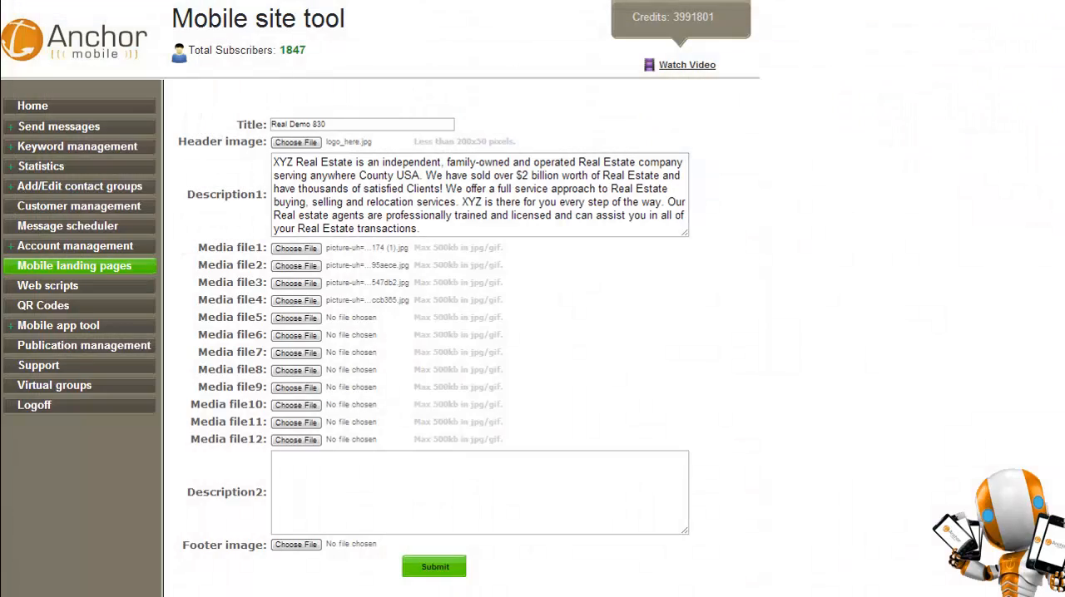
pyautogui.click(296, 318)
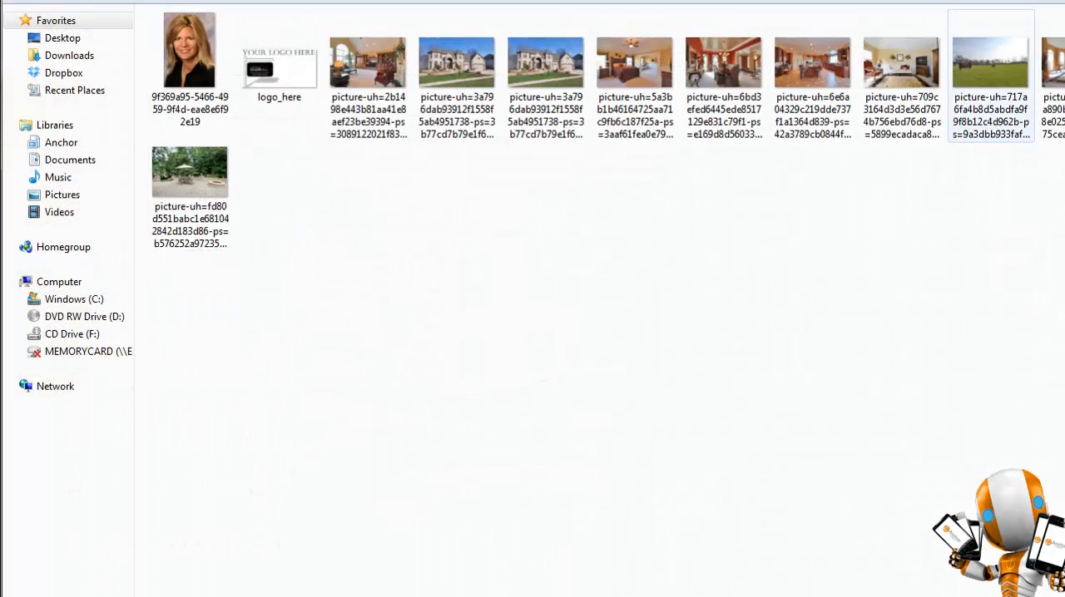
pyautogui.click(990, 75)
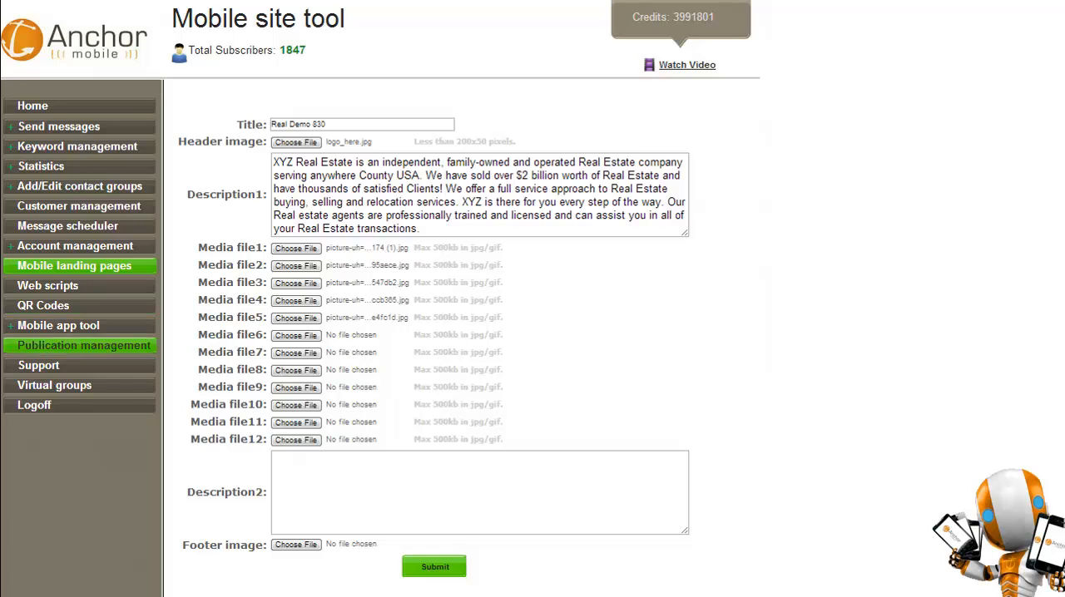
# Paste the property information for 123 Main into Description2 and remove the blank line at its start.
pyautogui.hotkey('ctrl', 'v')
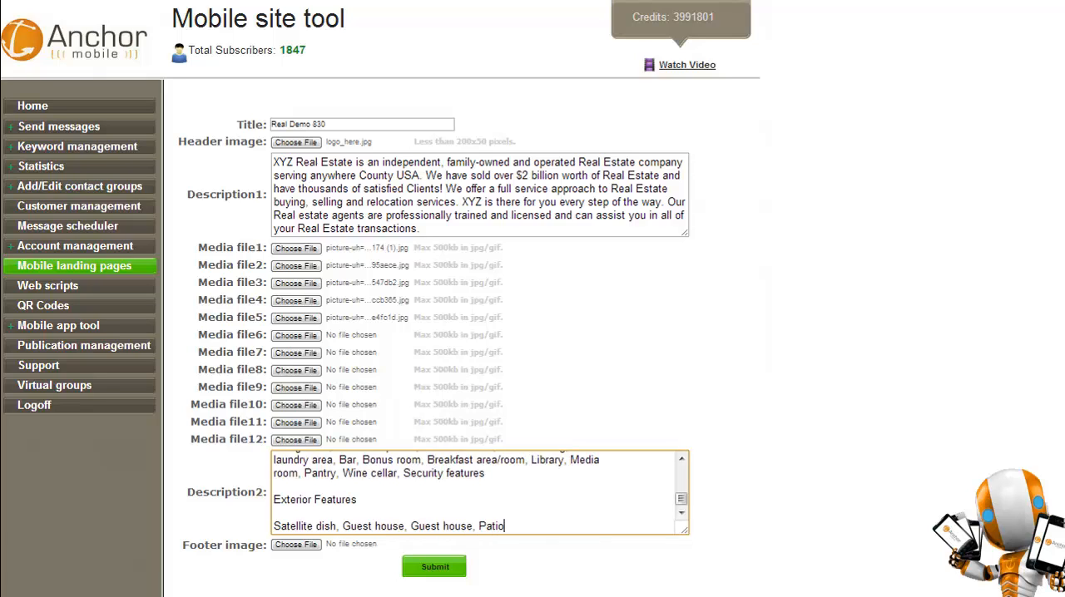
pyautogui.press('Up')
pyautogui.press('Up')
pyautogui.press('Up')
pyautogui.press('Up')
pyautogui.press('Up')
pyautogui.press('Up')
pyautogui.press('Up')
pyautogui.press('Up')
pyautogui.press('Up')
pyautogui.press('Up')
pyautogui.press('Up')
pyautogui.press('Up')
pyautogui.press('Up')
pyautogui.press('Up')
pyautogui.press('Up')
pyautogui.press('Up')
pyautogui.press('Up')
pyautogui.press('Up')
pyautogui.press('Up')
pyautogui.press('Up')
pyautogui.press('Up')
pyautogui.press('Up')
pyautogui.press('Up')
pyautogui.press('Up')
pyautogui.press('Up')
pyautogui.press('Up')
pyautogui.press('Up')
pyautogui.press('Up')
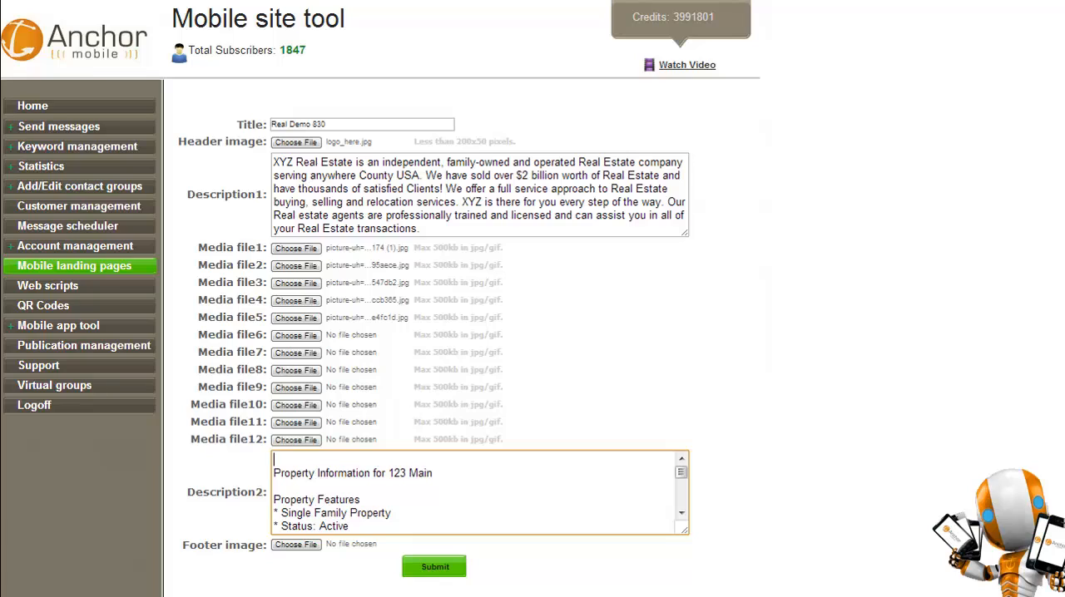
pyautogui.press('Delete')
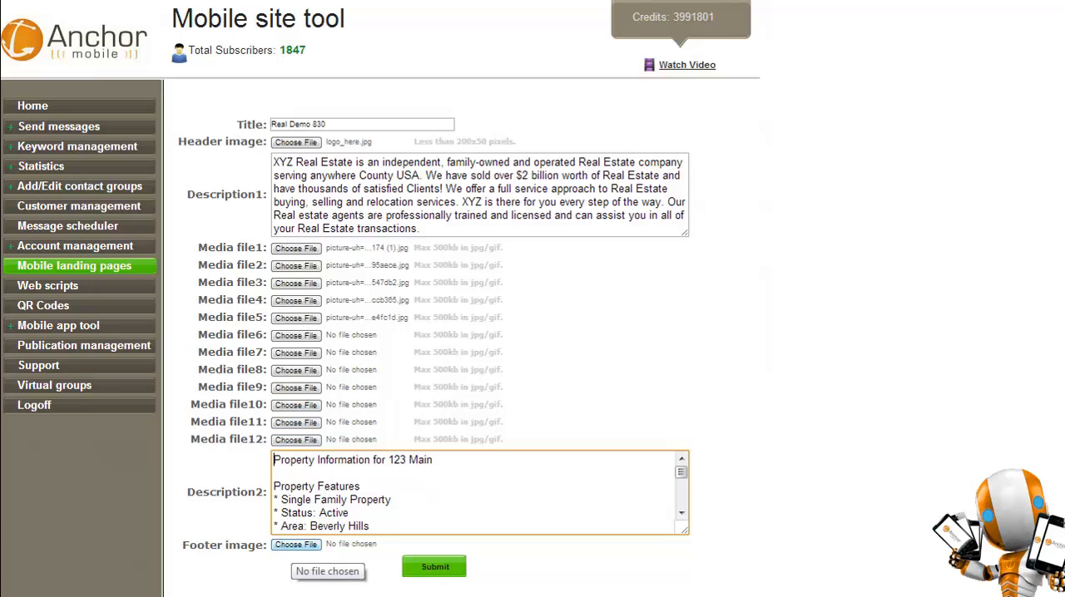
# Set logo_here as the footer image and submit the new landing page.
pyautogui.click(295, 545)
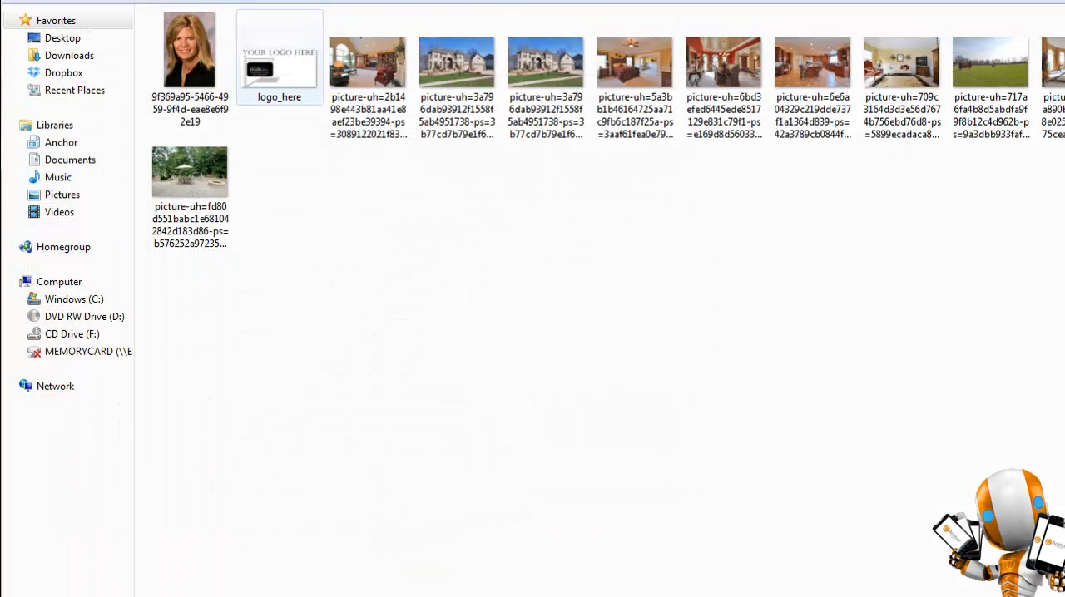
pyautogui.doubleClick(281, 62)
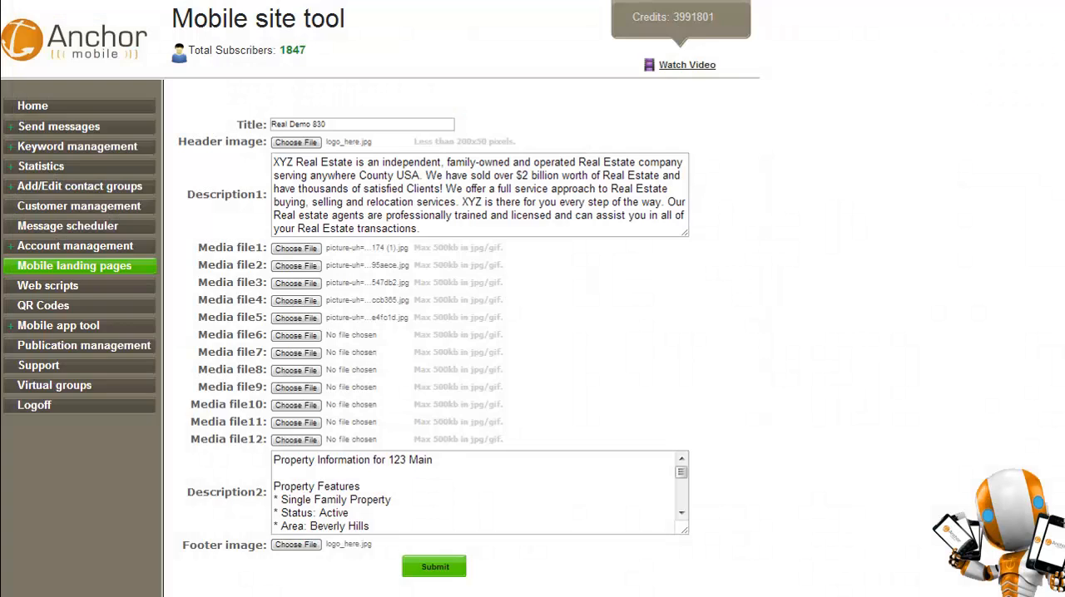
pyautogui.click(296, 544)
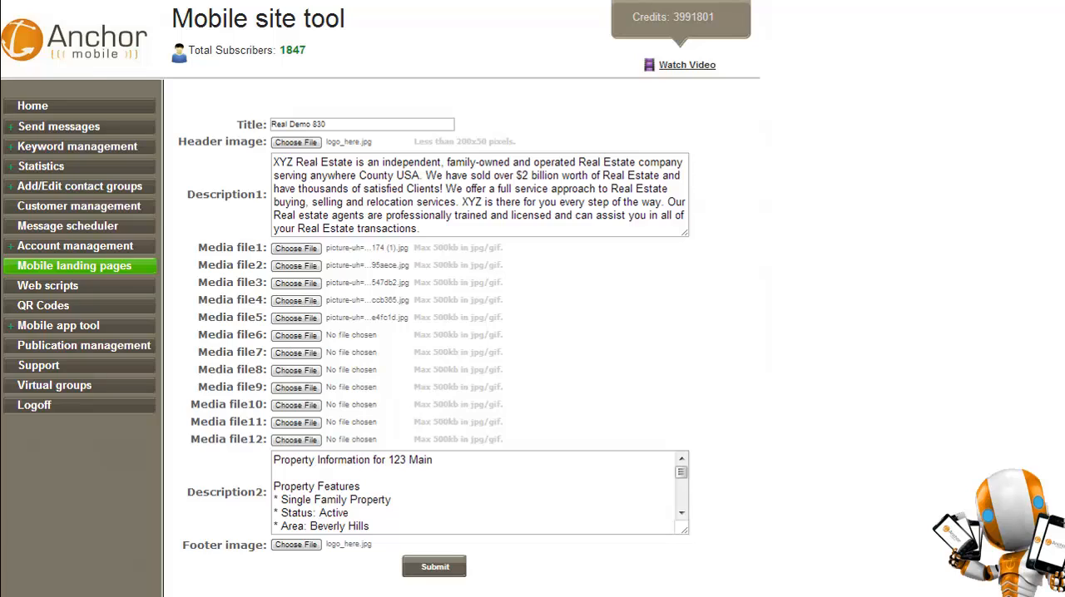
pyautogui.click(435, 566)
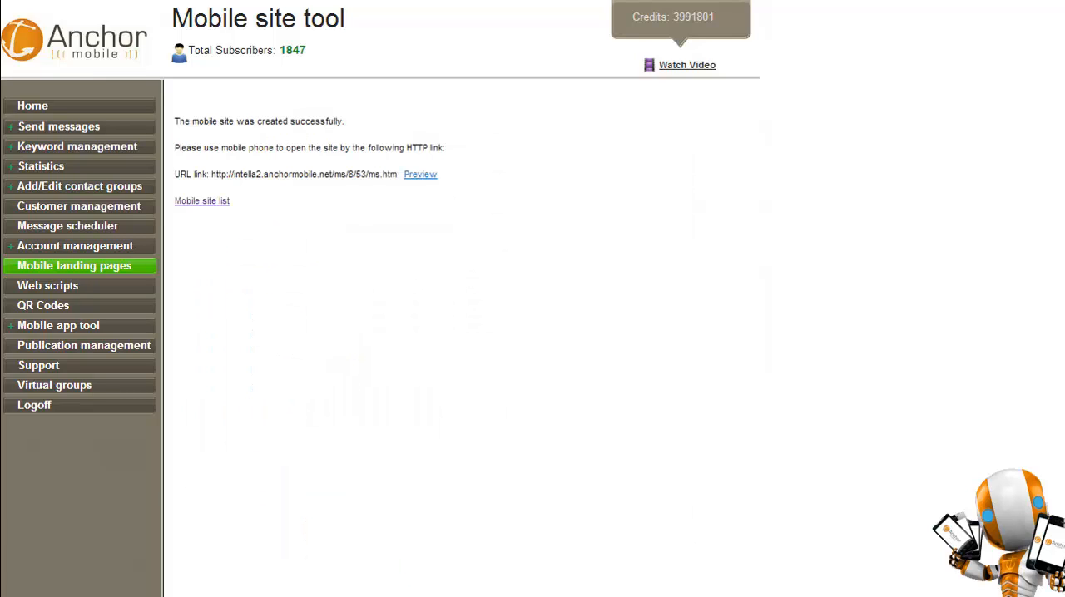
# Select the new site's URL link and look over the Real Demo 830 page in the site editor.
pyautogui.moveTo(397, 173); pyautogui.dragTo(210, 174)
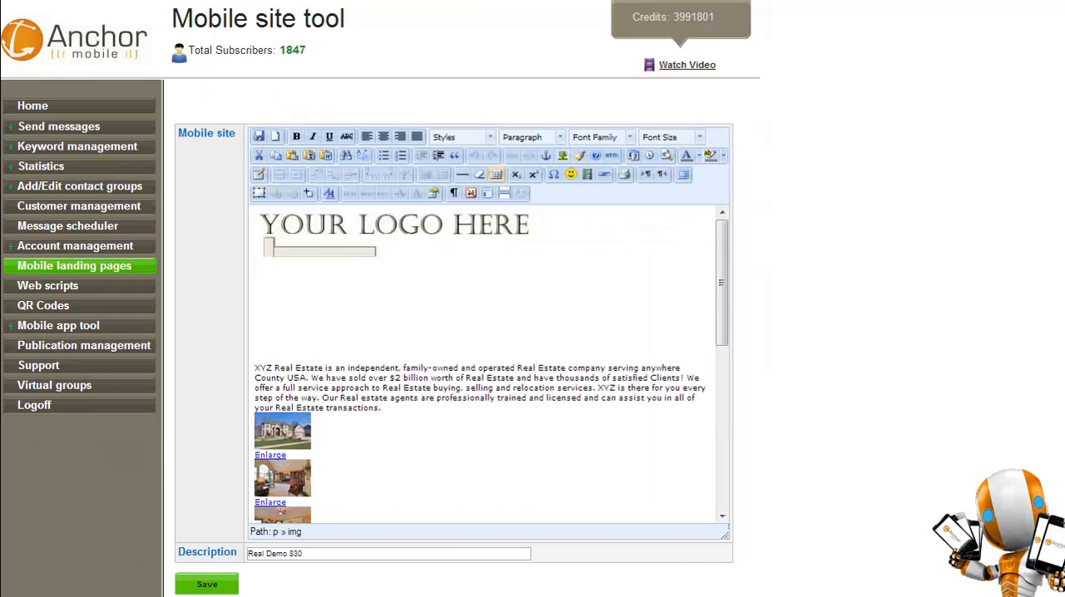
pyautogui.scroll(-1, 484, 363)
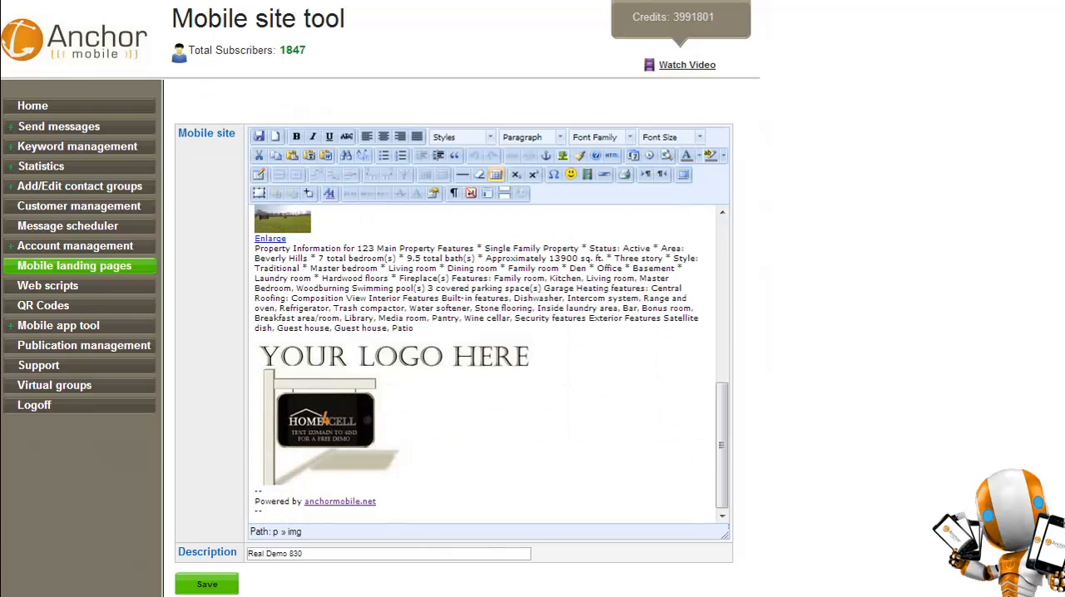
pyautogui.scroll(5, 484, 364)
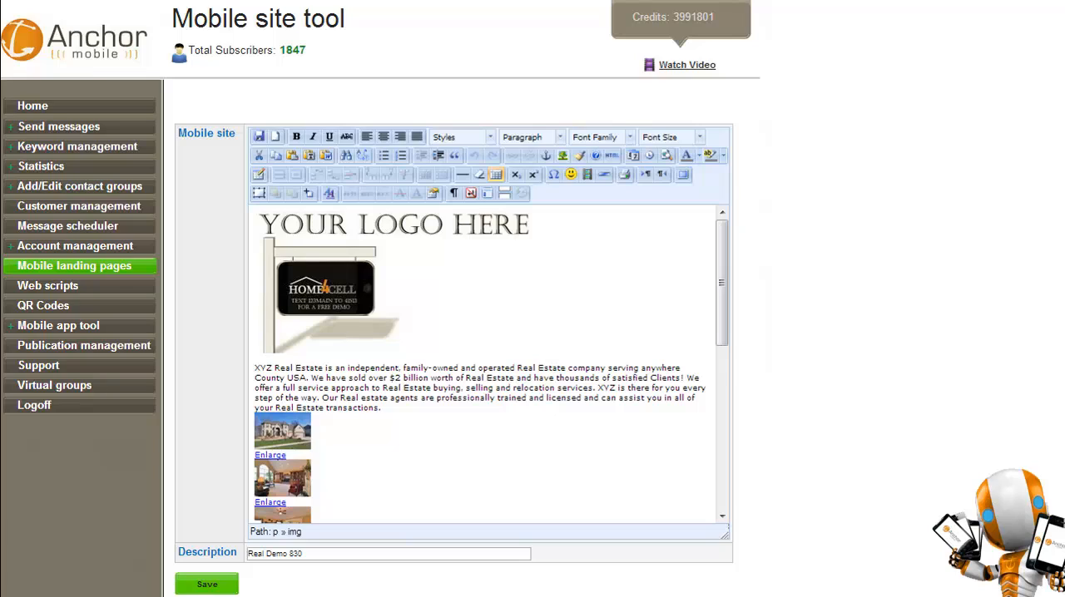
# Set the header logo's width to 95% in its image appearance settings.
pyautogui.click(394, 282)
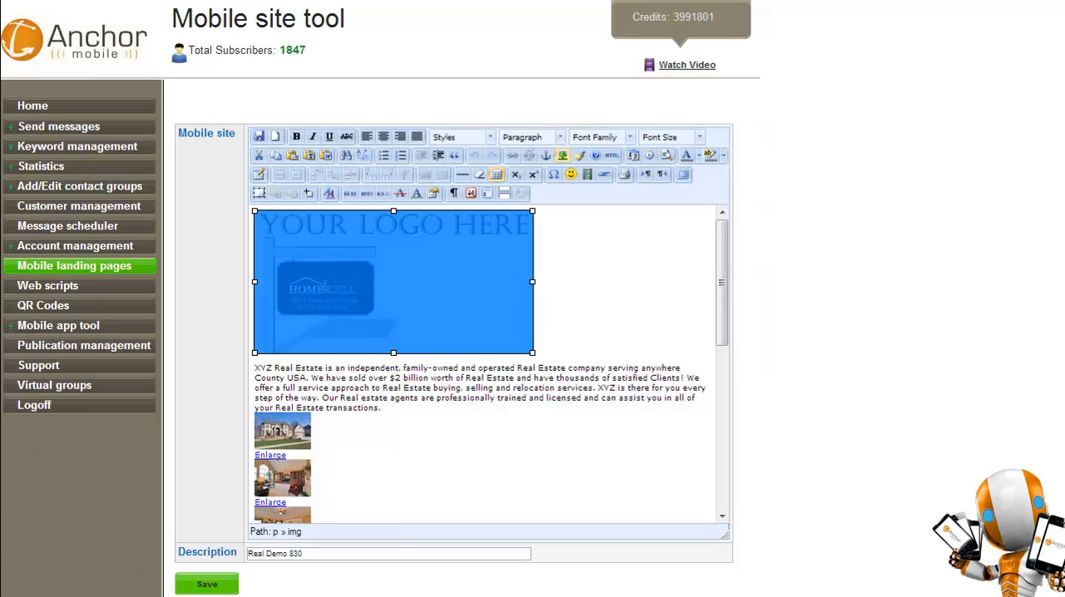
pyautogui.rightClick(381, 256)
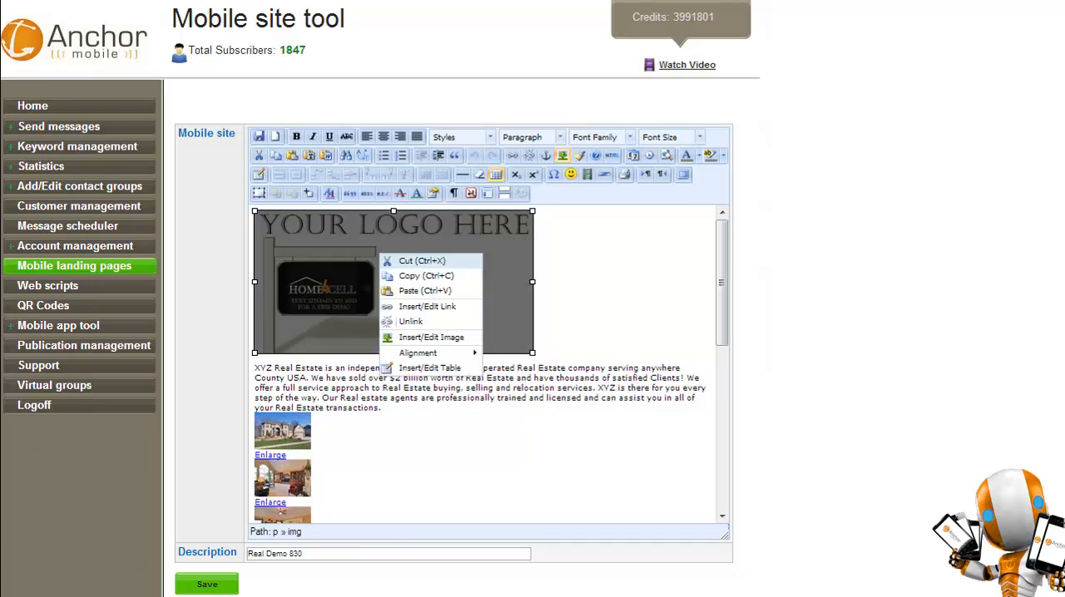
pyautogui.click(431, 338)
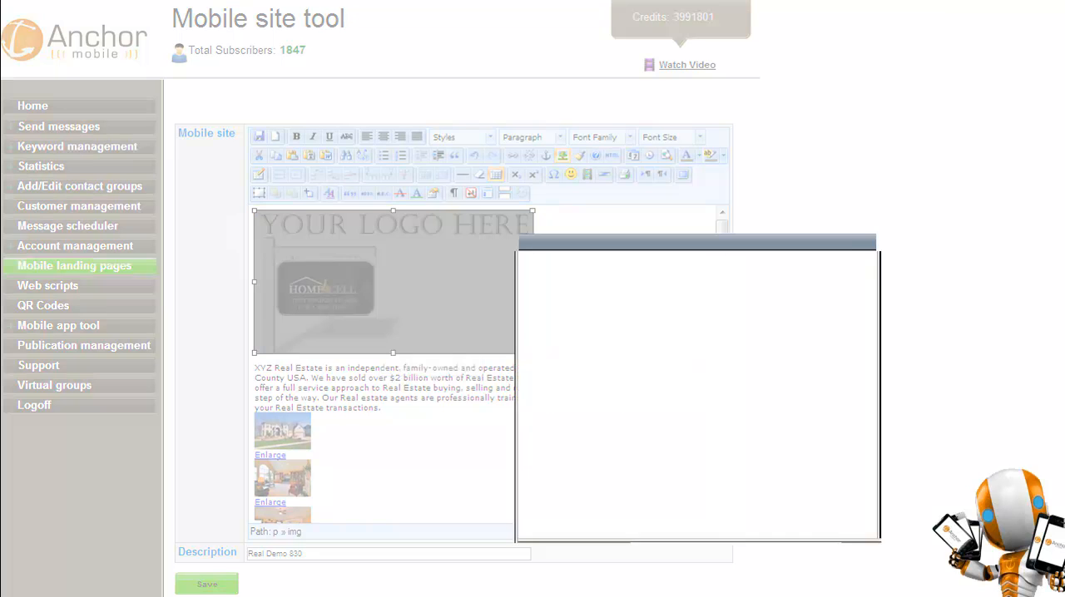
pyautogui.click(605, 264)
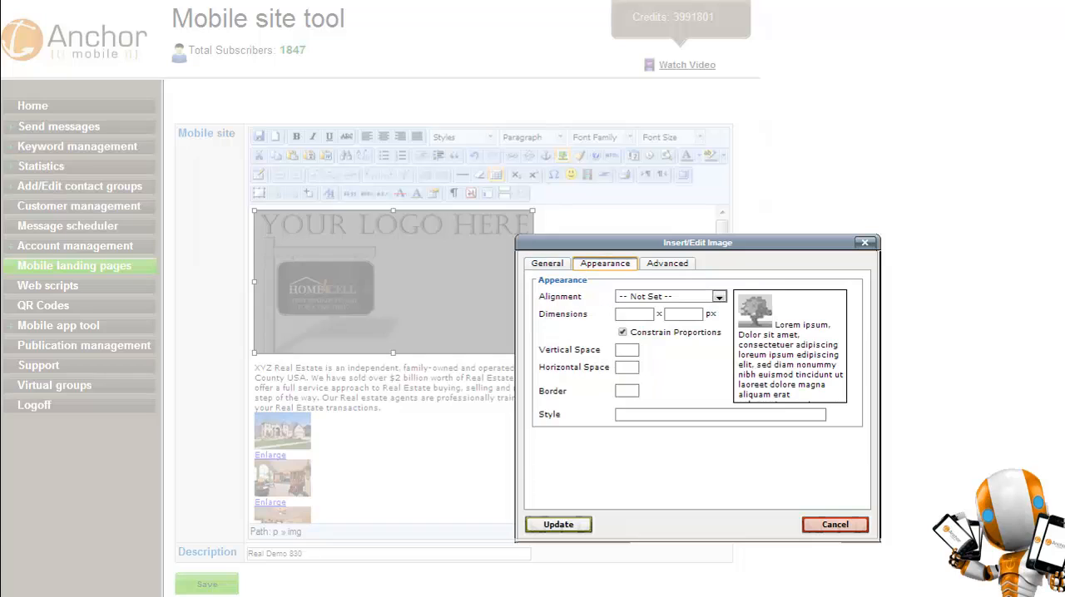
pyautogui.click(635, 314)
pyautogui.write('95%')
pyautogui.press('Tab')
pyautogui.press('Return')
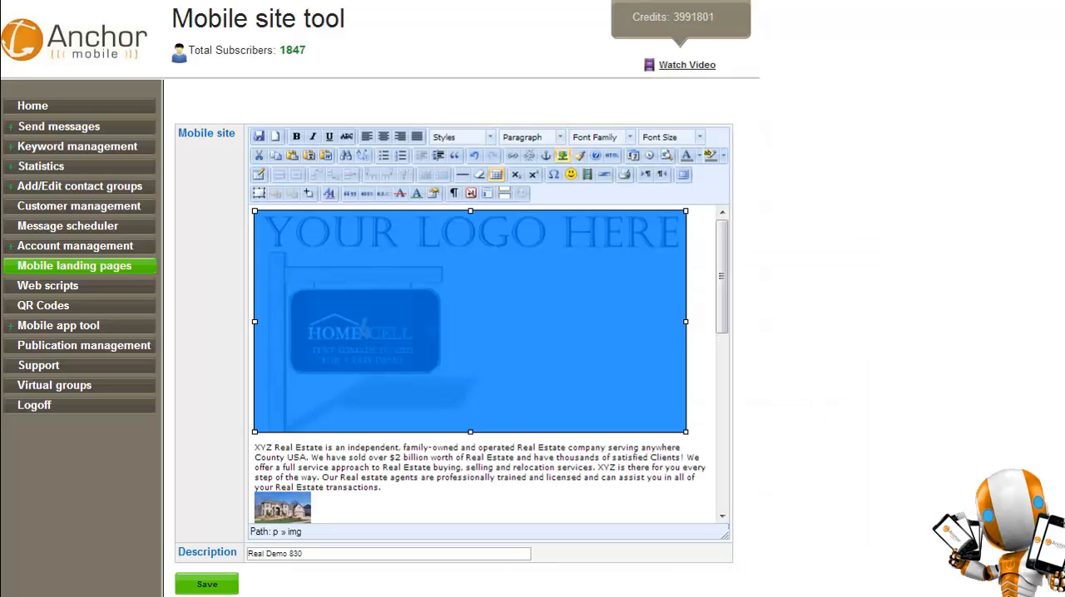
pyautogui.click(549, 467)
# Make the editing area slightly taller and set the footer logo's width to 95%.
pyautogui.moveTo(726, 536)
pyautogui.mouseDown()
pyautogui.moveTo(725, 345)
pyautogui.moveTo(739, 595)
pyautogui.moveTo(726, 552)
pyautogui.mouseUp()
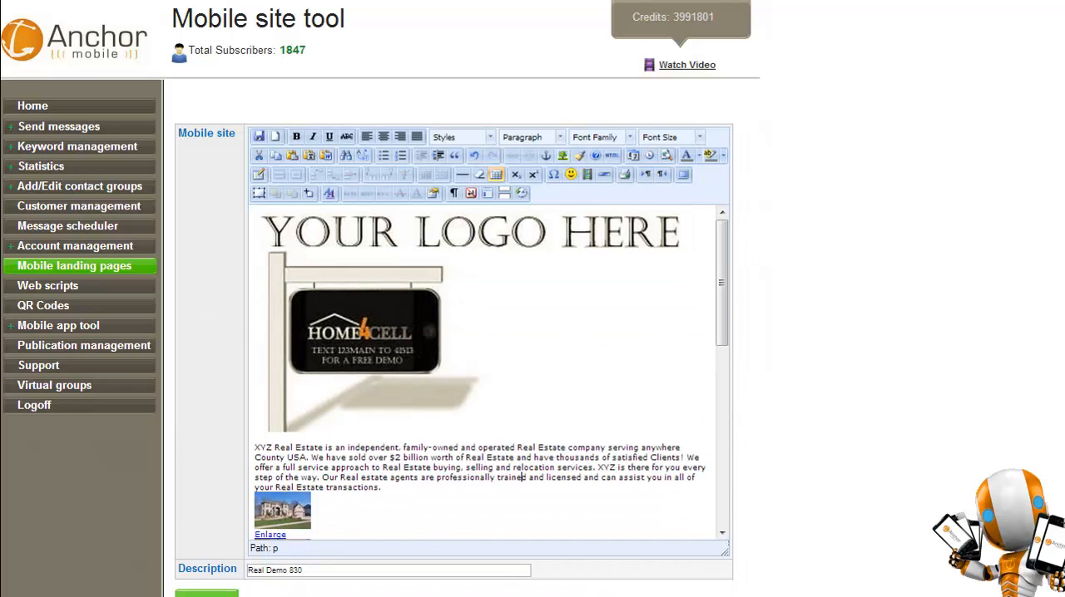
pyautogui.scroll(-5, 523, 478)
pyautogui.scroll(-3, 482, 374)
pyautogui.click(382, 410)
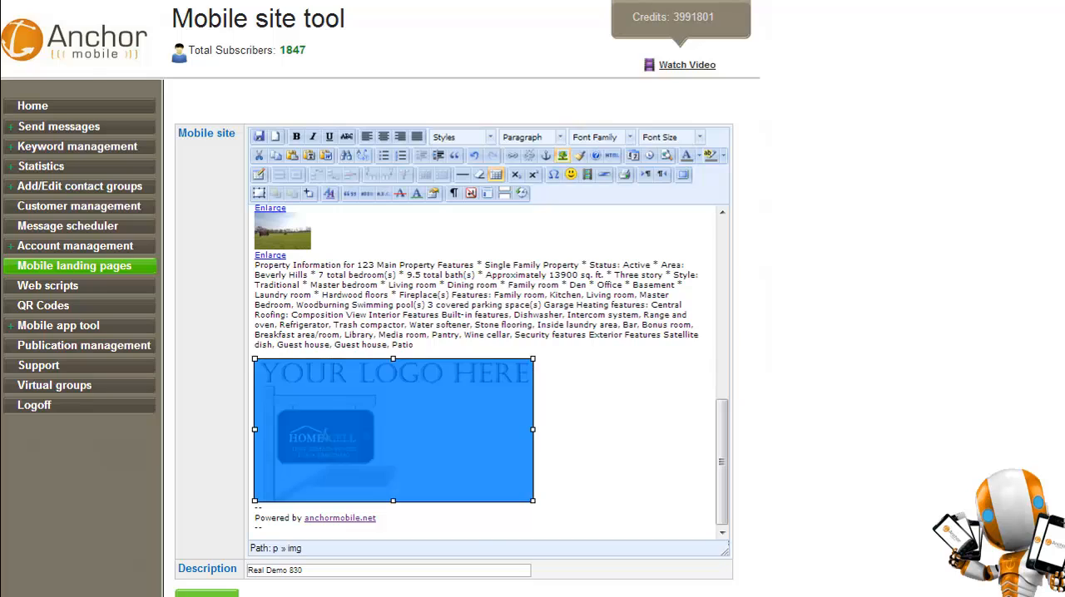
pyautogui.rightClick(382, 410)
pyautogui.click(433, 495)
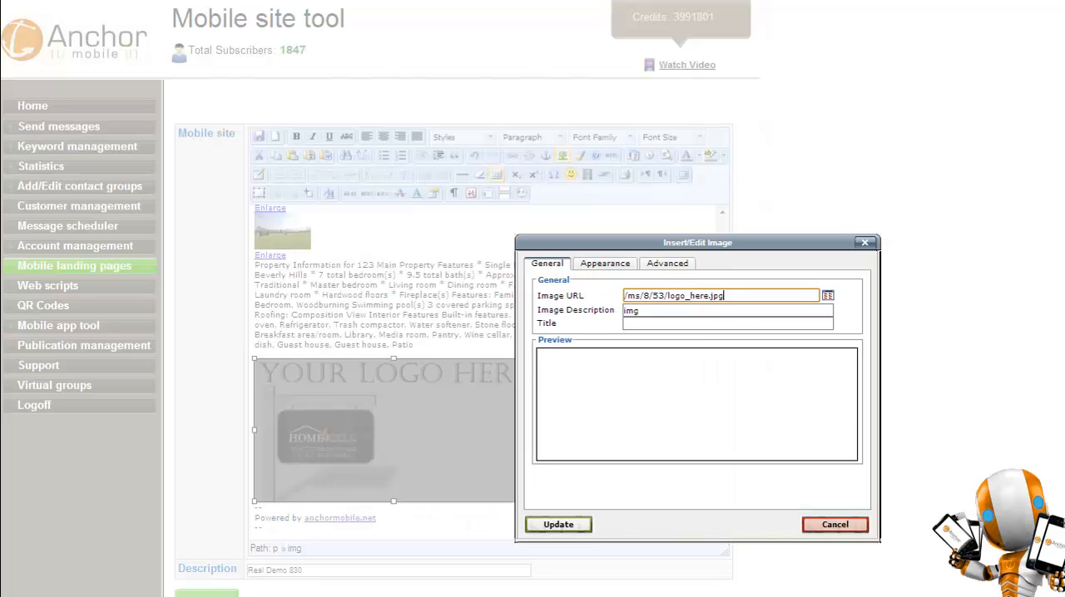
pyautogui.click(604, 264)
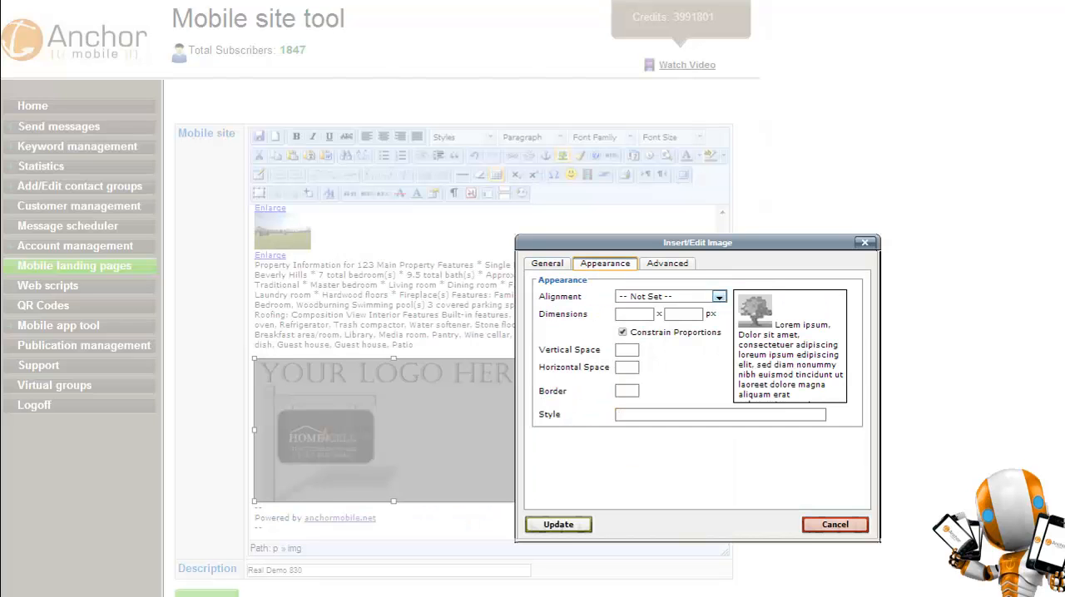
pyautogui.click(634, 314)
pyautogui.write('95%')
pyautogui.press('Return')
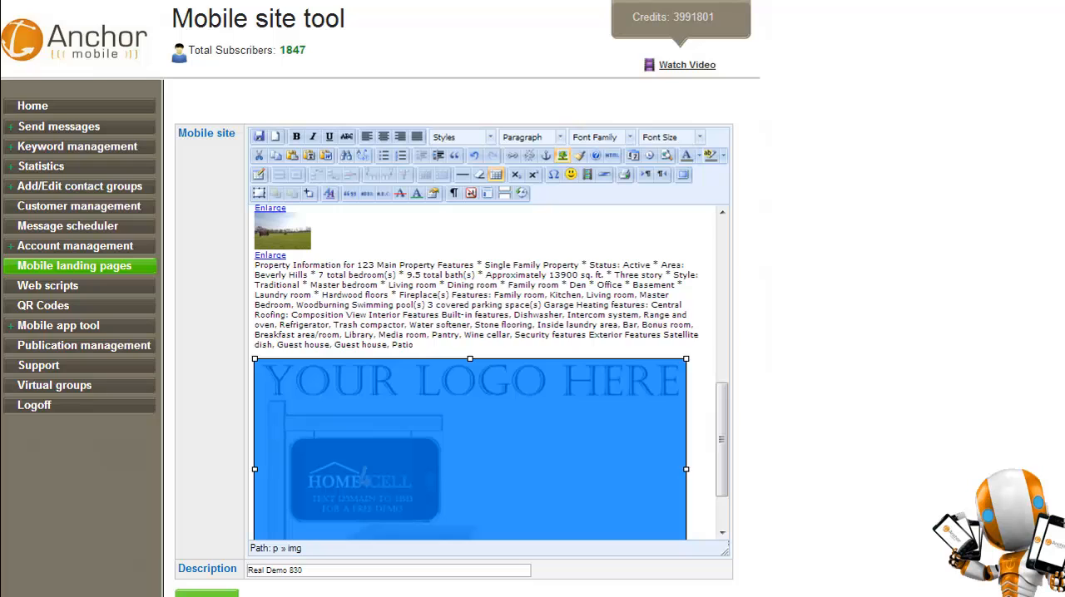
# Insert an empty line between the property information text and the footer logo.
pyautogui.scroll(4, 483, 372)
pyautogui.scroll(-8, 482, 373)
pyautogui.click(414, 345)
pyautogui.press('Return')
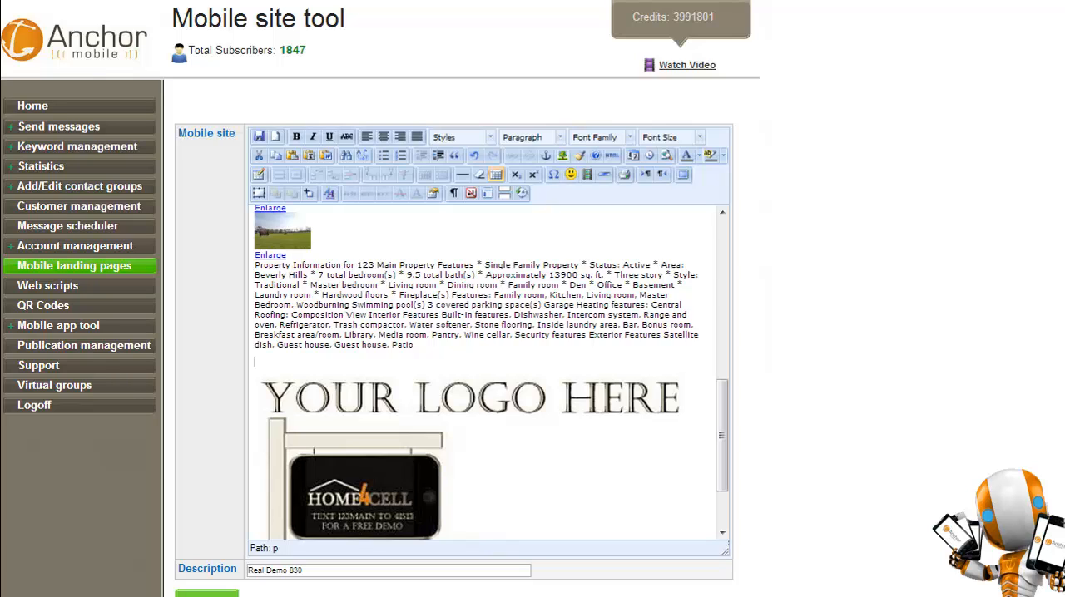
# Enter the placeholder text "video here" above the footer logo and find it in the page's HTML source.
pyautogui.write('video here')
pyautogui.click(611, 155)
pyautogui.scroll(-3, 691, 387)
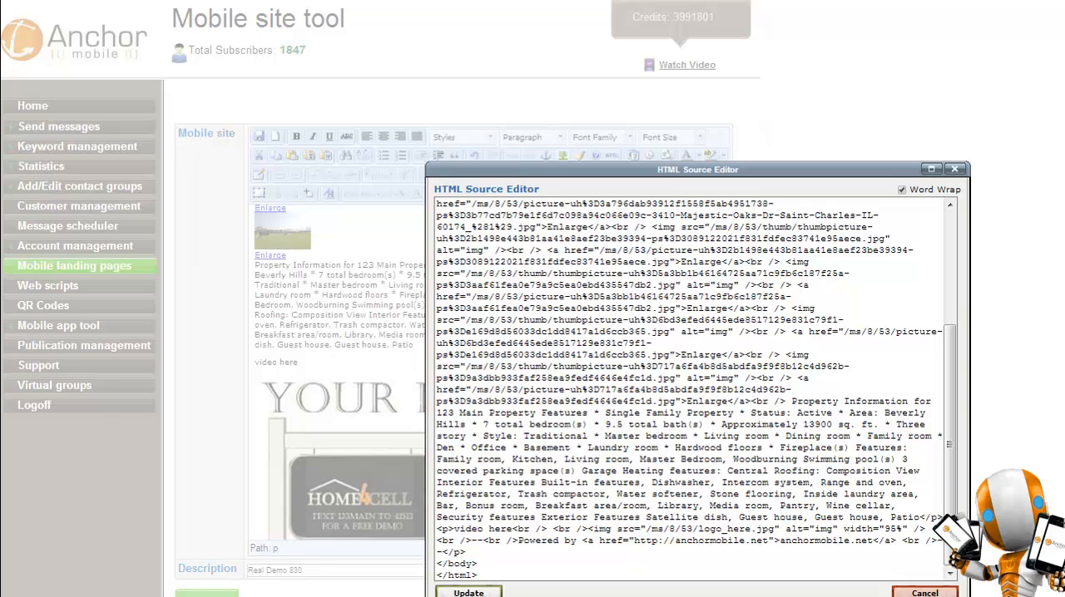
# Replace "video here" in the HTML source with the copied YouTube iframe embed code, then update and save the page.
pyautogui.moveTo(455, 530); pyautogui.dragTo(513, 529)
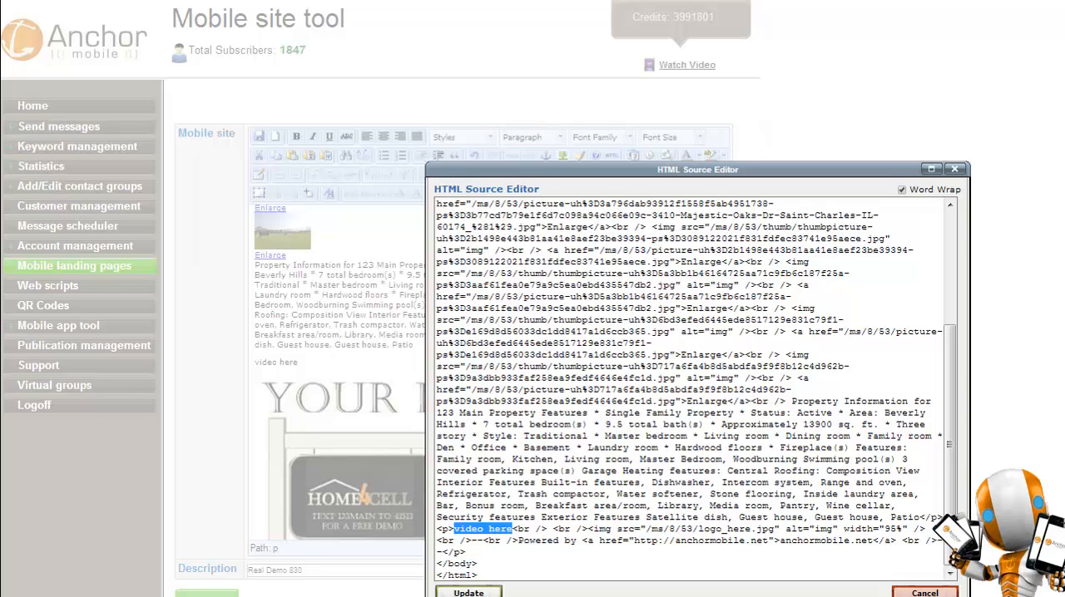
pyautogui.write('<iframe width="235" height="132" src="//www.youtube.com/embed/FVfryjShtOw?rel=0" frameborder="0" allowfullscreen></iframe>')
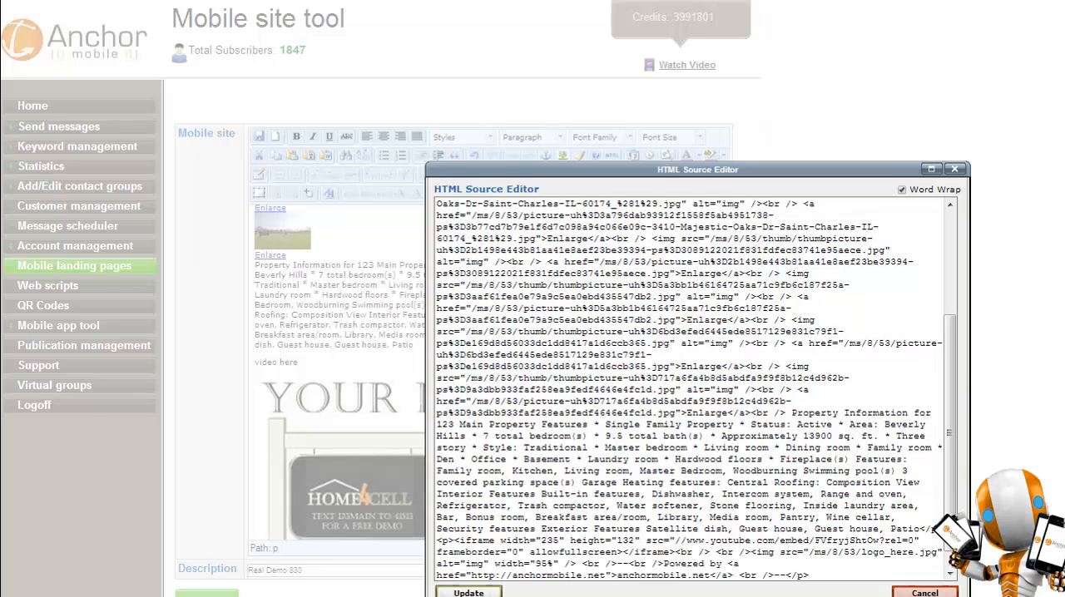
pyautogui.click(469, 593)
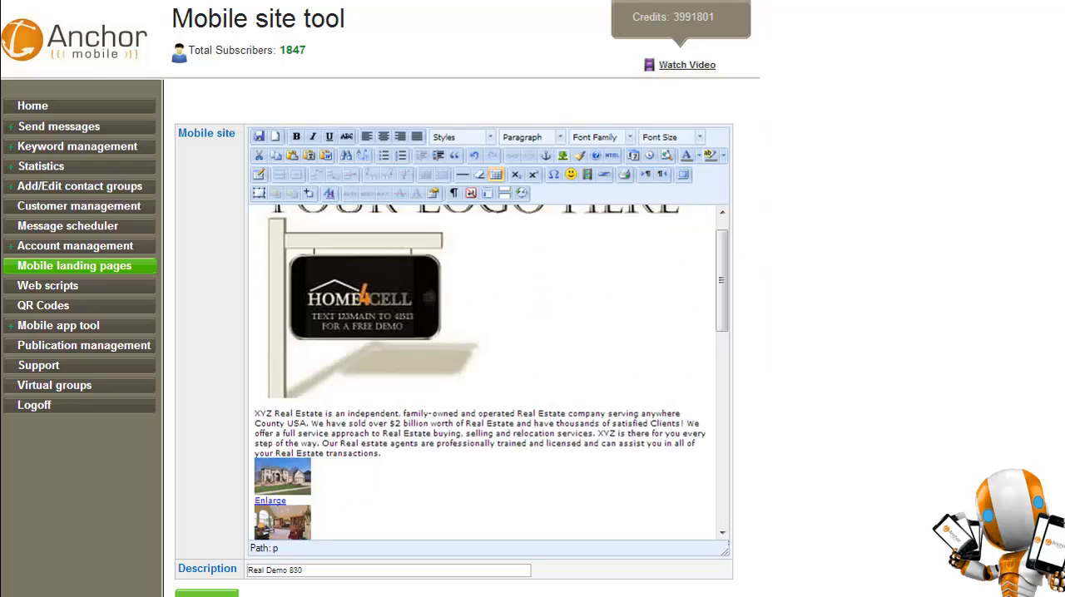
pyautogui.scroll(-7, 483, 371)
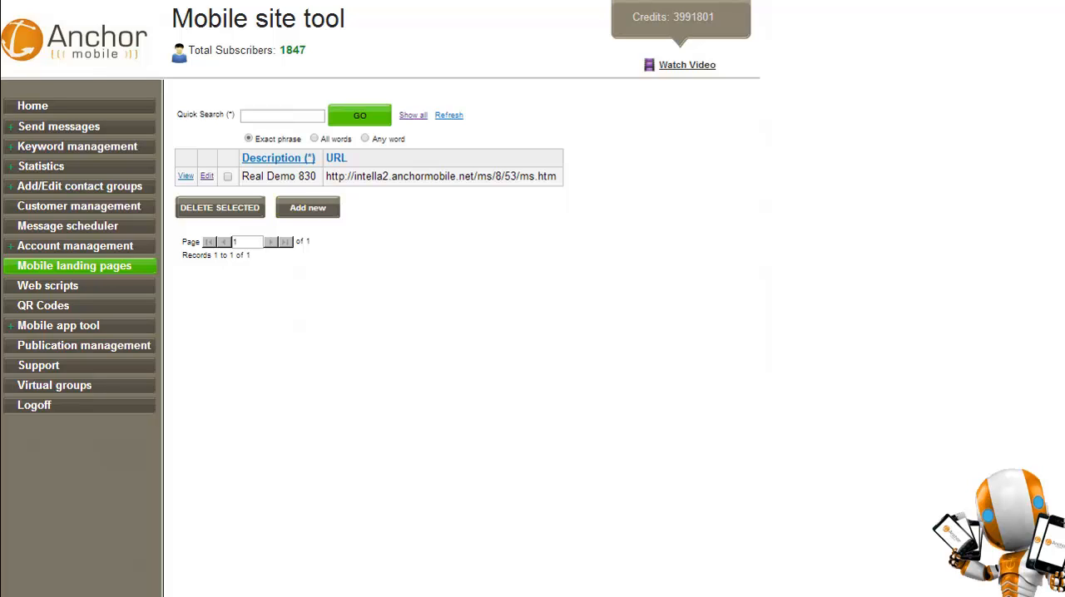
# View the Real Demo 830 site and check the embedded video near the end of its phone preview.
pyautogui.click(185, 176)
pyautogui.scroll(-2, 343, 332)
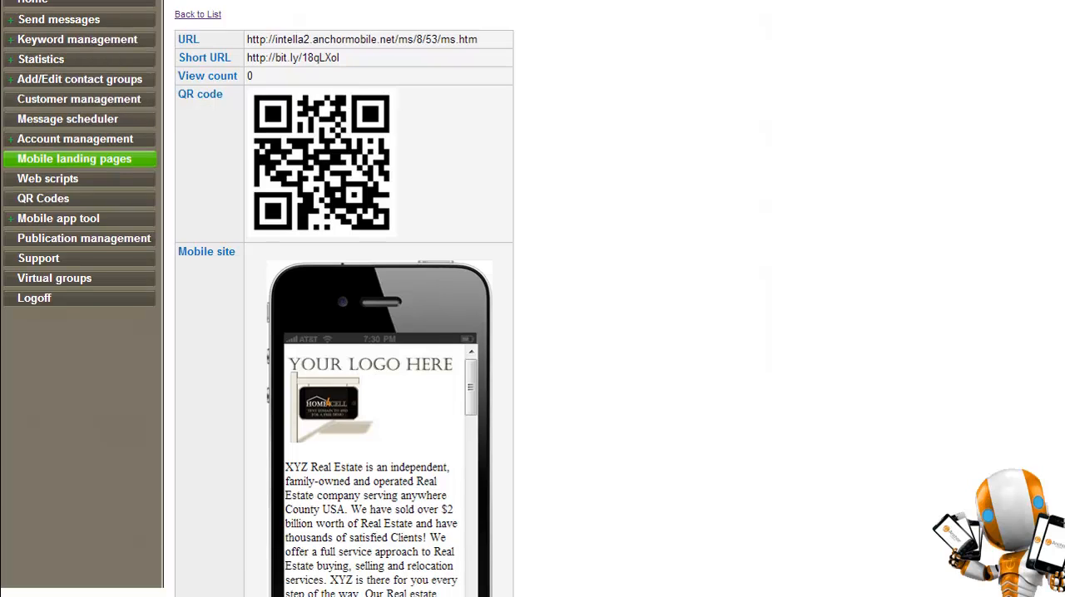
pyautogui.moveTo(471, 388); pyautogui.dragTo(471, 581)
pyautogui.scroll(1, 533, 333)
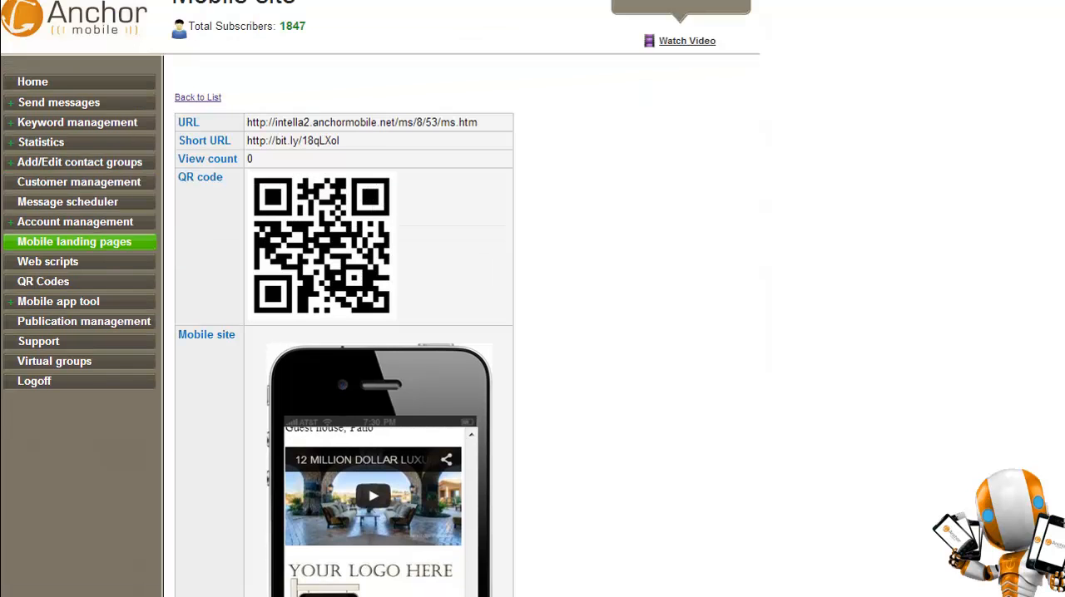
pyautogui.scroll(1, 532, 332)
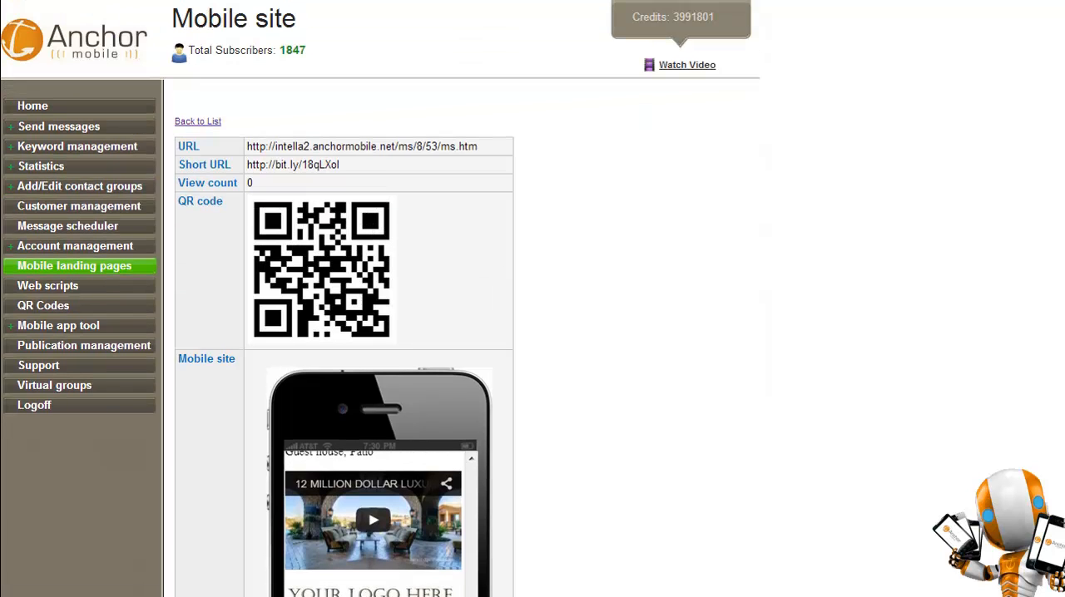
# Examine the site's URL, short URL and view count, and look at the save and copy options for its QR code image.
pyautogui.moveTo(253, 147); pyautogui.dragTo(246, 183)
pyautogui.click(395, 148)
pyautogui.rightClick(301, 227)
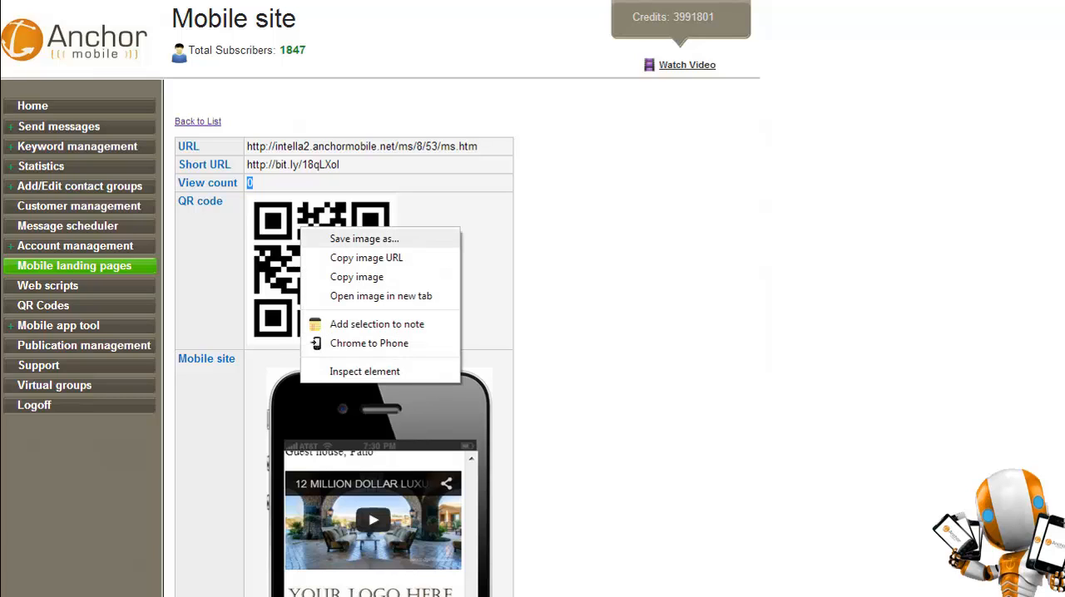
pyautogui.click(532, 241)
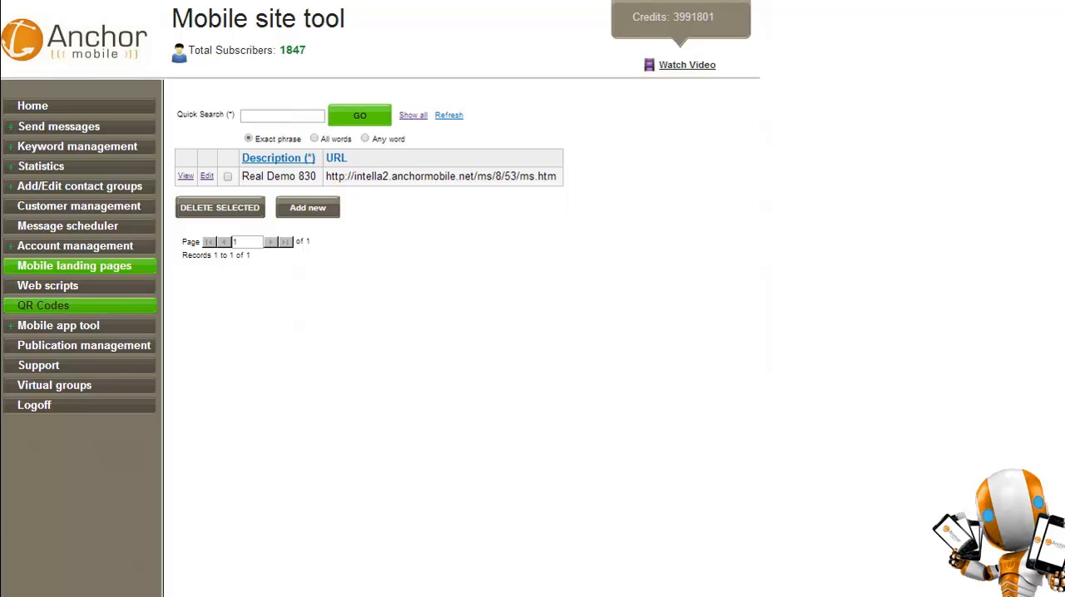
# Start a new QR code and look at its fields for the Http URL and Text content types.
pyautogui.click(43, 305)
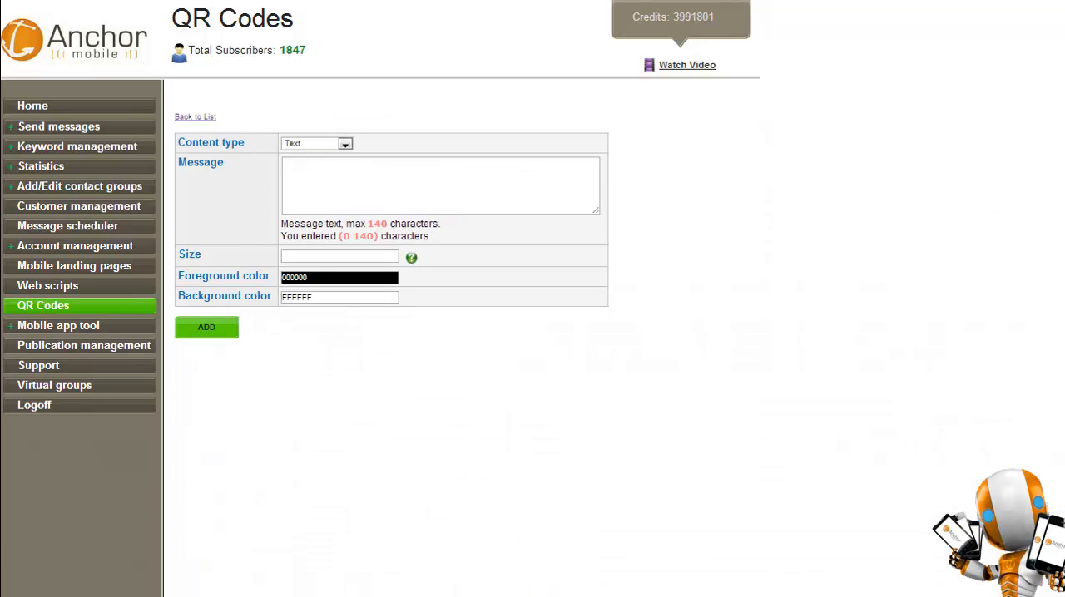
pyautogui.click(345, 144)
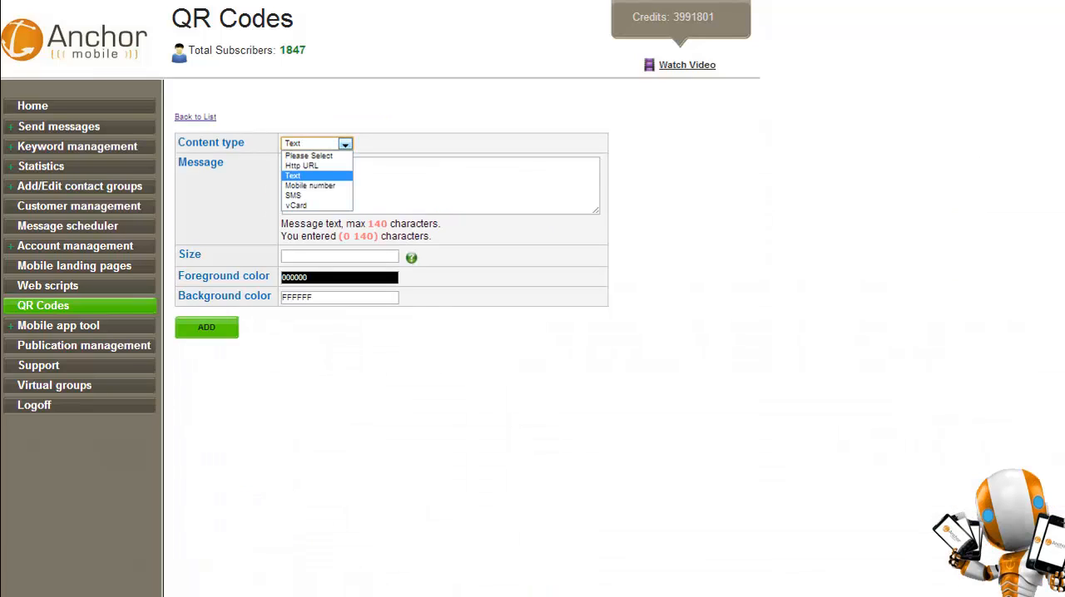
pyautogui.click(301, 165)
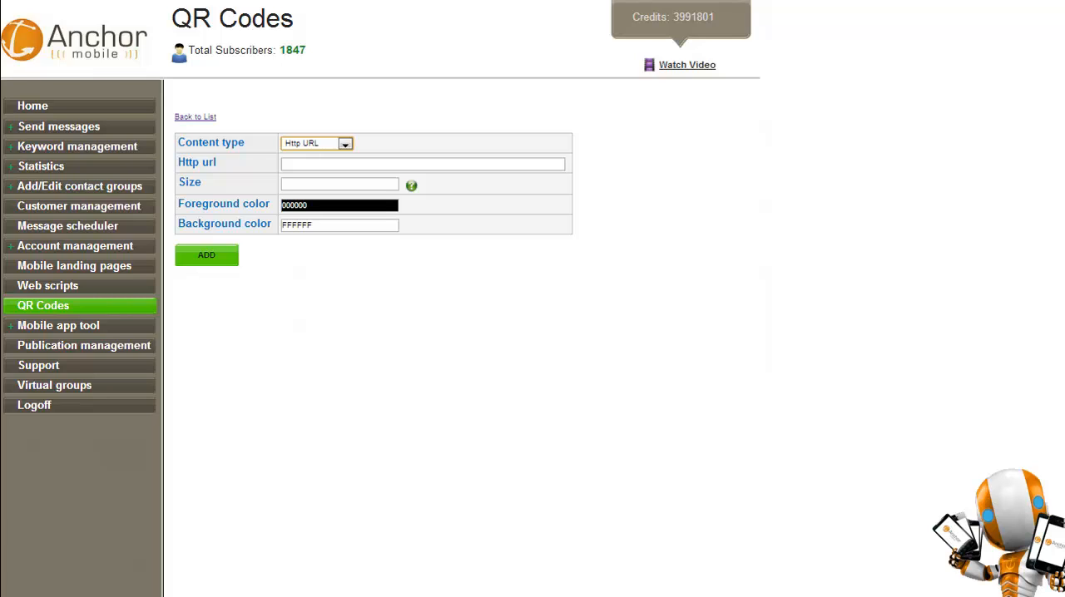
pyautogui.click(345, 144)
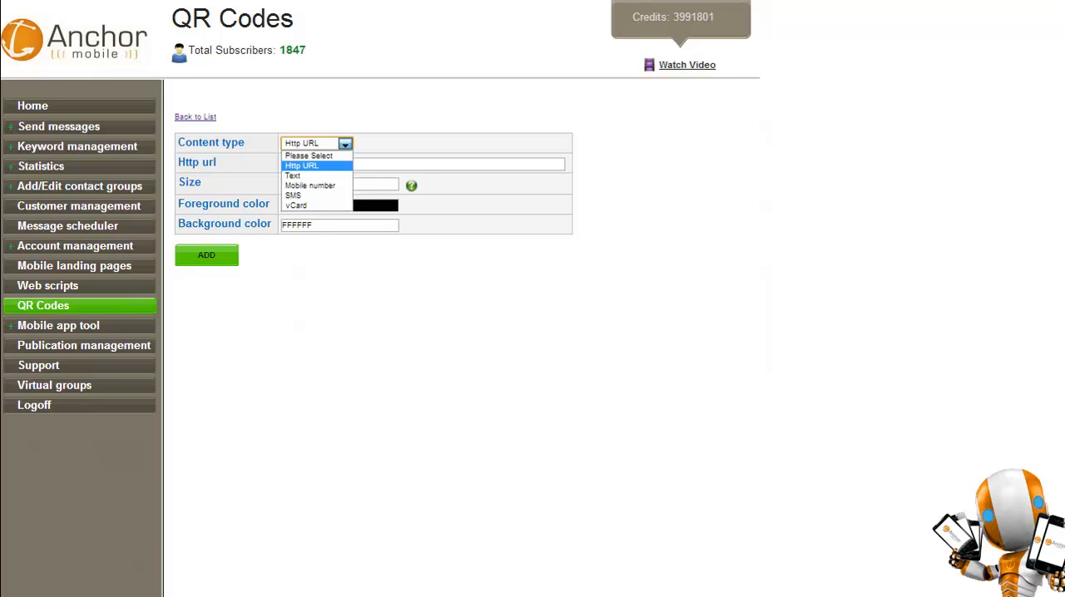
pyautogui.click(293, 176)
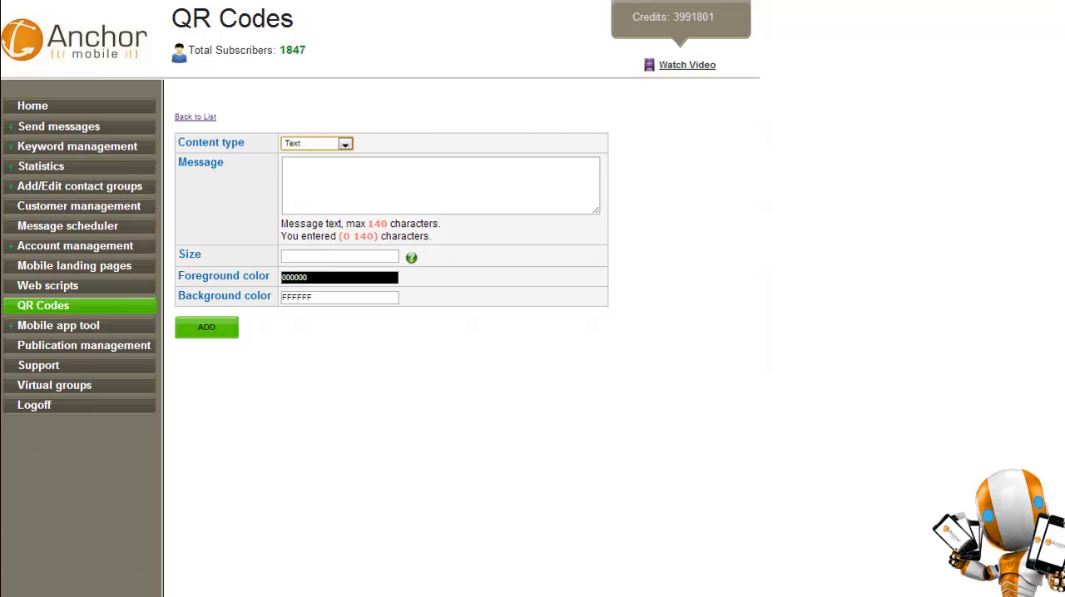
# Set the QR code's content type to Mobile number and enter a phone number.
pyautogui.click(345, 144)
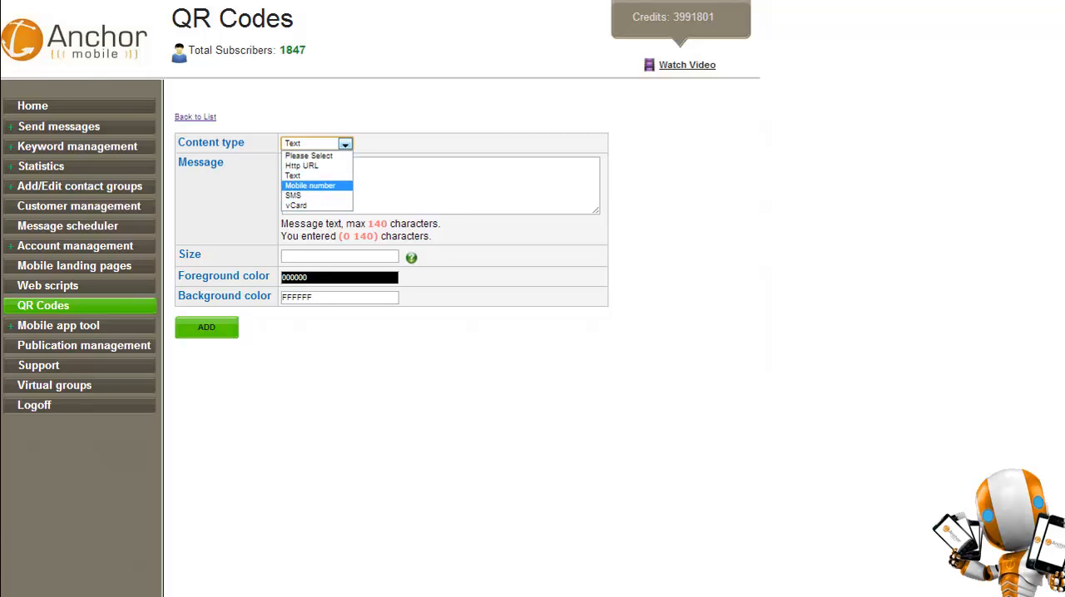
pyautogui.click(309, 185)
pyautogui.click(337, 164)
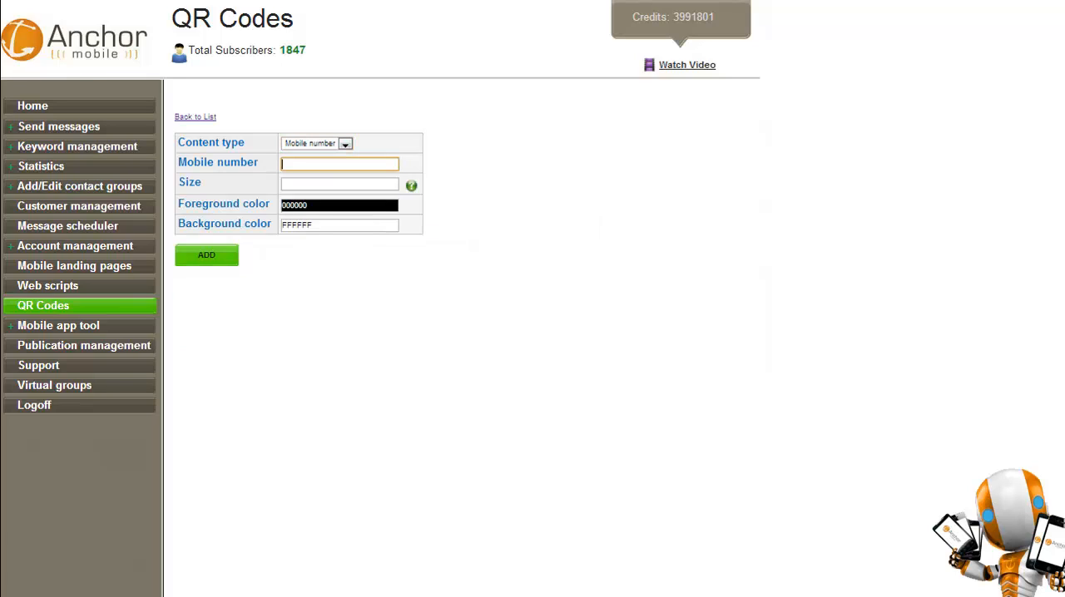
pyautogui.click(339, 184)
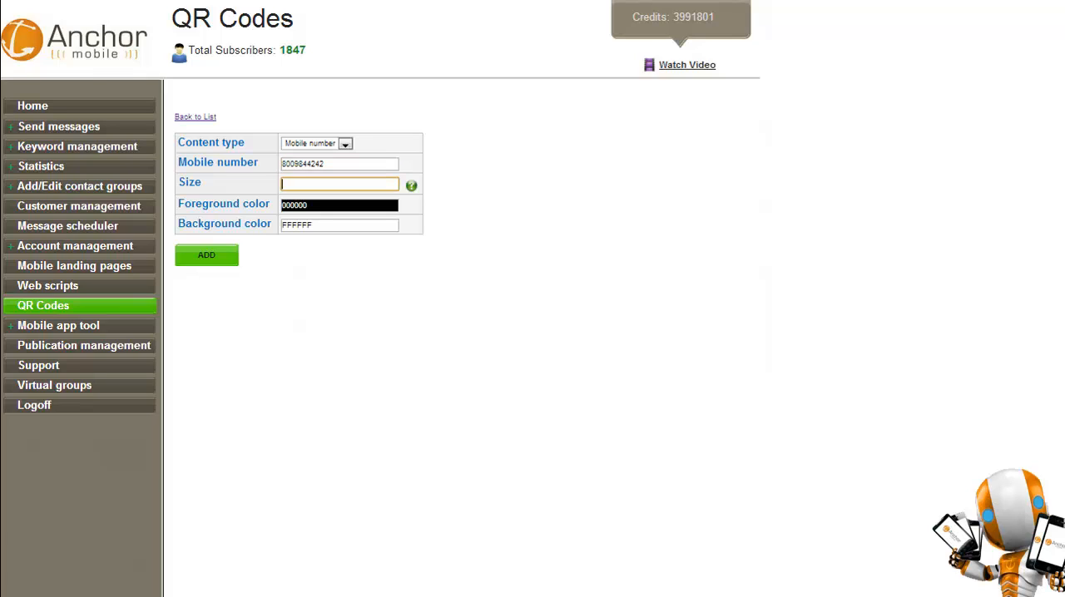
# Set the content type to SMS, enter the short code as mobile number and demo8301 as message, and consult the size help.
pyautogui.click(346, 144)
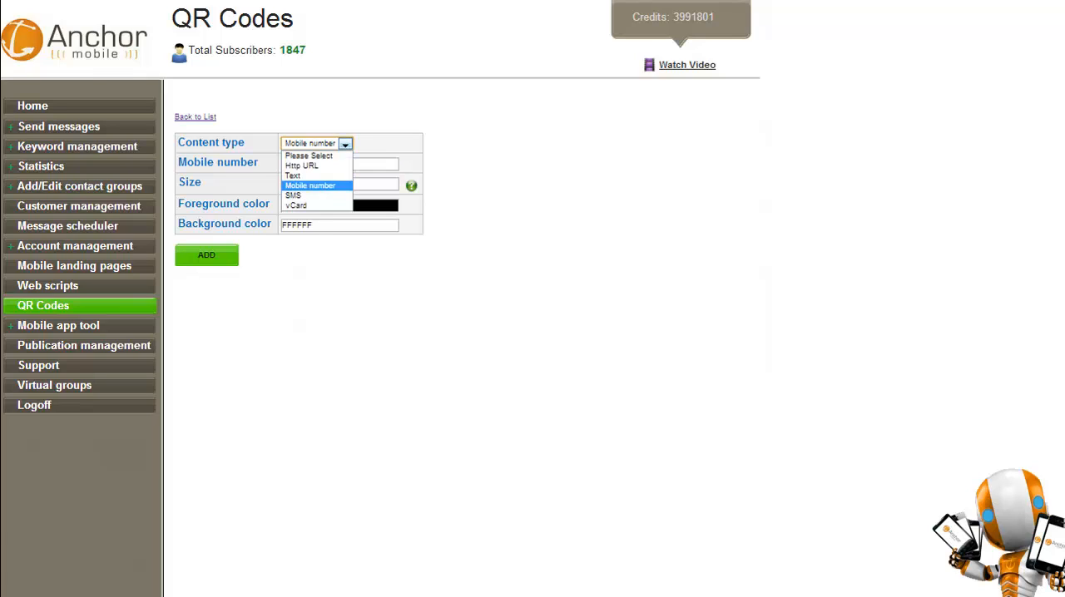
pyautogui.click(316, 196)
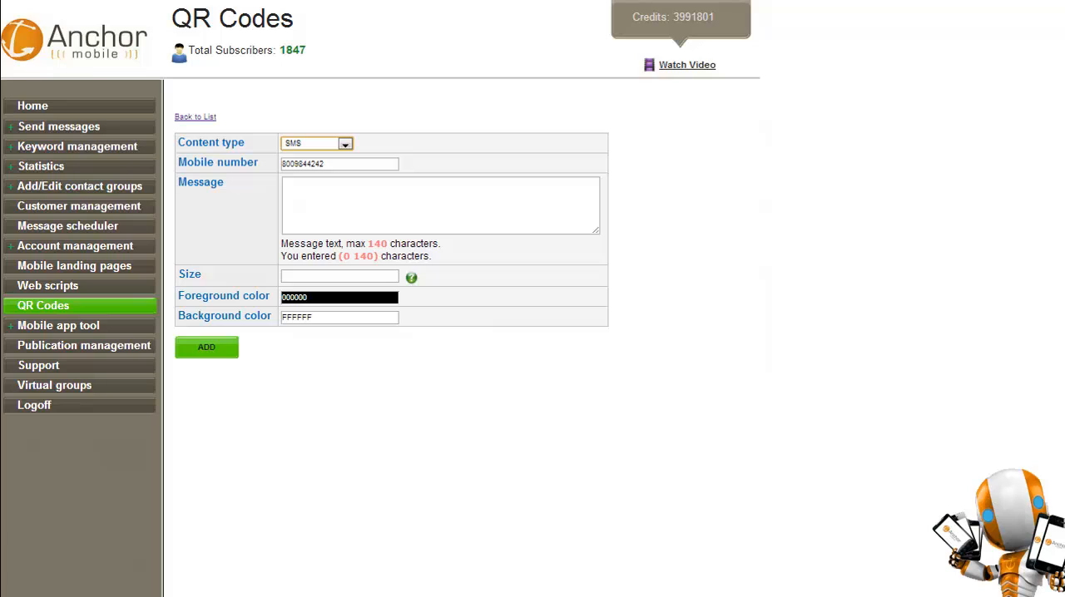
pyautogui.press('Tab')
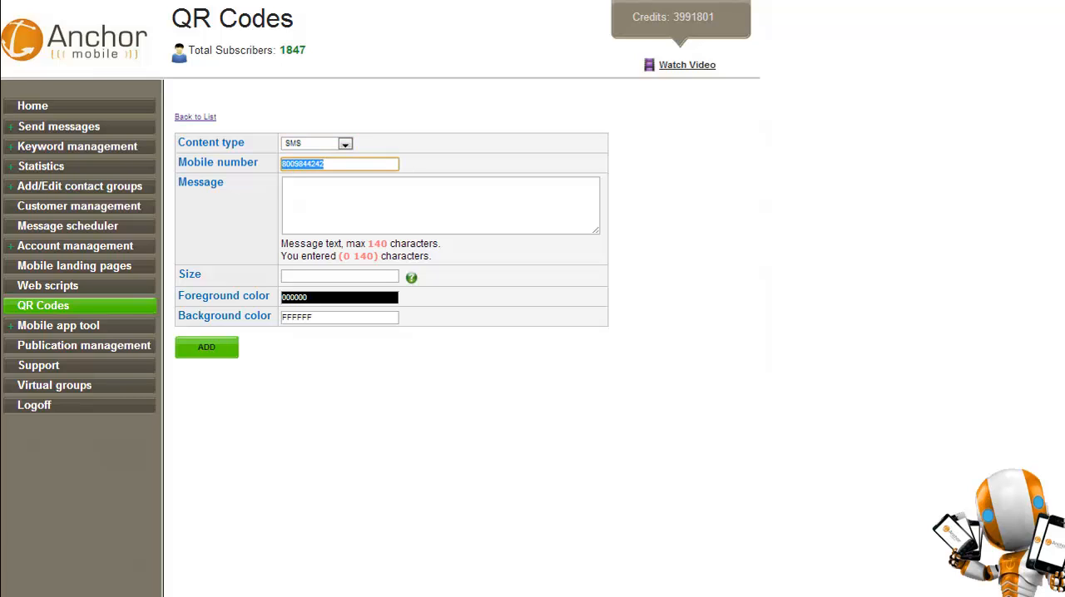
pyautogui.write('59769')
pyautogui.press('Tab')
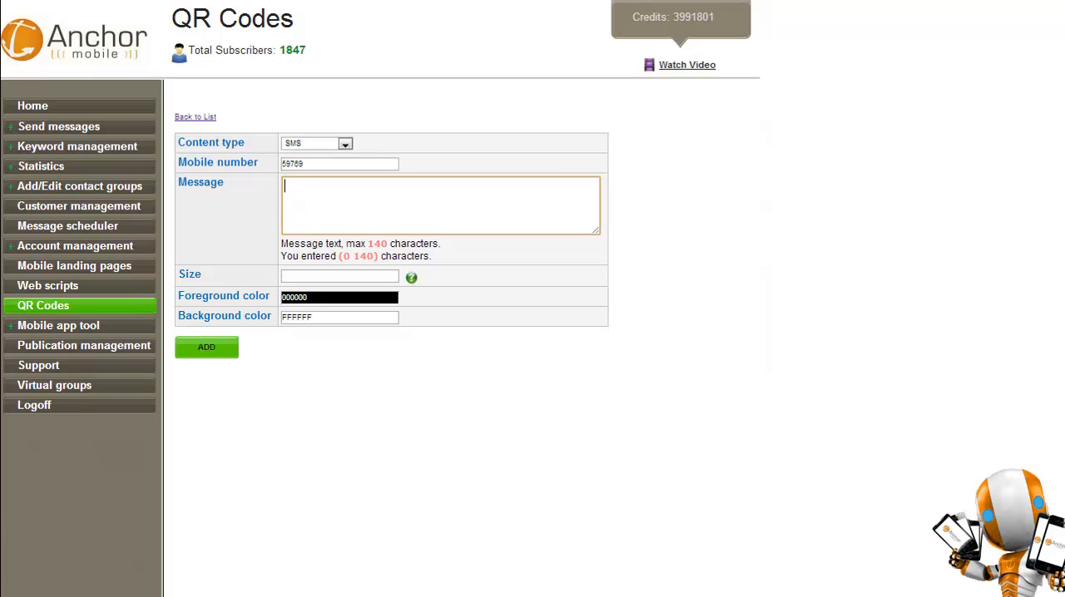
pyautogui.write('demo8301')
pyautogui.click(340, 276)
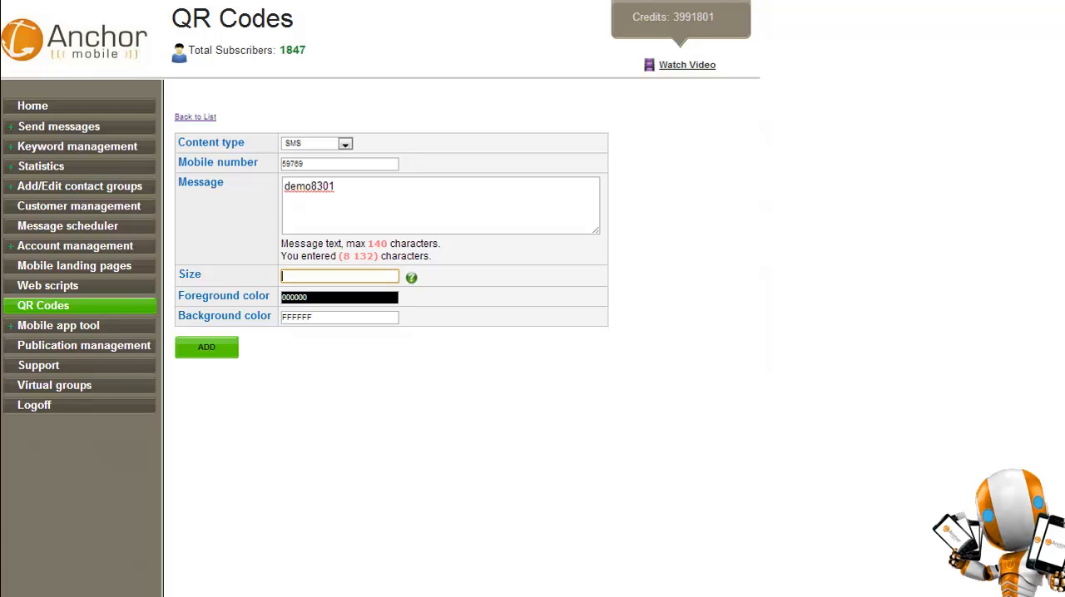
pyautogui.click(411, 277)
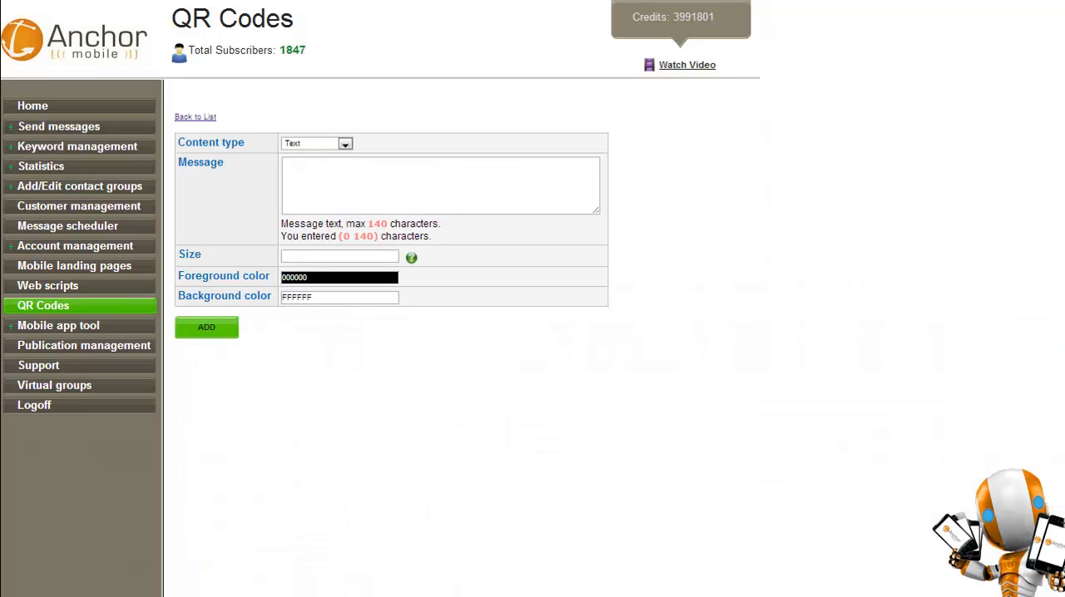
# Set the new QR code's content type to vCard.
pyautogui.click(345, 144)
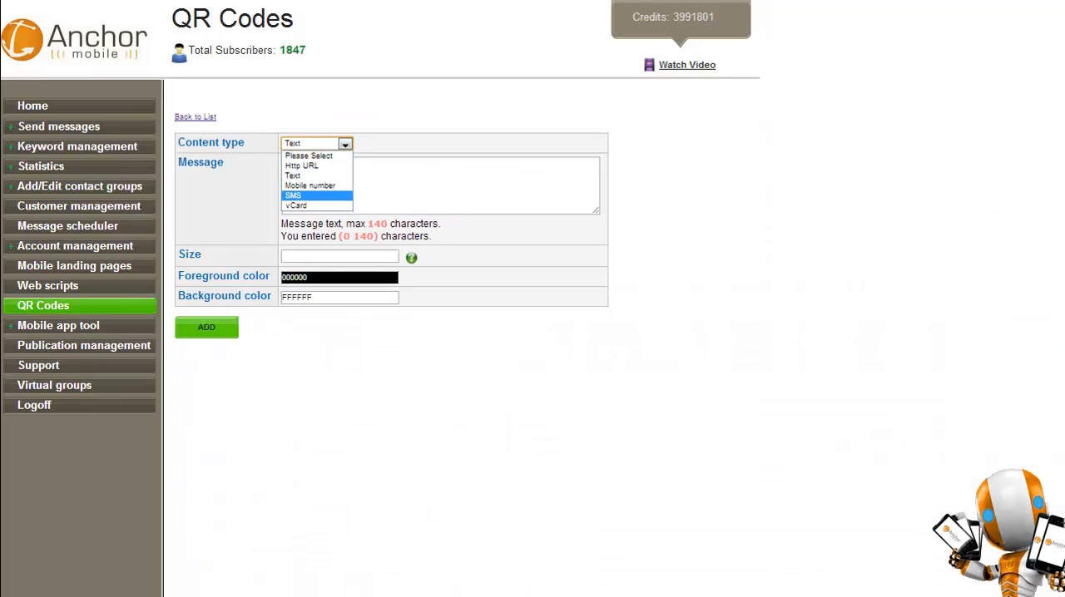
pyautogui.click(297, 206)
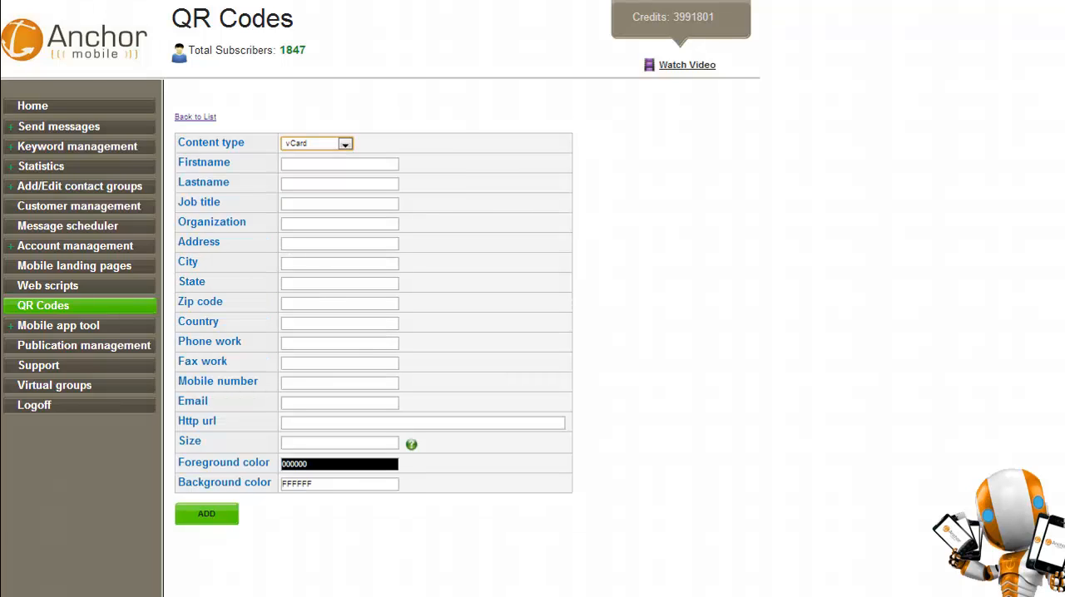
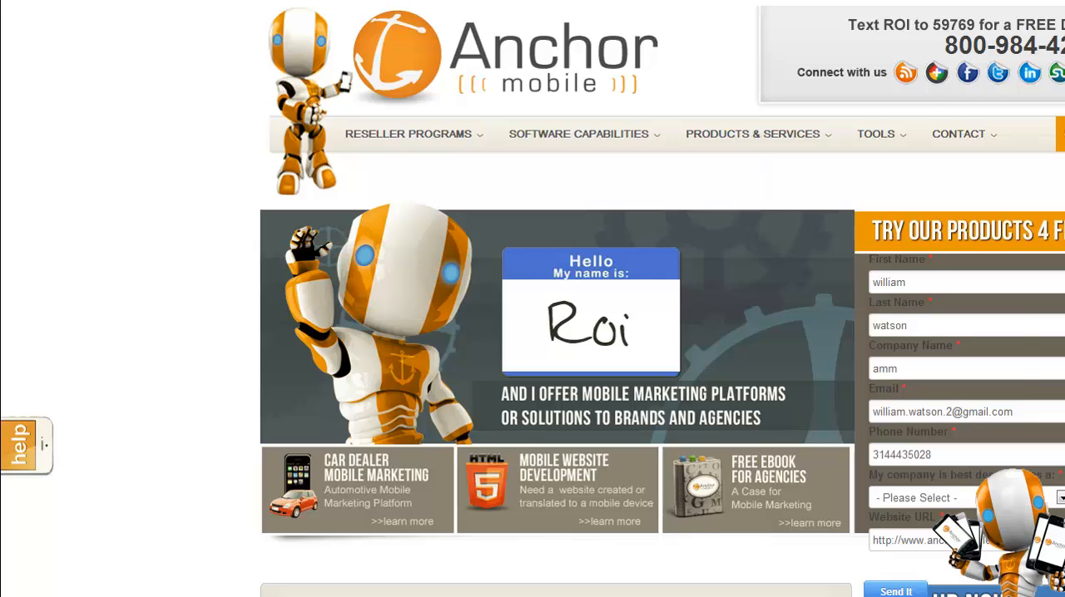
# Examine the free demo sign-up forms on the Anchor Mobile home page and activate the US mobile number field.
pyautogui.scroll(-15, 555, 332)
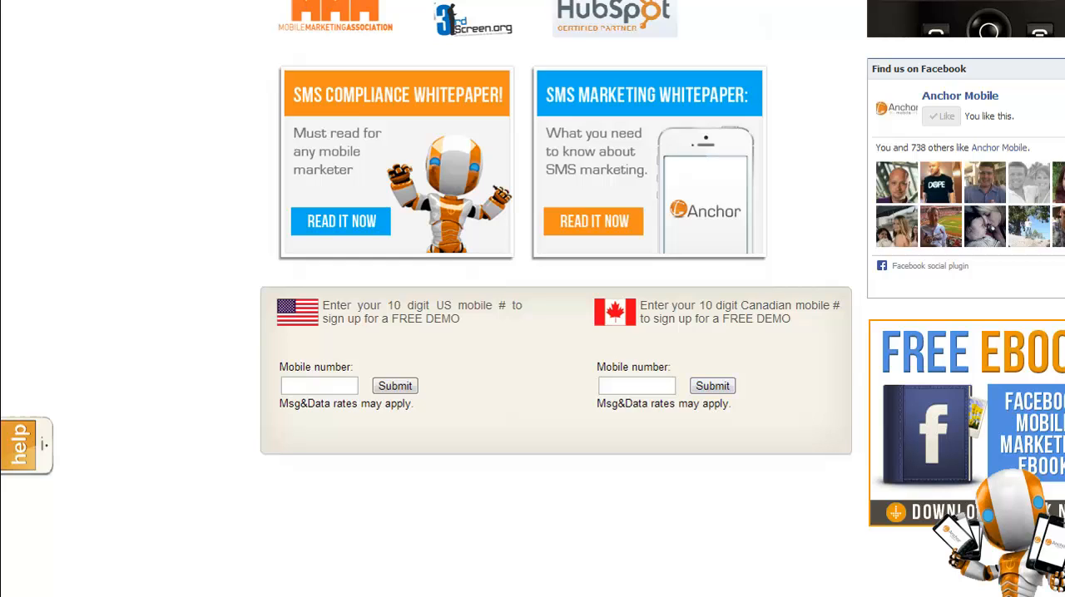
pyautogui.click(319, 386)
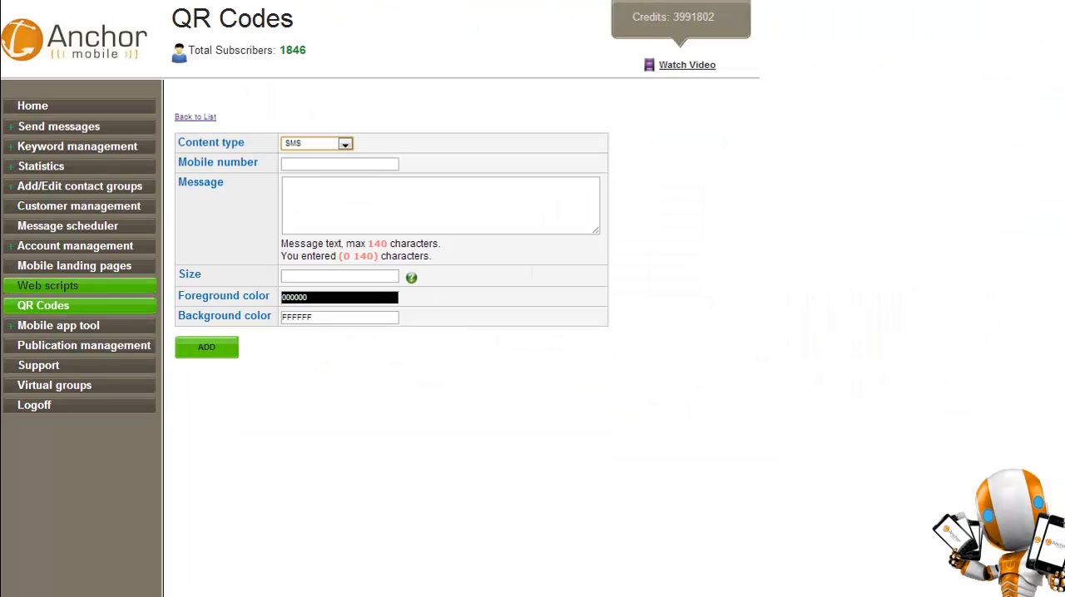
# Start a new web script named demo830 and set its frame height to 150.
pyautogui.click(66, 286)
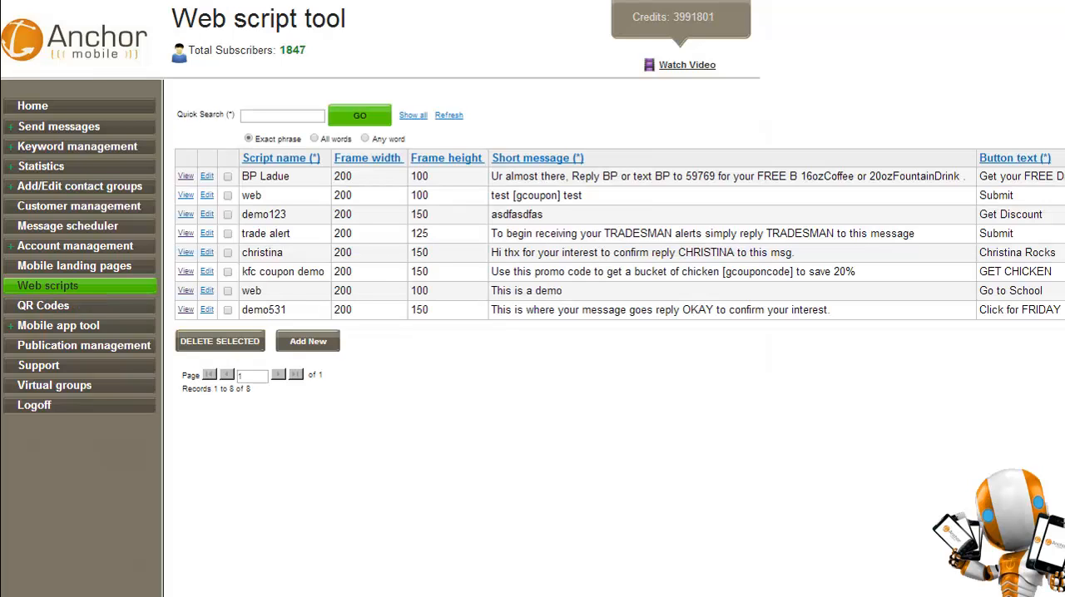
pyautogui.click(308, 341)
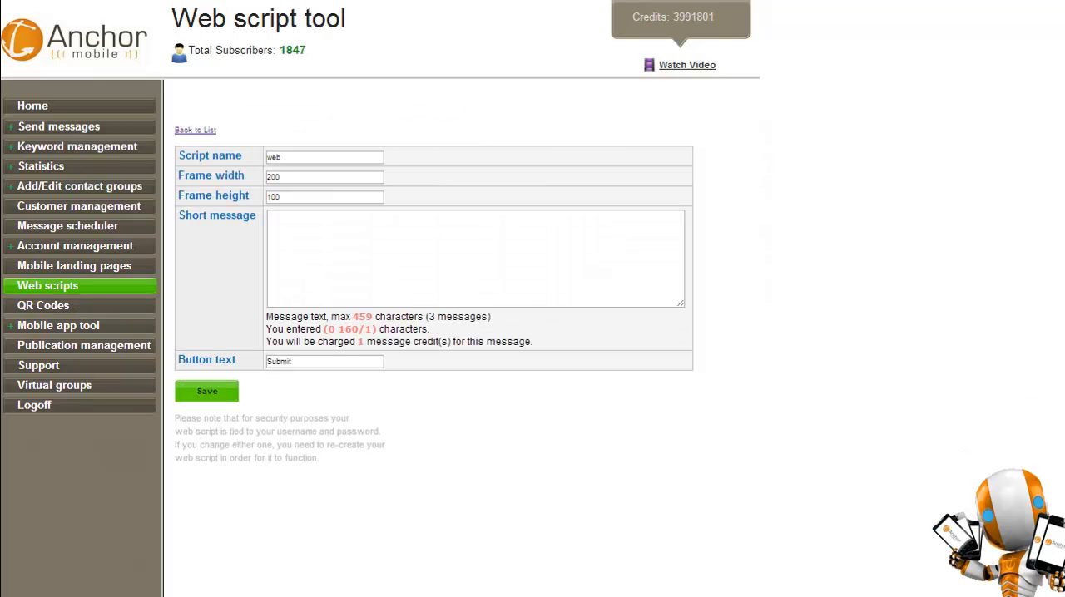
pyautogui.doubleClick(276, 158)
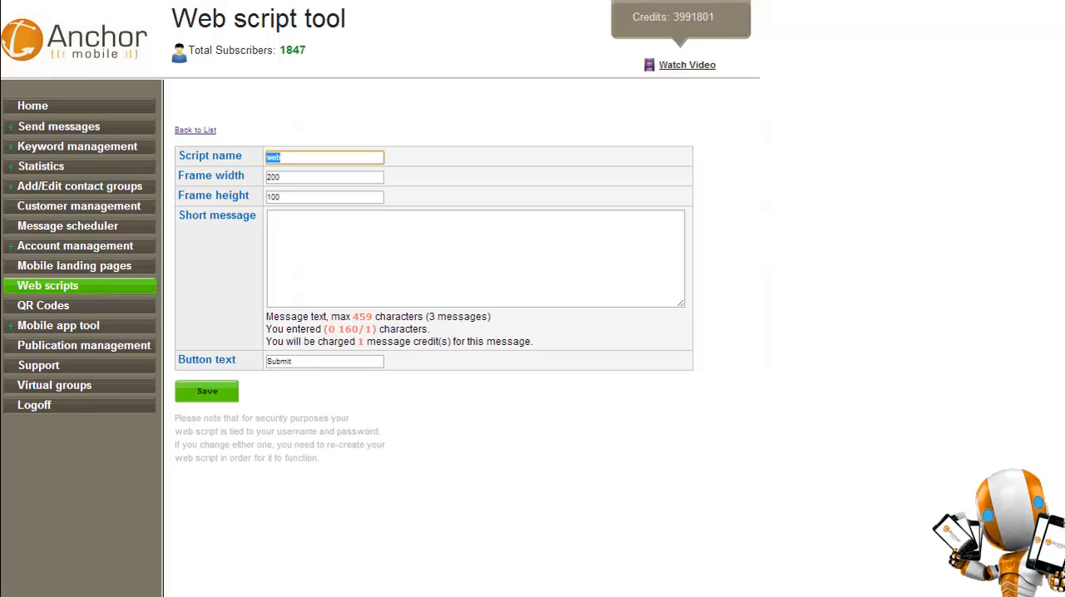
pyautogui.write('demo830')
pyautogui.moveTo(285, 198); pyautogui.dragTo(150, 203)
pyautogui.write('150')
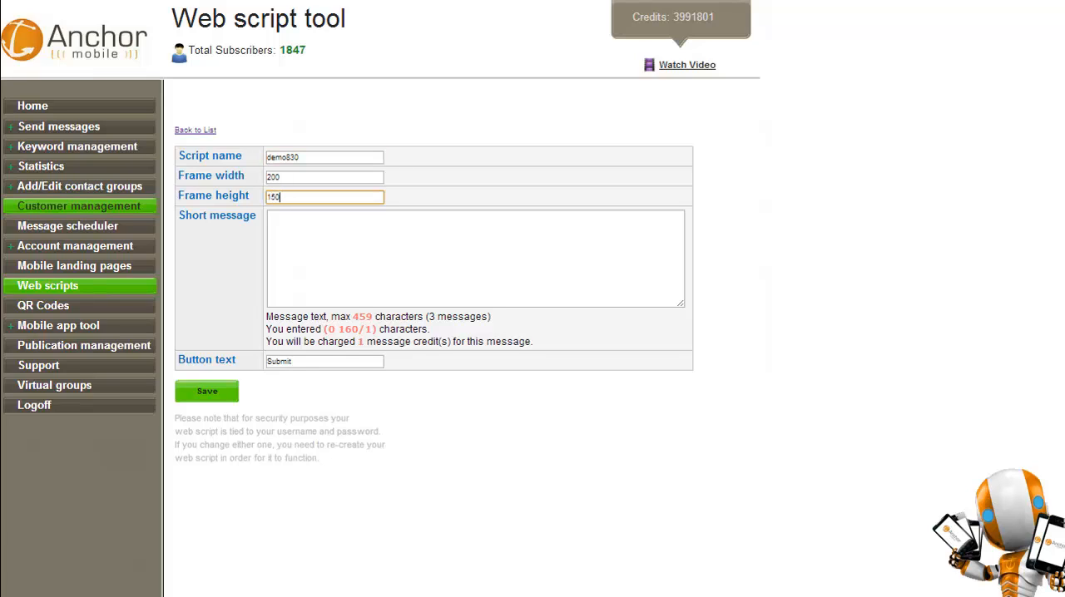
# Enter "This is where msg goes reply XYZ to confirm" as the web script's short message.
pyautogui.click(310, 237)
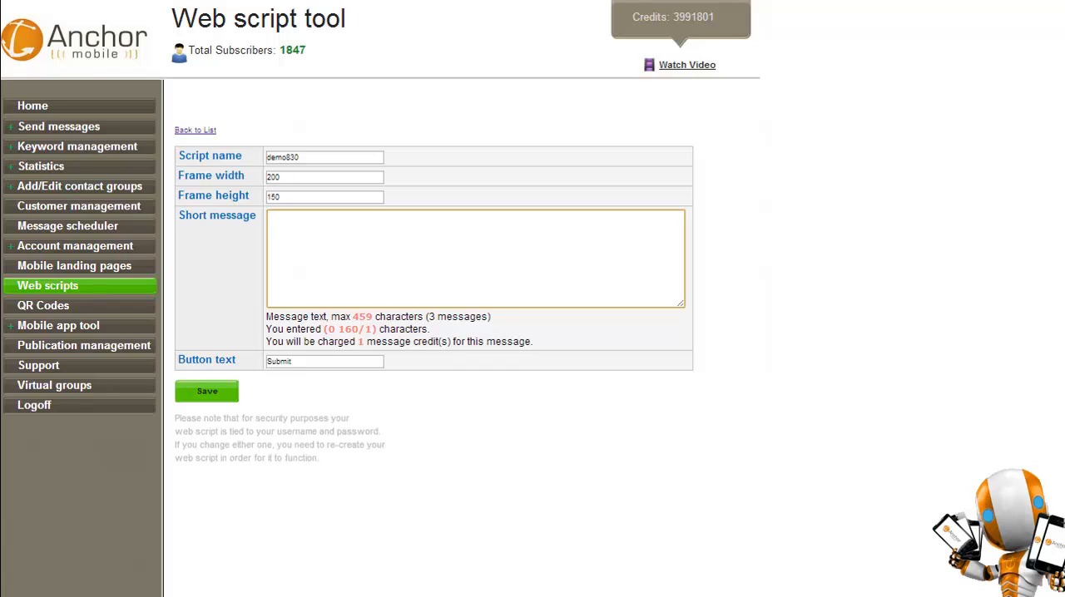
pyautogui.write('This is where ms')
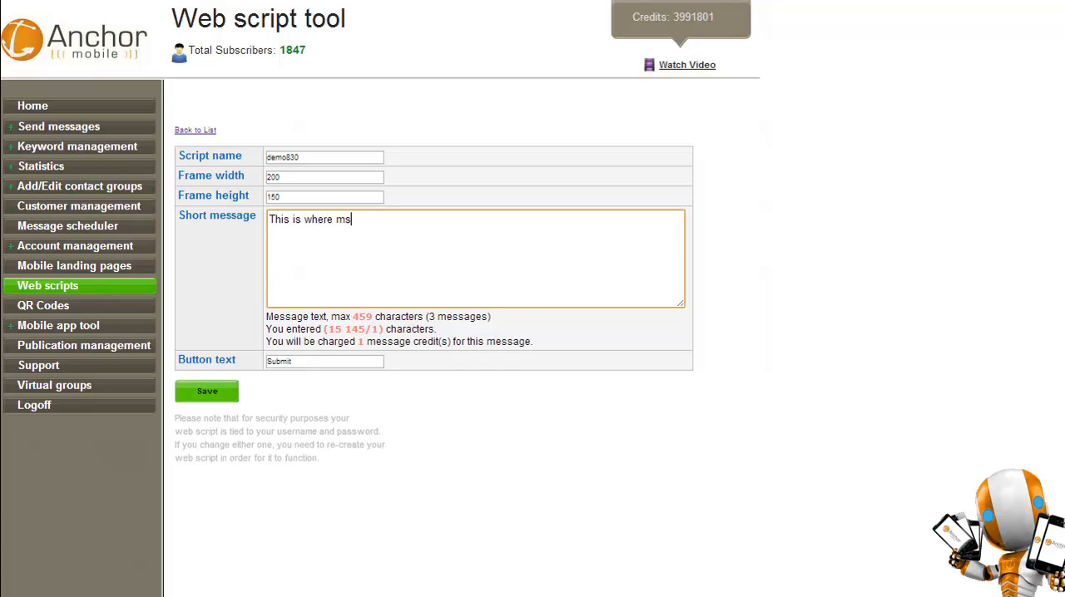
pyautogui.write('g goes reply XY')
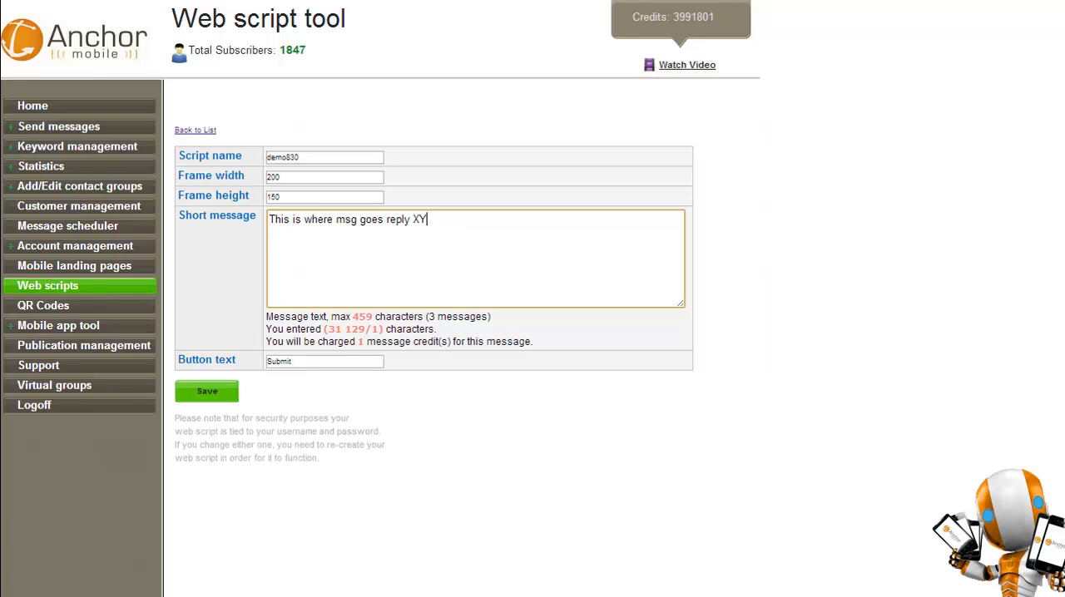
pyautogui.write('Z to confirm')
pyautogui.press('Tab')
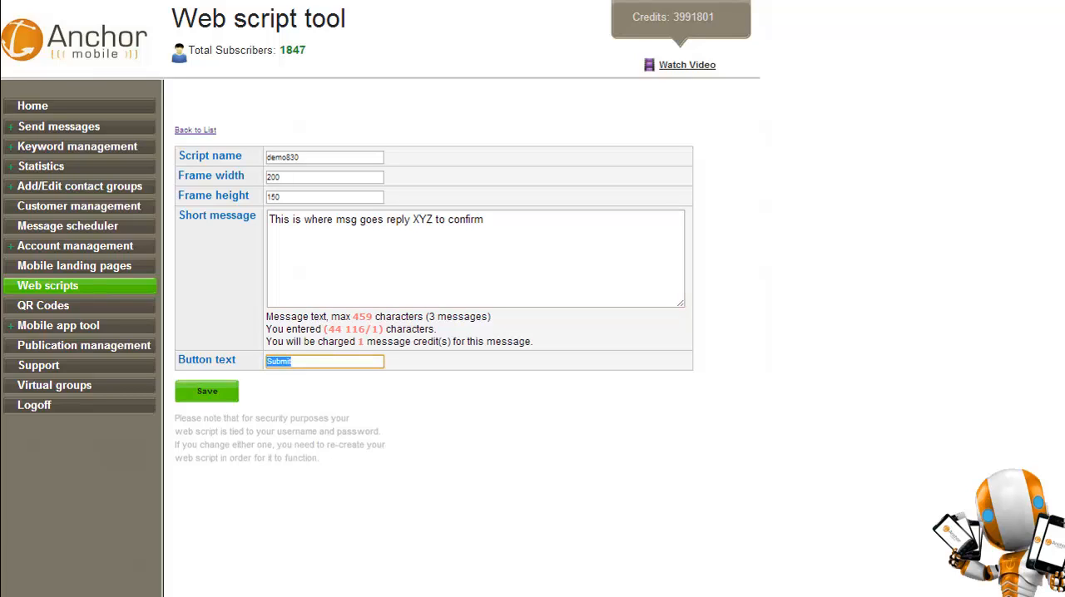
# Set the web script's button text to GO MOBILE and save the script.
pyautogui.write('GO MOBILE')
pyautogui.press('Tab')
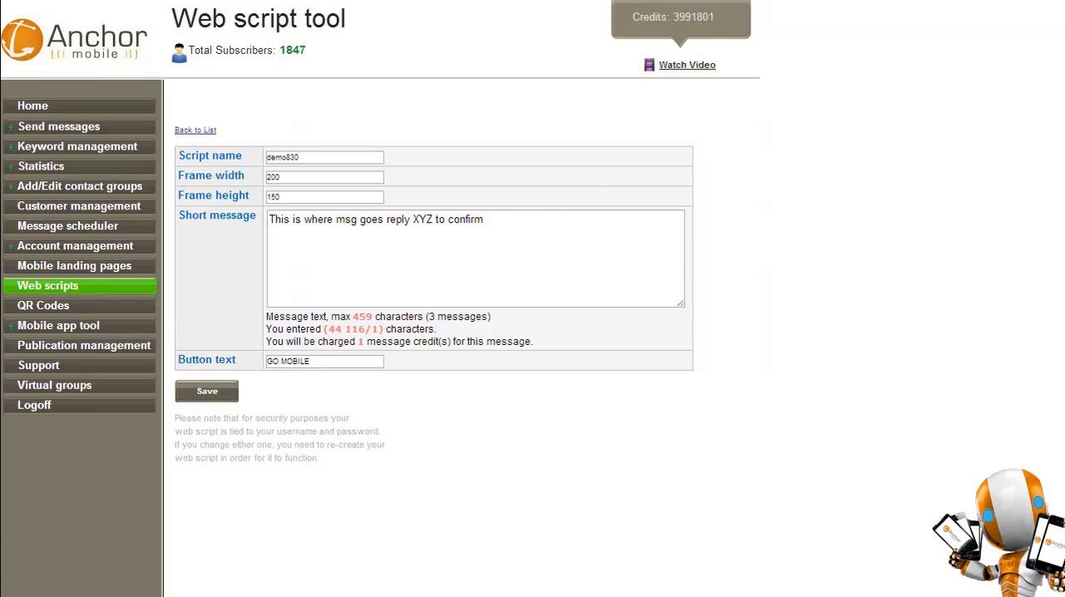
pyautogui.press('Return')
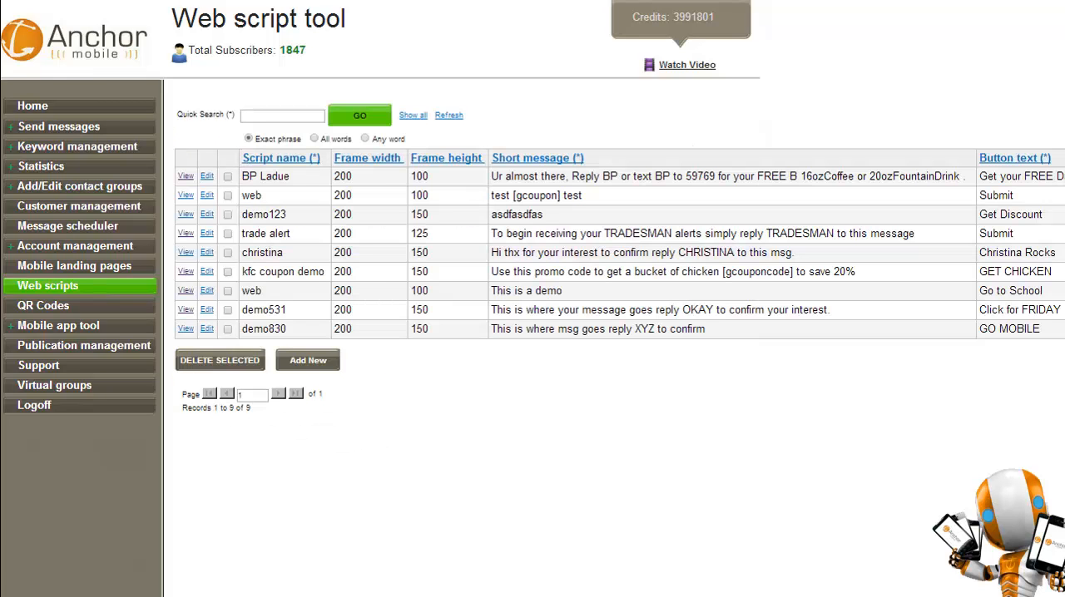
# View the demo830 web script's details and highlight its plain iframe embed code.
pyautogui.click(186, 329)
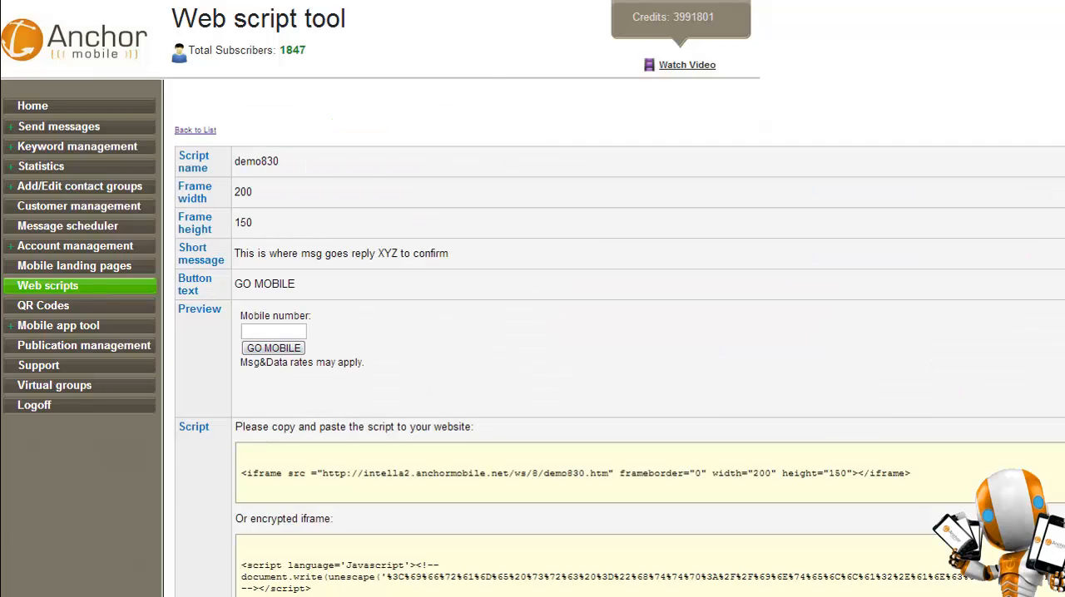
pyautogui.scroll(-3, 616, 333)
pyautogui.moveTo(910, 351); pyautogui.dragTo(241, 350)
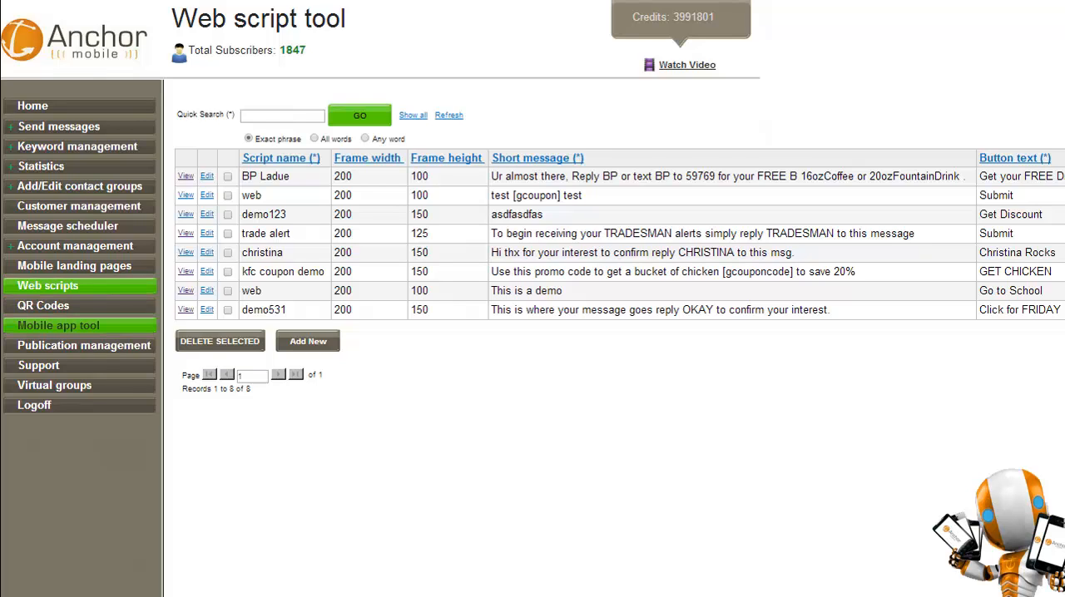
# Create a new mobile application named demo830 with the App tool, using the Create from scratch option.
pyautogui.click(58, 326)
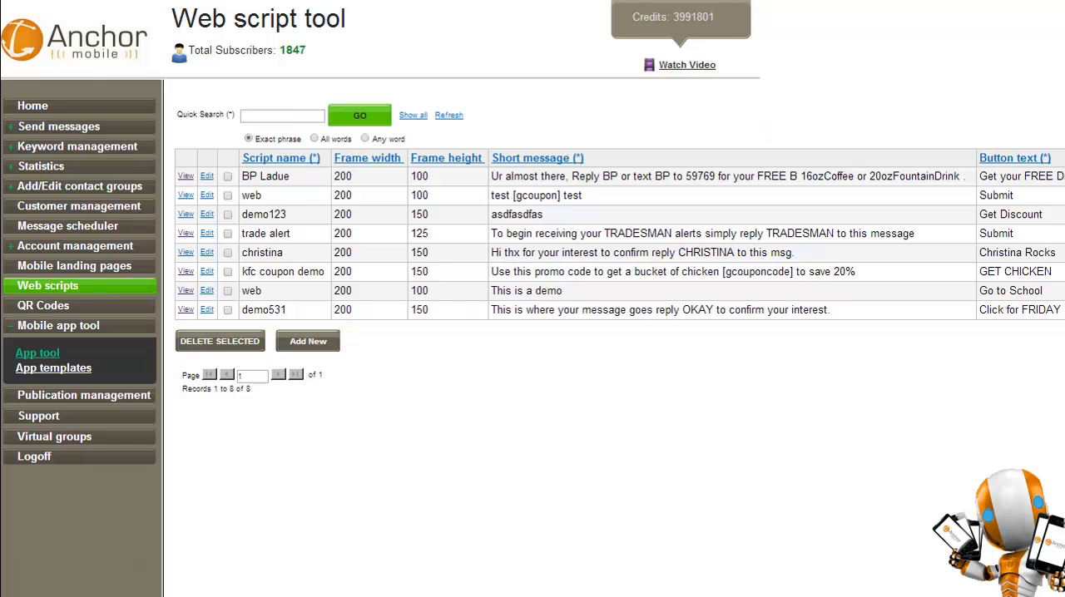
pyautogui.click(37, 352)
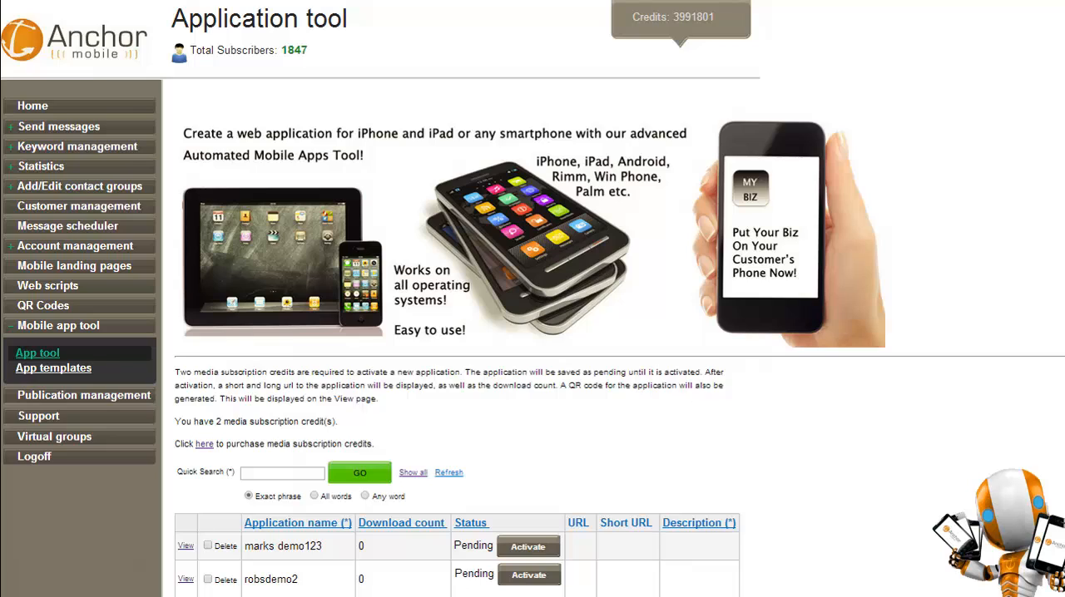
pyautogui.scroll(-8, 457, 333)
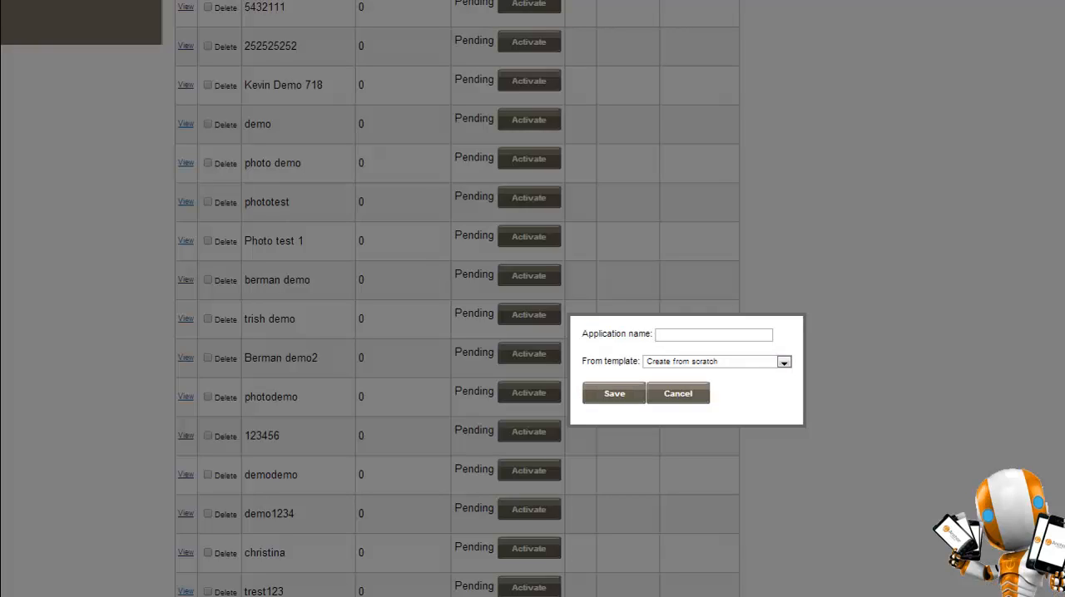
pyautogui.click(714, 335)
pyautogui.write('demo830')
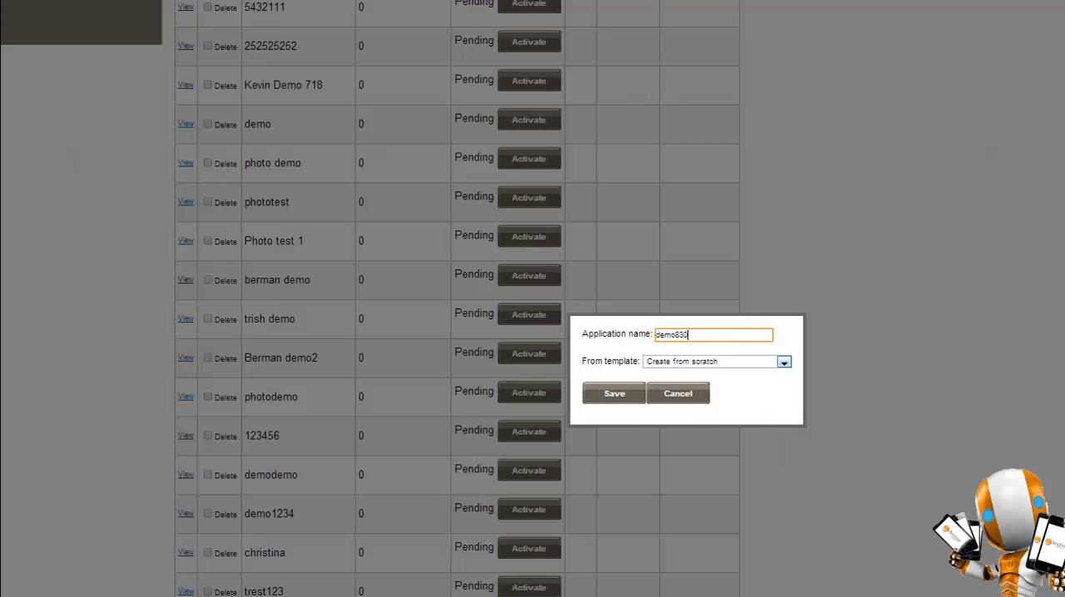
pyautogui.click(784, 362)
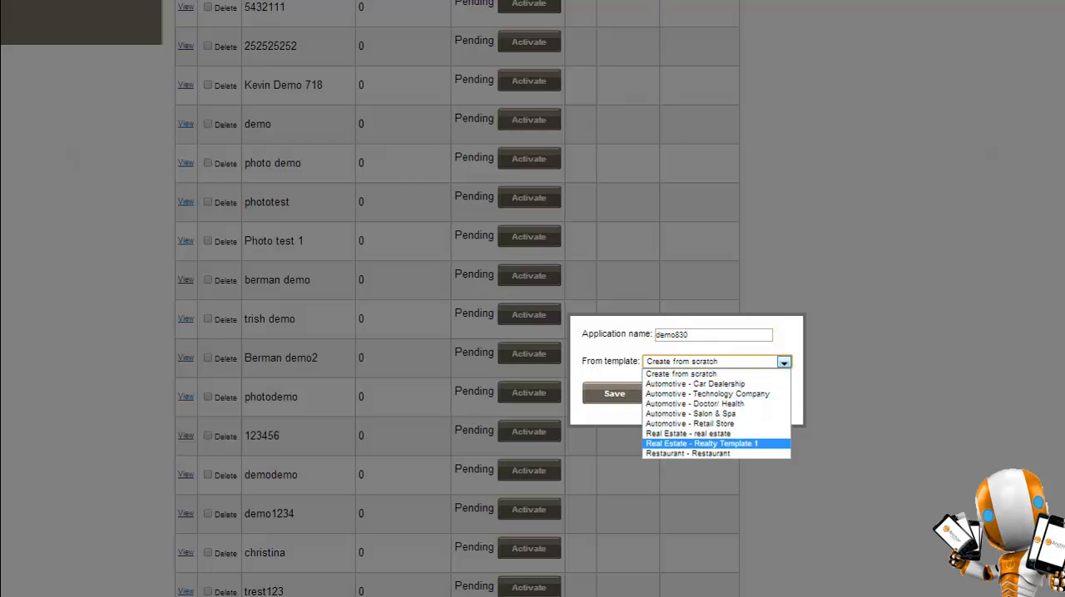
pyautogui.click(681, 374)
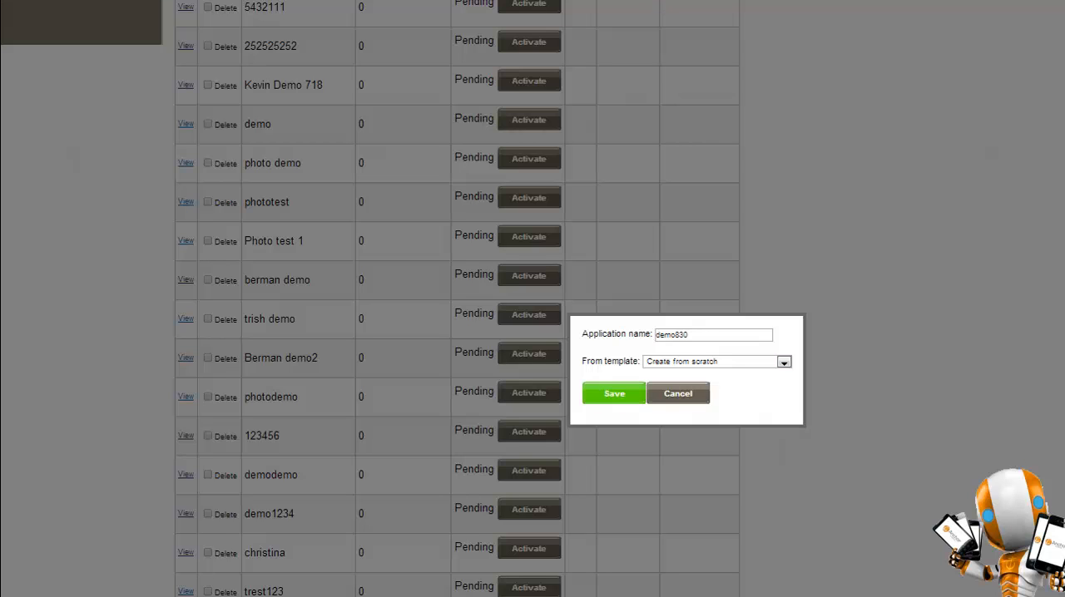
pyautogui.click(614, 393)
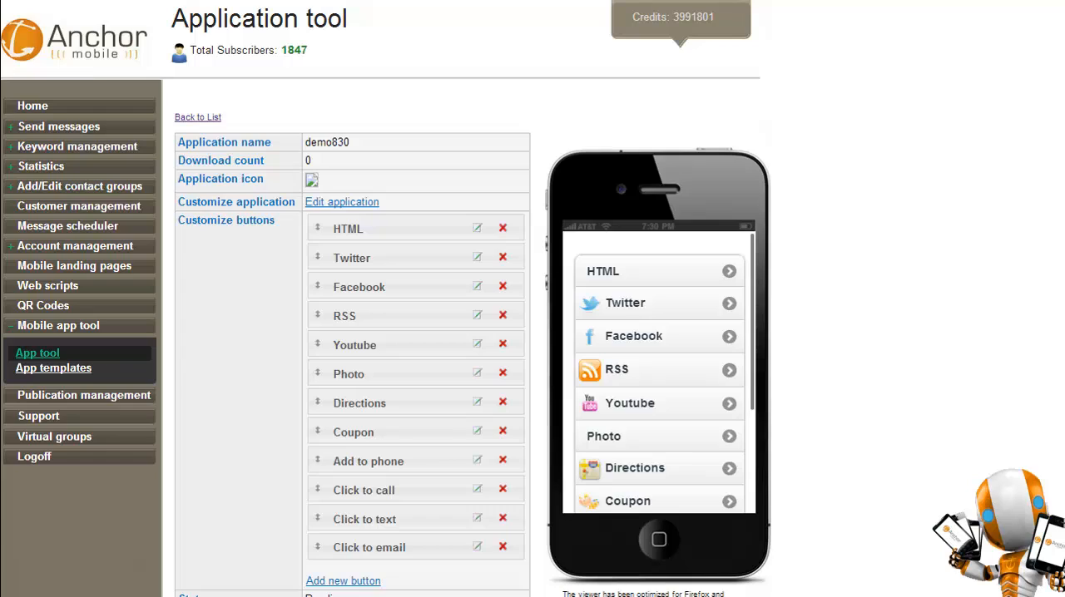
# Delete the RSS, Photo and Coupon buttons from the demo830 application.
pyautogui.click(502, 316)
pyautogui.click(638, 379)
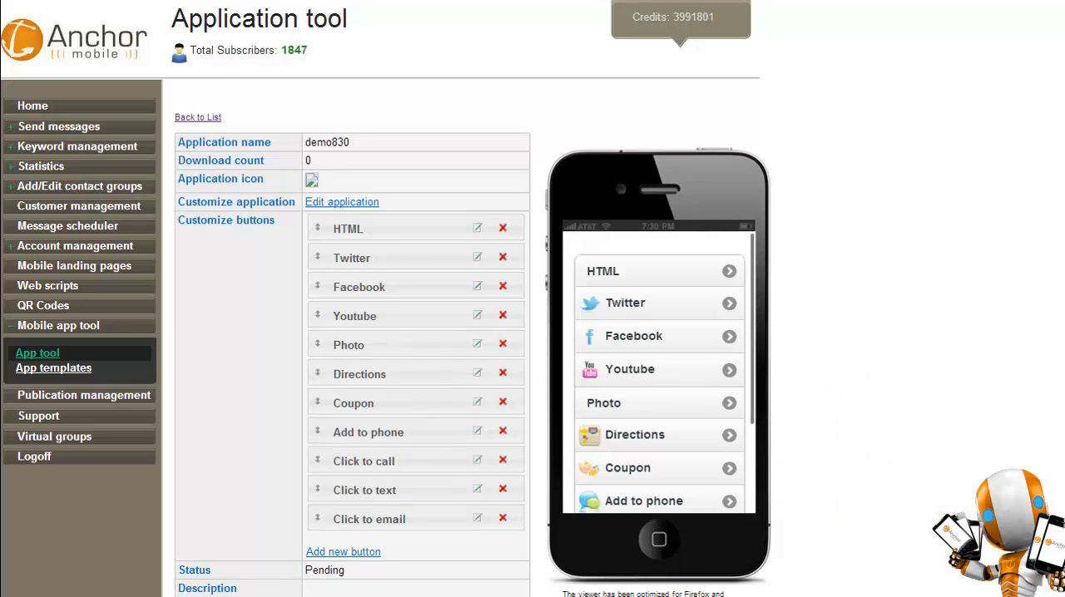
pyautogui.click(502, 343)
pyautogui.click(638, 379)
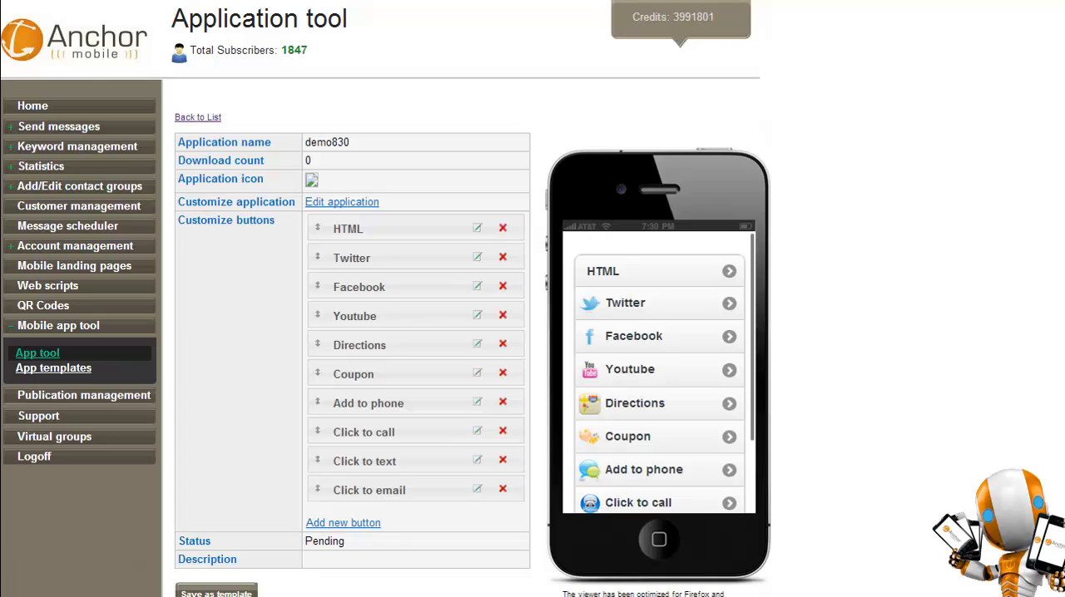
pyautogui.click(503, 372)
pyautogui.click(637, 378)
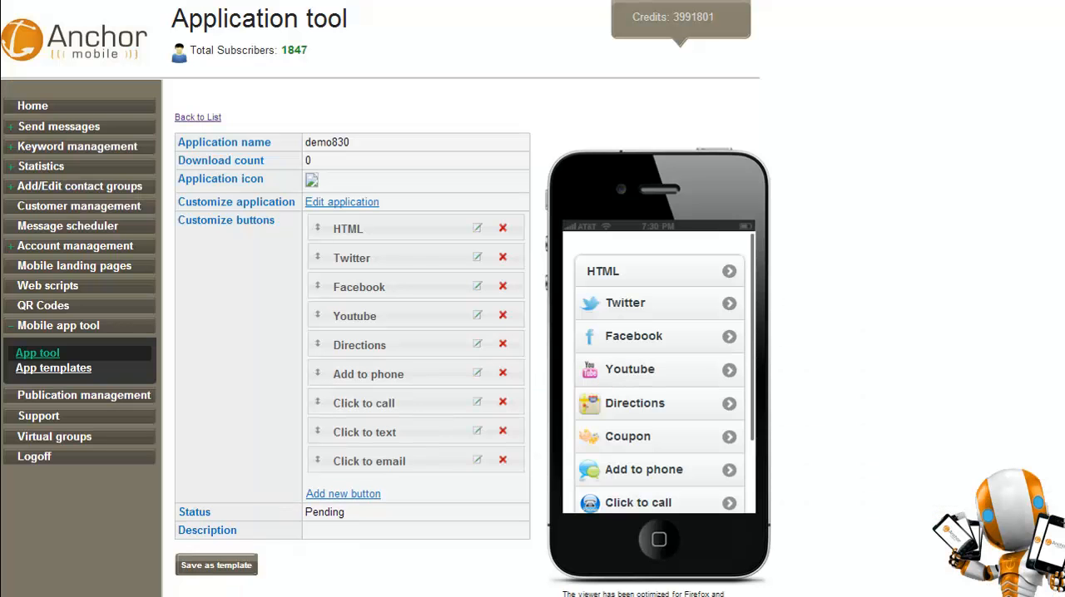
# Add a new Coupon button named SAVE HERE to the application and save it.
pyautogui.click(342, 494)
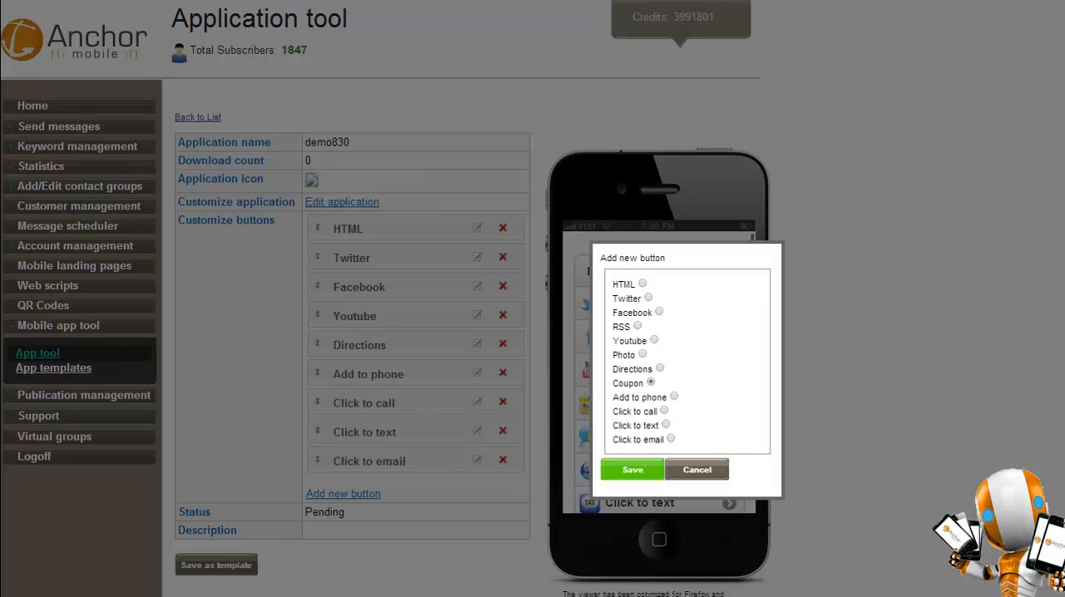
pyautogui.click(633, 470)
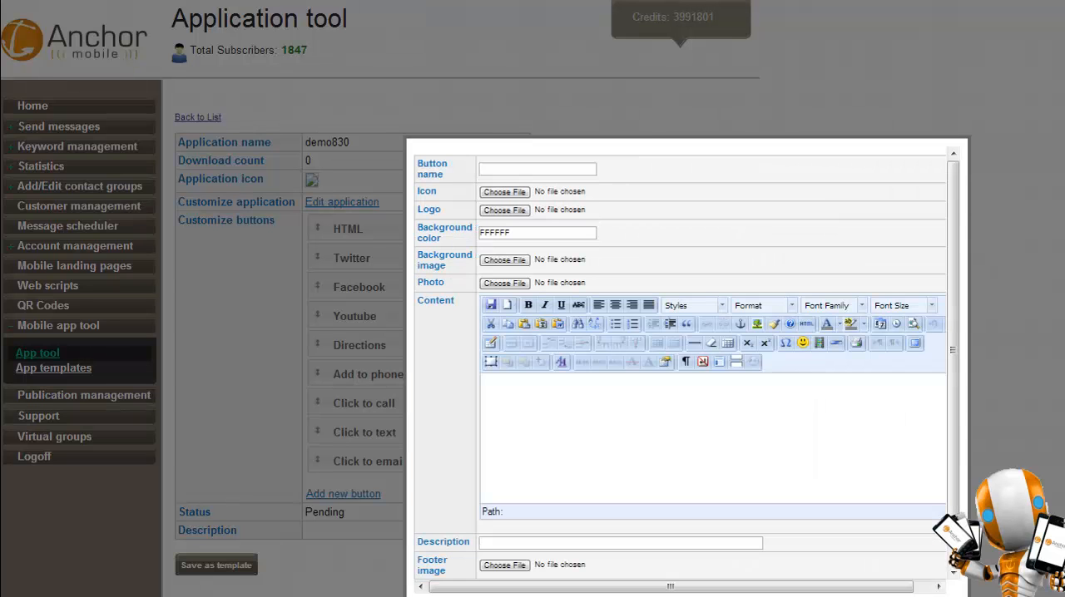
pyautogui.click(537, 169)
pyautogui.write('SA')
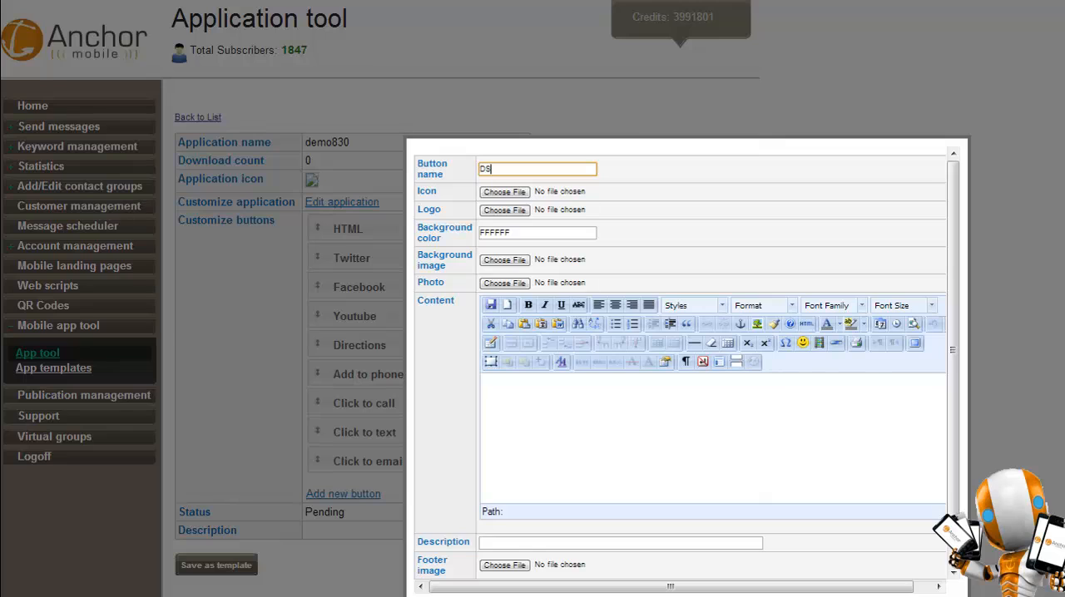
pyautogui.press('BackSpace')
pyautogui.press('BackSpace')
pyautogui.write('SAVE HERE')
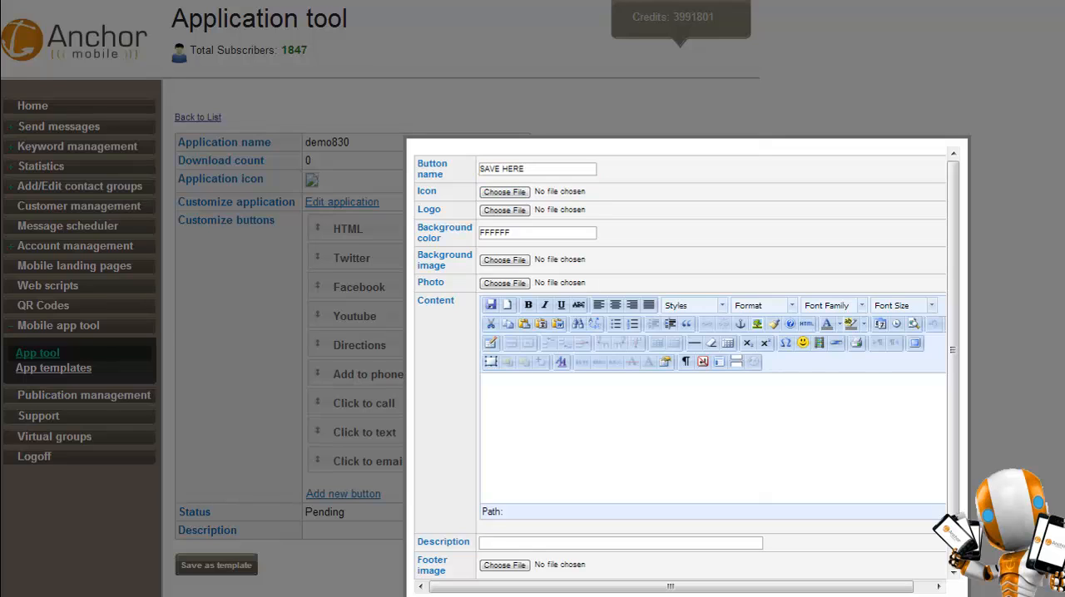
pyautogui.scroll(-2, 654, 387)
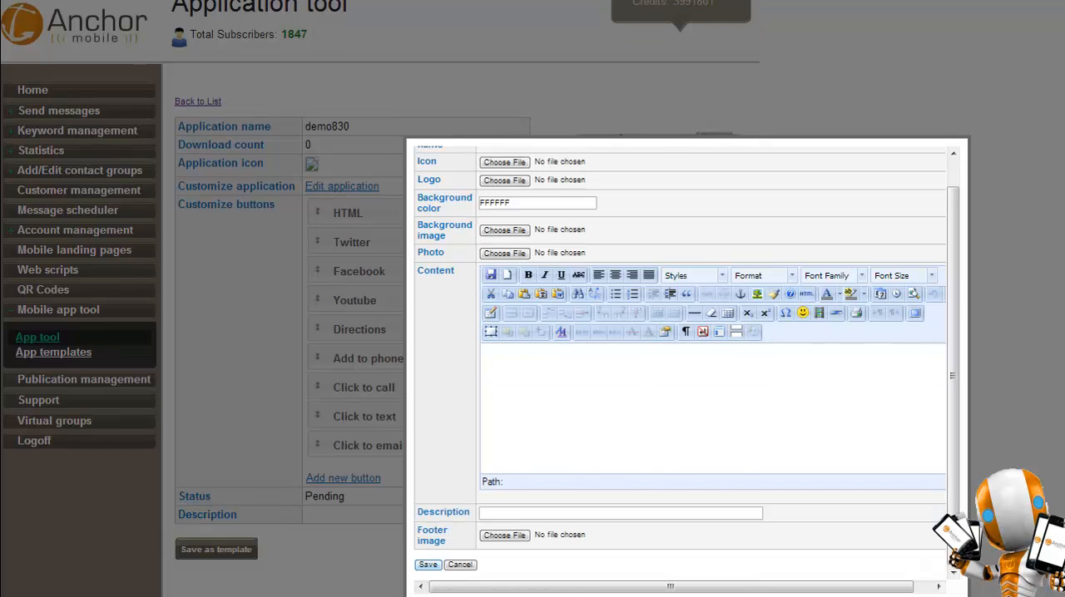
pyautogui.click(427, 565)
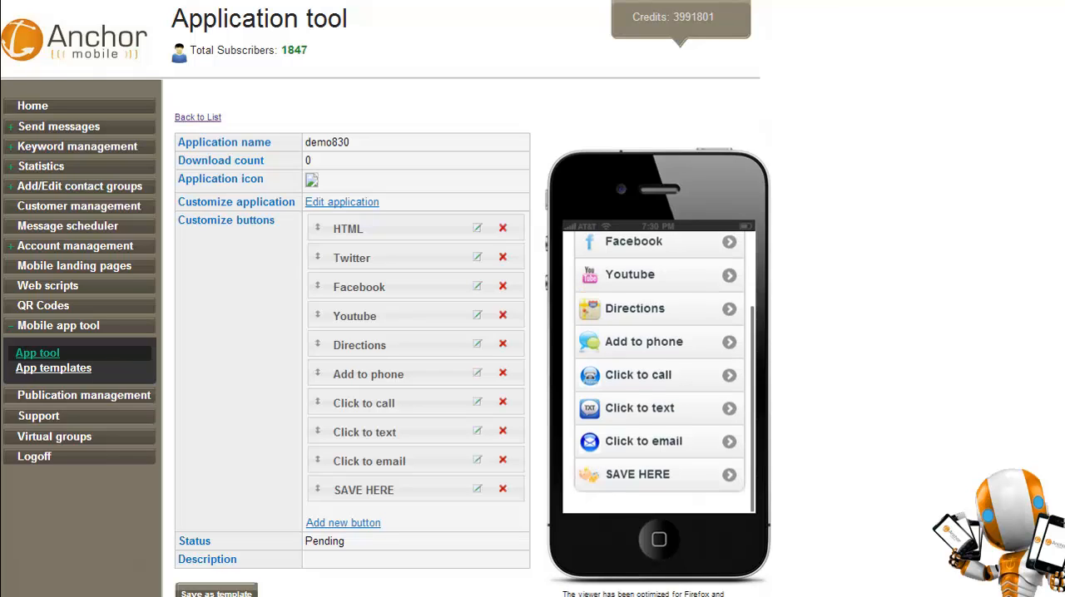
# Delete the SAVE HERE button from the application.
pyautogui.click(503, 489)
pyautogui.click(638, 379)
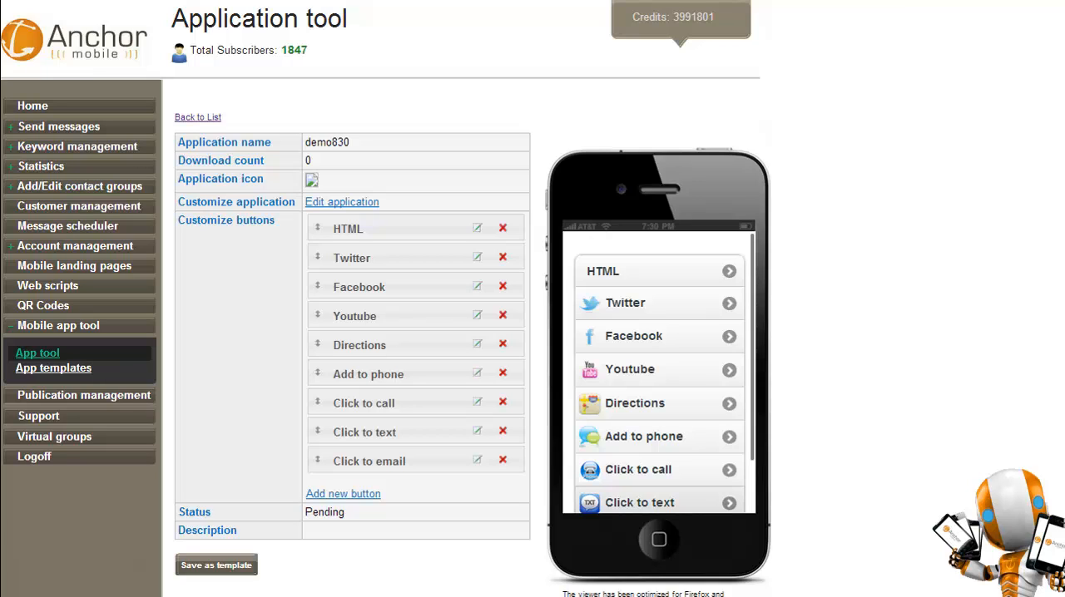
# Preview the Add to phone page in the phone viewer, and move the Add to phone button below Click to email.
pyautogui.scroll(-3, 659, 373)
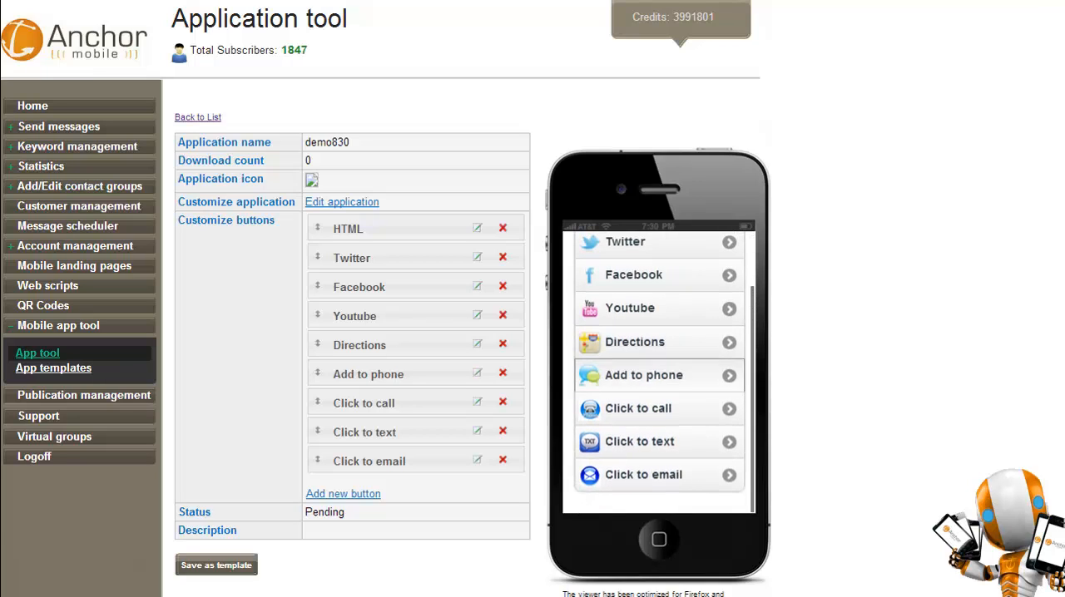
pyautogui.click(659, 376)
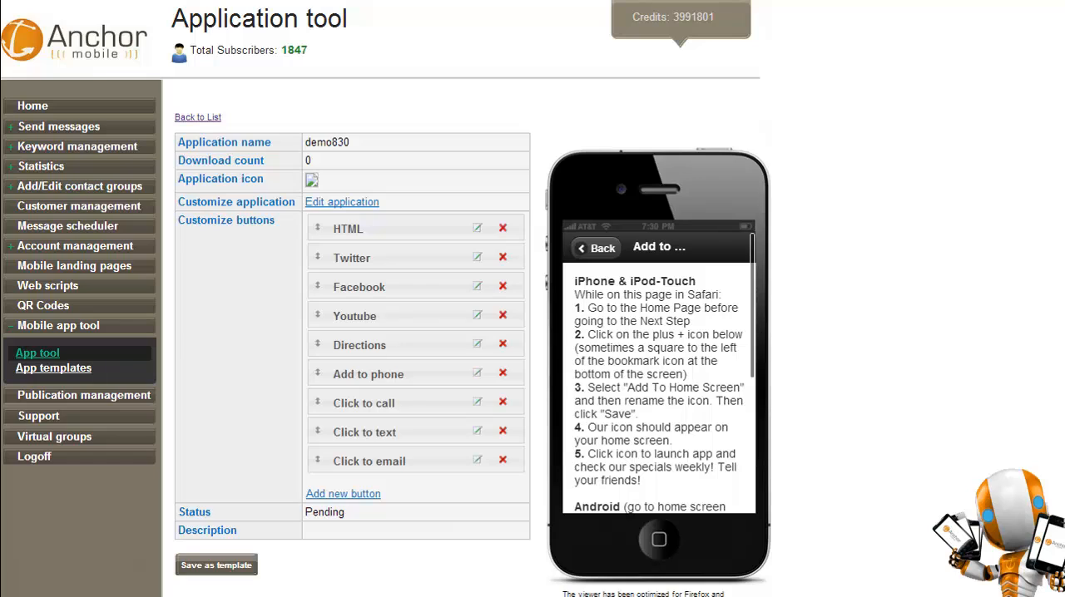
pyautogui.click(595, 248)
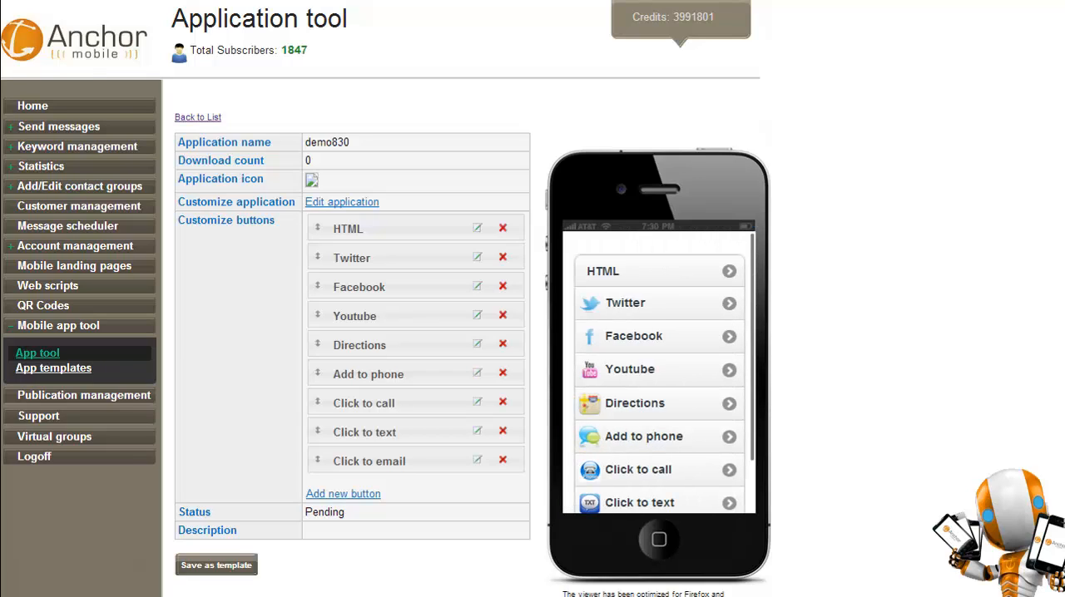
pyautogui.moveTo(317, 374); pyautogui.dragTo(317, 482)
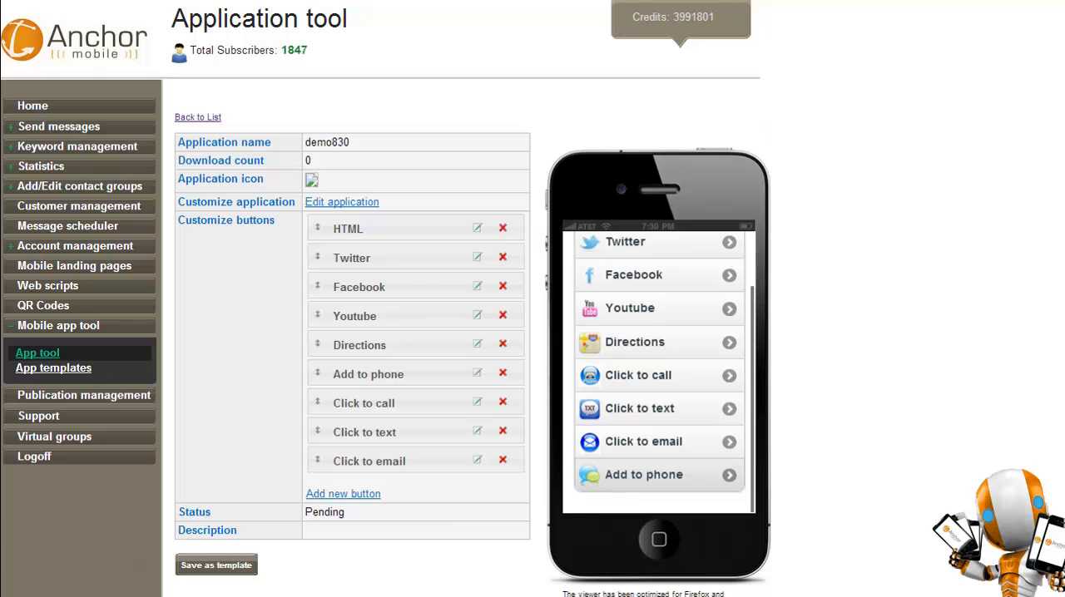
# Edit the demo830 application to use the anchor crew image as its icon and anchor mobile 200x100 as its logo.
pyautogui.scroll(2, 658, 471)
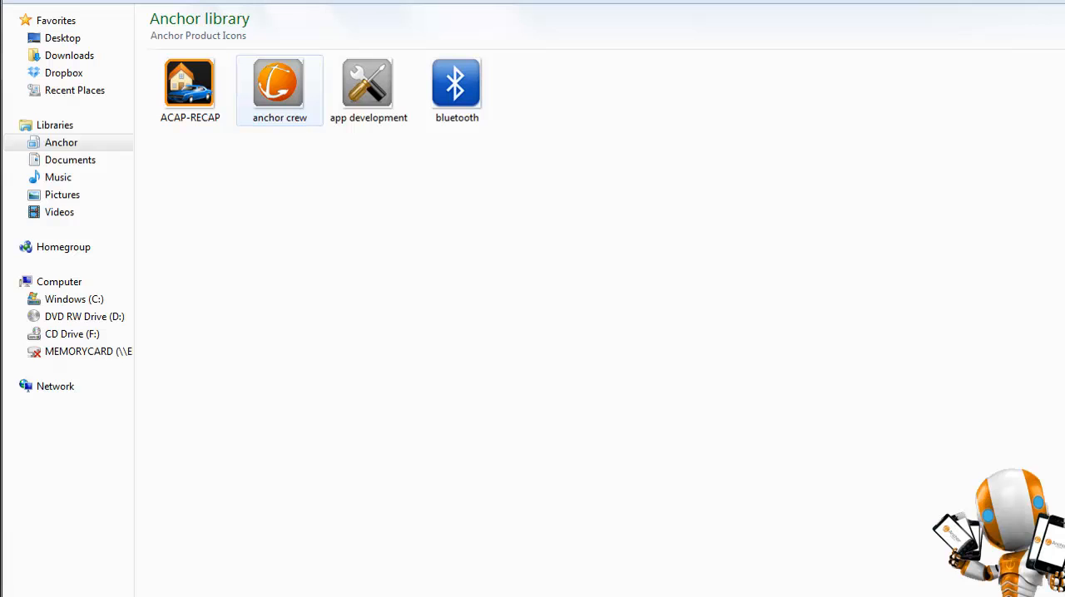
pyautogui.doubleClick(279, 88)
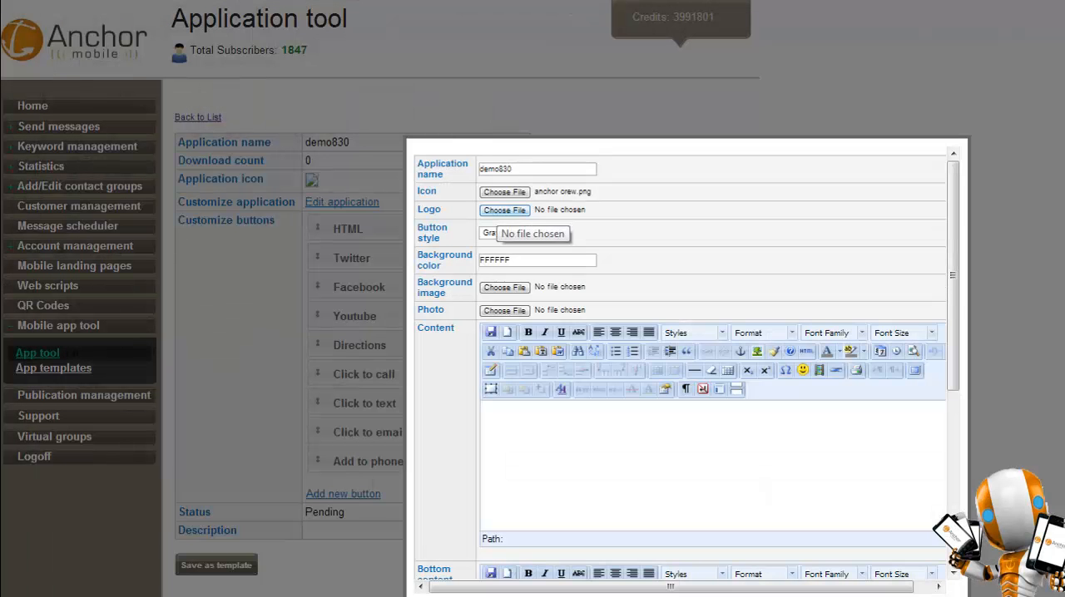
pyautogui.click(504, 210)
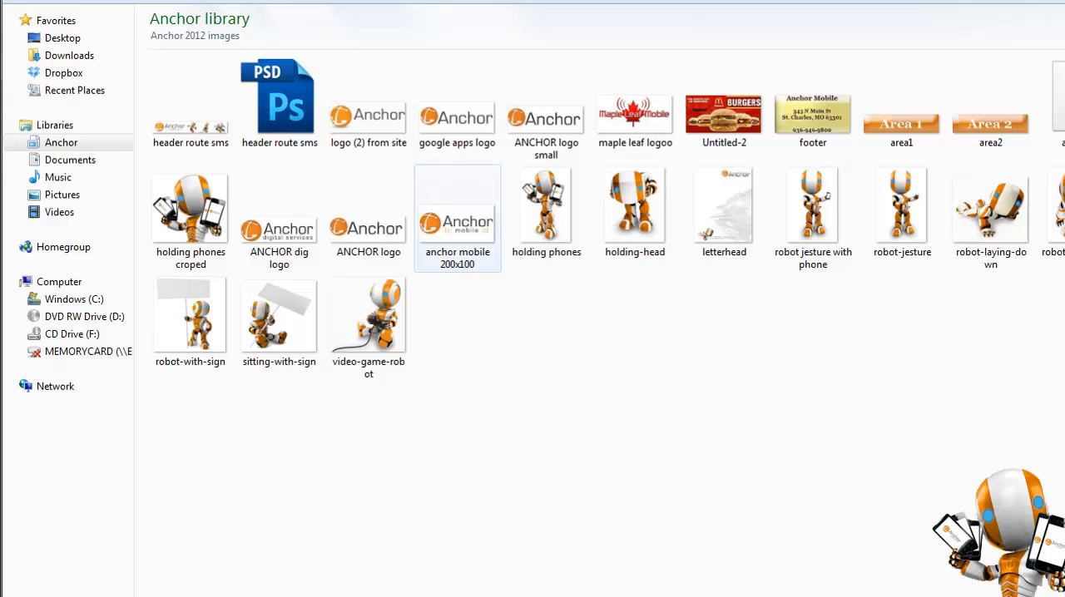
pyautogui.doubleClick(457, 223)
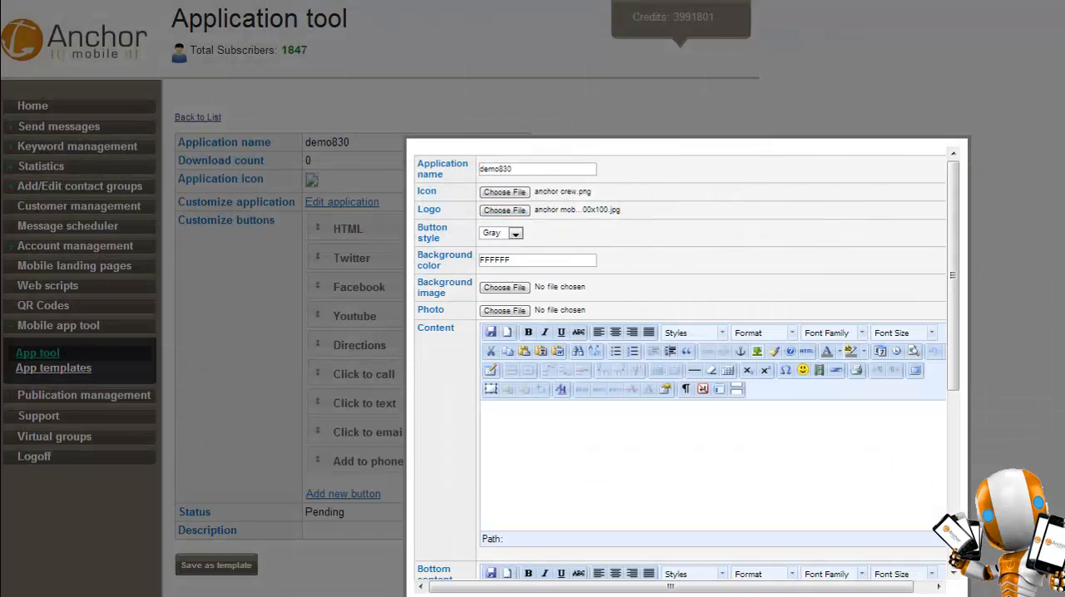
# Set the application's button style to Yellow and look at the color picker for the background color.
pyautogui.click(515, 234)
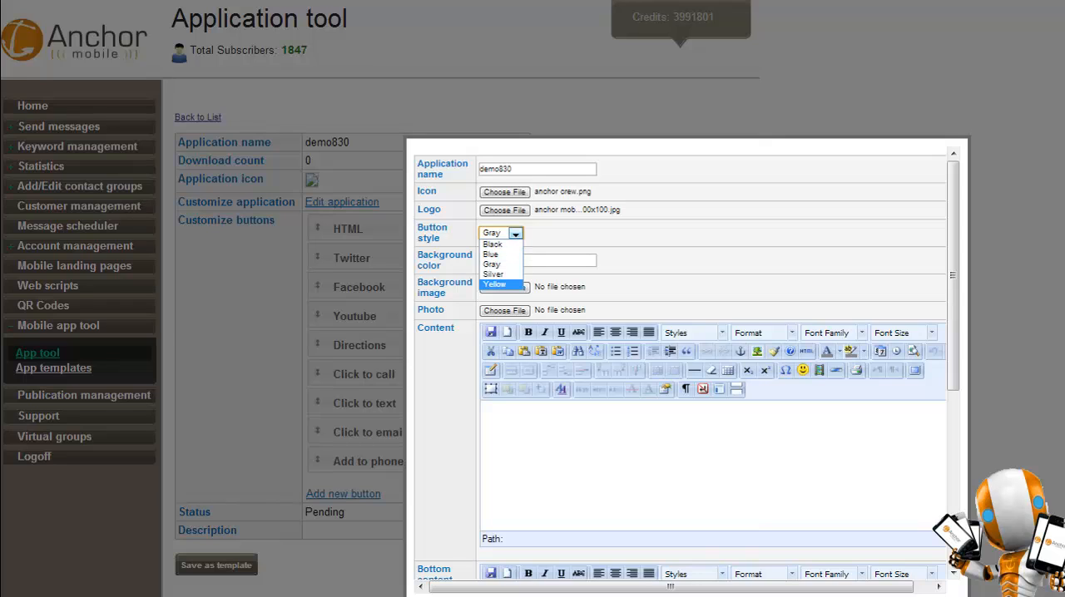
pyautogui.click(495, 285)
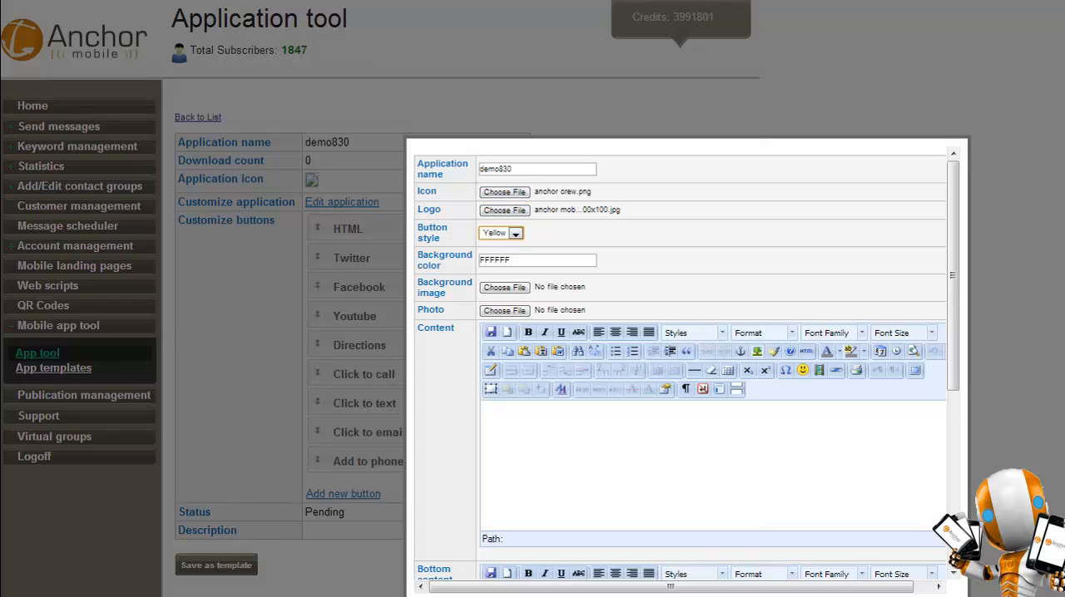
pyautogui.click(501, 260)
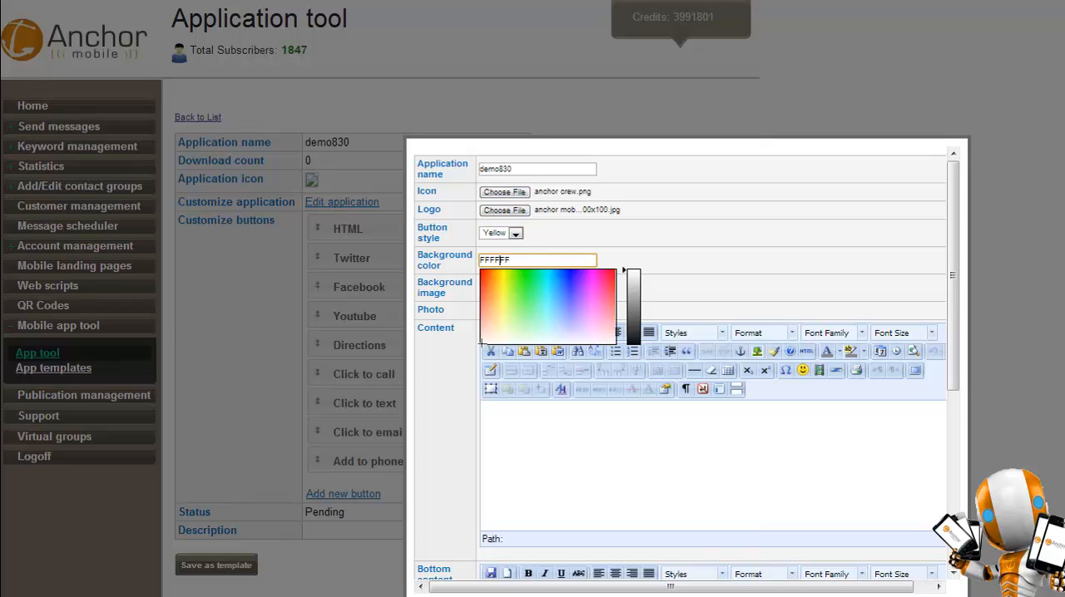
pyautogui.click(699, 260)
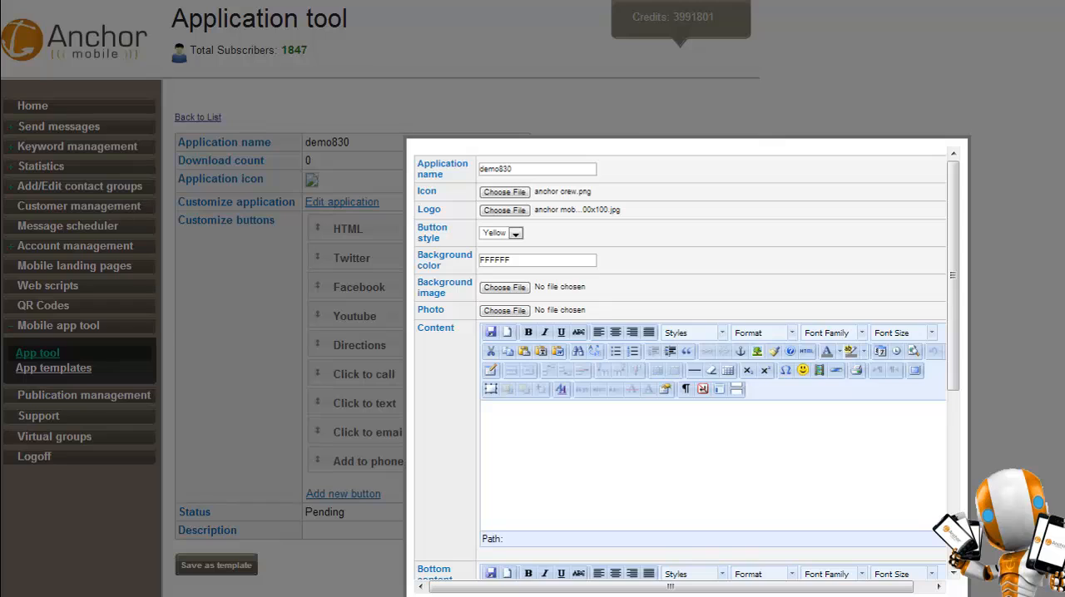
pyautogui.click(481, 259)
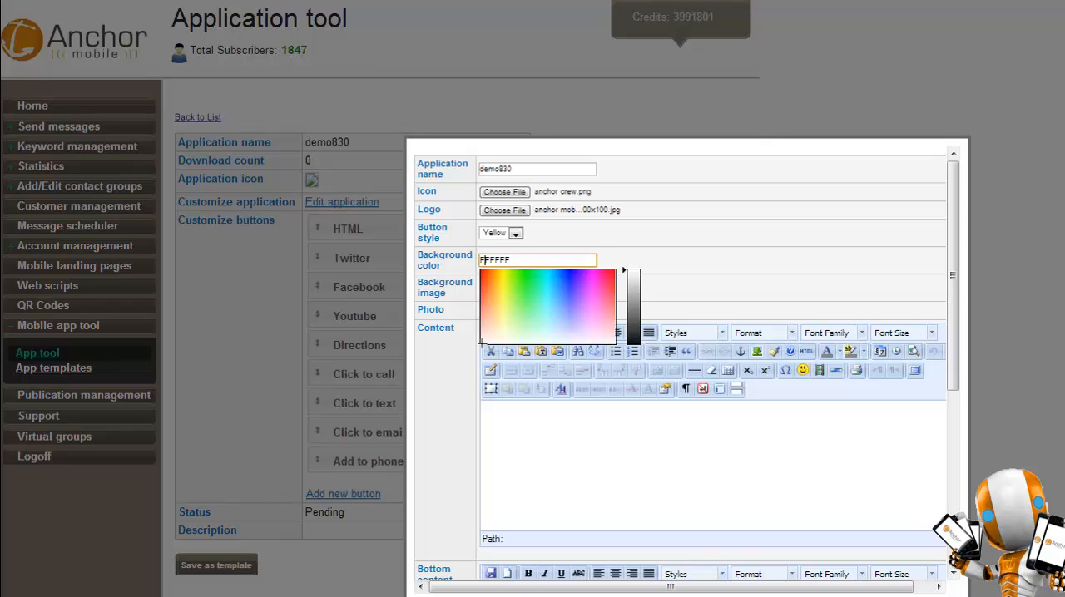
pyautogui.click(697, 261)
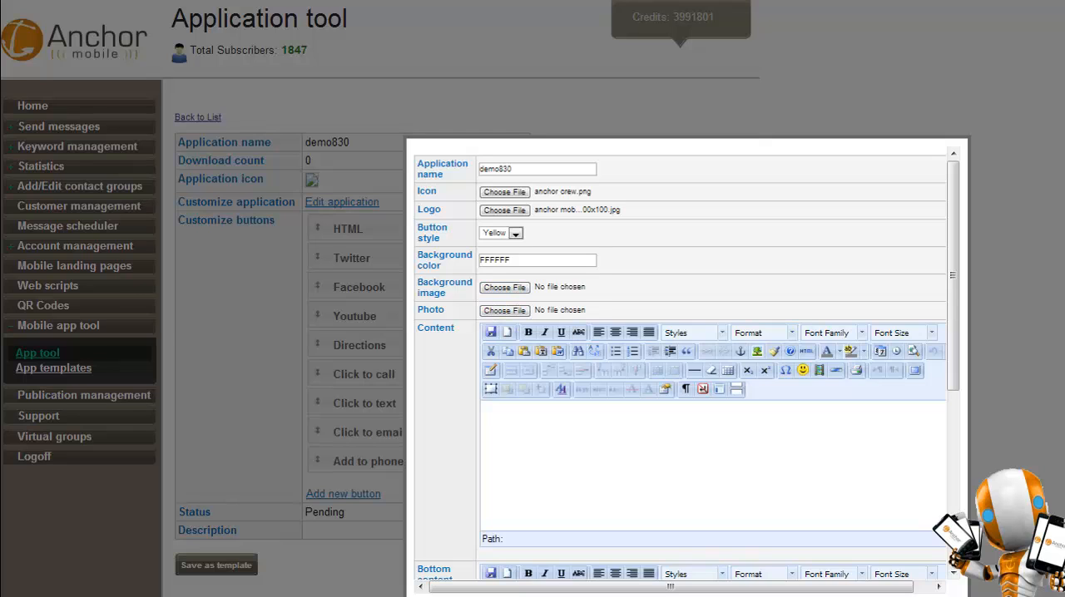
# Enter "Above button content" as the application's content and "Below Content" as its bottom content.
pyautogui.scroll(-2, 678, 366)
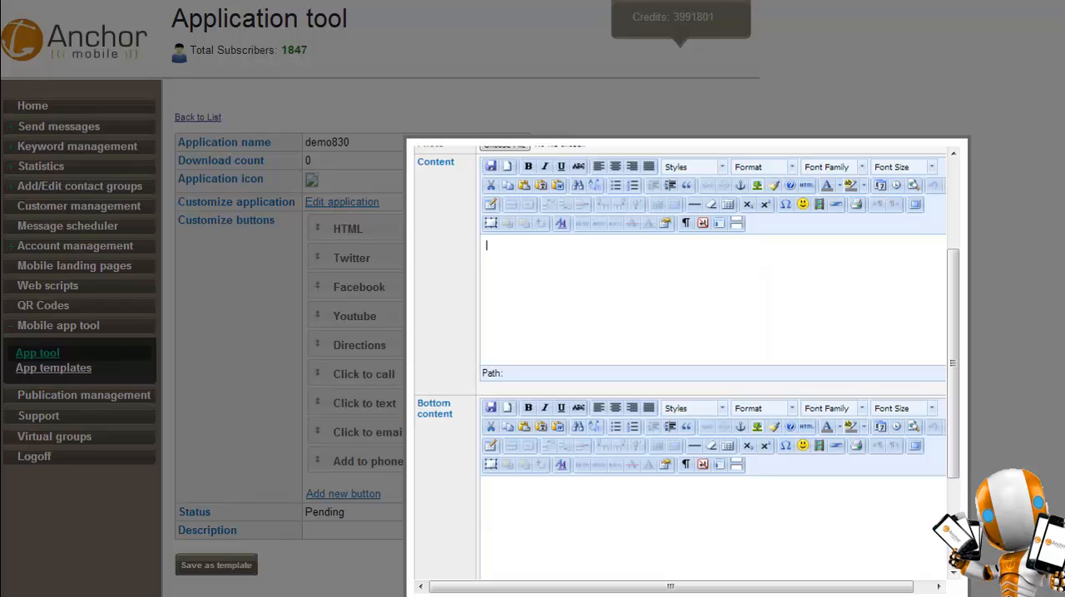
pyautogui.write('Above button content')
pyautogui.click(487, 487)
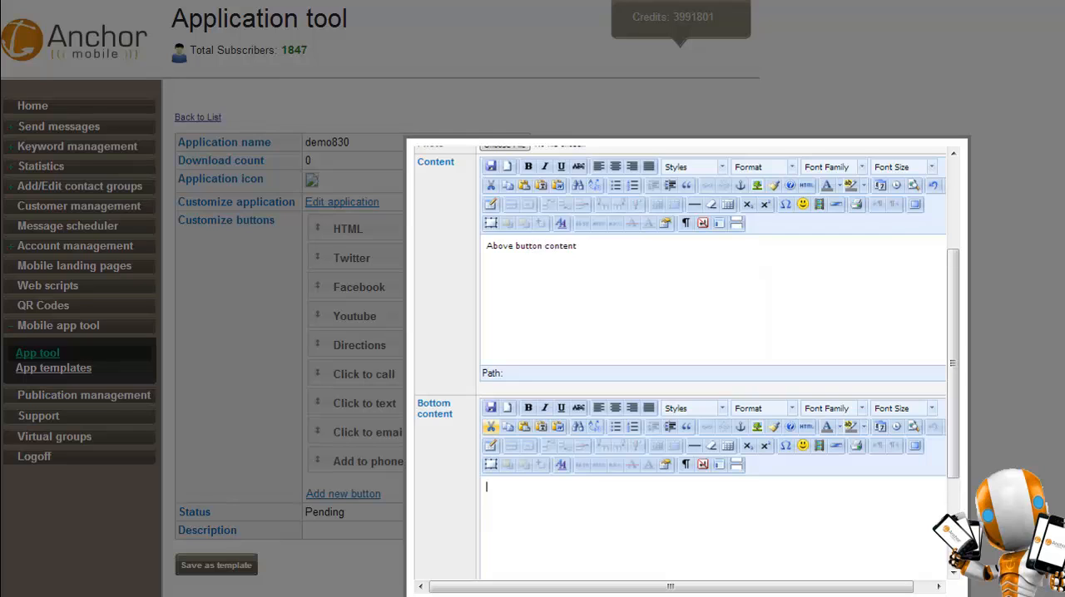
pyautogui.scroll(-1, 681, 363)
pyautogui.scroll(-1, 680, 363)
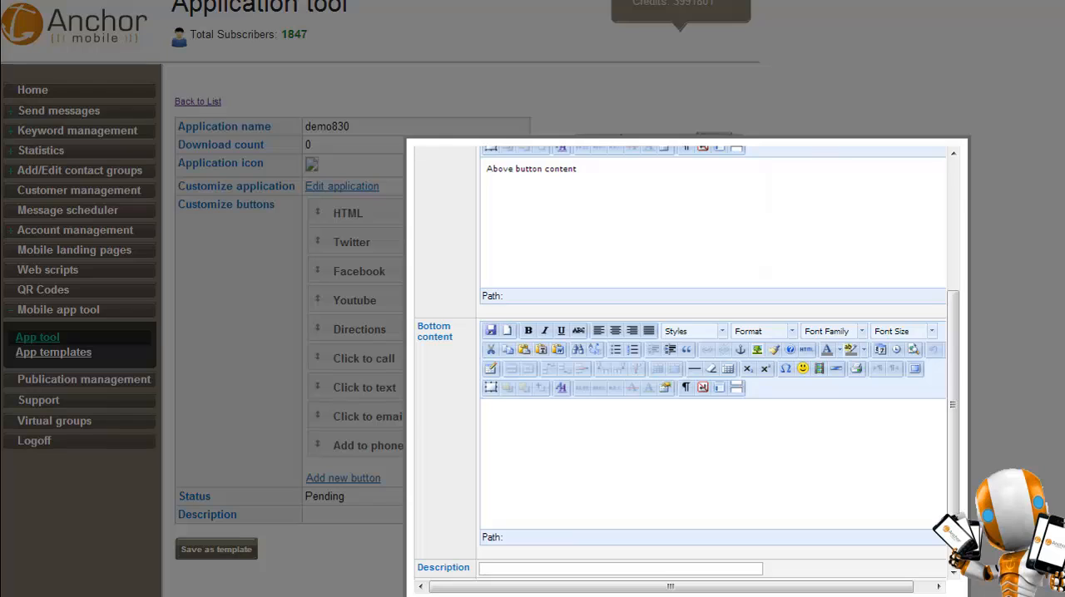
pyautogui.write('Below Content')
# Choose the anchor mobile 200x100 image as the application's footer image and save the application.
pyautogui.scroll(-1, 495, 516)
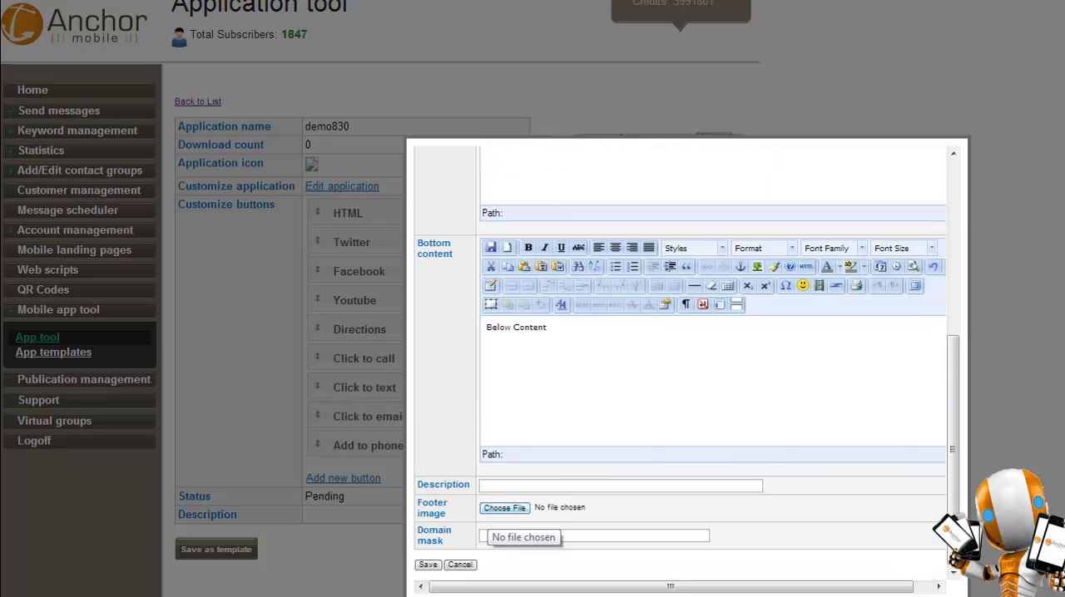
pyautogui.click(504, 507)
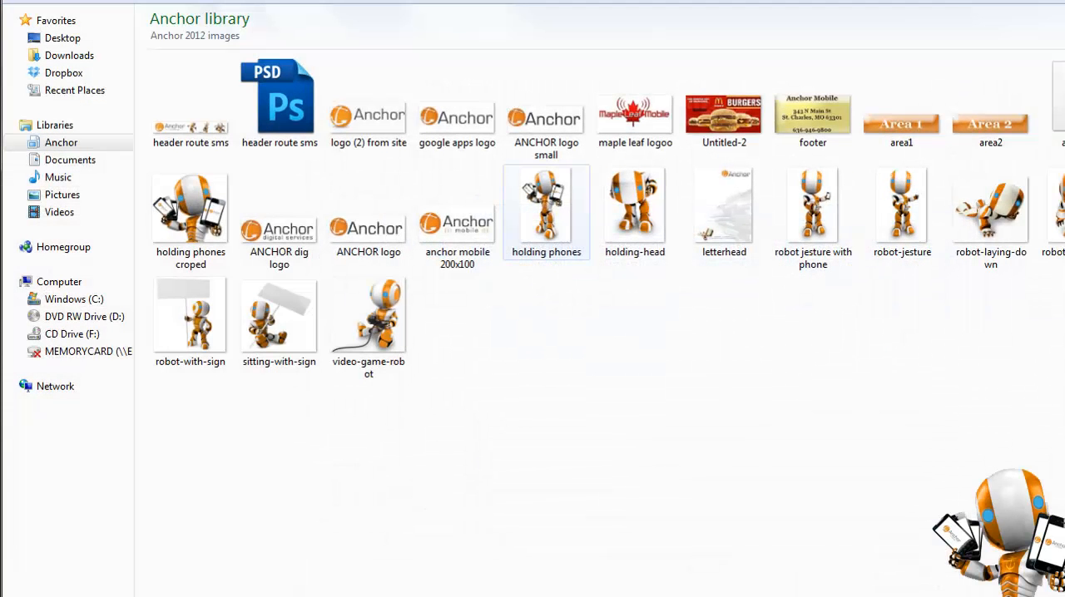
pyautogui.doubleClick(457, 232)
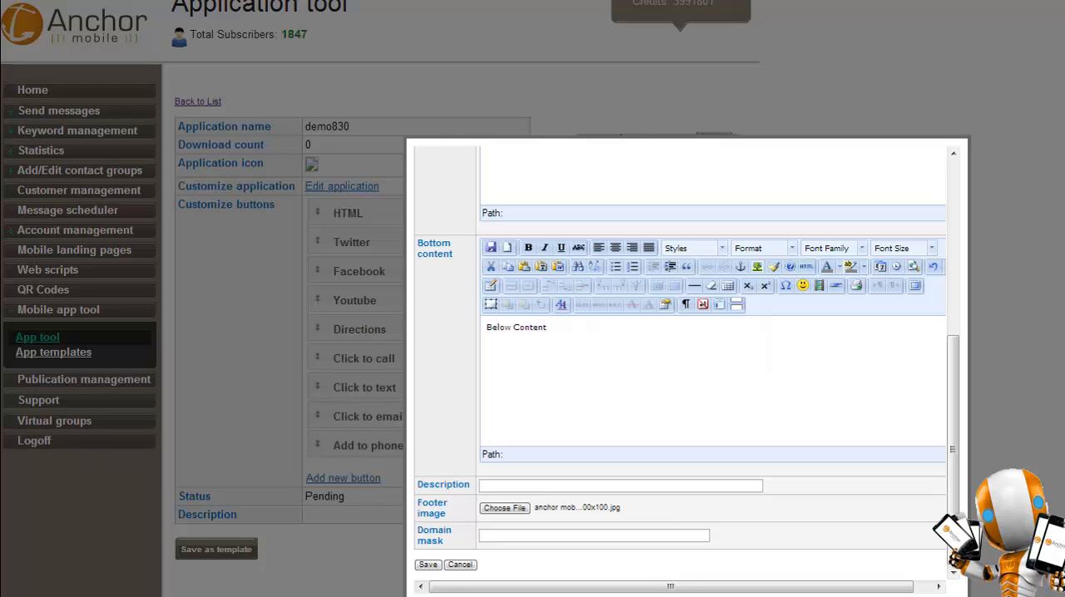
pyautogui.click(532, 536)
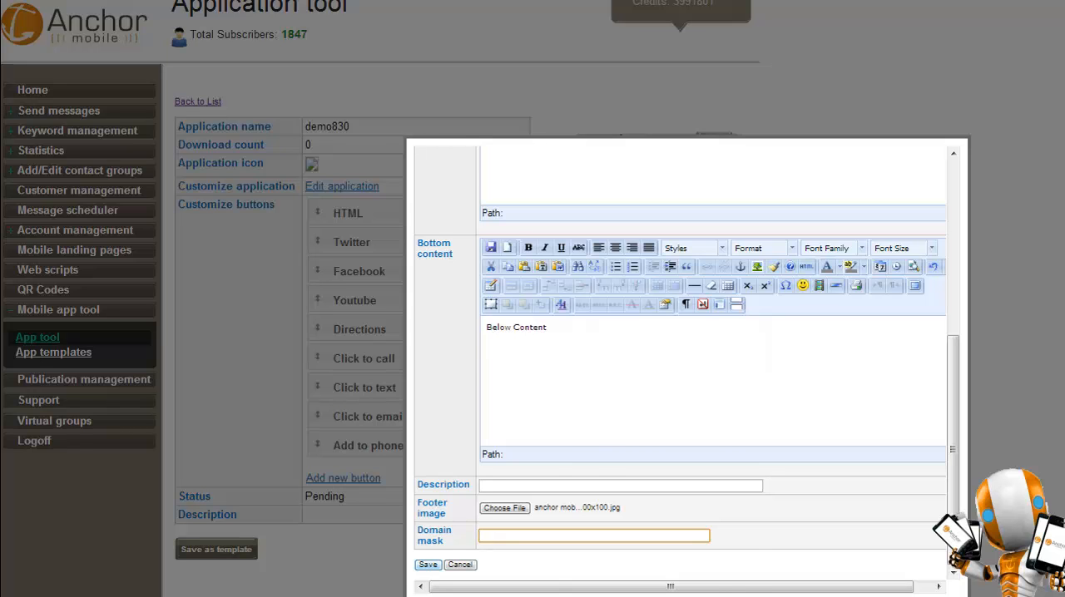
pyautogui.click(428, 565)
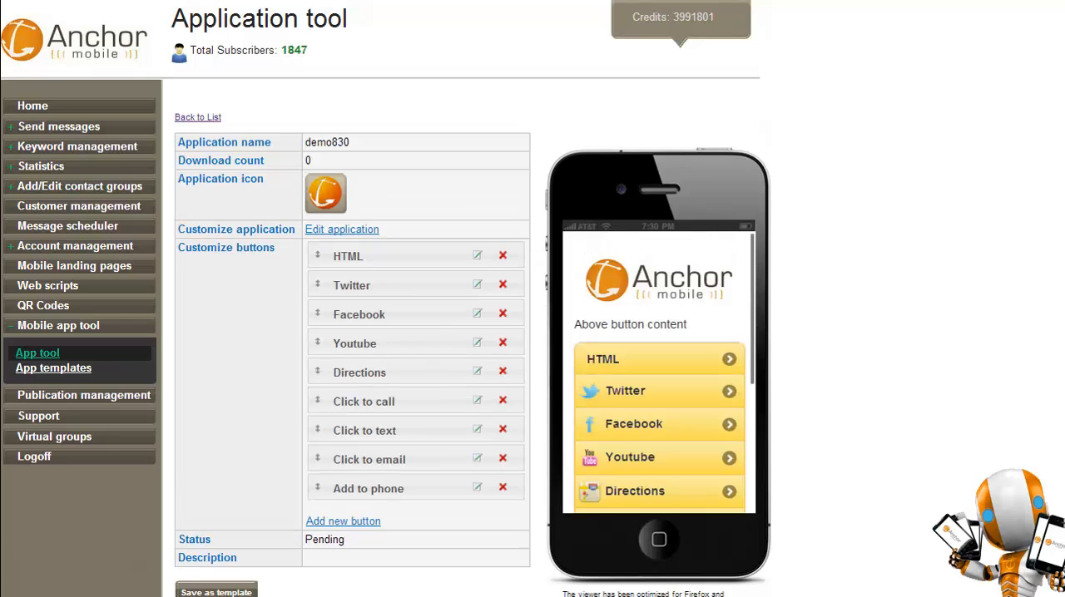
# Review the restyled app in the phone viewer, and edit the HTML button to rename it About Us with the red small.png icon.
pyautogui.scroll(-3, 659, 372)
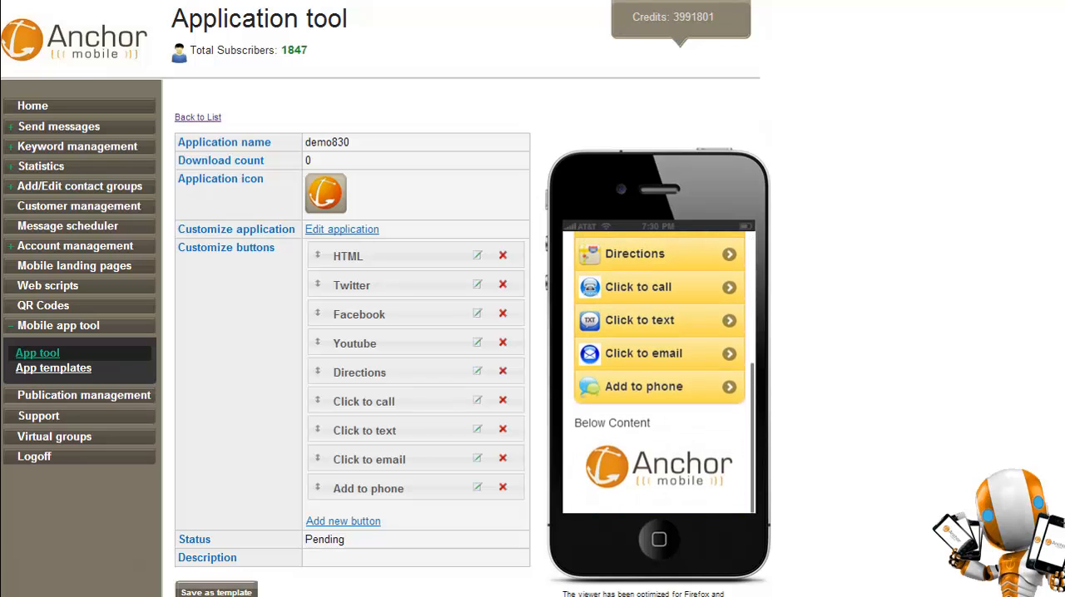
pyautogui.scroll(3, 659, 372)
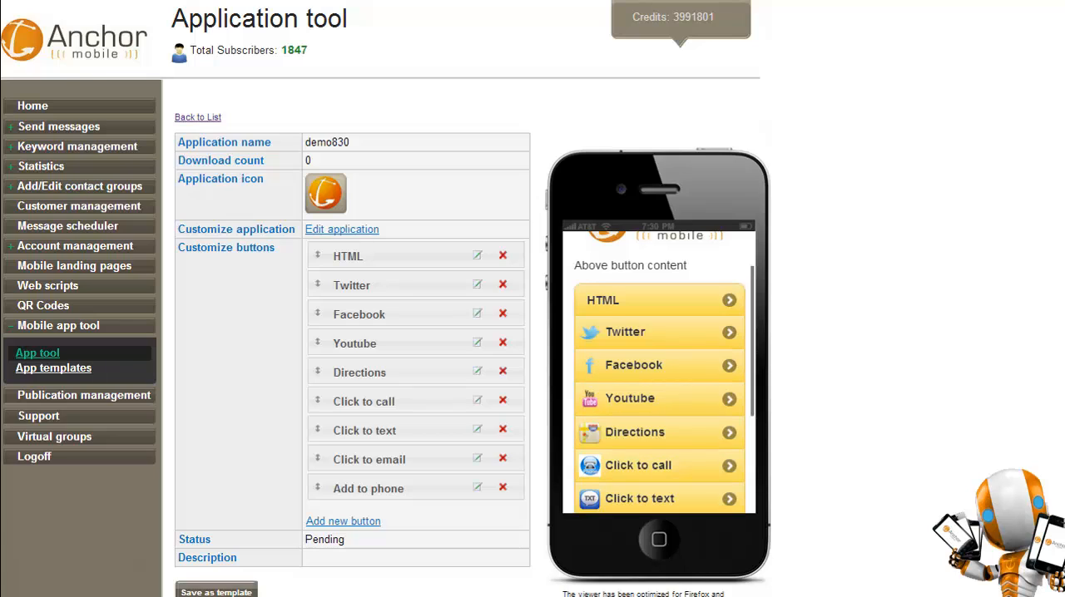
pyautogui.scroll(1, 659, 372)
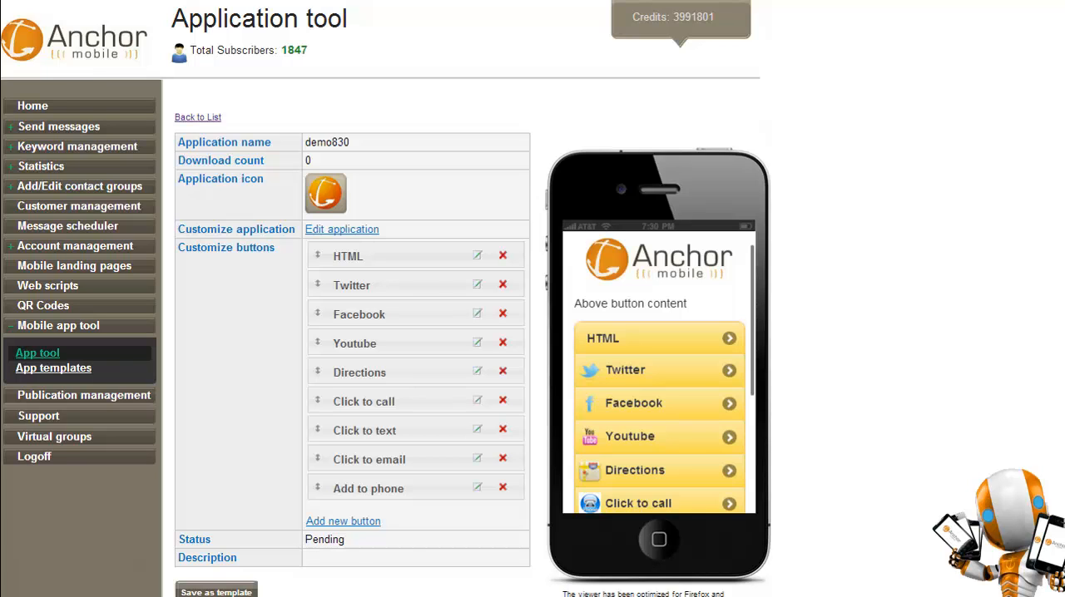
pyautogui.click(478, 255)
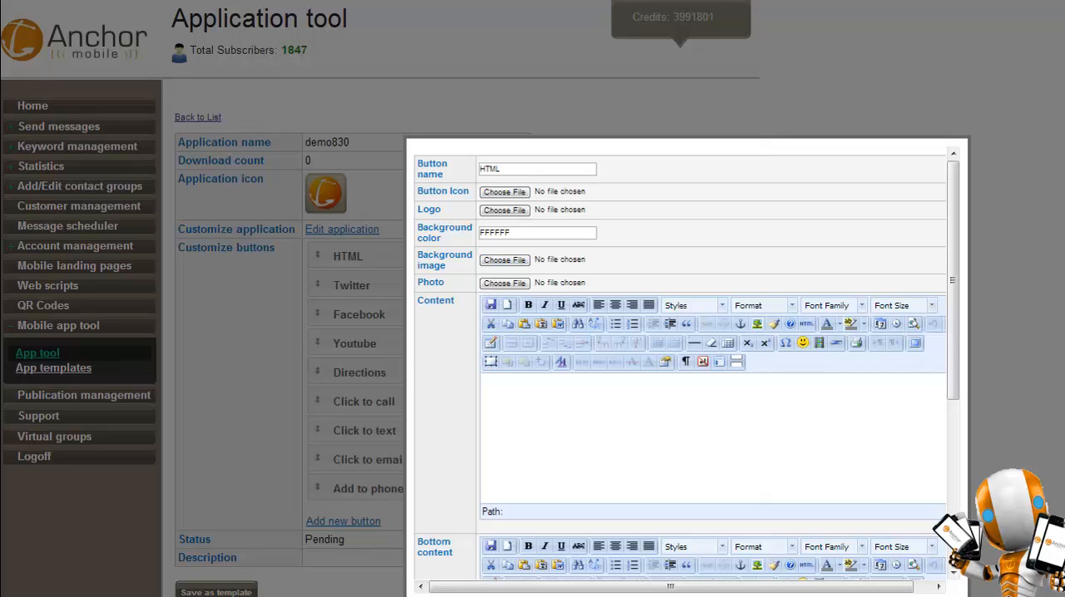
pyautogui.doubleClick(490, 169)
pyautogui.write('About Us')
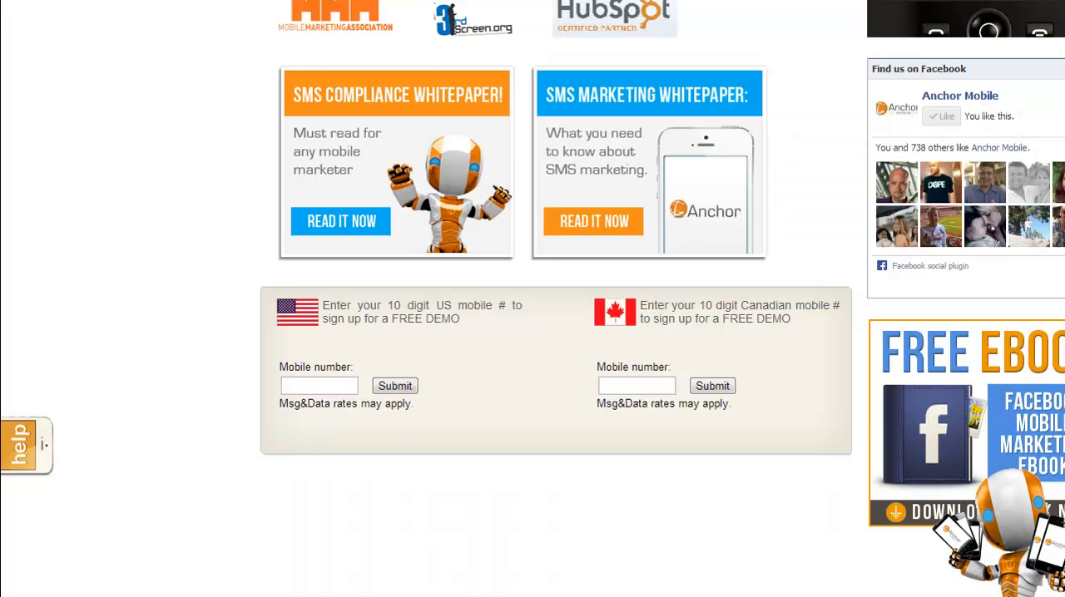
# Copy the White Label SMS Reseller Programs heading and its two paragraphs from the Anchor Mobile website into the About Us button's content.
pyautogui.scroll(14, 555, 300)
pyautogui.scroll(-4, 556, 300)
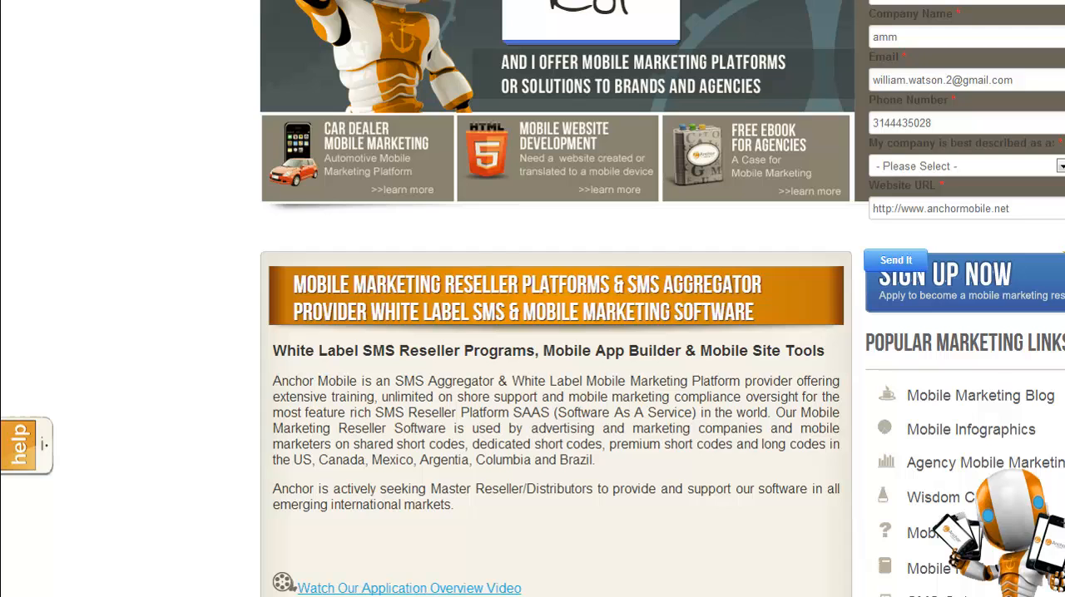
pyautogui.moveTo(453, 505); pyautogui.dragTo(273, 350)
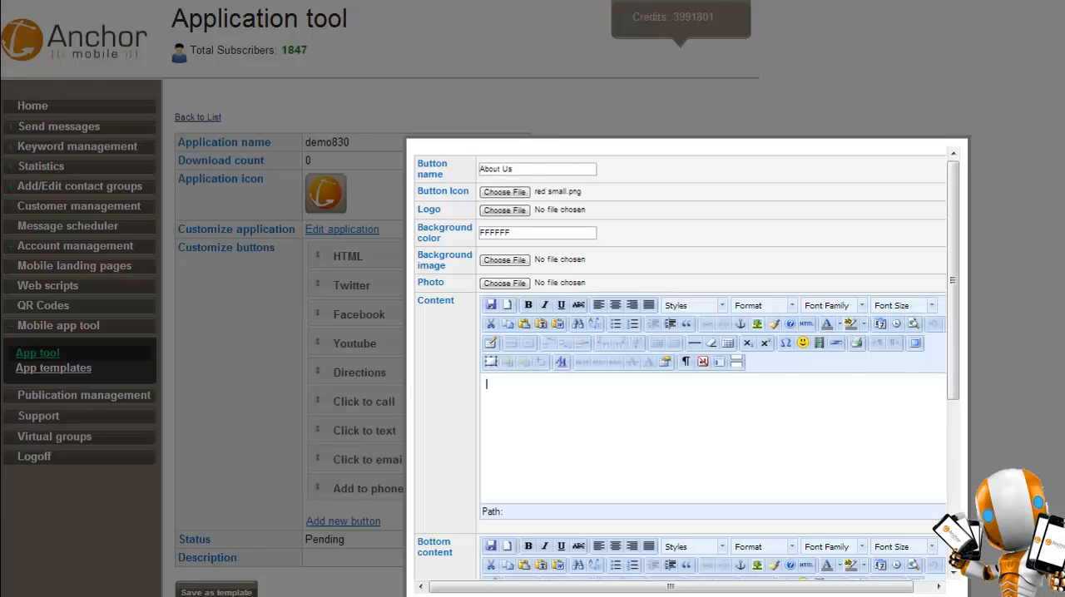
pyautogui.write('White Label SMS Reseller Programs, Mobile App Builder & Mobile Site Tools Anchor Mobile is an SMS Aggregator & White Label Mobile Marketing Platform provider offering extensive training, unlimited on shore support and mobile marketing compliance oversight for the most feature rich SMS Reseller Platform SAAS (Software As A Service) in the world. Our Mobile Marketing Reseller Software is used by advertising and marketing companies and mobile marketers on shared short codes, dedicated short codes, premium short codes and long codes in the US, Canada, Mexico, Argentia, Columbia and Brazil. Anchor is actively seeking Master Reseller/Distributors to provide and support our software in all emerging international markets.')
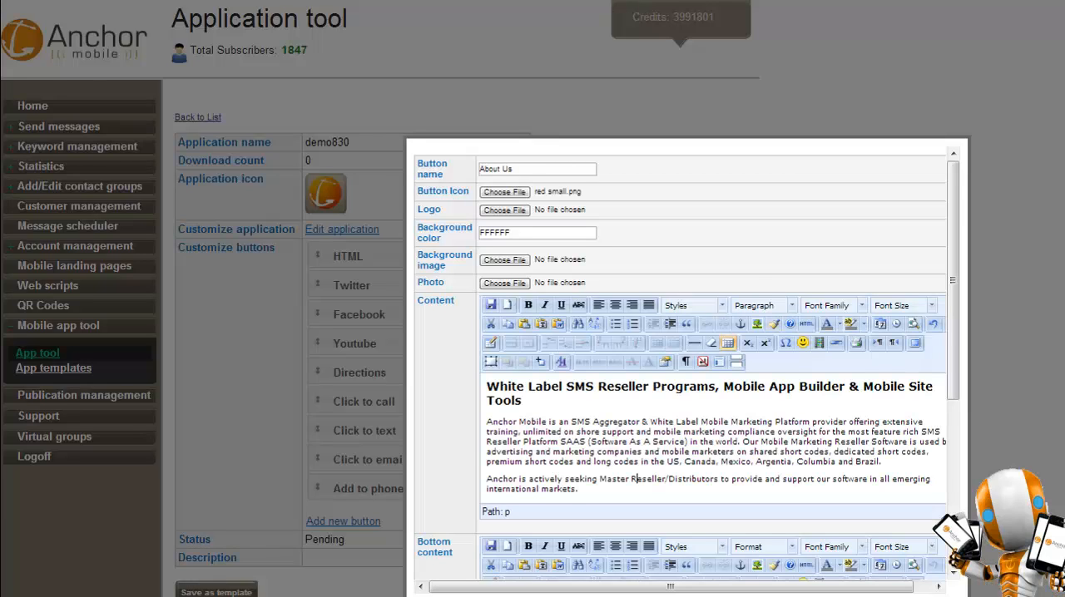
# Justify the two body paragraphs below the heading in the About Us content and separate them with a blank line.
pyautogui.scroll(-1, 680, 362)
pyautogui.hotkey('shift', 'Up')
pyautogui.hotkey('shift', 'Up')
pyautogui.hotkey('shift', 'Up')
pyautogui.hotkey('shift', 'Up')
pyautogui.hotkey('shift', 'Up')
pyautogui.hotkey('shift', 'Up')
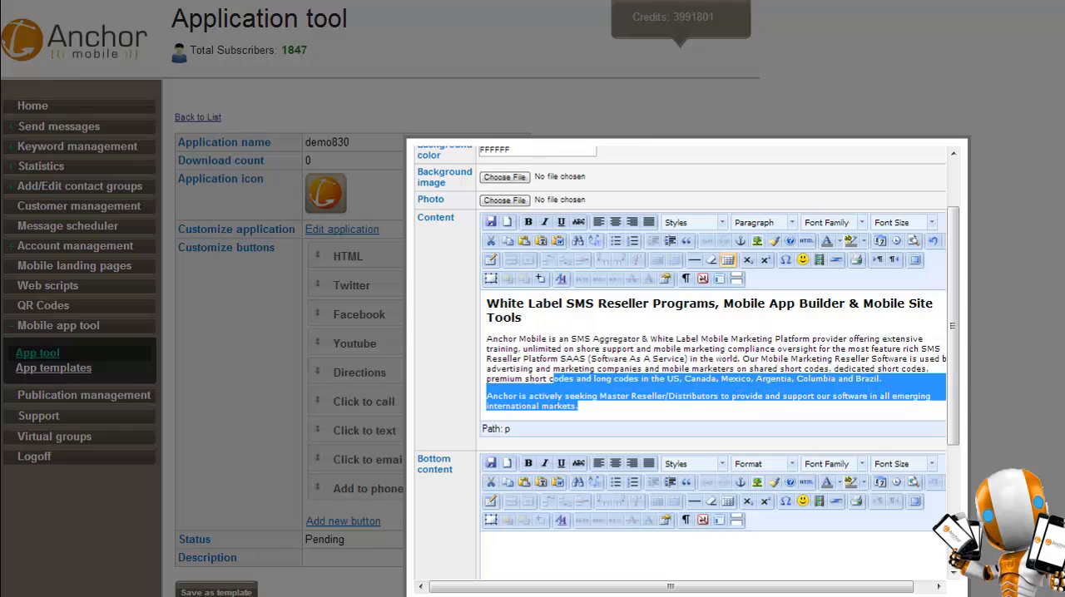
pyautogui.hotkey('shift', 'Home')
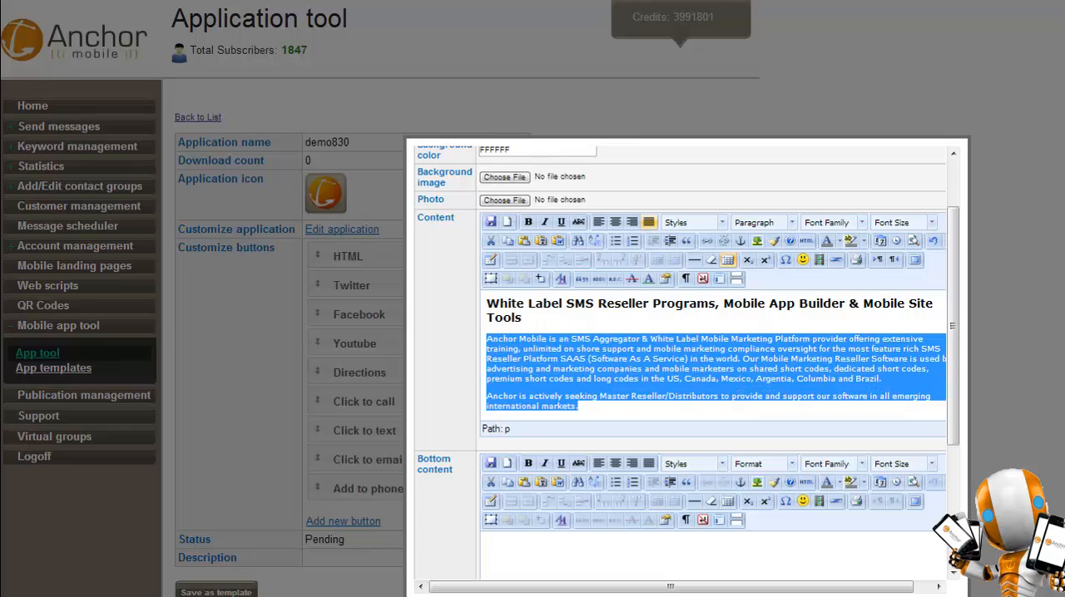
pyautogui.click(649, 222)
pyautogui.click(739, 359)
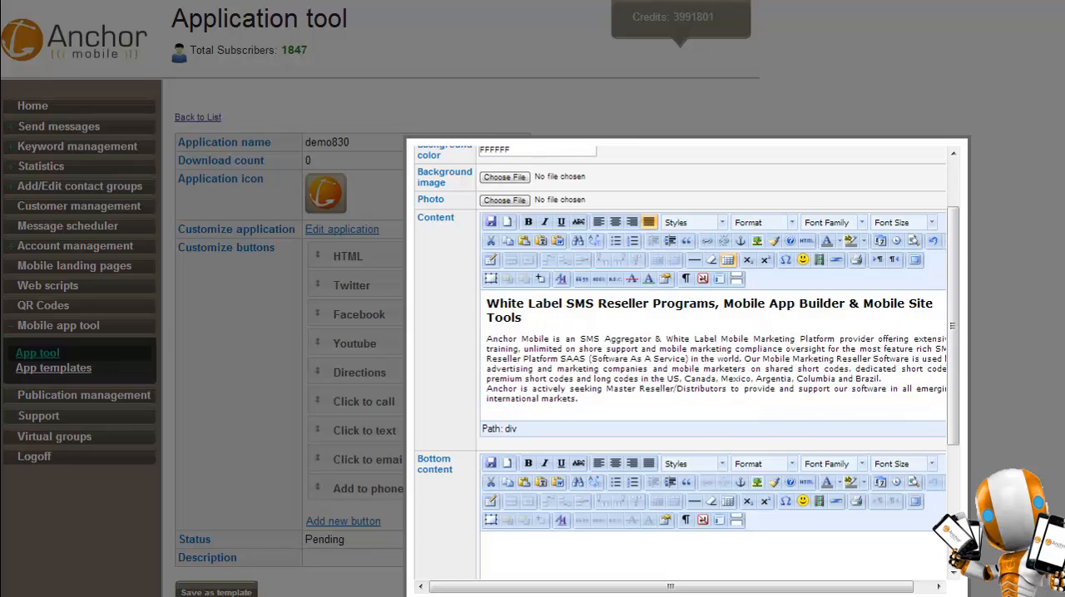
pyautogui.click(882, 379)
pyautogui.press('Return')
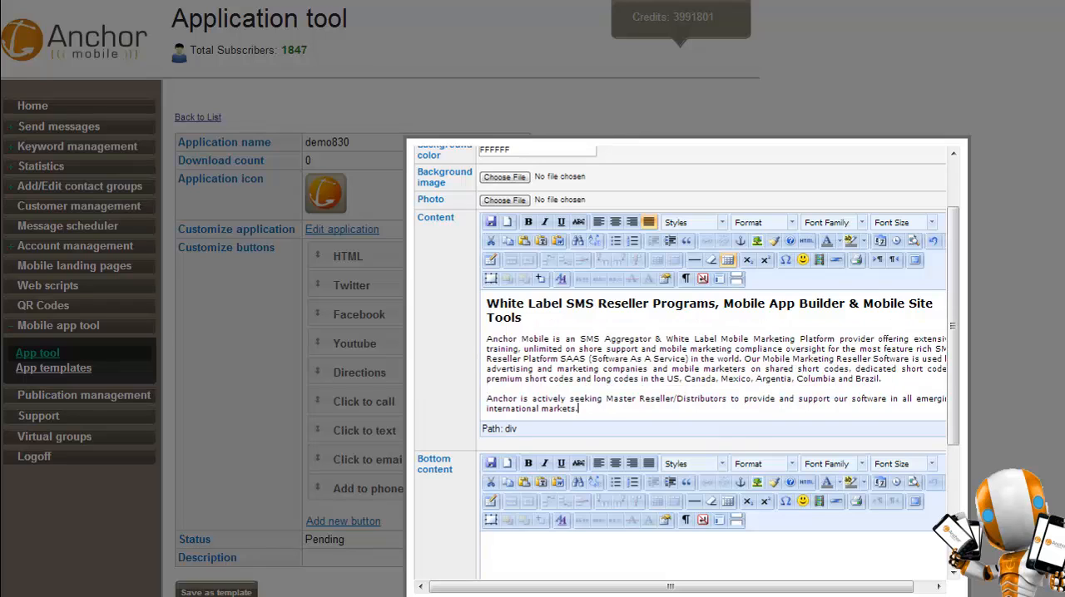
# Upload holding phones croped.jpg and pick it as the image for a new line below the About Us content's last paragraph.
pyautogui.press('Return')
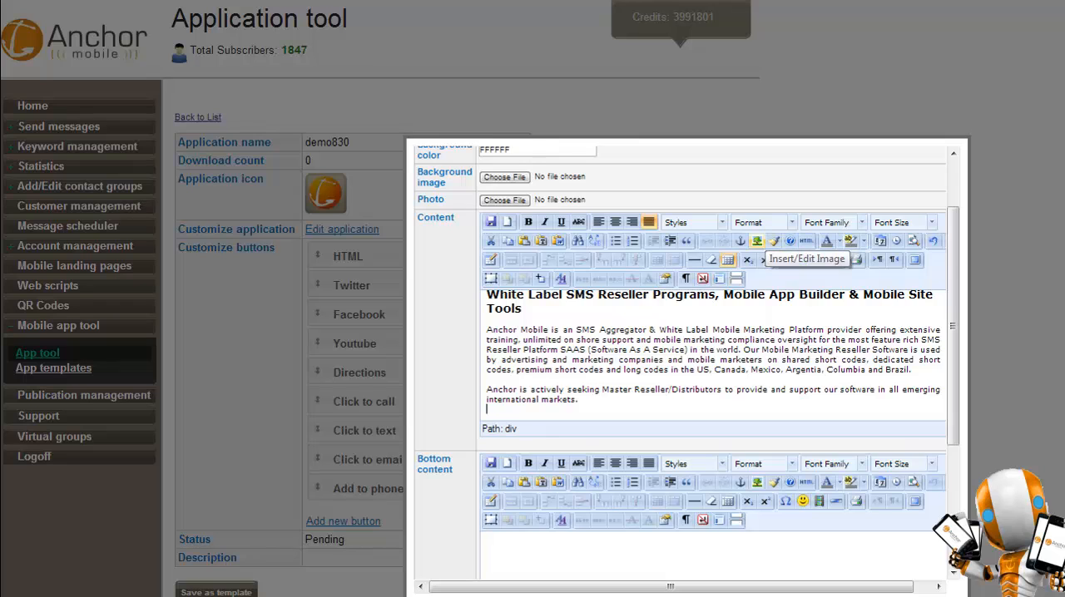
pyautogui.click(757, 240)
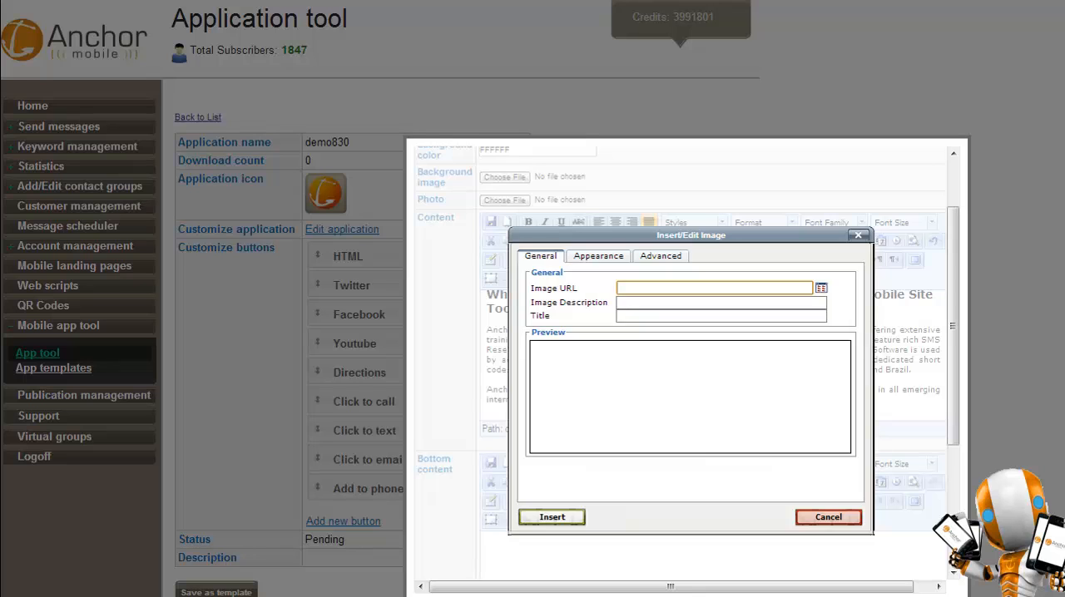
pyautogui.click(821, 287)
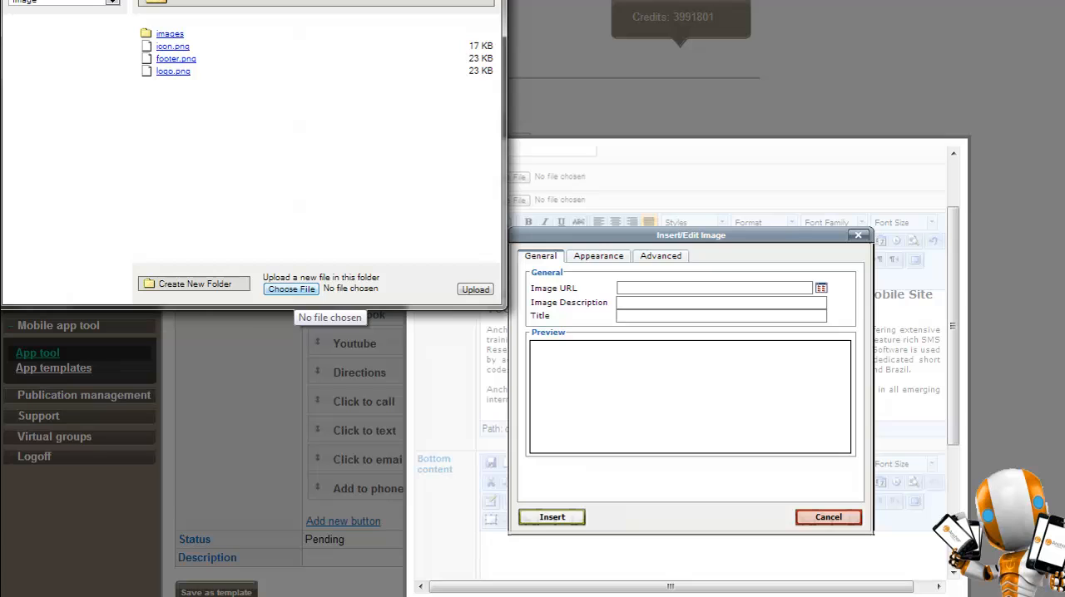
pyautogui.click(291, 290)
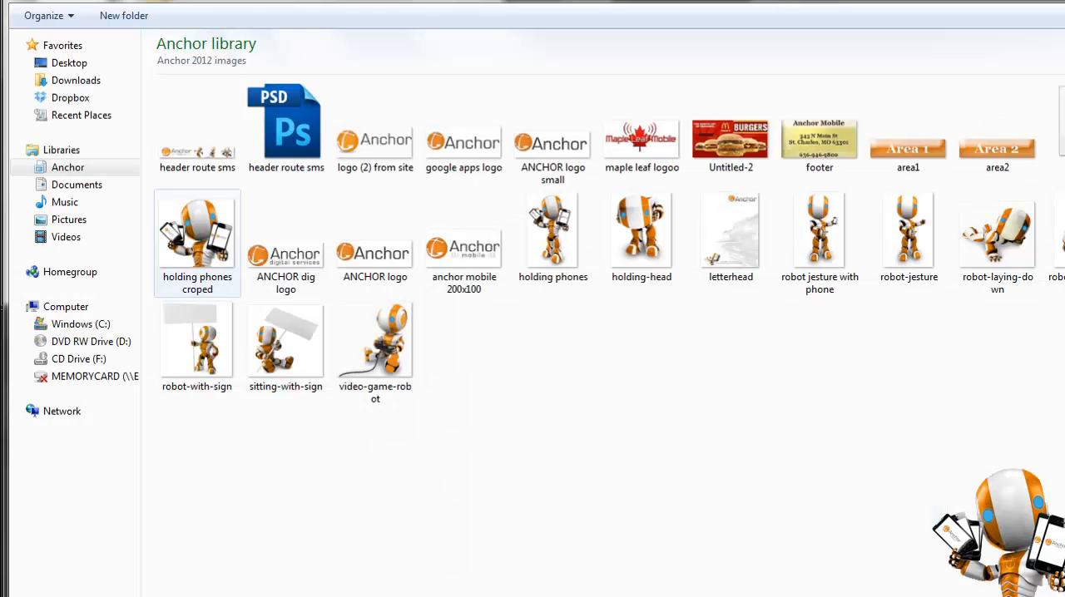
pyautogui.doubleClick(197, 237)
pyautogui.click(475, 290)
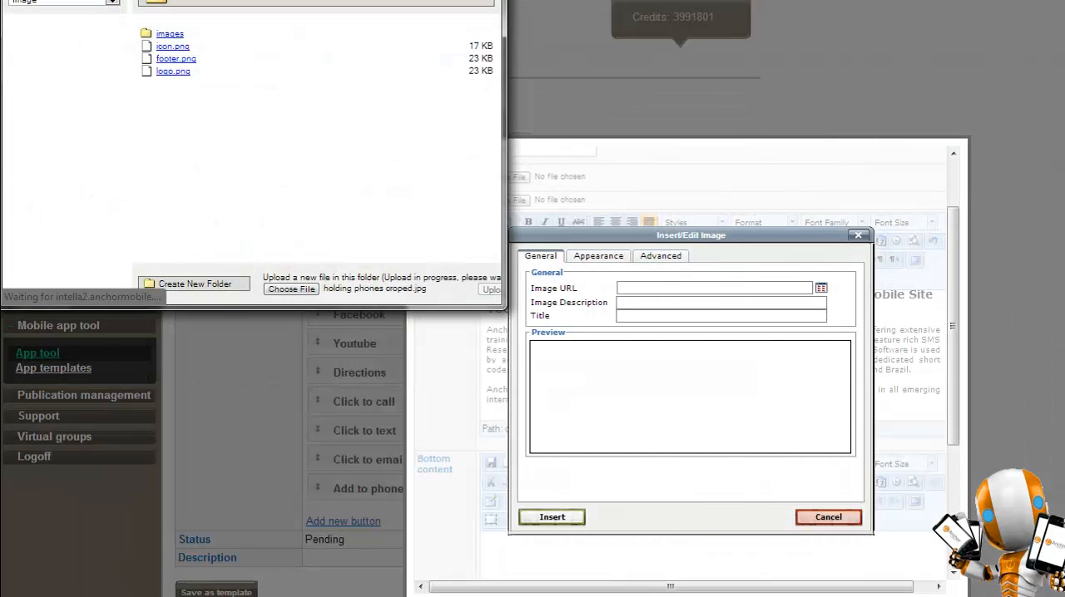
pyautogui.click(207, 58)
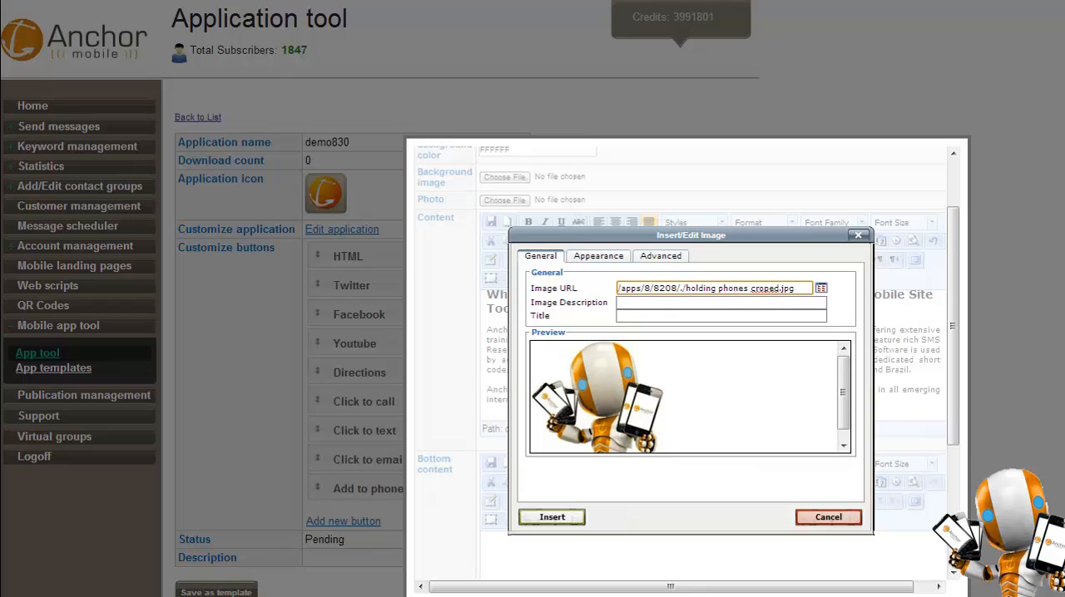
# Insert the holding phones image into the About Us content at its original dimensions and centre it below the text.
pyautogui.click(598, 256)
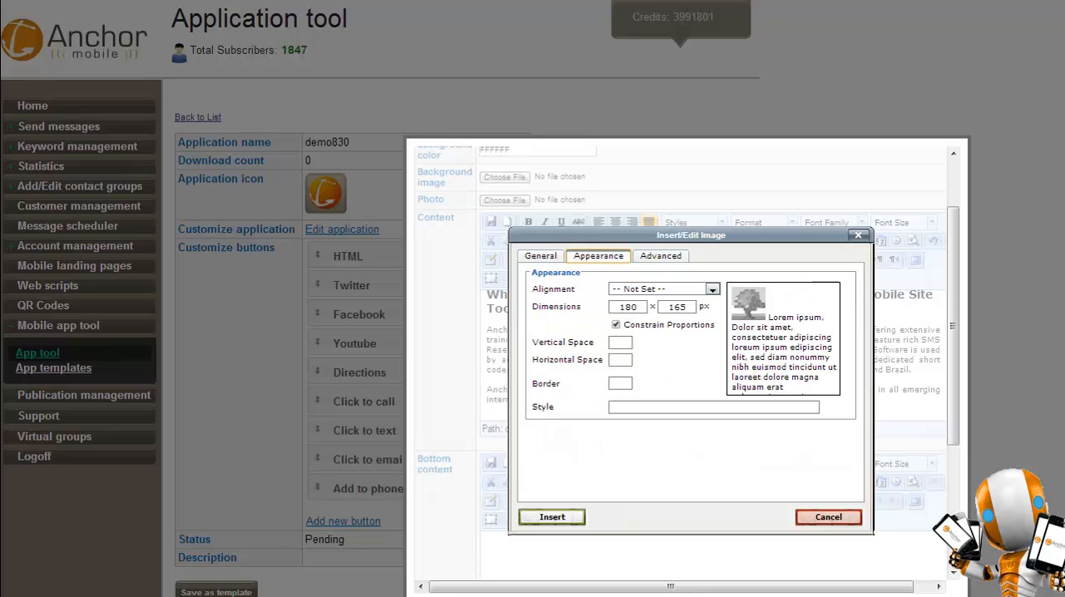
pyautogui.click(552, 517)
pyautogui.click(649, 399)
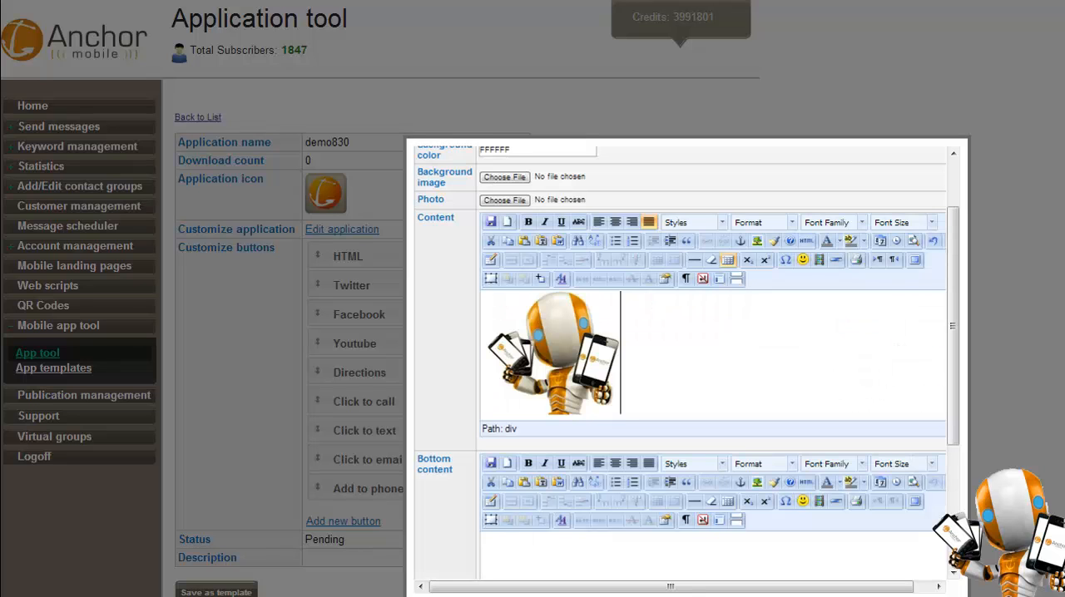
pyautogui.click(554, 354)
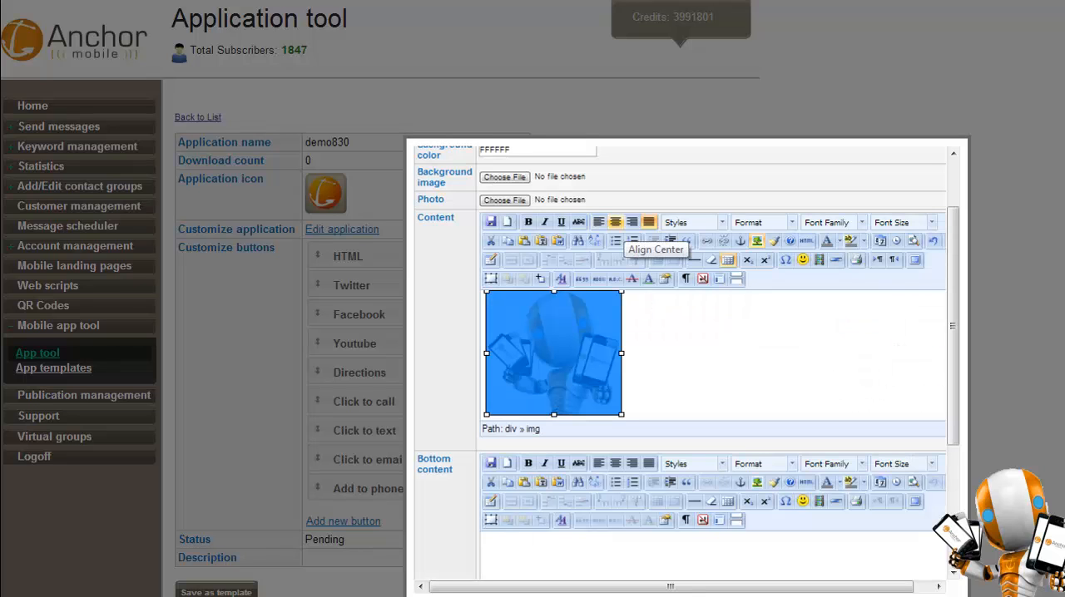
pyautogui.click(615, 222)
pyautogui.click(834, 354)
pyautogui.scroll(1, 833, 353)
pyautogui.scroll(1, 714, 358)
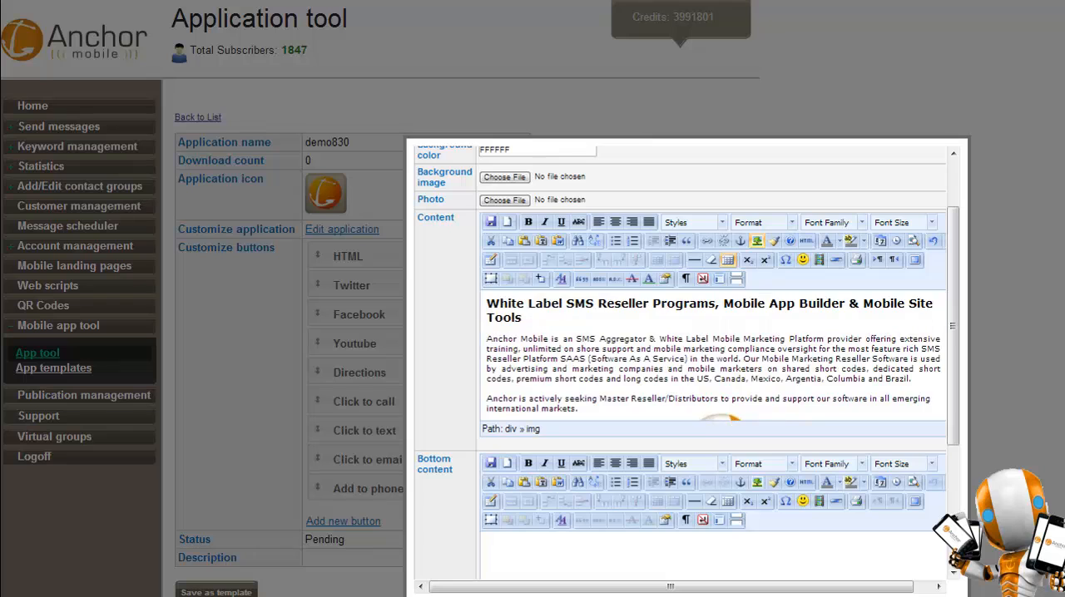
pyautogui.scroll(-3, 714, 357)
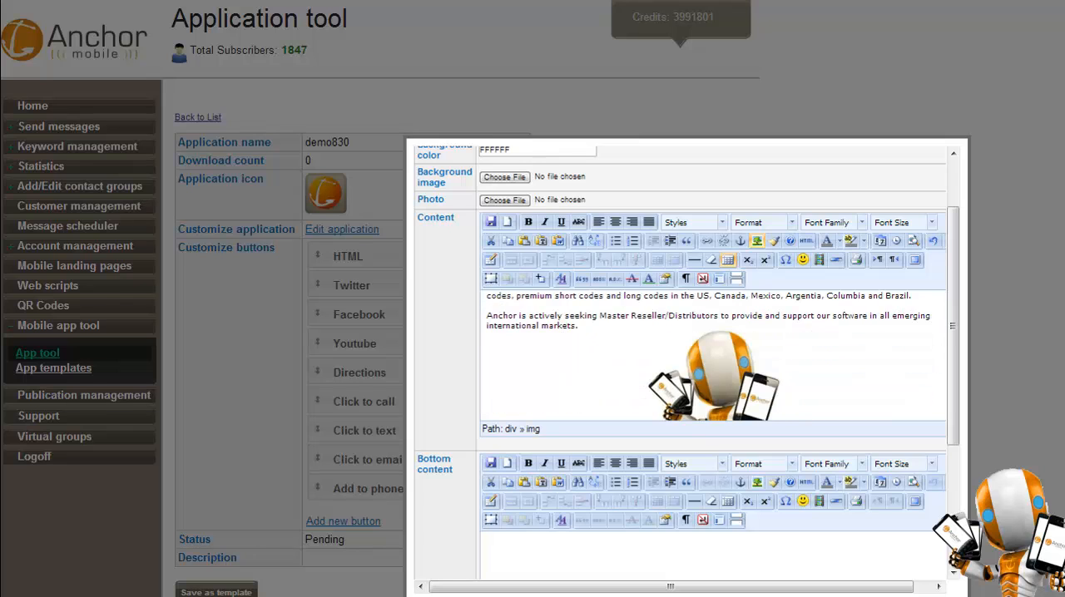
# Choose the anchor mobile 200x100.jpg image as the About Us page's logo and save the button.
pyautogui.scroll(-3, 687, 366)
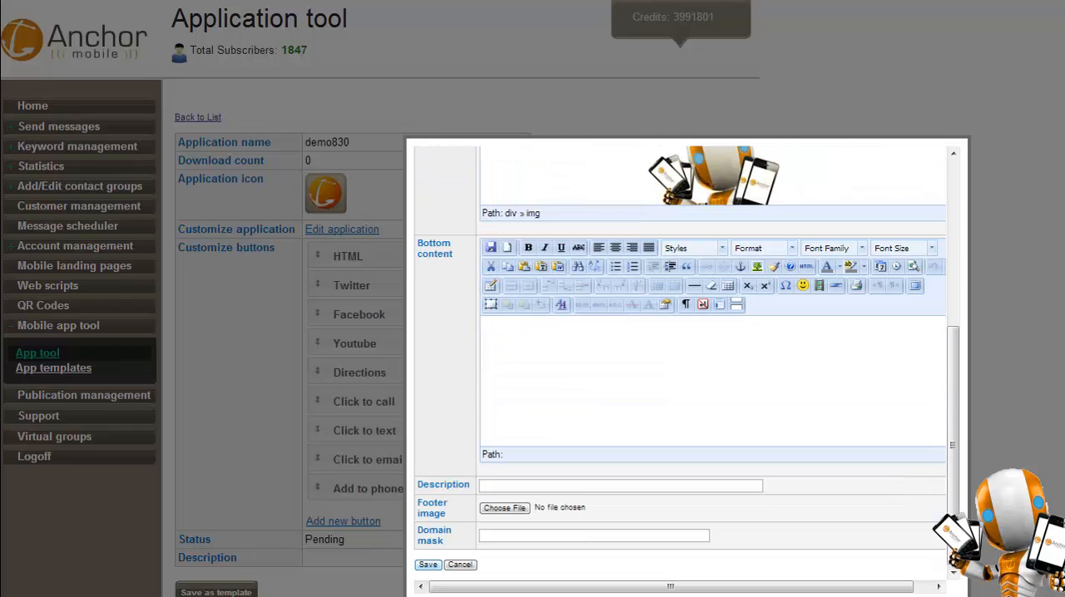
pyautogui.scroll(4, 516, 208)
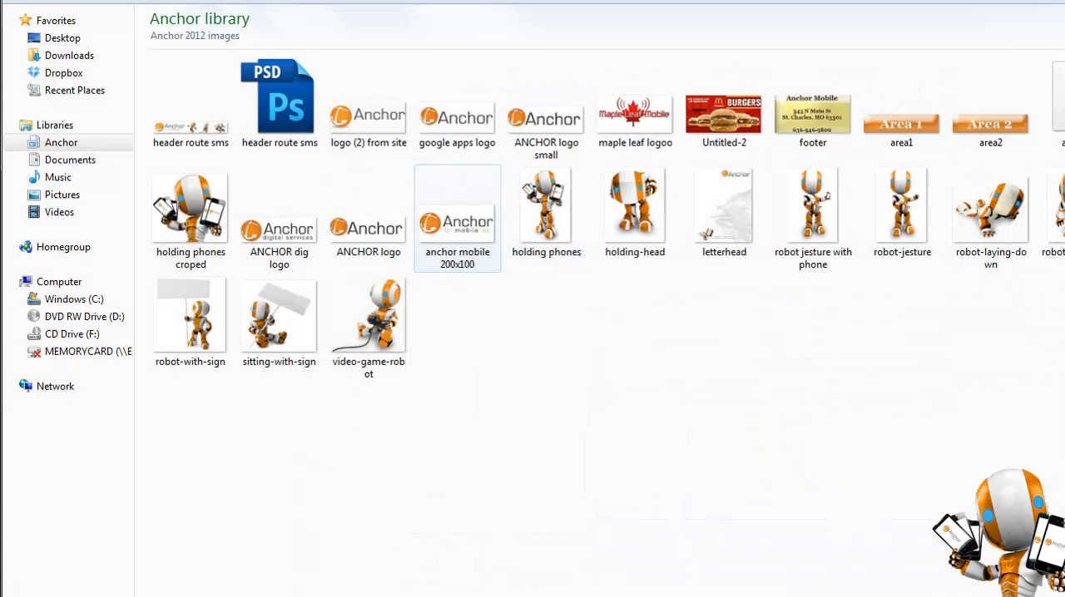
pyautogui.click(456, 218)
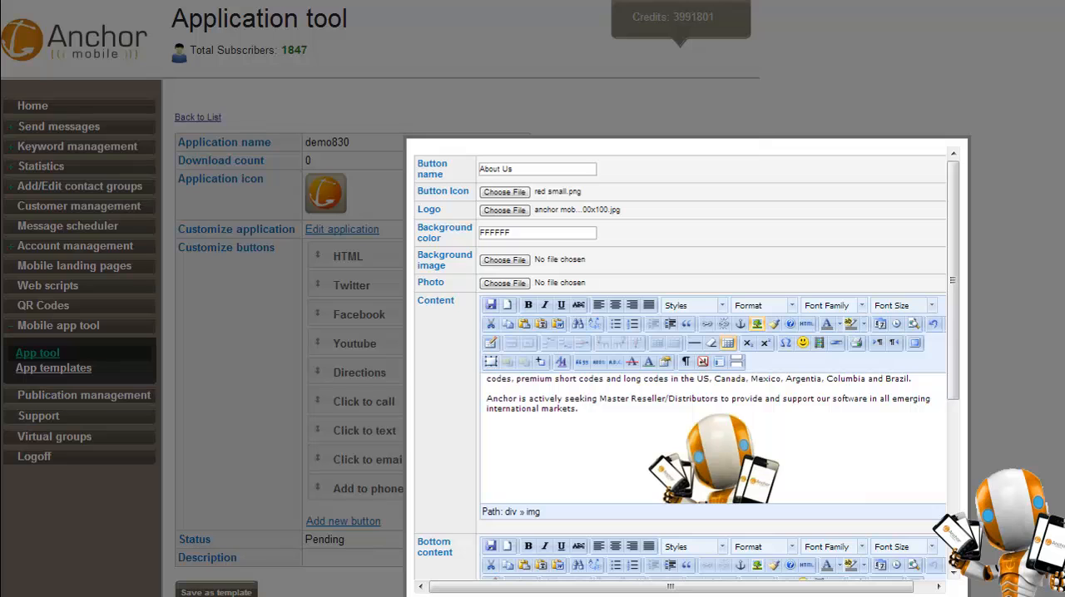
pyautogui.scroll(-5, 682, 366)
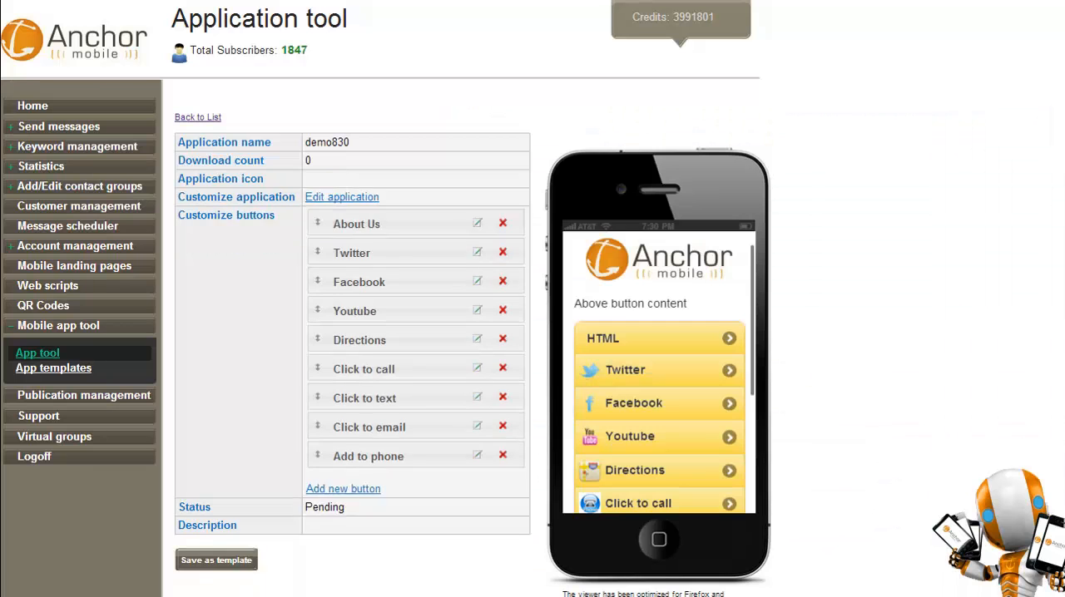
# Examine the About Us page's logo, text and image in the phone viewer and return to the app's main screen.
pyautogui.click(657, 360)
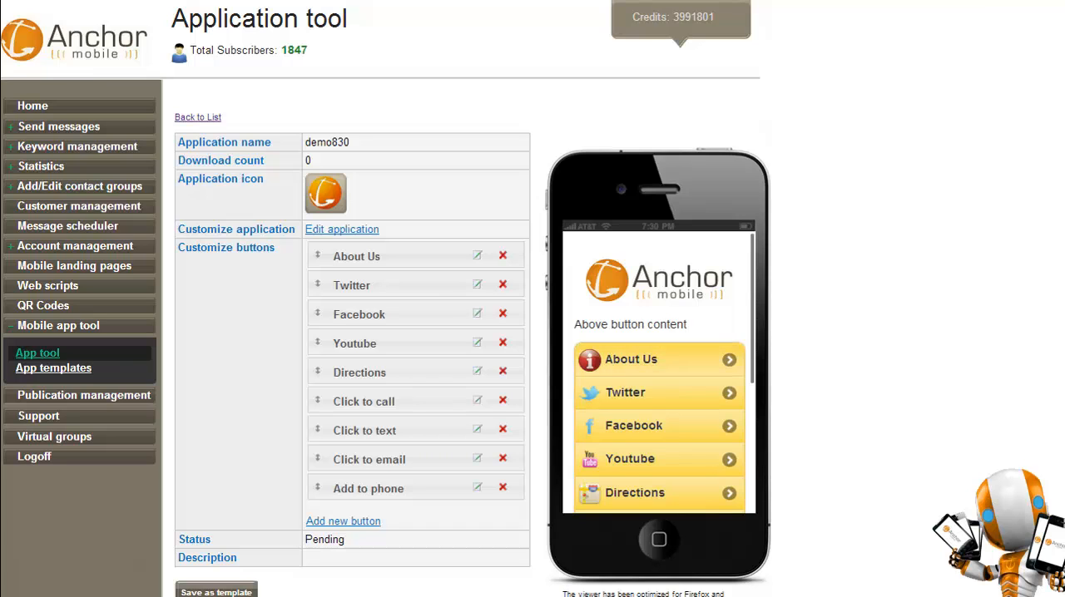
pyautogui.scroll(-5, 659, 372)
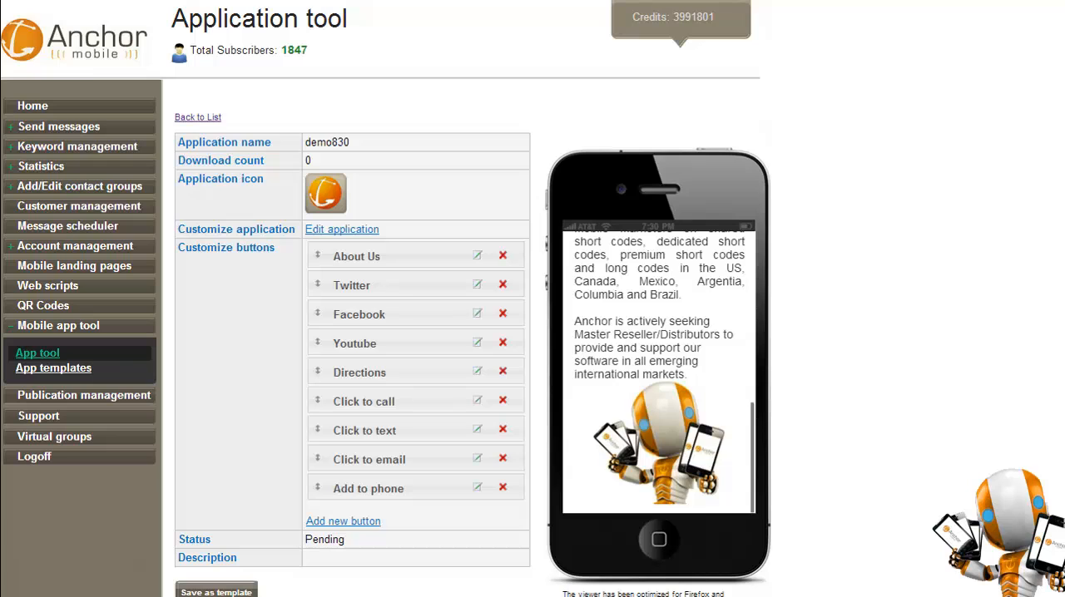
pyautogui.scroll(5, 659, 372)
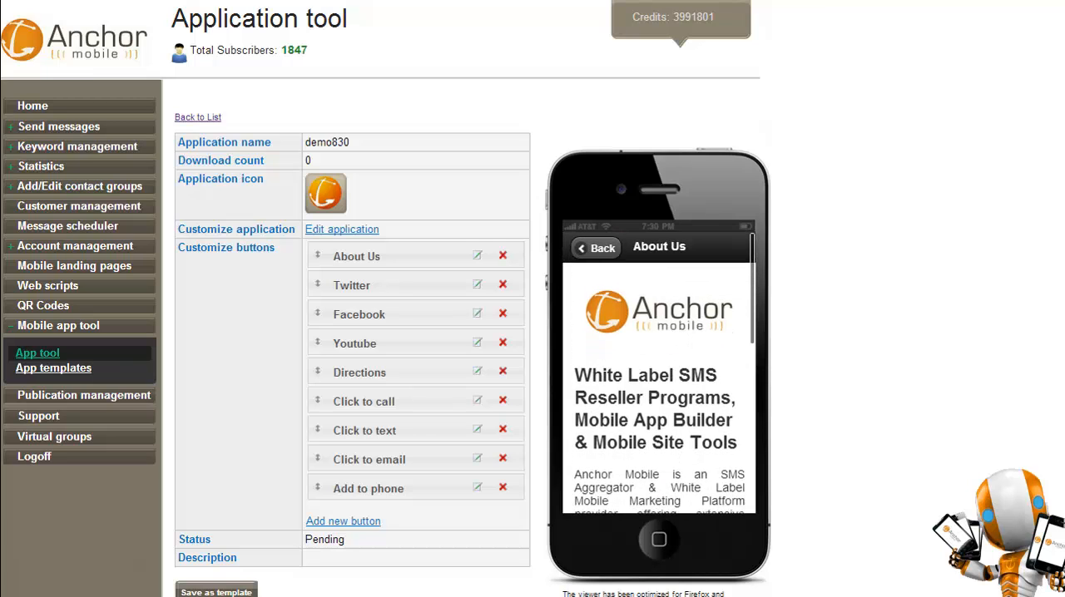
pyautogui.click(596, 248)
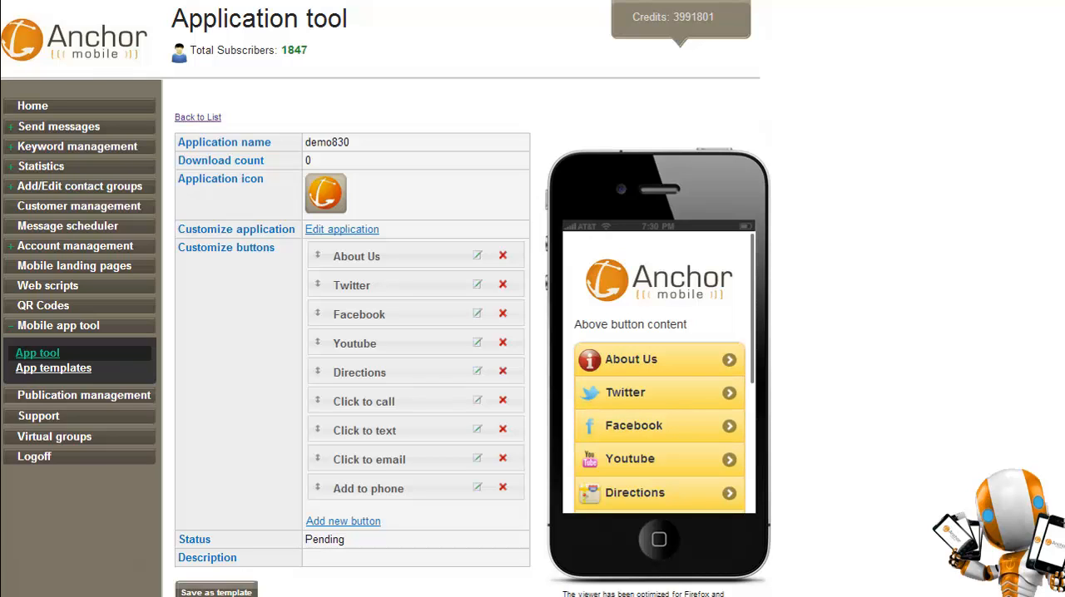
# Open the Twitter button for editing, switch to Twitter and search for "ancho" to open the Anchor_Mobile profile.
pyautogui.click(477, 285)
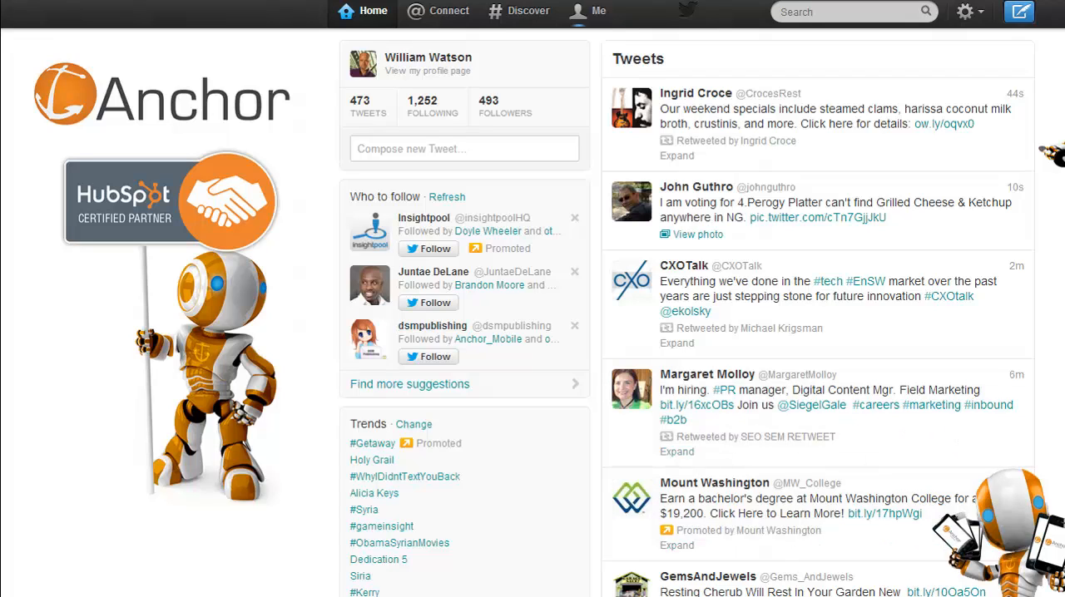
pyautogui.click(592, 12)
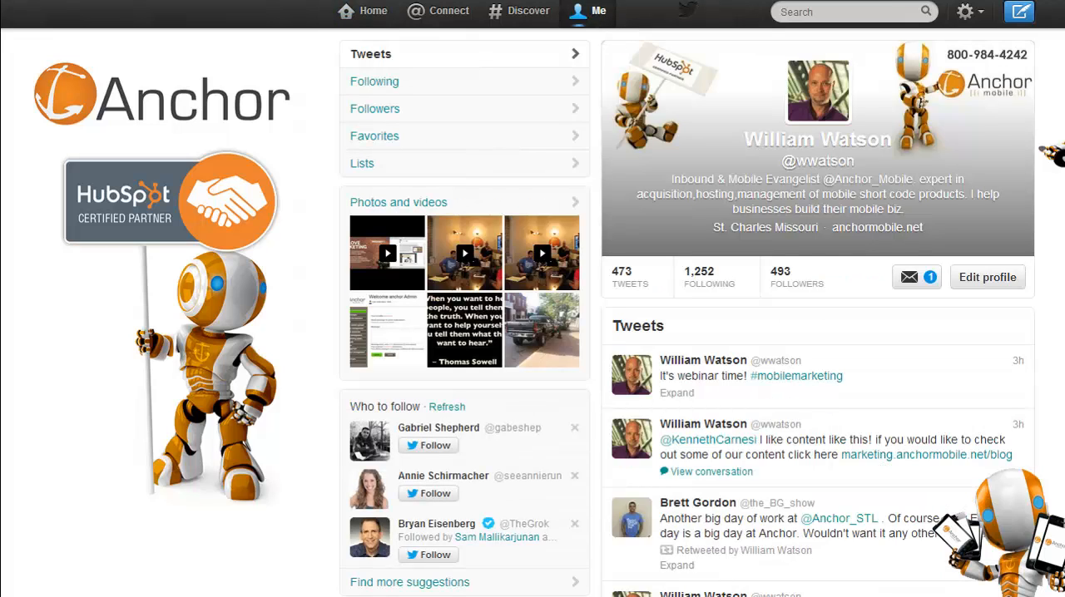
pyautogui.click(832, 11)
pyautogui.write('ancho')
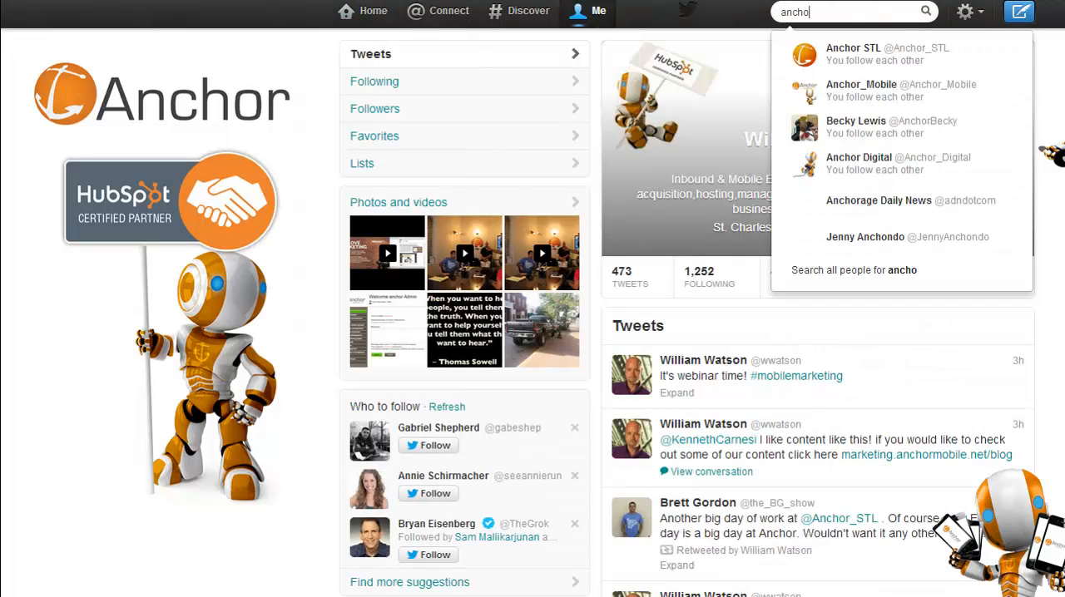
pyautogui.press('Down')
pyautogui.press('Return')
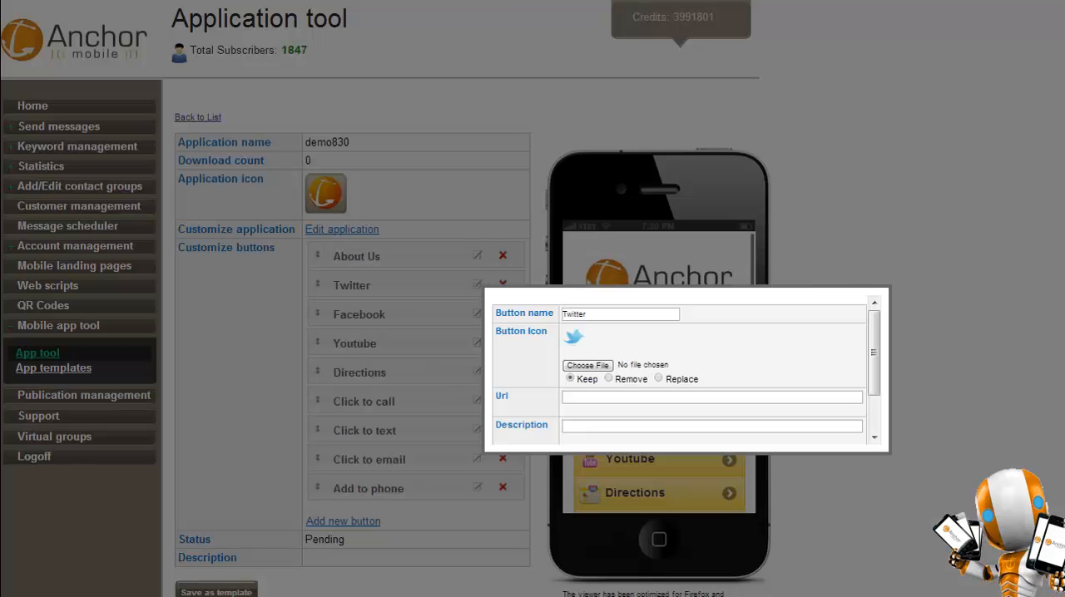
pyautogui.click(712, 398)
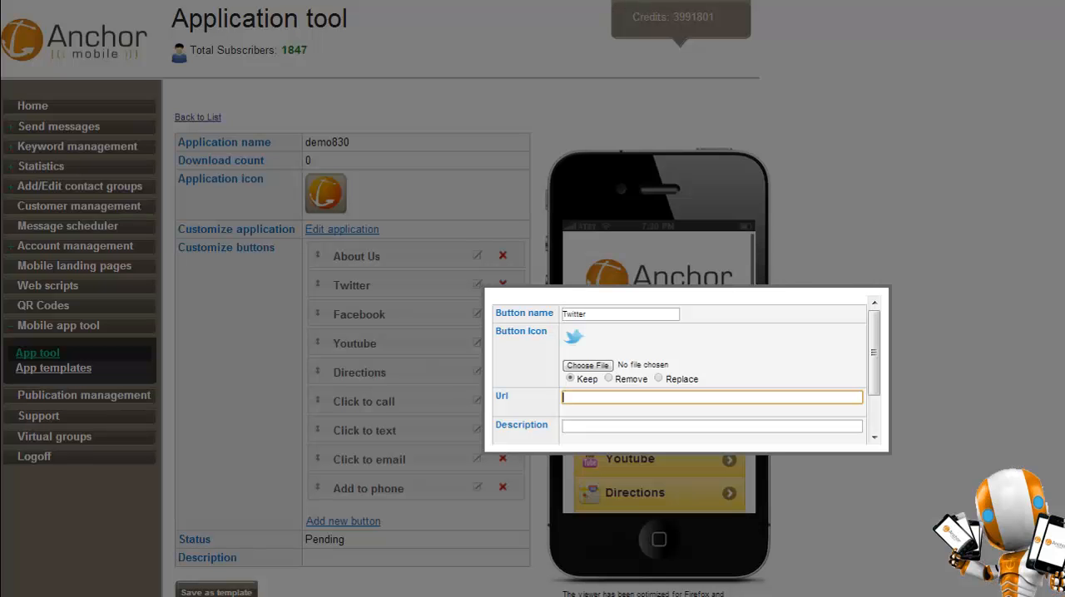
pyautogui.write('https://twitter.com/Anchor_Mobile')
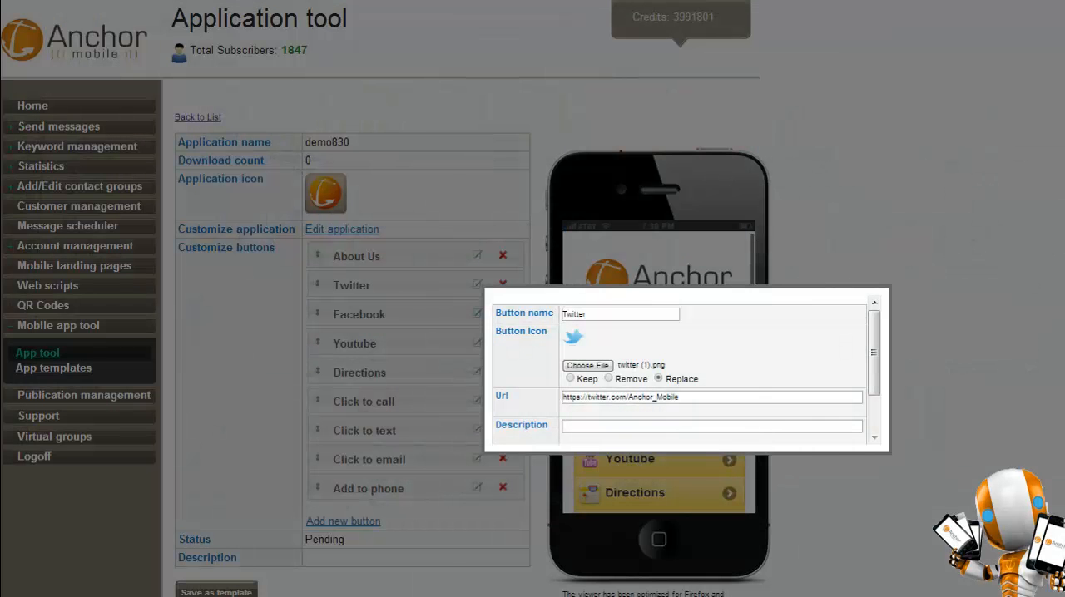
pyautogui.scroll(-2, 686, 371)
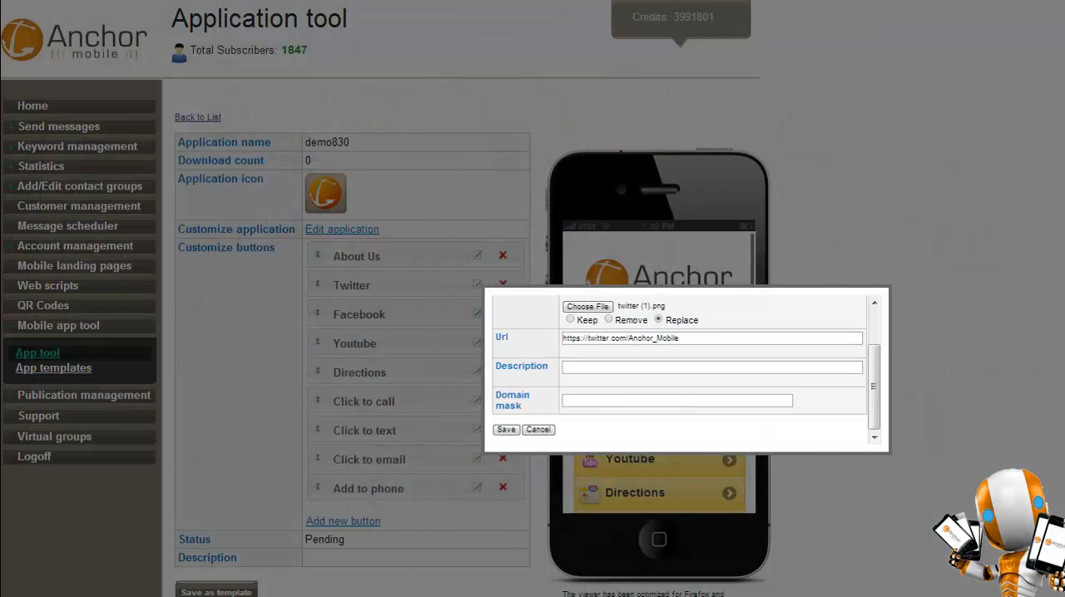
pyautogui.click(506, 429)
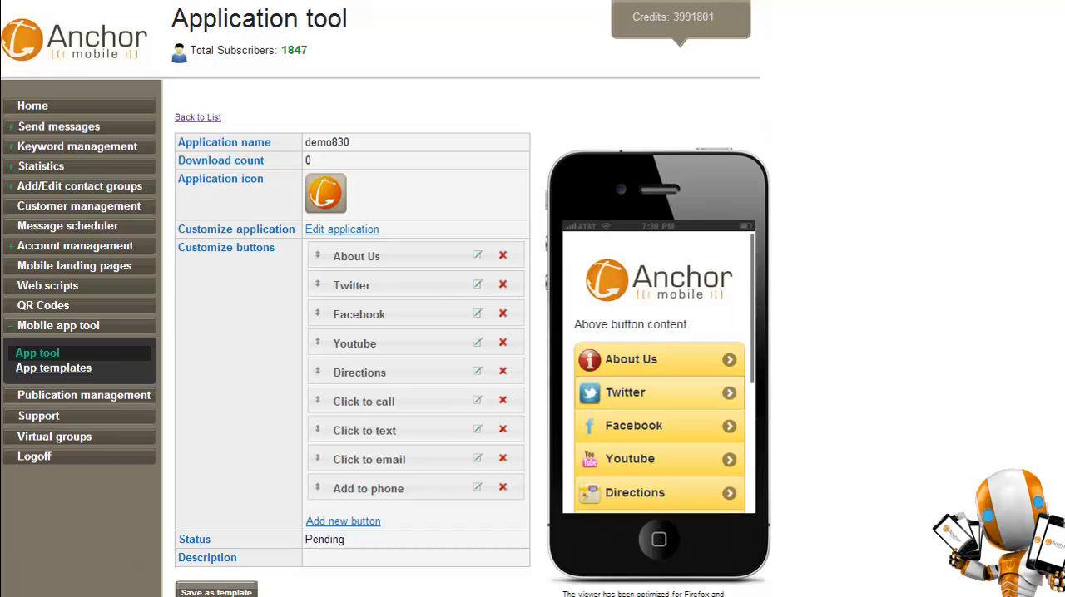
# Edit the Facebook button and choose facebook.png as its replacement icon.
pyautogui.click(476, 314)
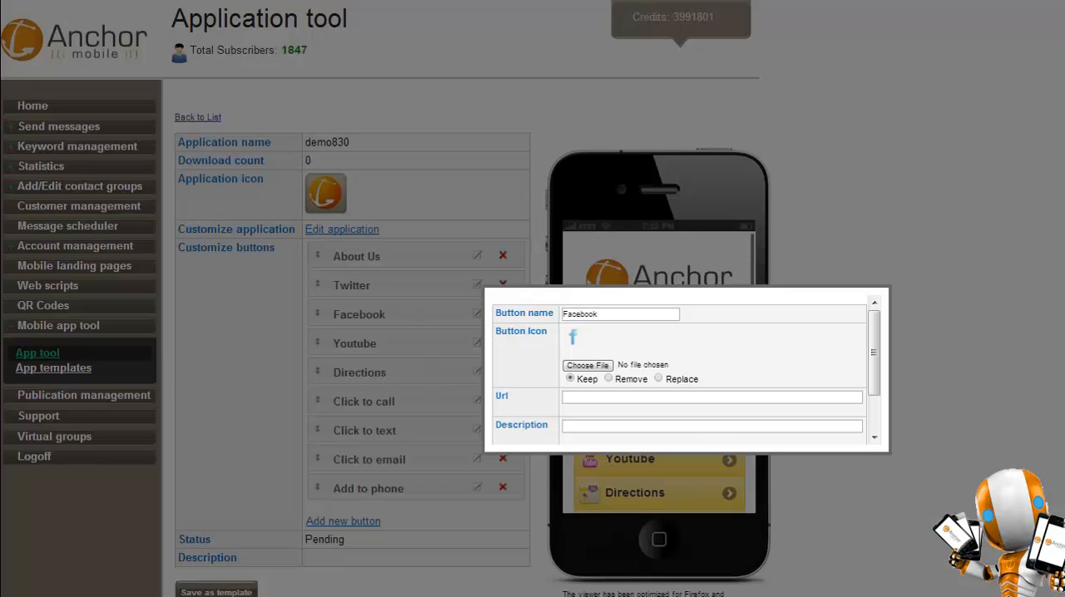
pyautogui.click(587, 365)
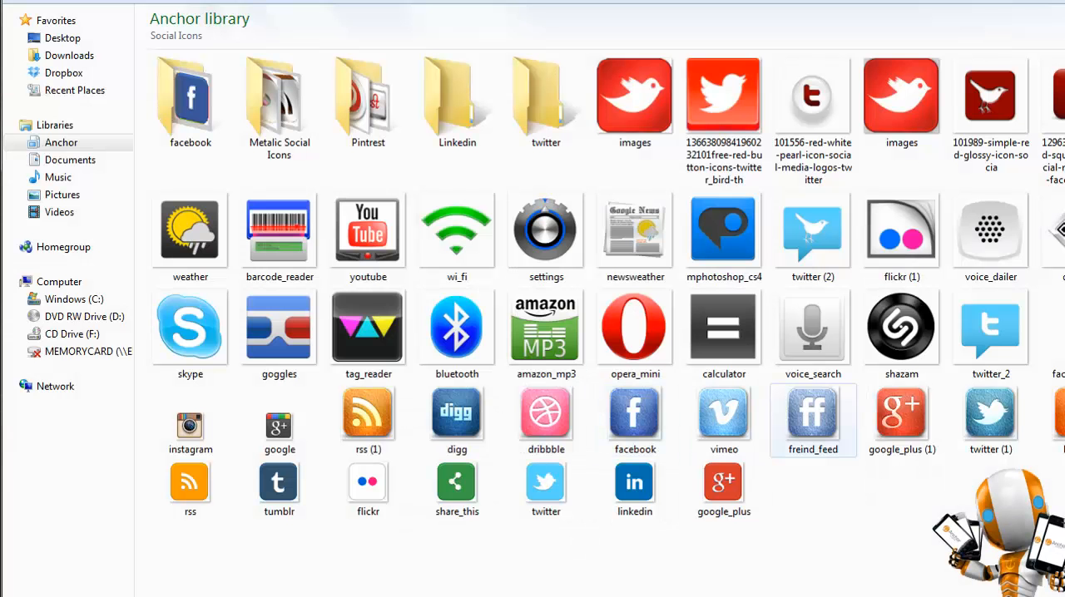
pyautogui.doubleClick(635, 416)
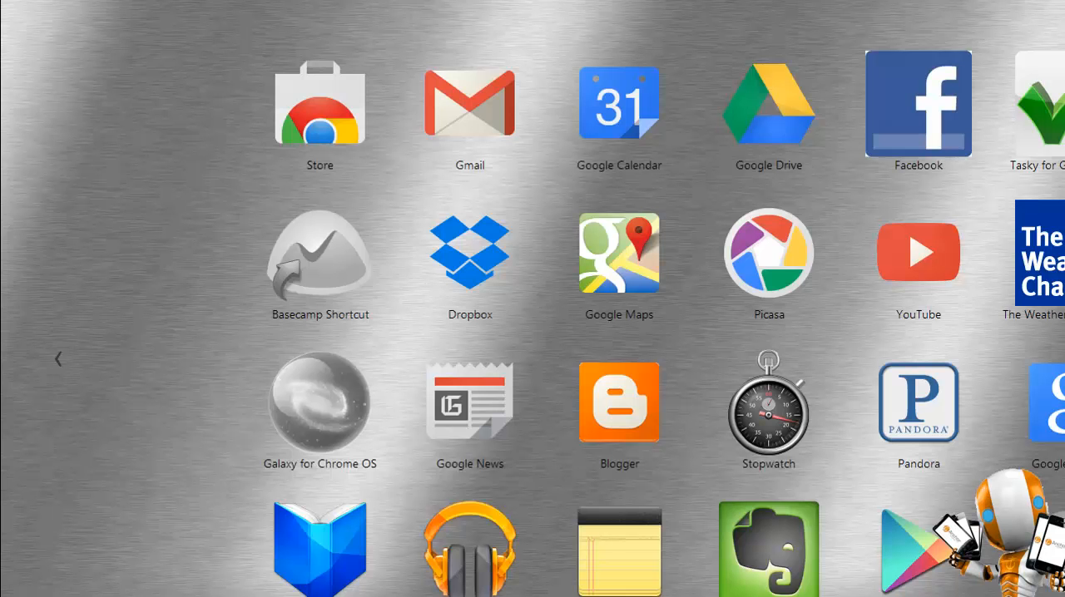
pyautogui.click(358, 0)
pyautogui.click(287, 4)
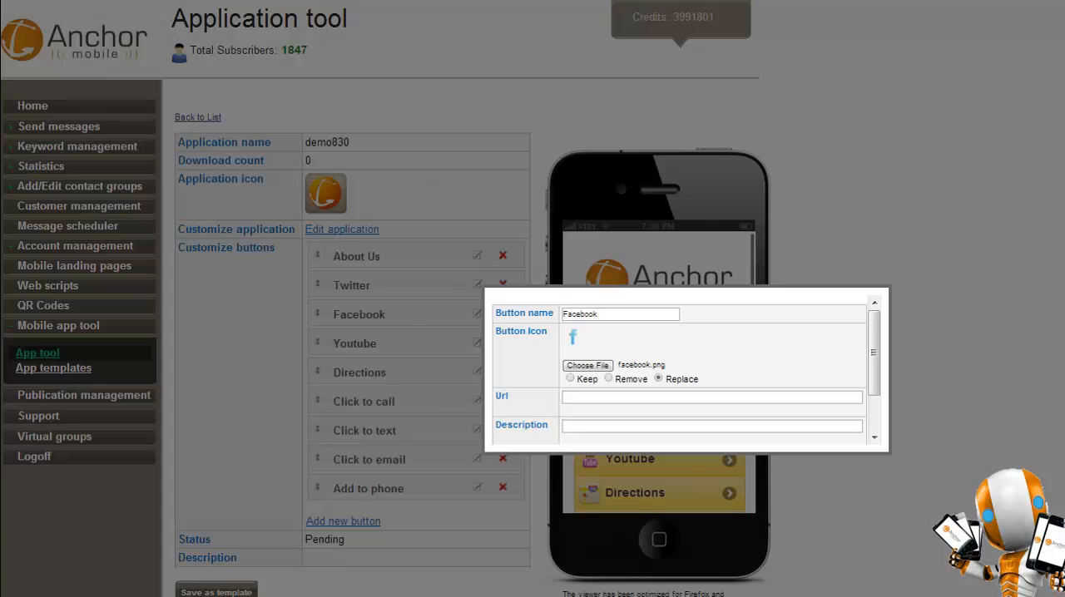
pyautogui.click(712, 398)
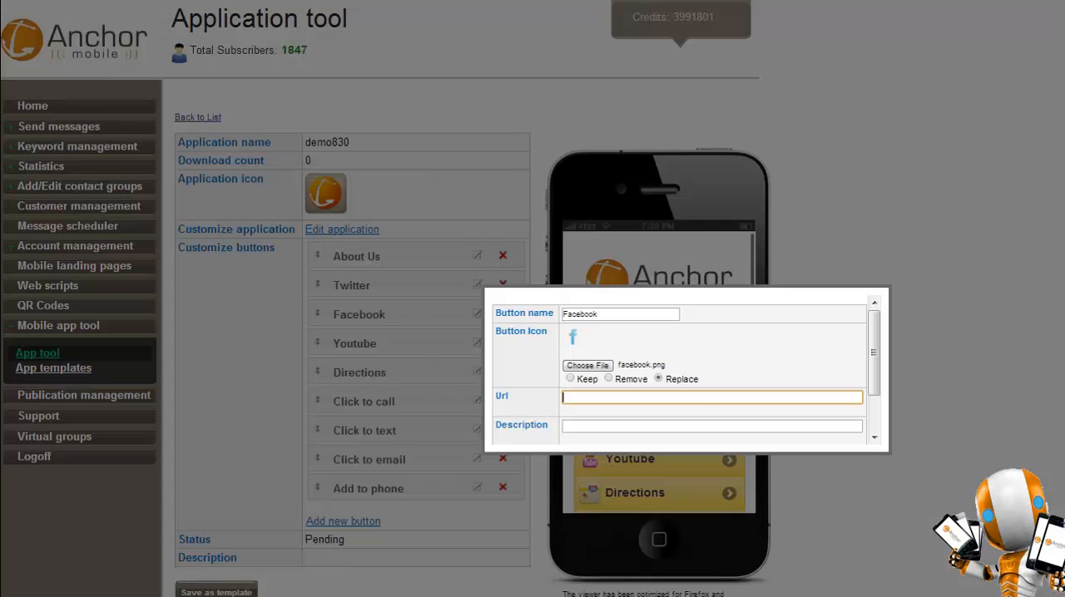
pyautogui.write('https://www.facebook.com/AnchorMobile')
pyautogui.click(748, 358)
pyautogui.scroll(-3, 749, 358)
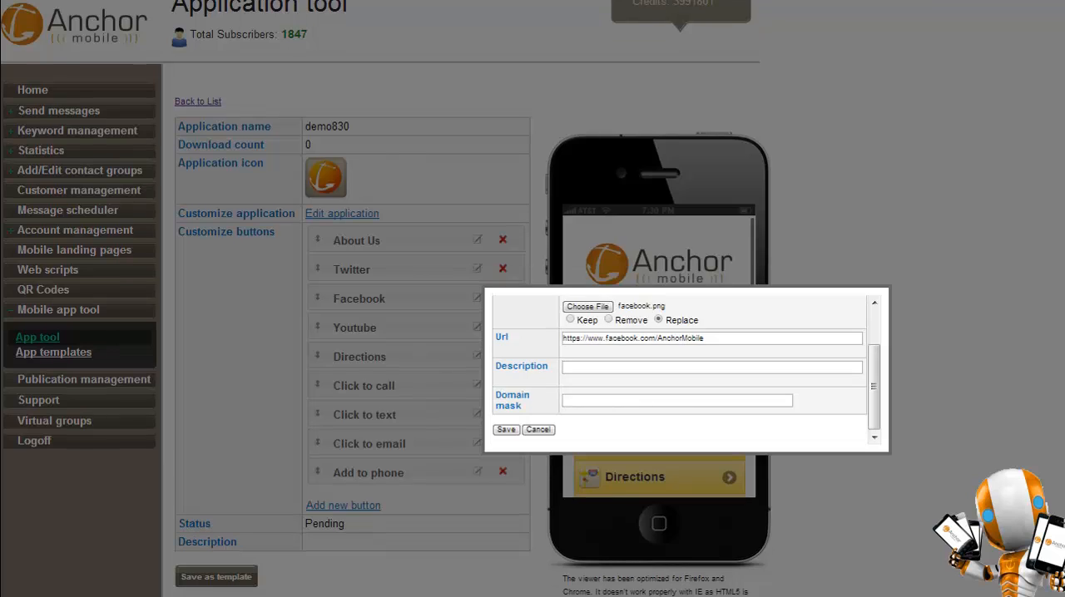
pyautogui.click(506, 430)
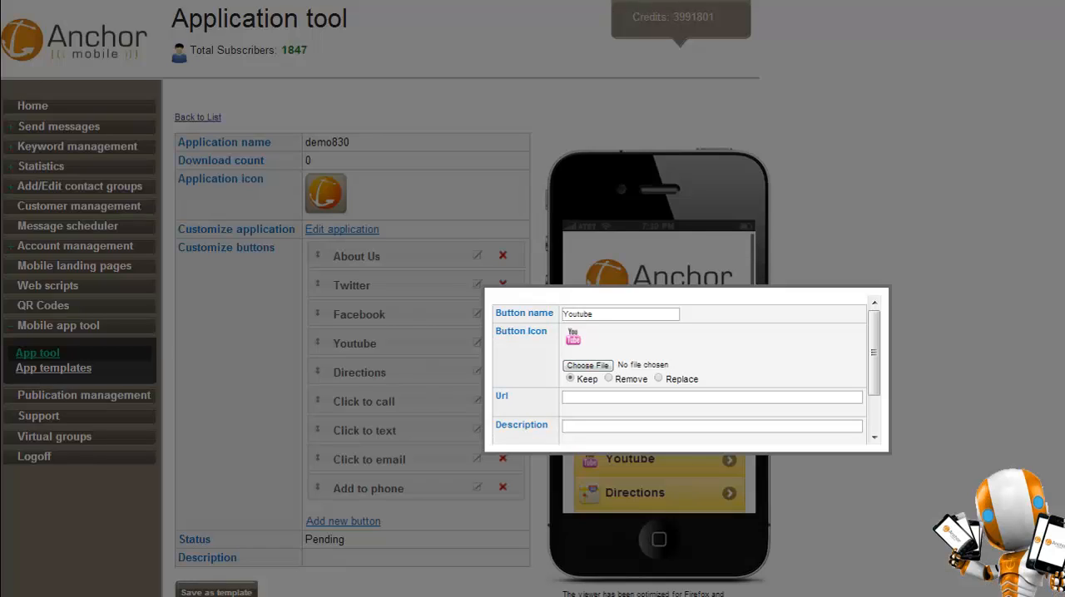
pyautogui.click(712, 397)
pyautogui.click(682, 412)
pyautogui.scroll(-3, 682, 412)
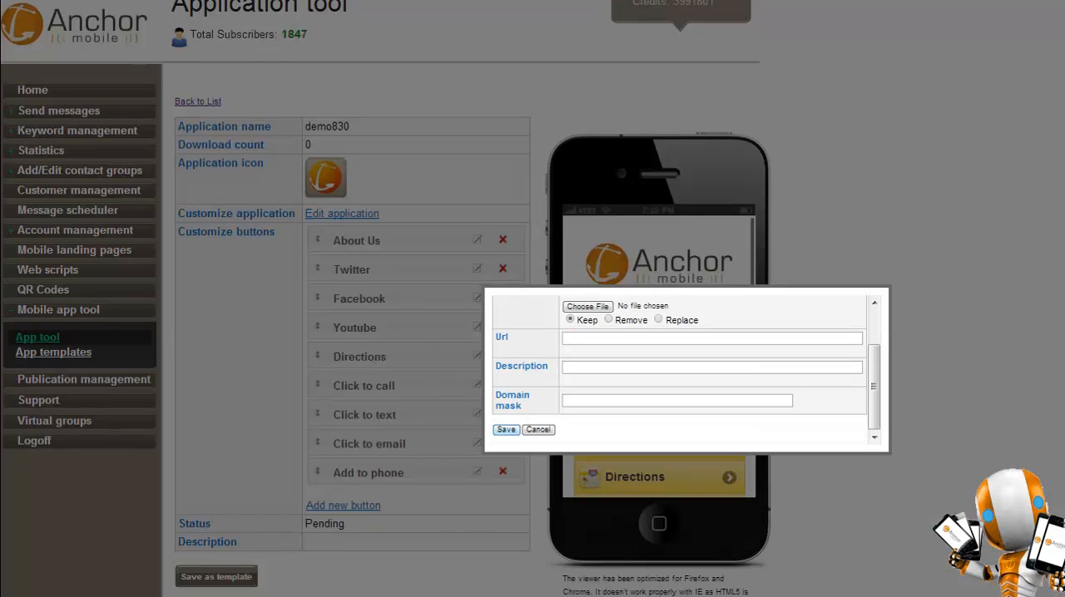
pyautogui.click(538, 430)
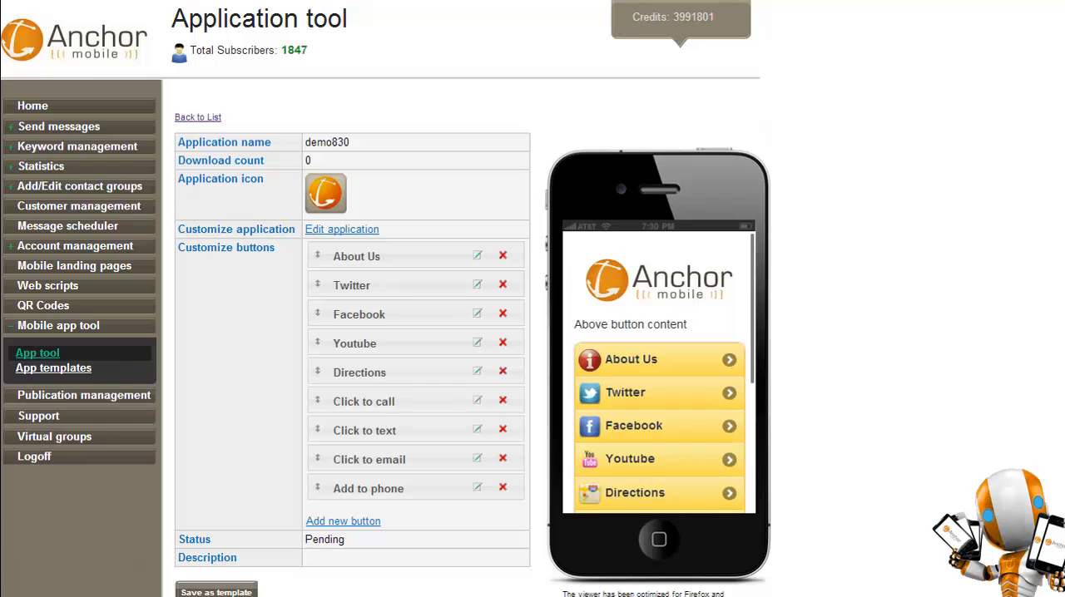
# Edit the Directions button, look up the business's street address on the map to fill in its location, and save it.
pyautogui.scroll(-2, 659, 386)
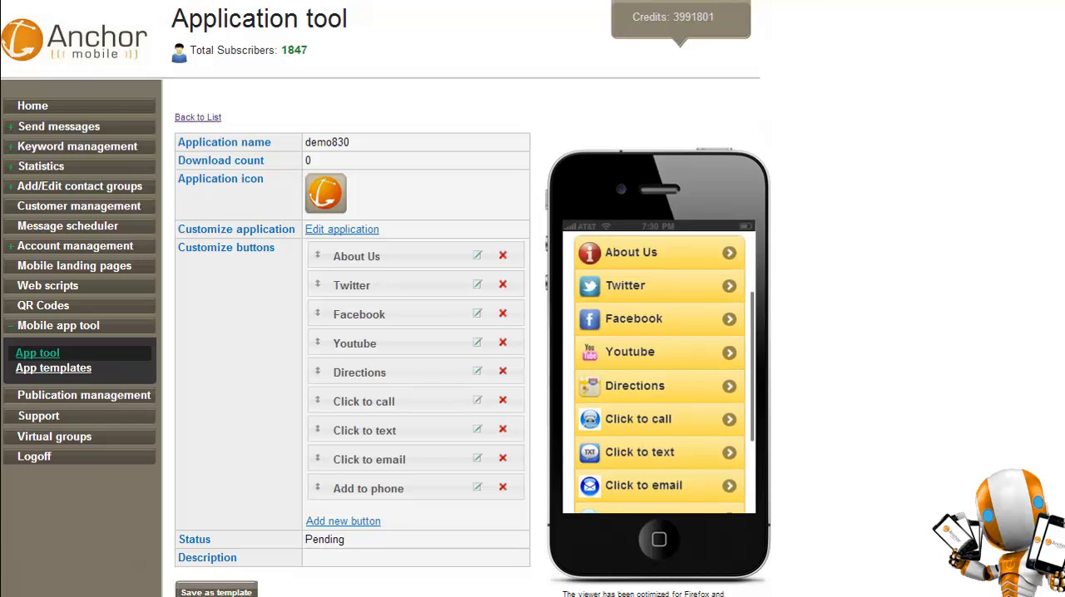
pyautogui.click(477, 371)
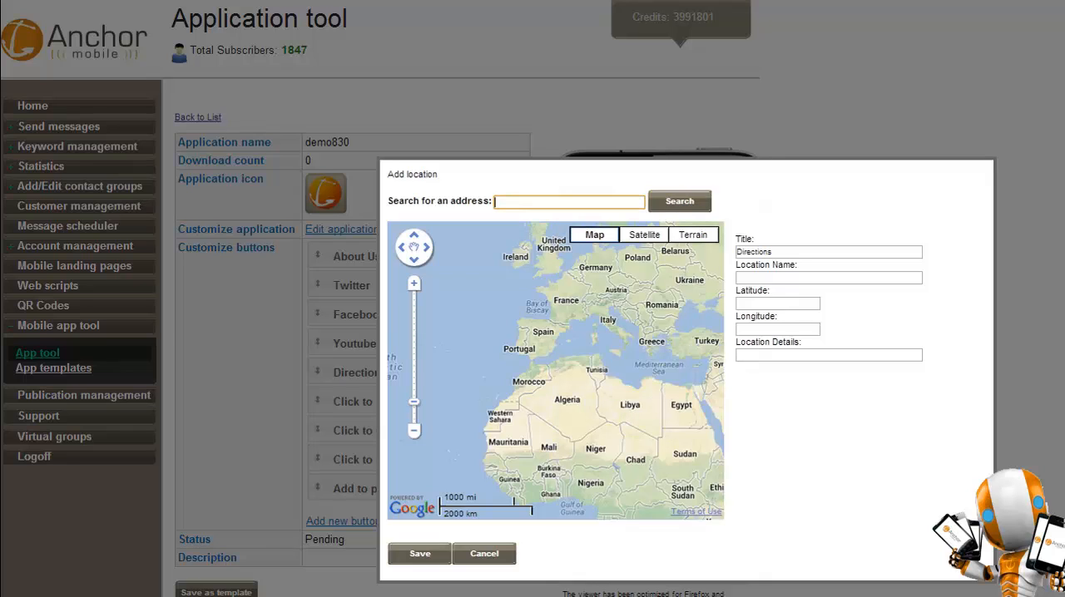
pyautogui.press('BackSpace')
pyautogui.press('BackSpace')
pyautogui.press('BackSpace')
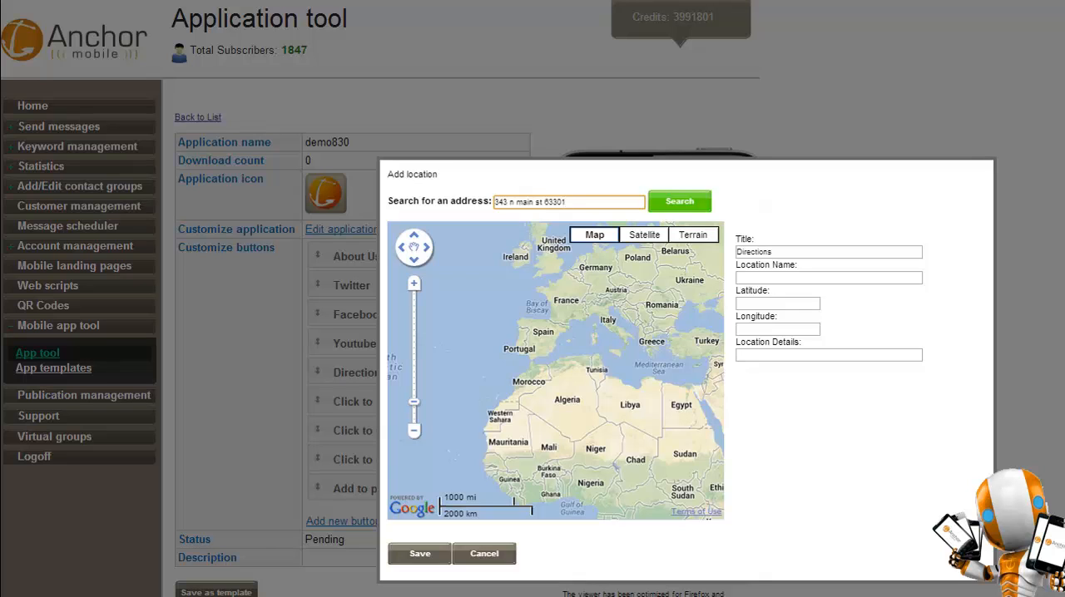
pyautogui.click(678, 201)
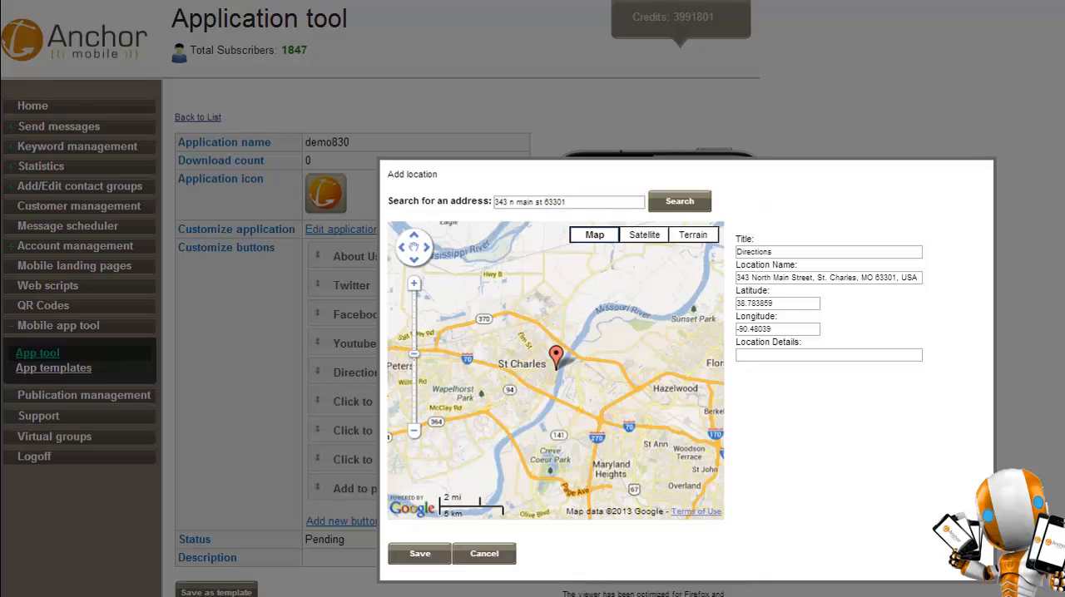
pyautogui.scroll(3, 555, 377)
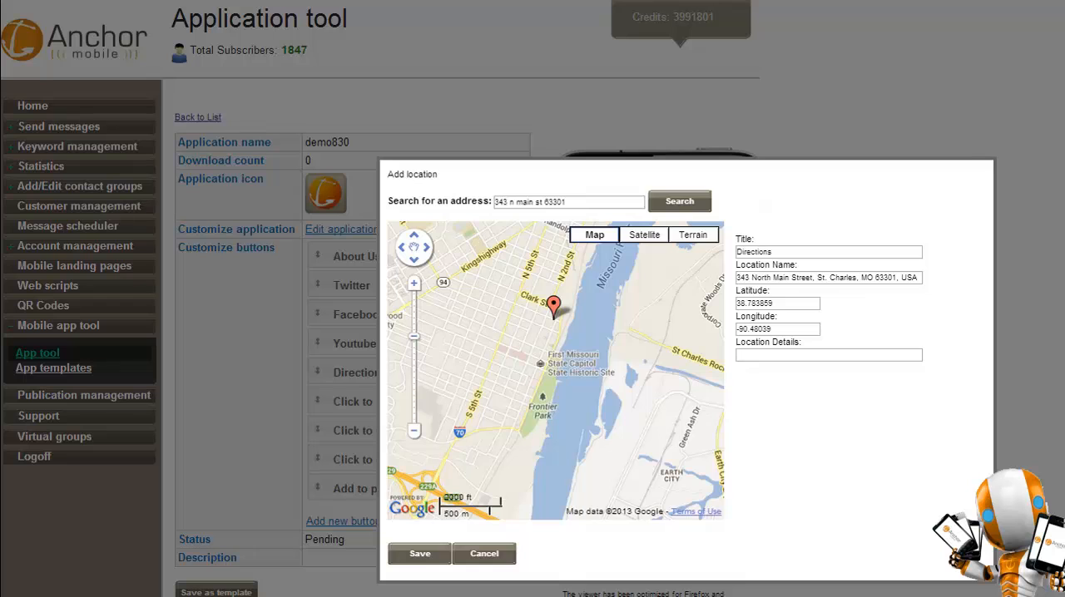
pyautogui.click(419, 553)
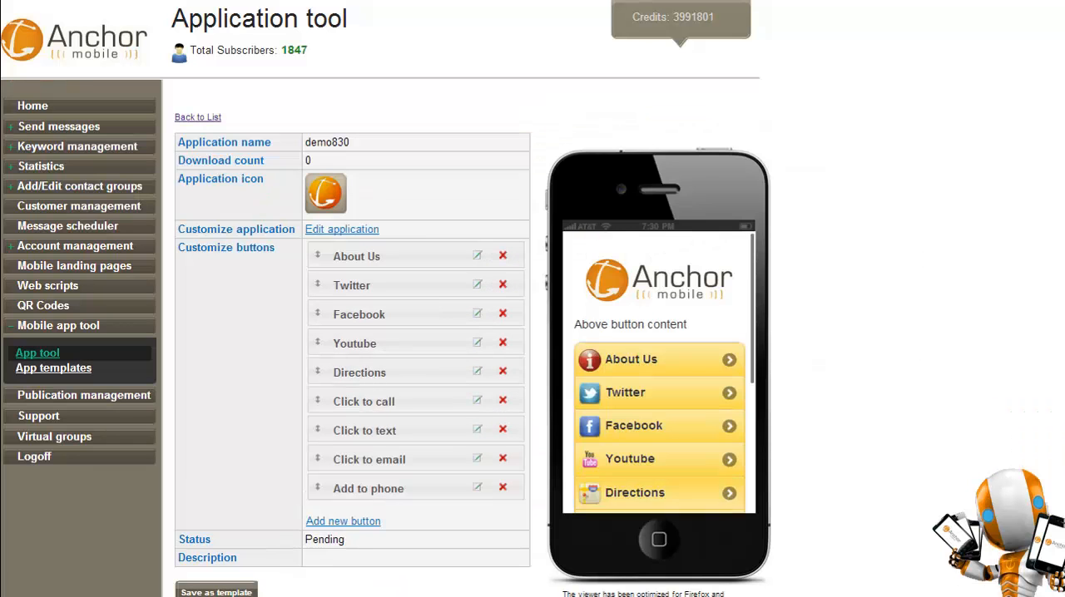
# Preview the Directions map in the phone simulator, then return to the app's button list.
pyautogui.click(657, 494)
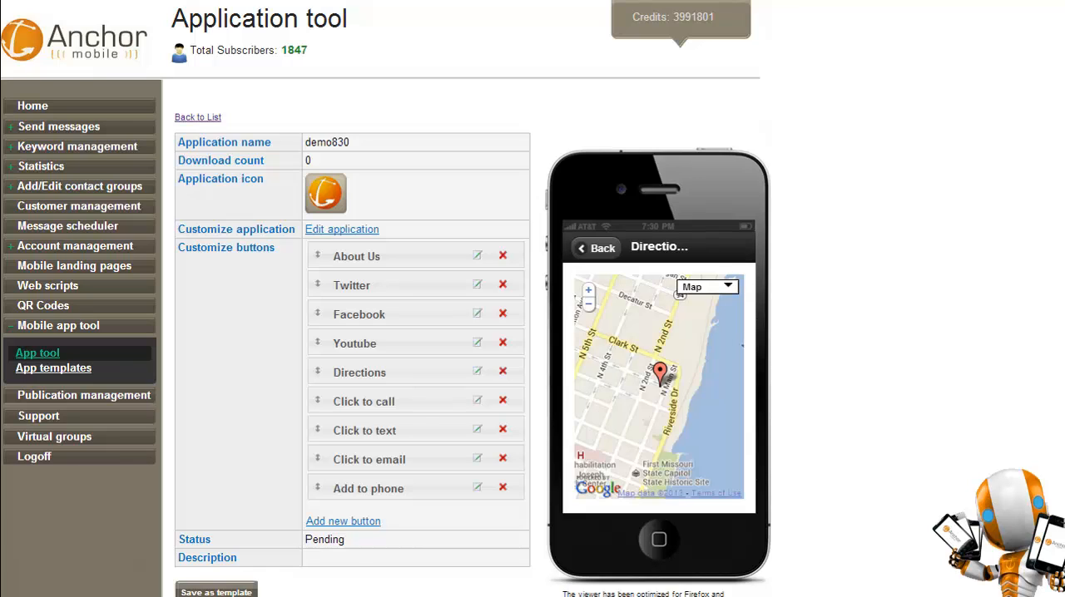
pyautogui.click(595, 247)
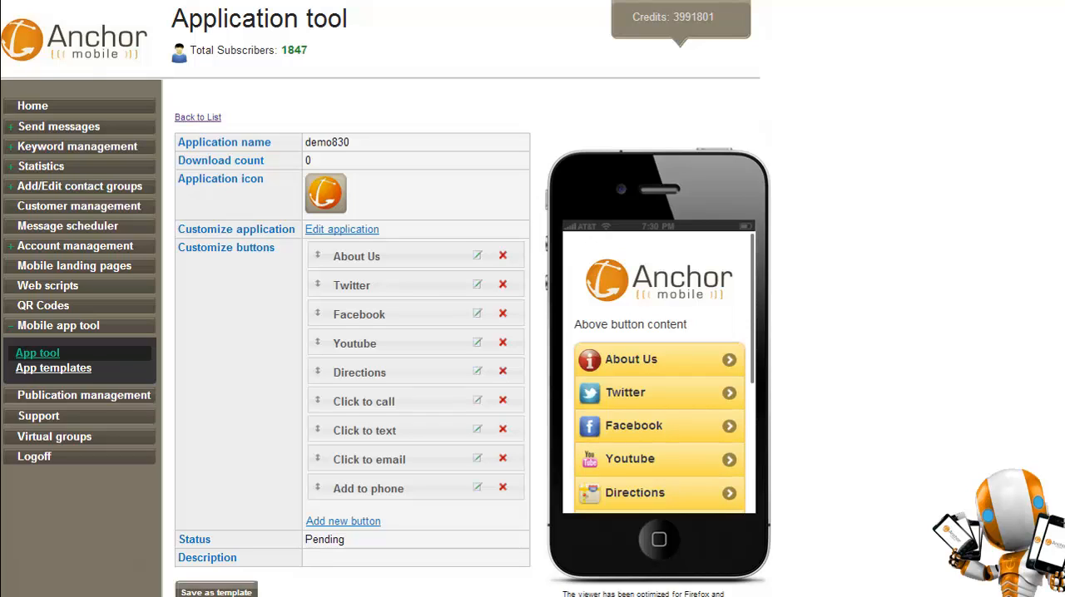
pyautogui.moveTo(665, 461); pyautogui.dragTo(666, 272)
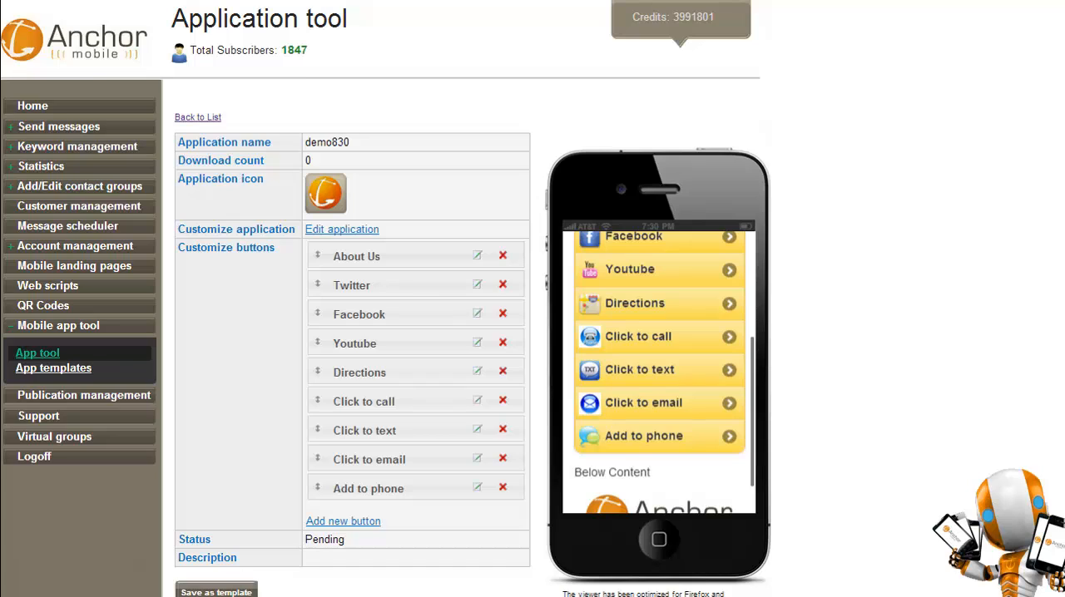
# Edit the Click to call button, replace its icon with contact.png, enter the business phone number and save.
pyautogui.click(478, 400)
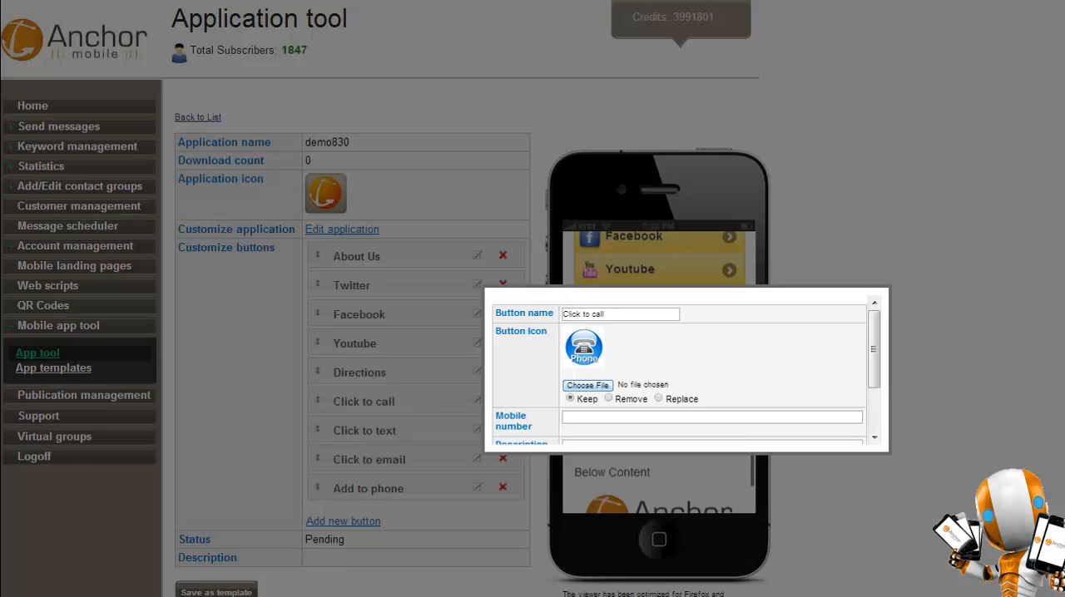
pyautogui.click(588, 385)
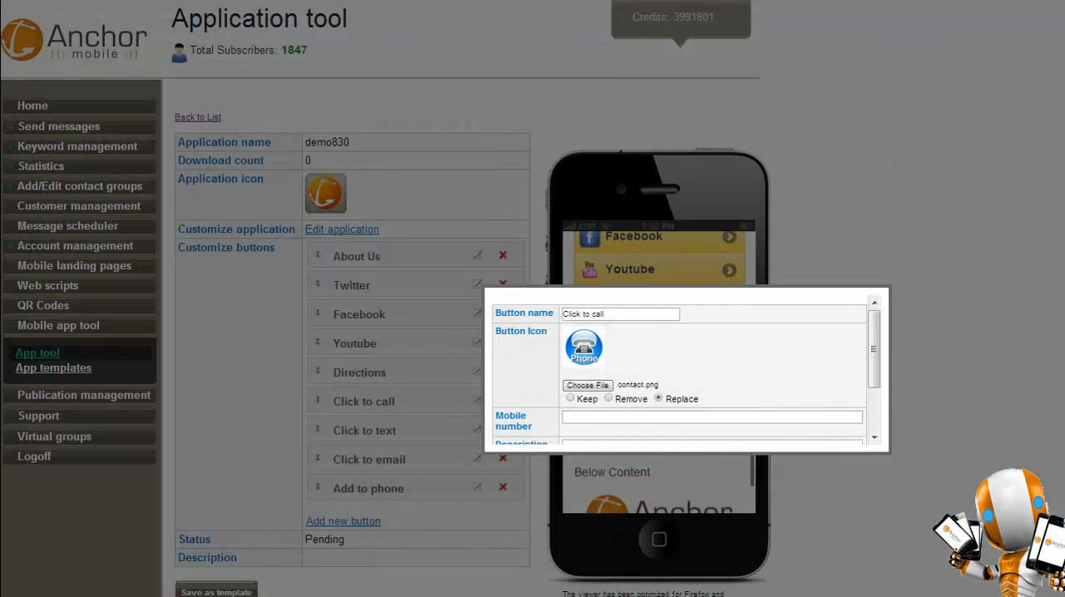
pyautogui.click(599, 417)
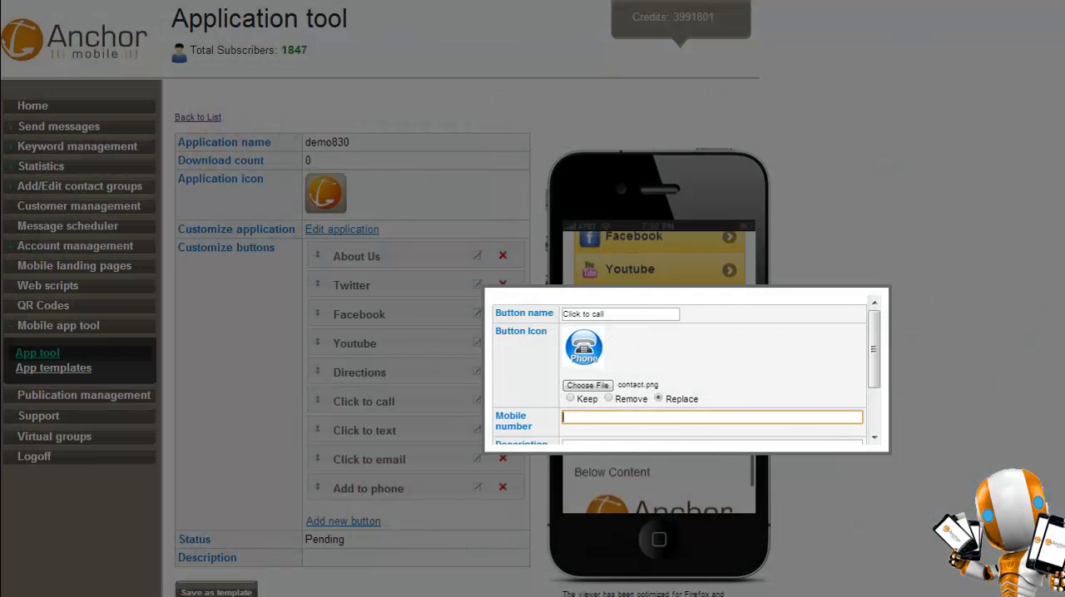
pyautogui.scroll(-3, 686, 370)
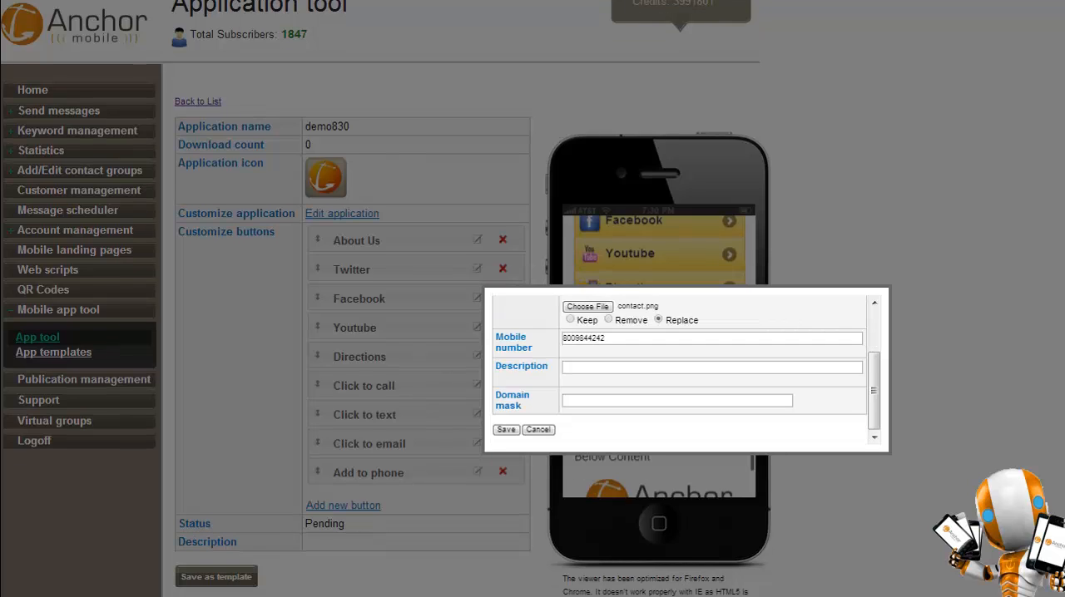
pyautogui.click(505, 430)
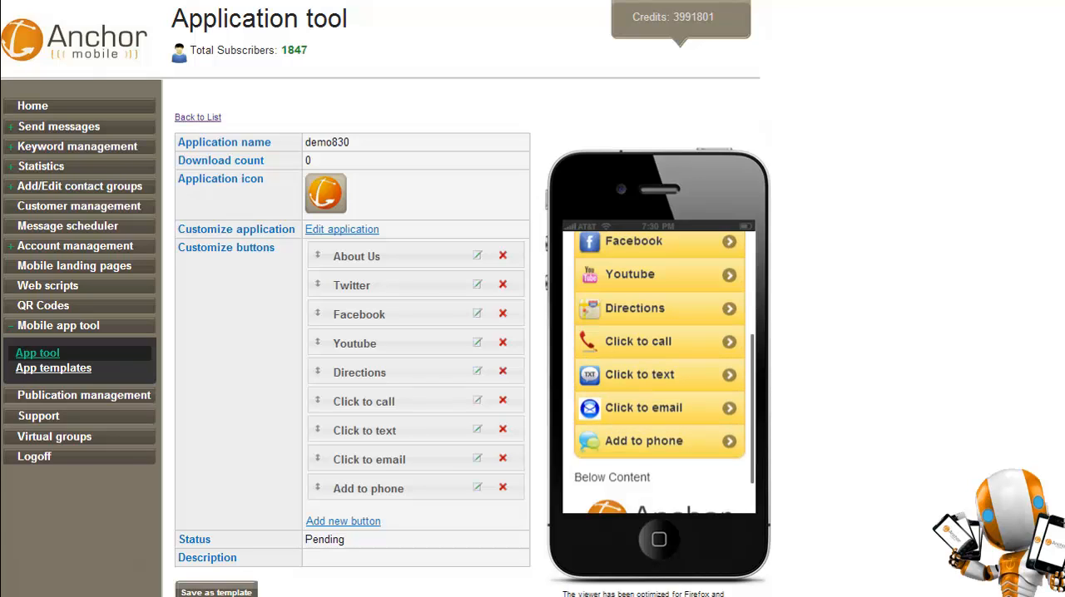
# Edit the Click to text button, replace its icon with sms_ask_icon.png, enter the mobile number and save.
pyautogui.click(502, 255)
pyautogui.click(703, 380)
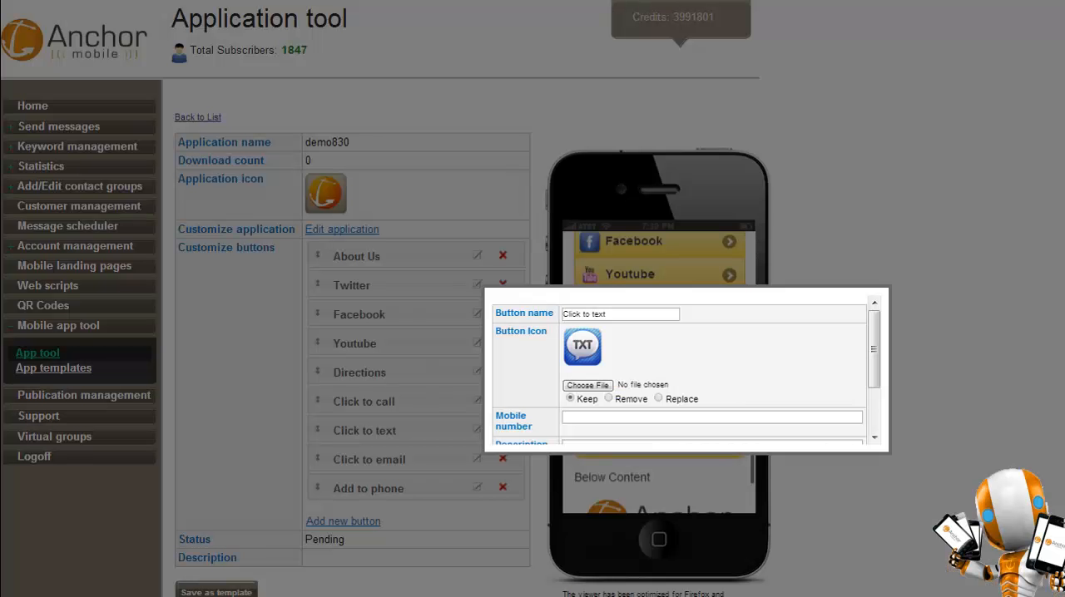
pyautogui.click(587, 385)
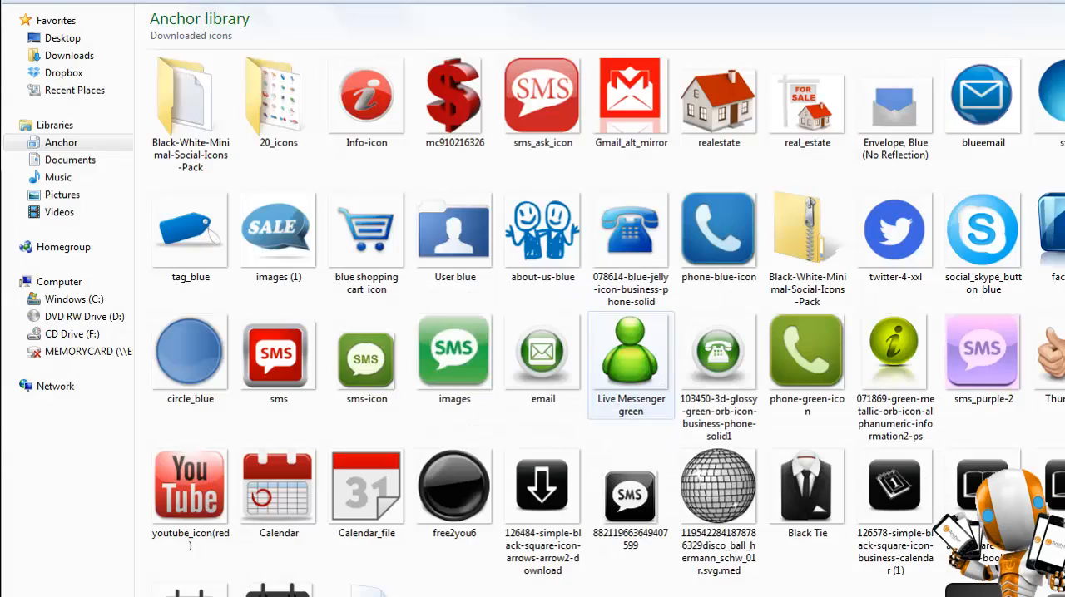
pyautogui.click(541, 96)
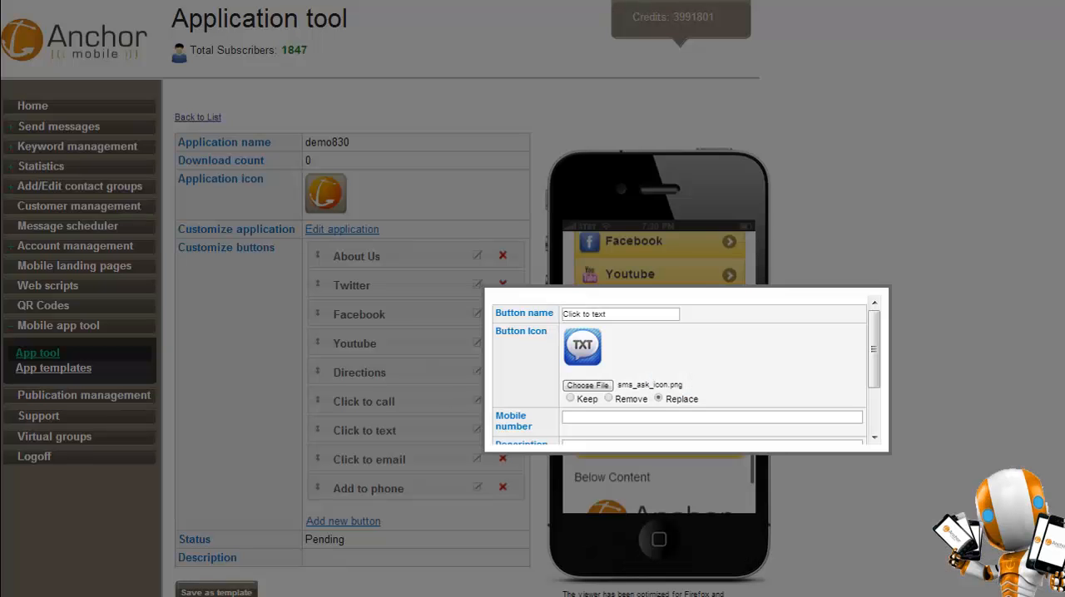
pyautogui.click(592, 418)
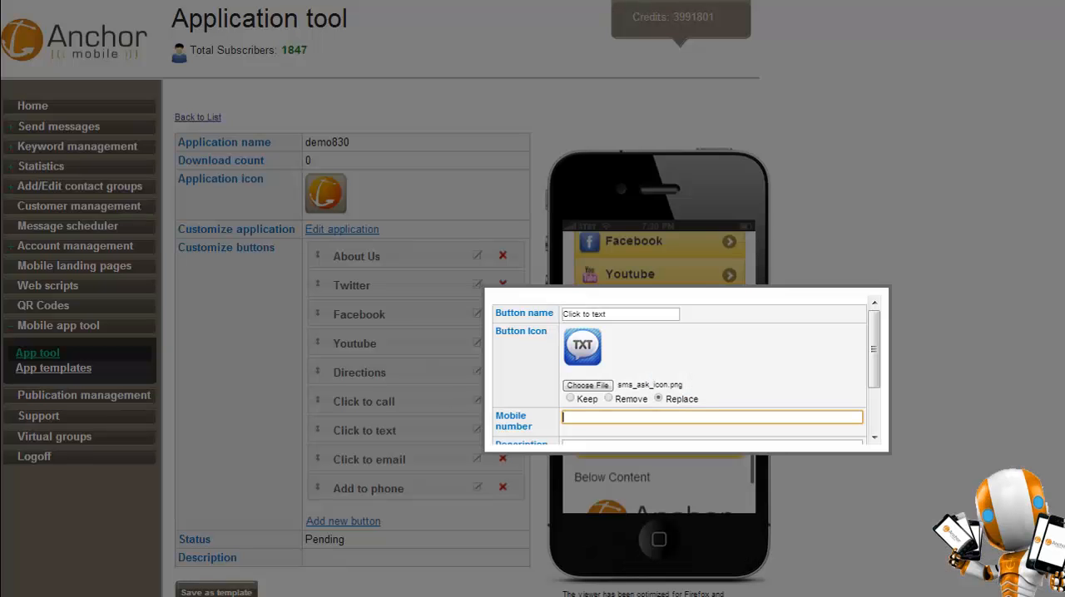
pyautogui.scroll(-2, 678, 366)
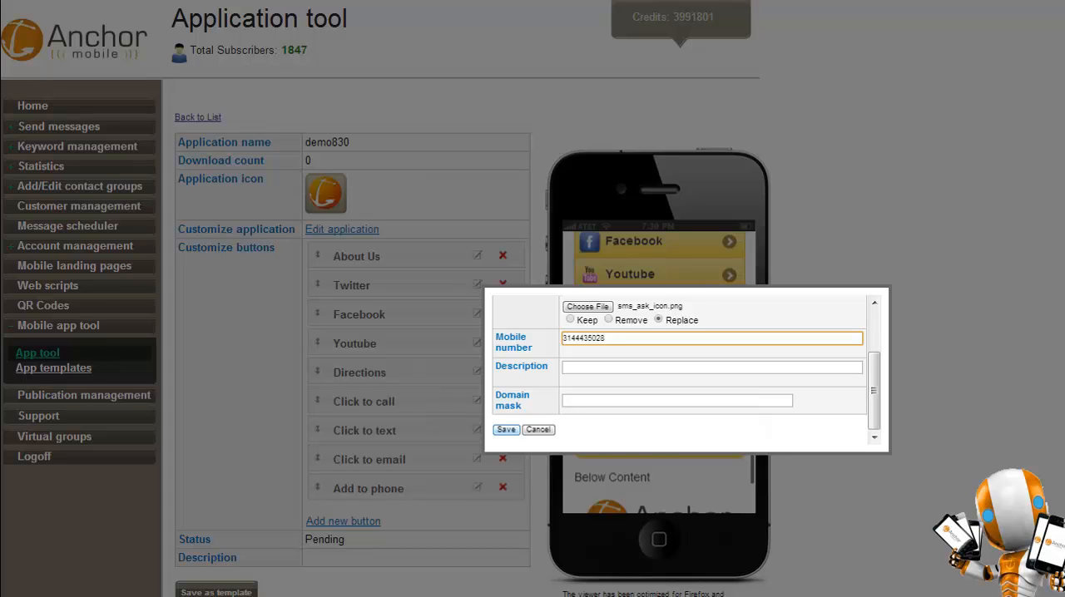
pyautogui.click(506, 430)
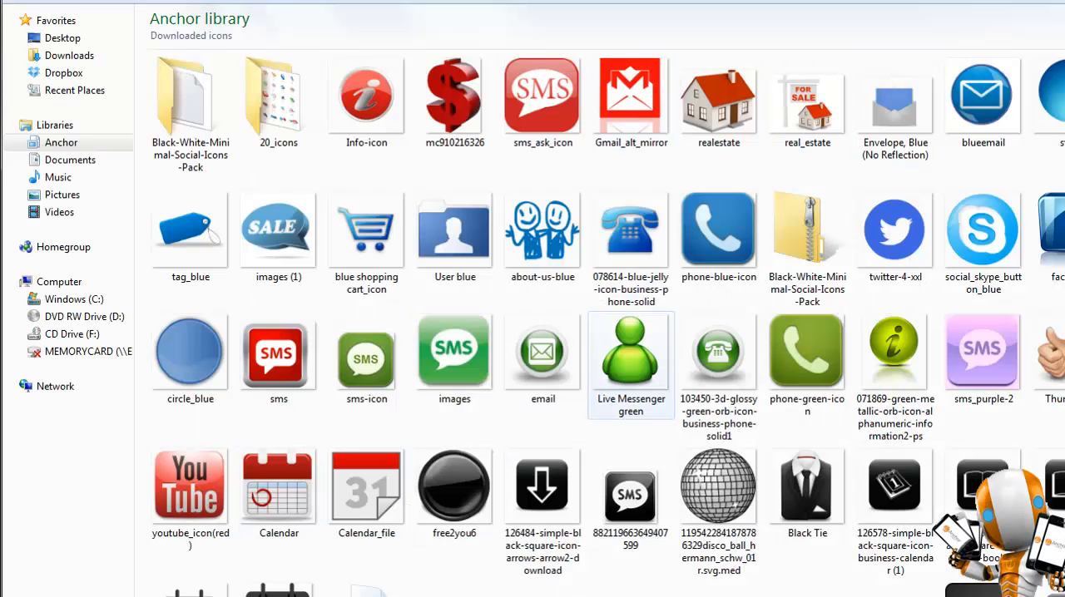
# Replace the Click to email button's icon with a red email icon, fill in the contact's e-mail address and save.
pyautogui.scroll(-5, 599, 316)
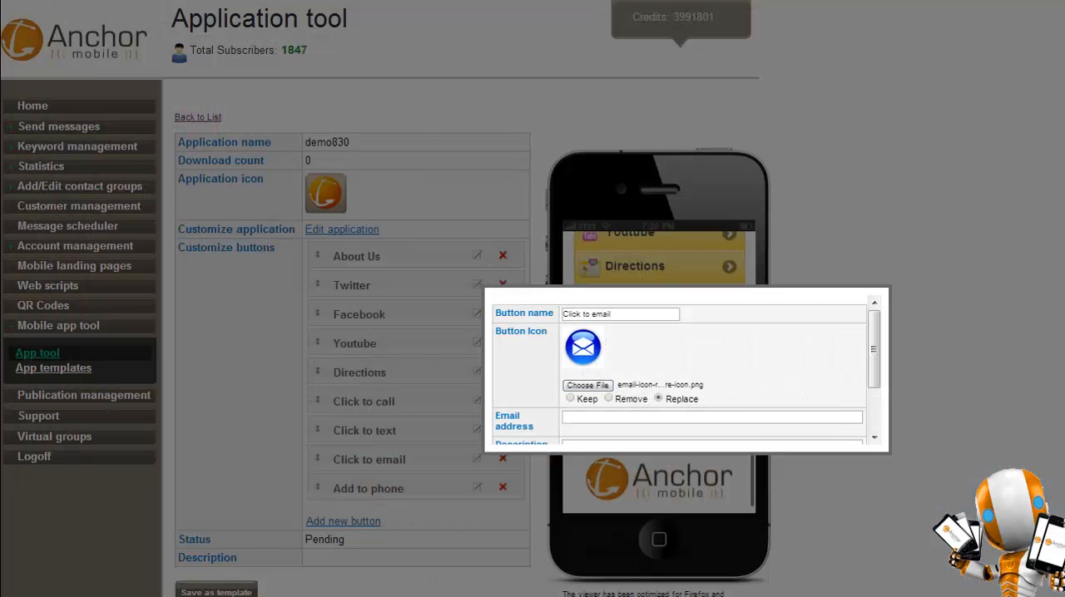
pyautogui.click(711, 417)
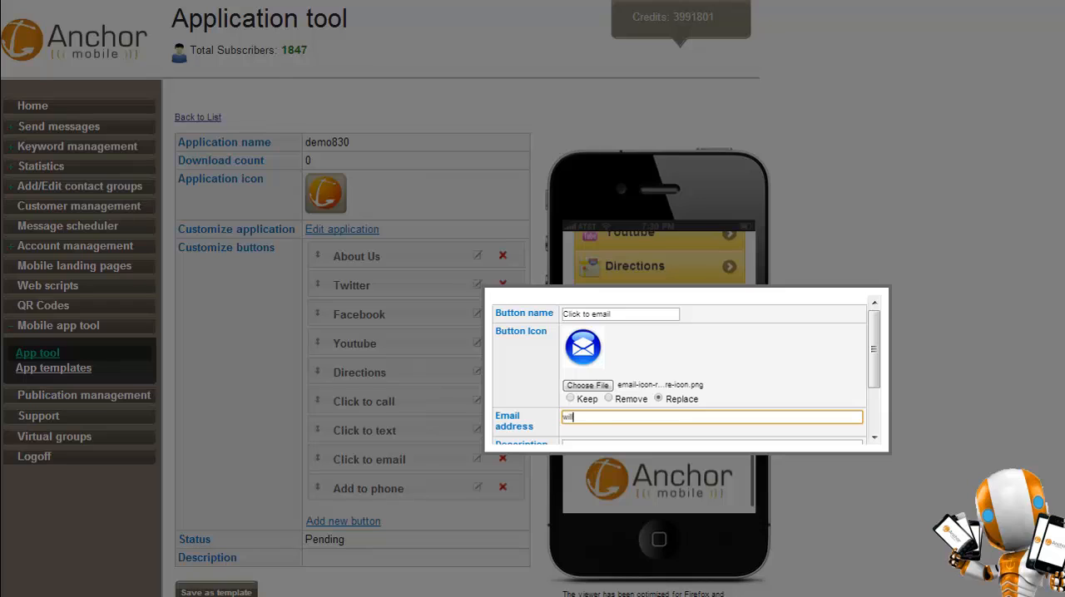
pyautogui.scroll(-3, 686, 371)
pyautogui.click(506, 430)
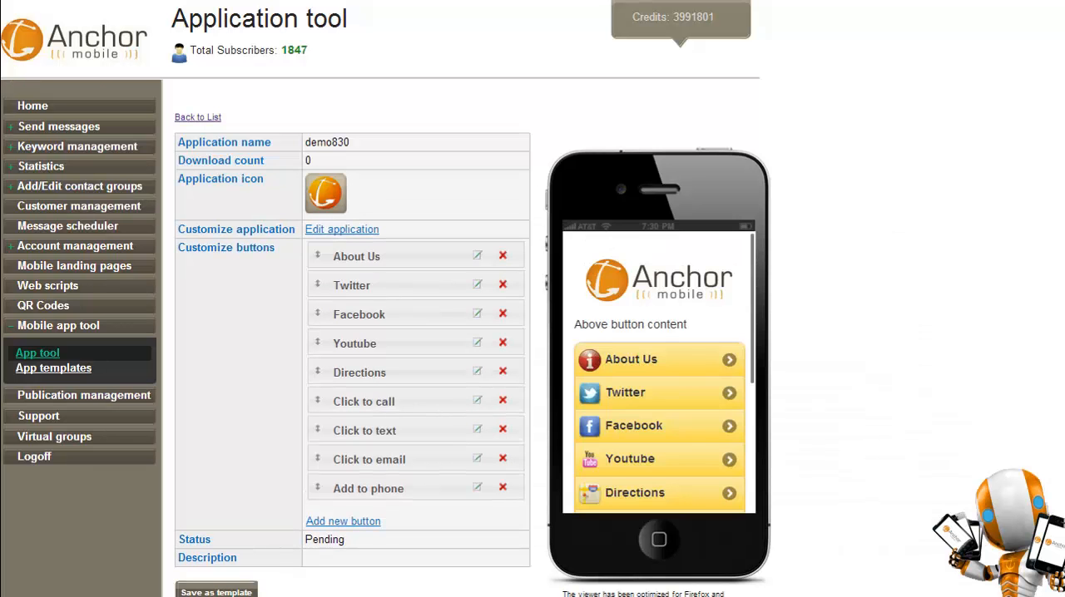
# Review the updated call, text and email button icons in the phone preview.
pyautogui.scroll(-3, 659, 372)
pyautogui.scroll(1, 659, 372)
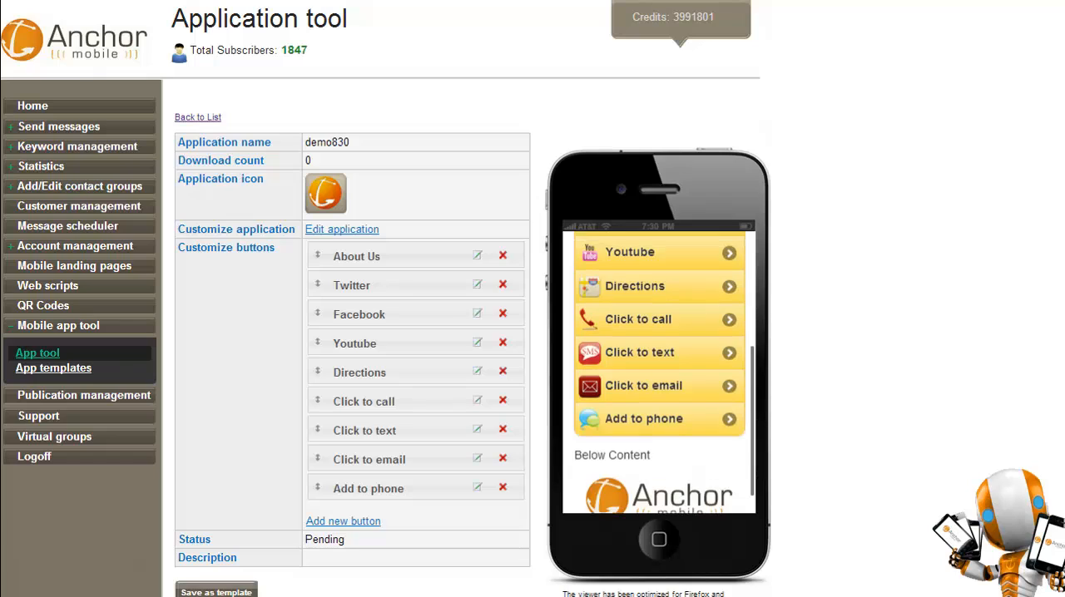
pyautogui.scroll(3, 659, 372)
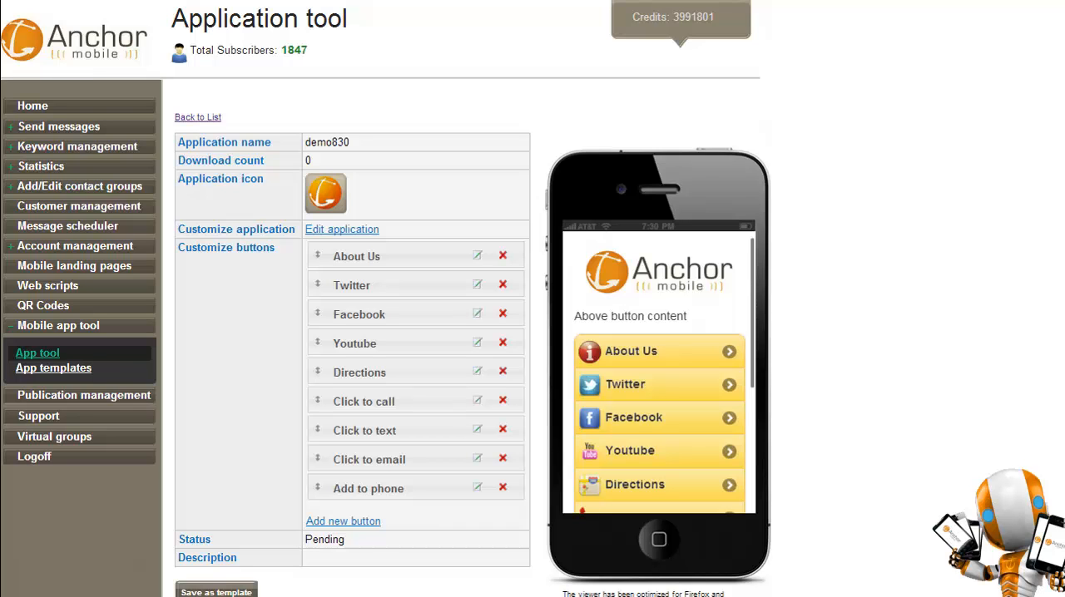
# Return to the application list and run a quick search for demo830.
pyautogui.click(198, 117)
pyautogui.scroll(-5, 456, 333)
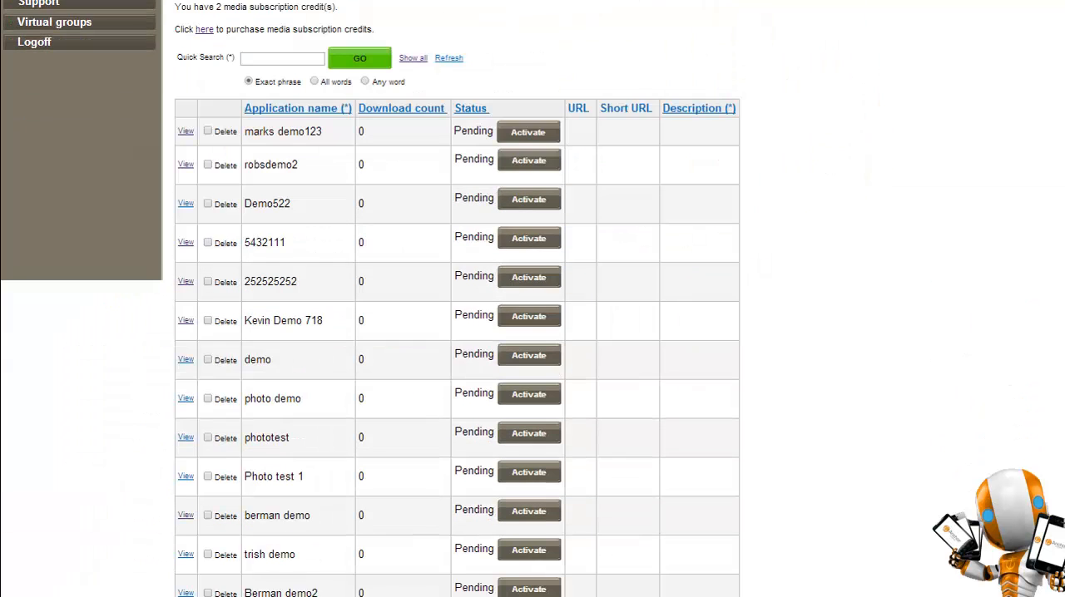
pyautogui.scroll(5, 456, 333)
pyautogui.click(282, 473)
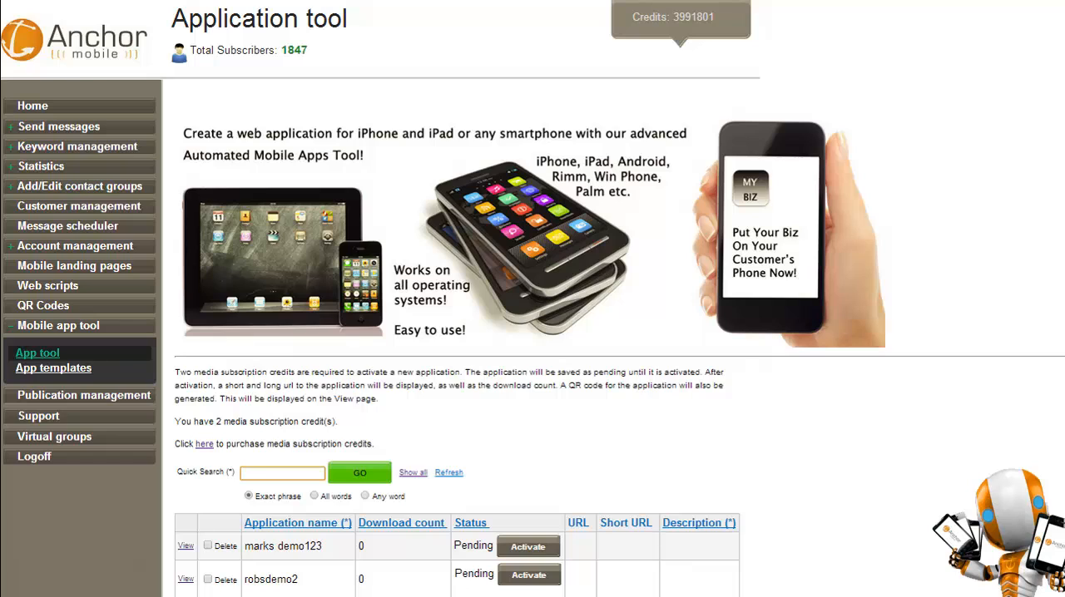
pyautogui.write('demo830')
pyautogui.press('Return')
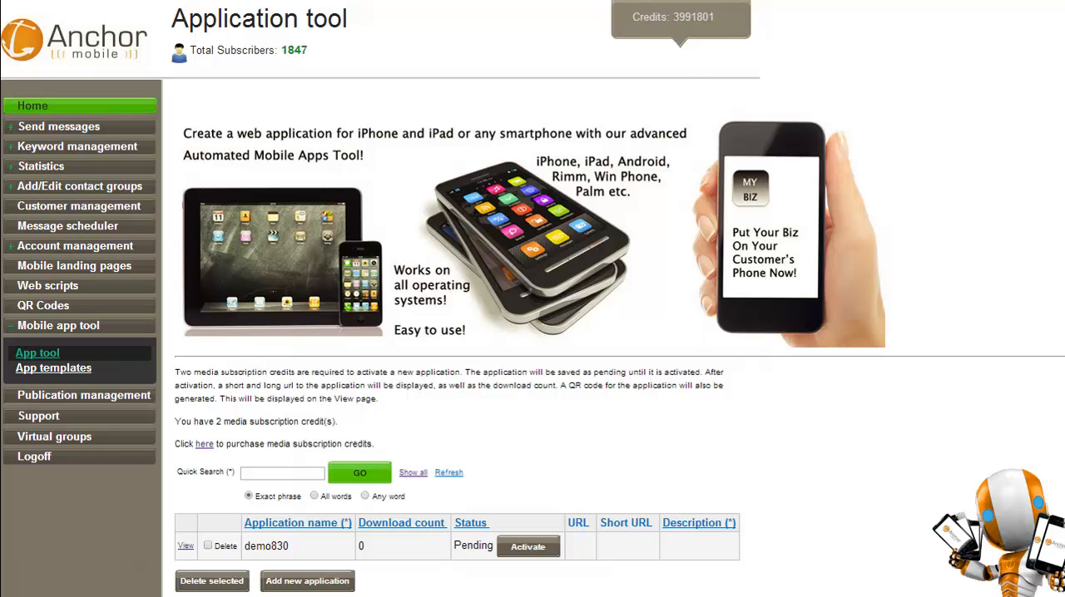
# Return to the platform's Home page.
pyautogui.click(32, 106)
pyautogui.click(58, 326)
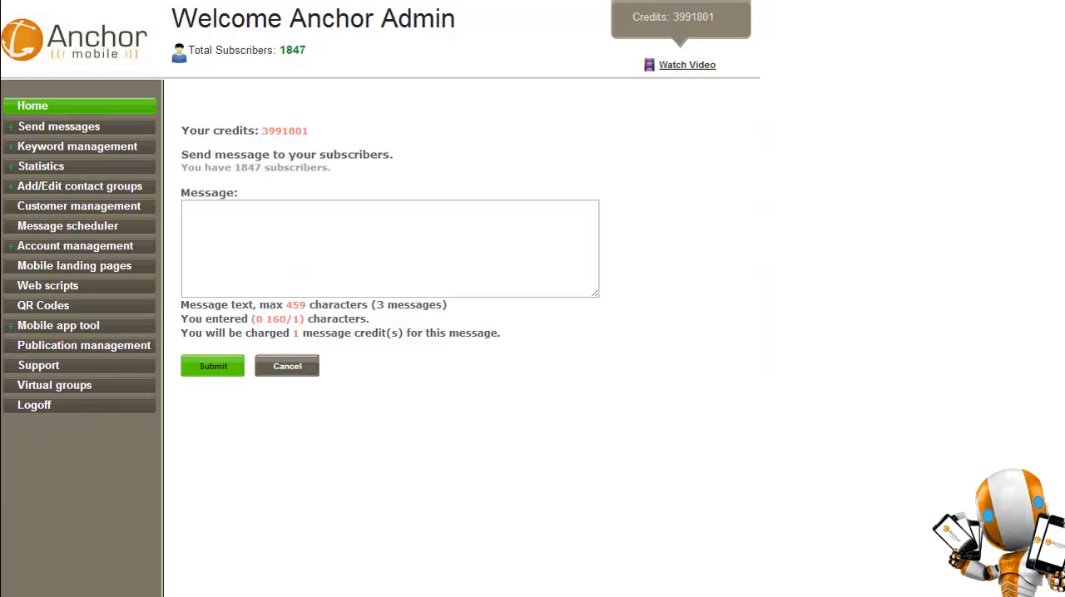